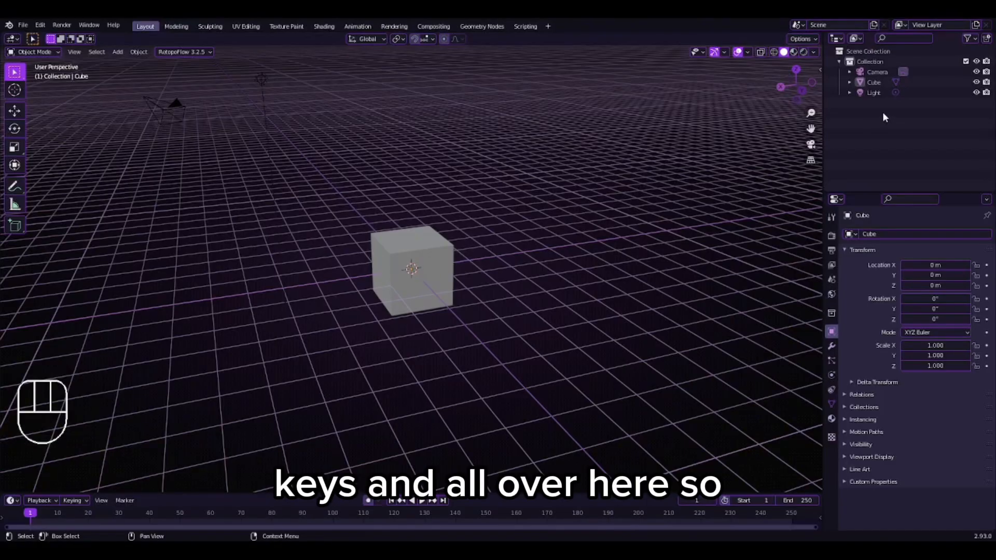
# Delete the default collection containing the camera, cube and light.
pyautogui.click(877, 108)
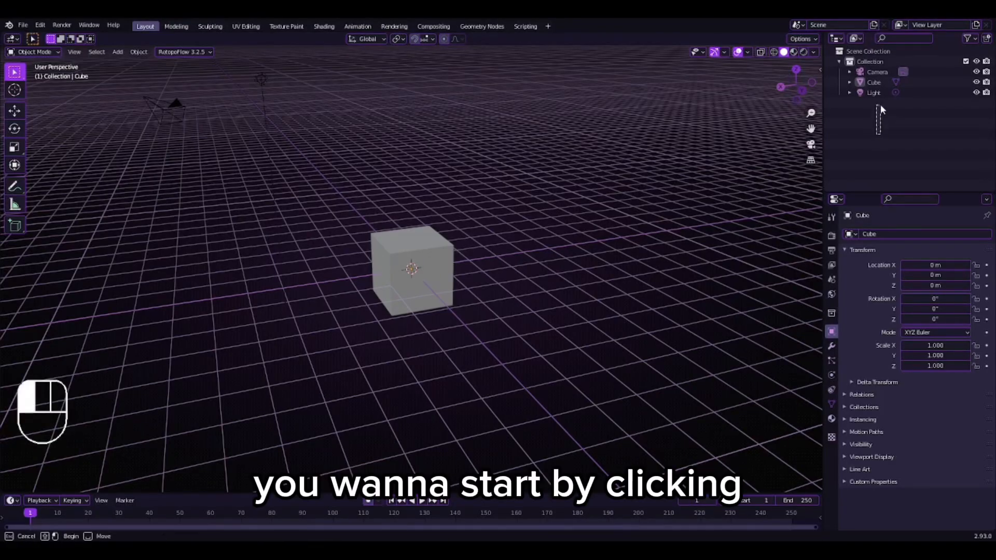
pyautogui.moveTo(876, 107); pyautogui.dragTo(876, 65)
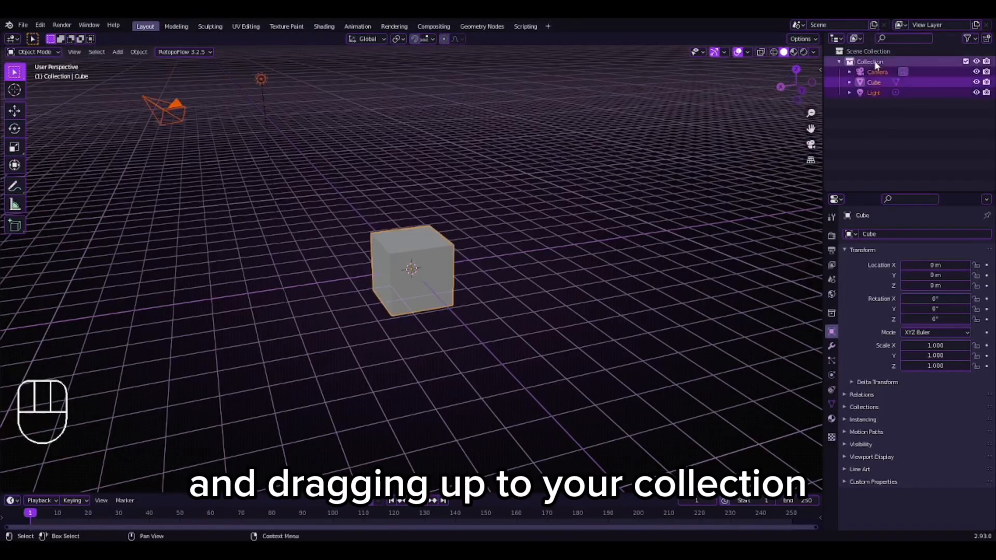
pyautogui.rightClick(875, 63)
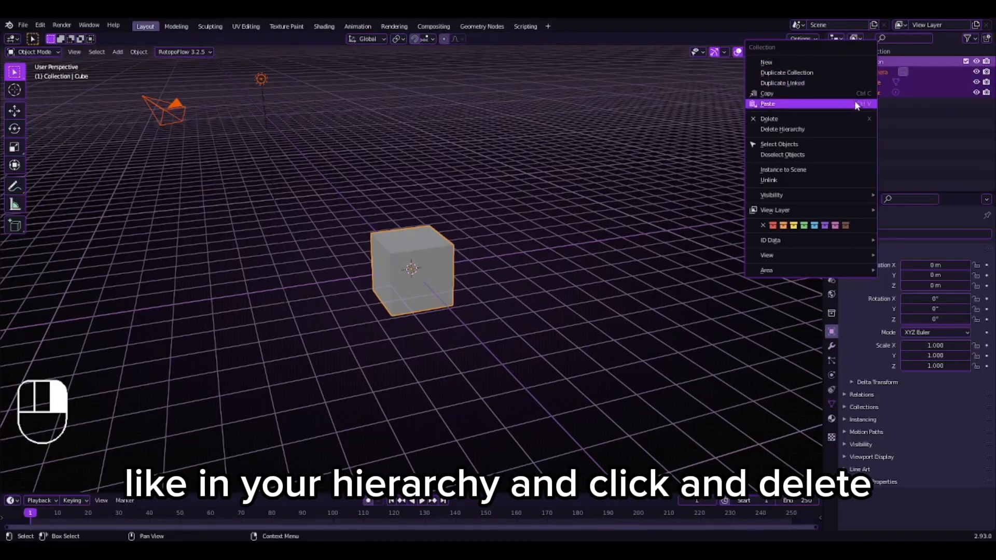
pyautogui.click(827, 119)
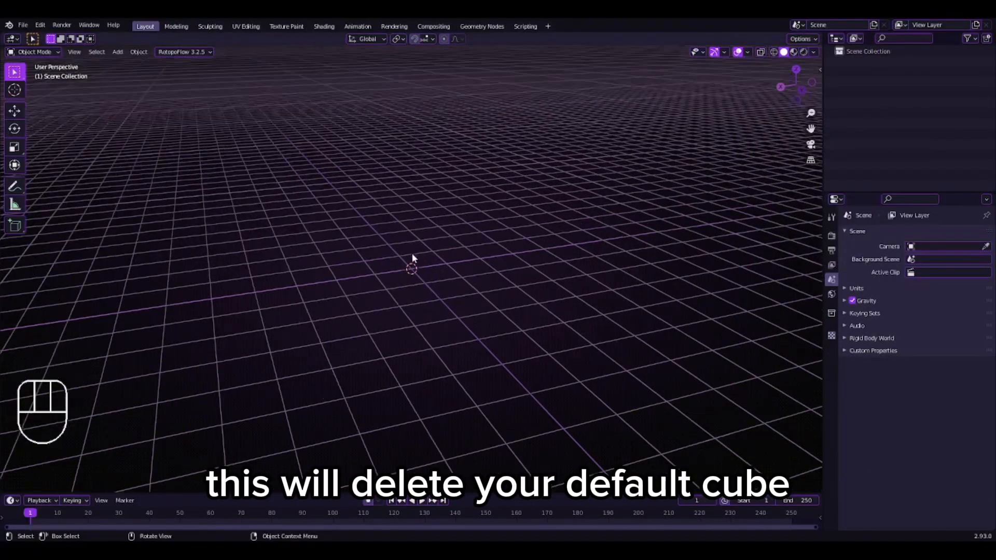
# Import the headless female body base together with its armature into the empty scene.
pyautogui.moveTo(550, 248); pyautogui.dragTo(566, 237, button='middle')
pyautogui.moveTo(493, 230); pyautogui.dragTo(387, 300, button='middle')
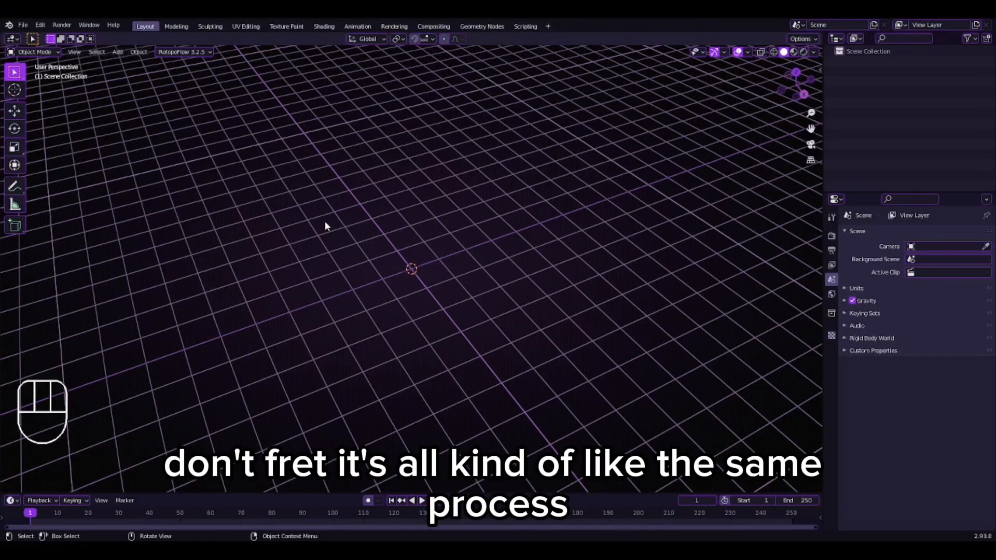
pyautogui.click(28, 25)
pyautogui.moveTo(58, 164)
pyautogui.click(149, 239)
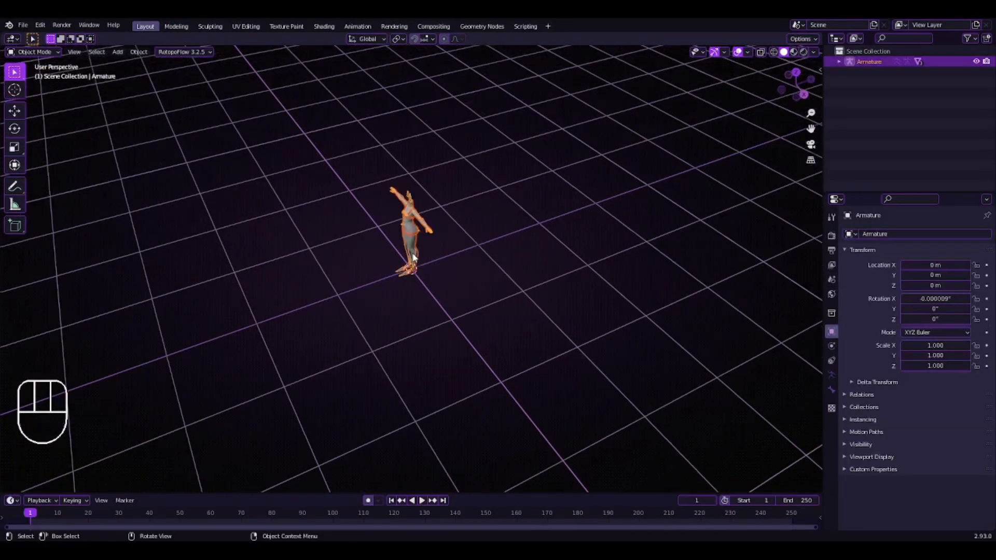
# Examine the imported body and its armature from the front, both as a whole and up close.
pyautogui.moveTo(457, 233); pyautogui.dragTo(461, 343, button='middle')
pyautogui.scroll(3, 502, 227)
pyautogui.scroll(4, 461, 344)
pyautogui.moveTo(461, 344); pyautogui.dragTo(456, 349, button='middle')
pyautogui.scroll(-2, 456, 348)
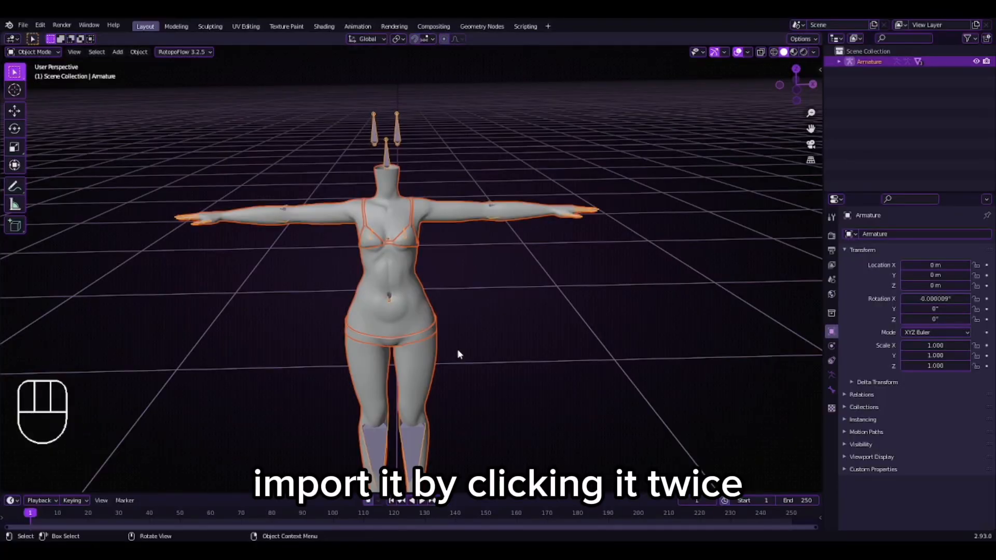
pyautogui.scroll(-2, 433, 310)
pyautogui.moveTo(422, 277); pyautogui.dragTo(495, 247, button='middle')
pyautogui.scroll(4, 487, 254)
pyautogui.scroll(5, 498, 254)
pyautogui.scroll(-5, 497, 258)
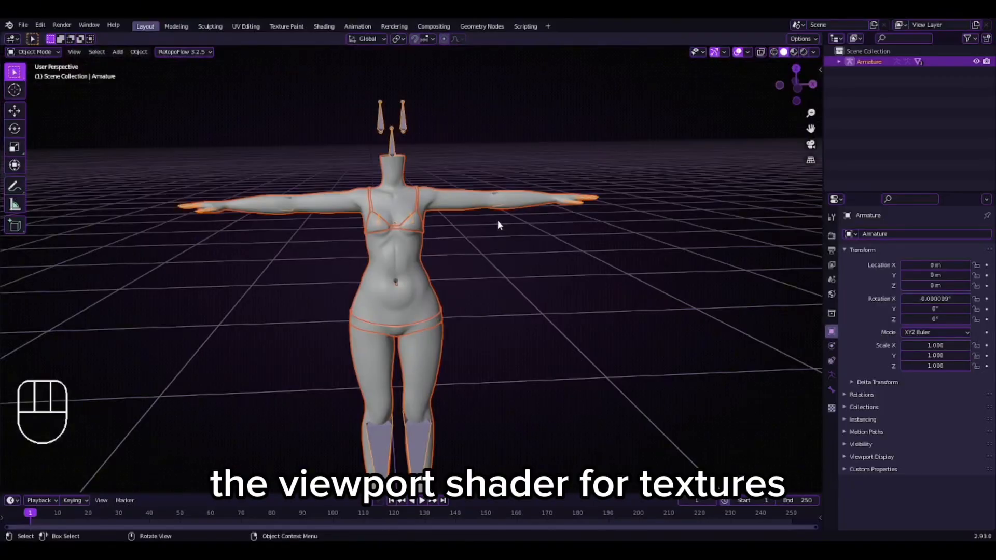
# Join the bra and panties meshes into the Base body mesh.
pyautogui.click(483, 286)
pyautogui.scroll(3, 485, 270)
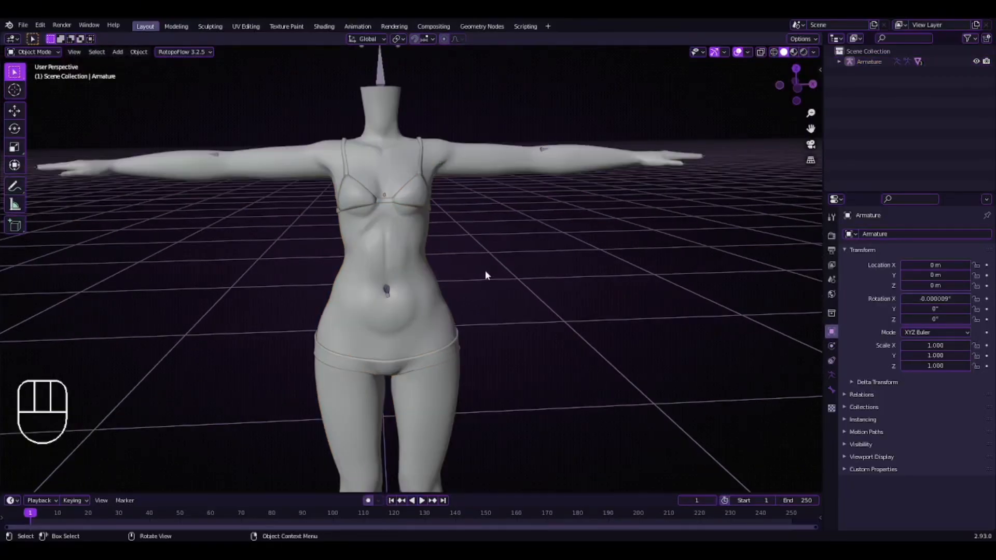
pyautogui.scroll(2, 485, 269)
pyautogui.click(440, 197)
pyautogui.keyDown('shift'); pyautogui.click(404, 418); pyautogui.keyUp('shift')
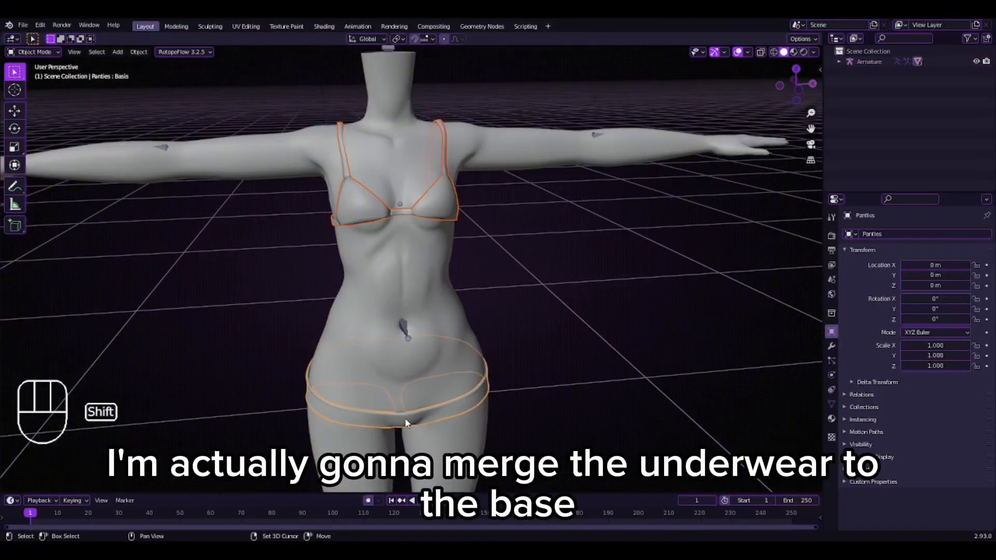
pyautogui.rightClick(497, 313)
pyautogui.click(454, 337)
pyautogui.keyDown('shift'); pyautogui.click(421, 312); pyautogui.keyUp('shift')
pyautogui.rightClick(416, 293)
pyautogui.click(415, 294)
pyautogui.scroll(-5, 411, 300)
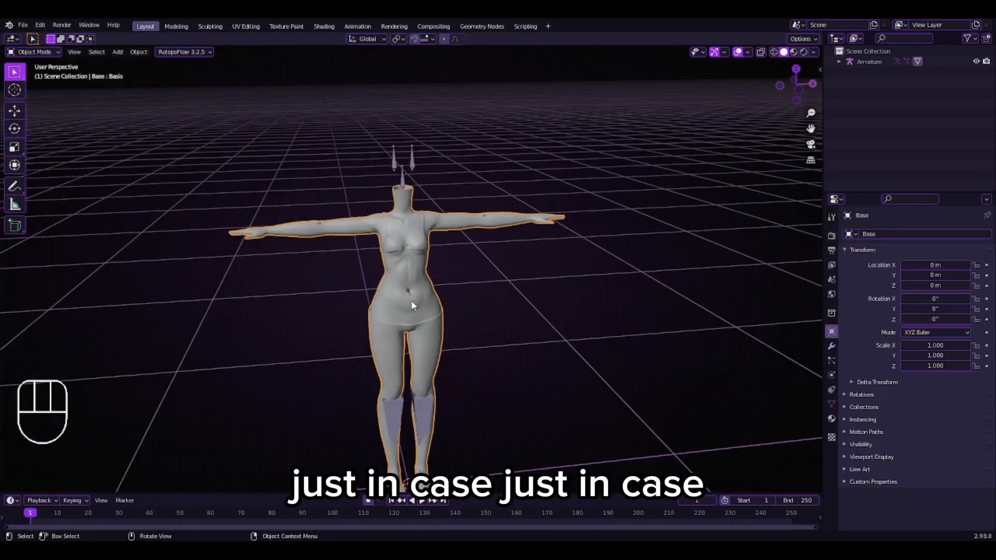
# Expand the Armature hierarchy in the scene collection, hide the armature and deselect everything.
pyautogui.scroll(3, 405, 293)
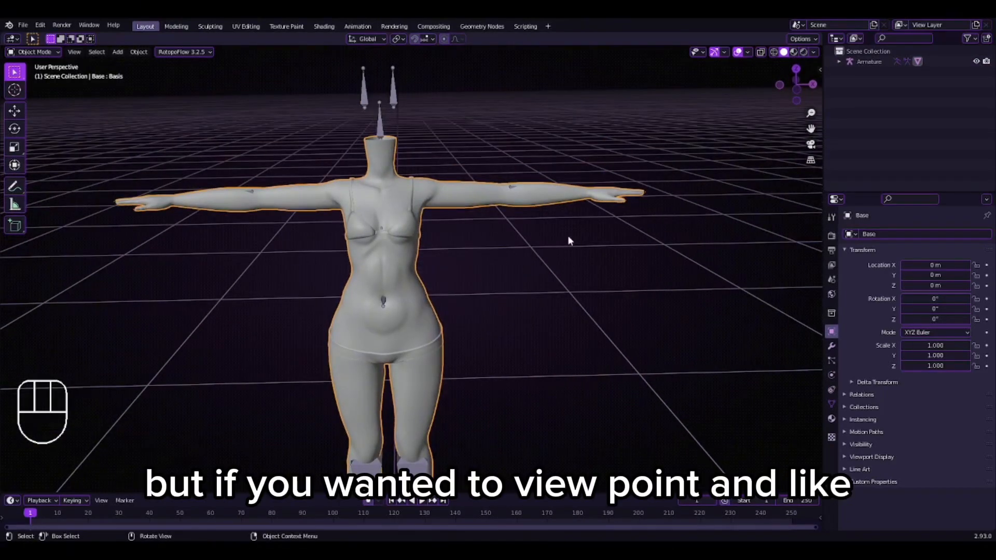
pyautogui.scroll(3, 363, 228)
pyautogui.scroll(-3, 376, 226)
pyautogui.moveTo(376, 226); pyautogui.dragTo(400, 249, button='middle')
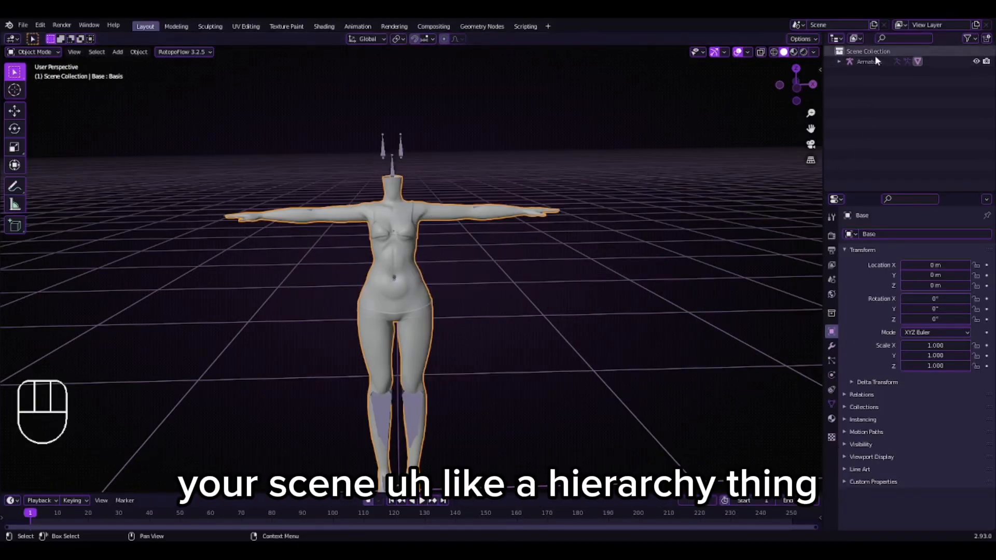
pyautogui.click(838, 62)
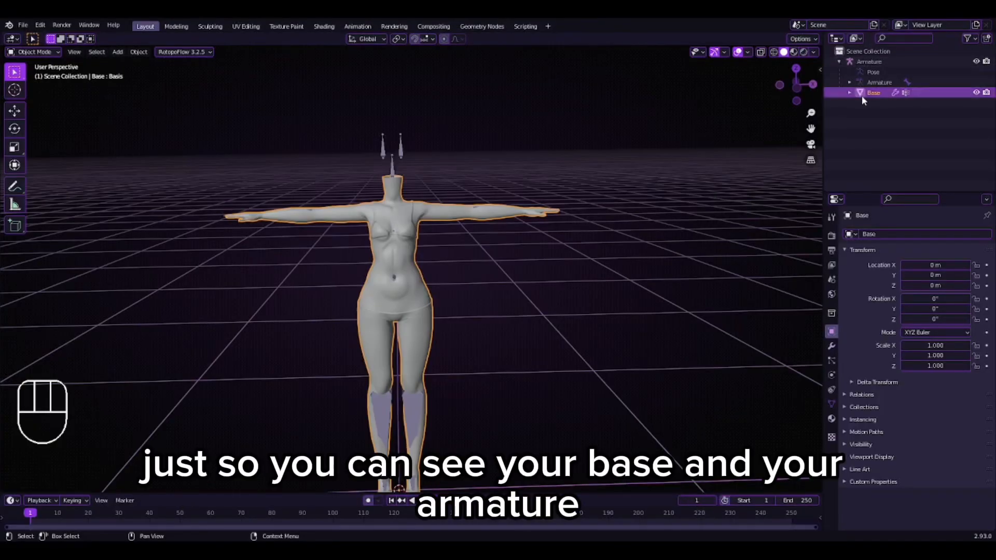
pyautogui.click(977, 62)
pyautogui.click(536, 254)
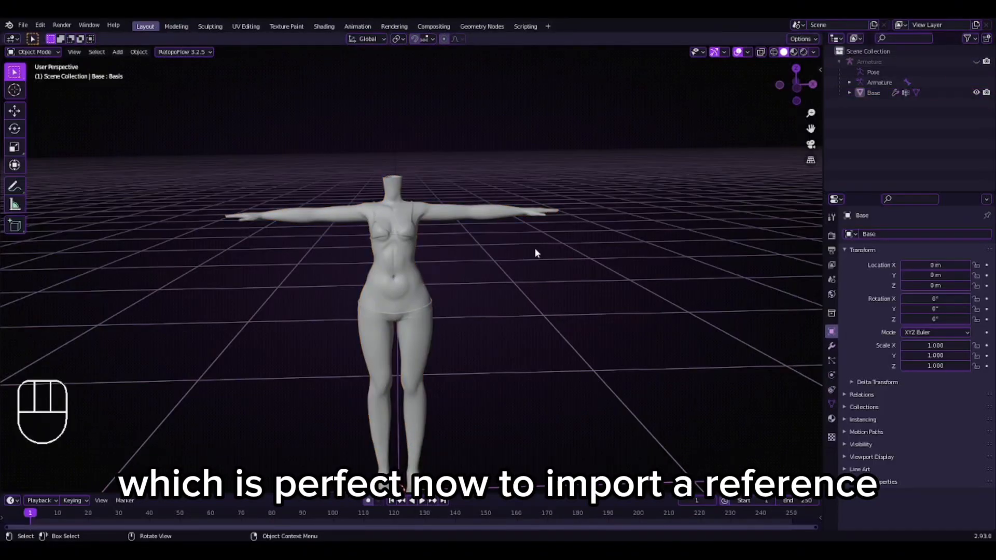
# Add the front-view body drawing to the scene as a reference image.
pyautogui.click(140, 55)
pyautogui.moveTo(119, 54)
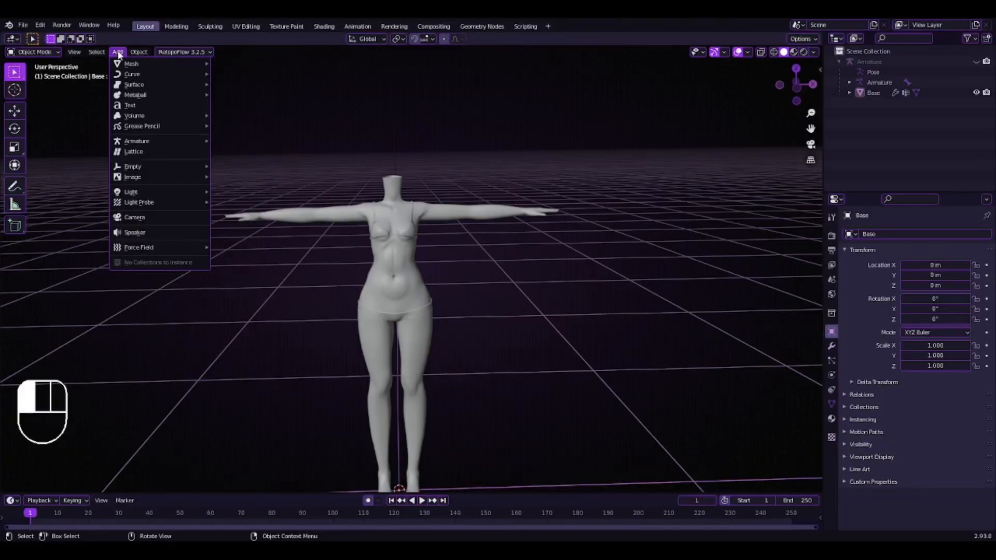
pyautogui.moveTo(134, 179)
pyautogui.click(239, 177)
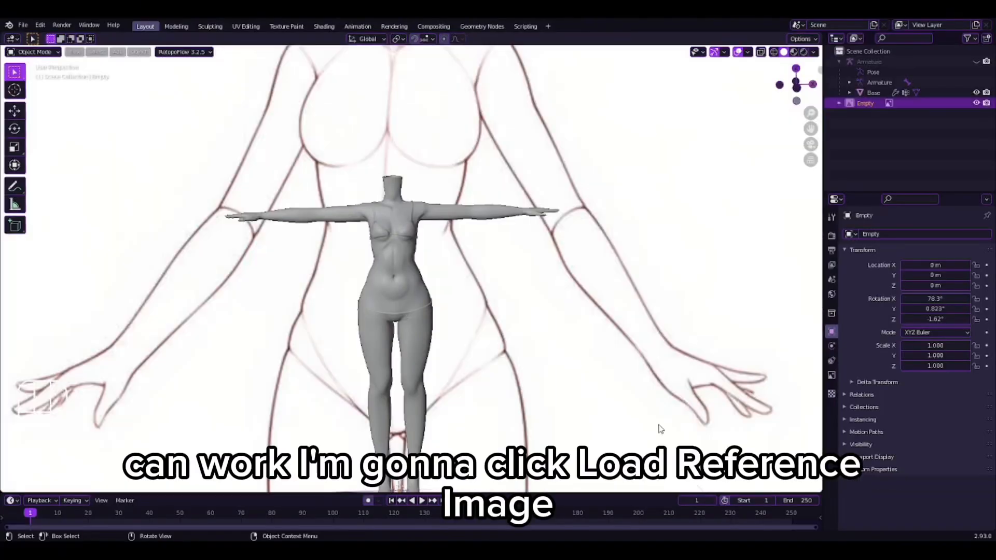
# Shrink the reference image to roughly a third of its size and place it beside the body.
pyautogui.scroll(-6, 551, 381)
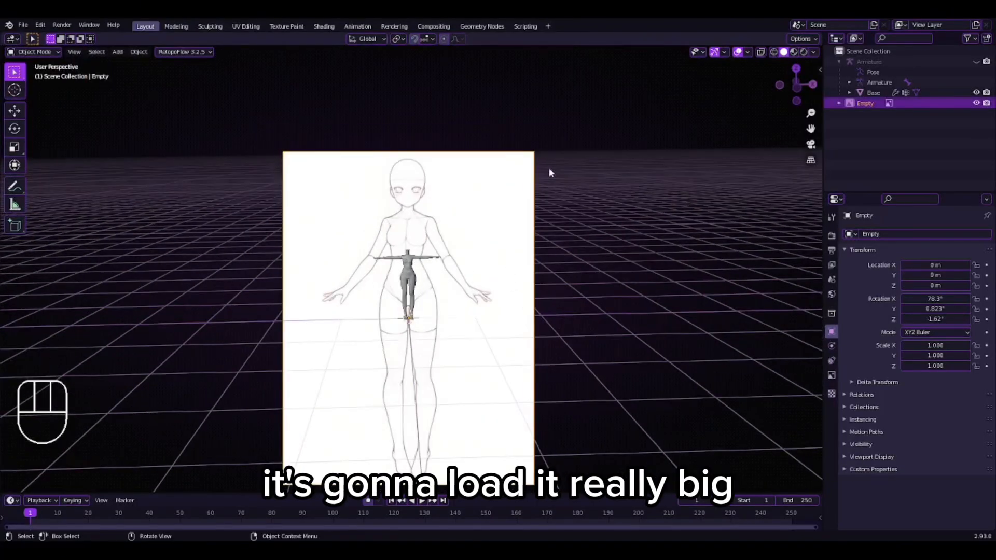
pyautogui.moveTo(534, 152); pyautogui.dragTo(349, 351)
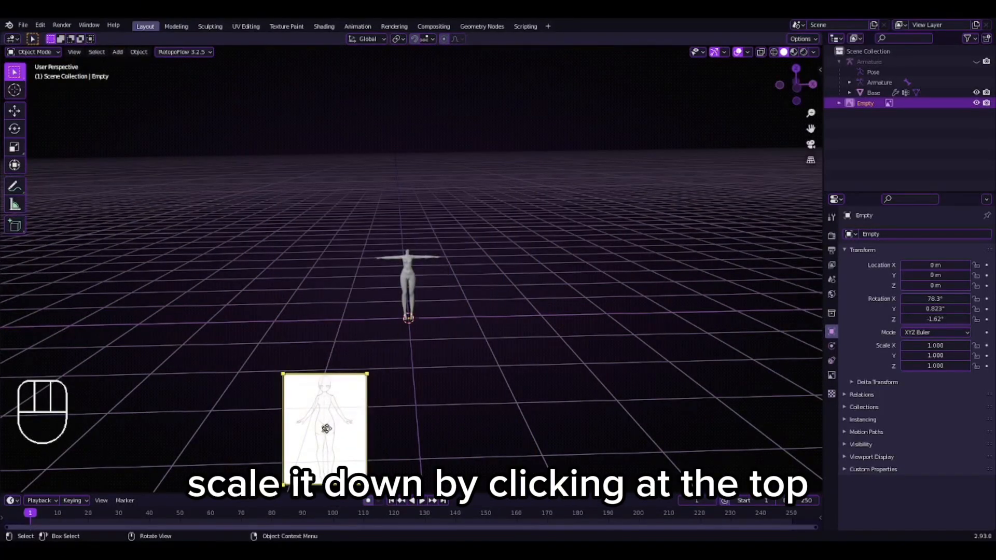
pyautogui.moveTo(327, 428); pyautogui.dragTo(458, 262)
pyautogui.scroll(6, 458, 262)
pyautogui.moveTo(458, 262); pyautogui.dragTo(363, 259, button='middle')
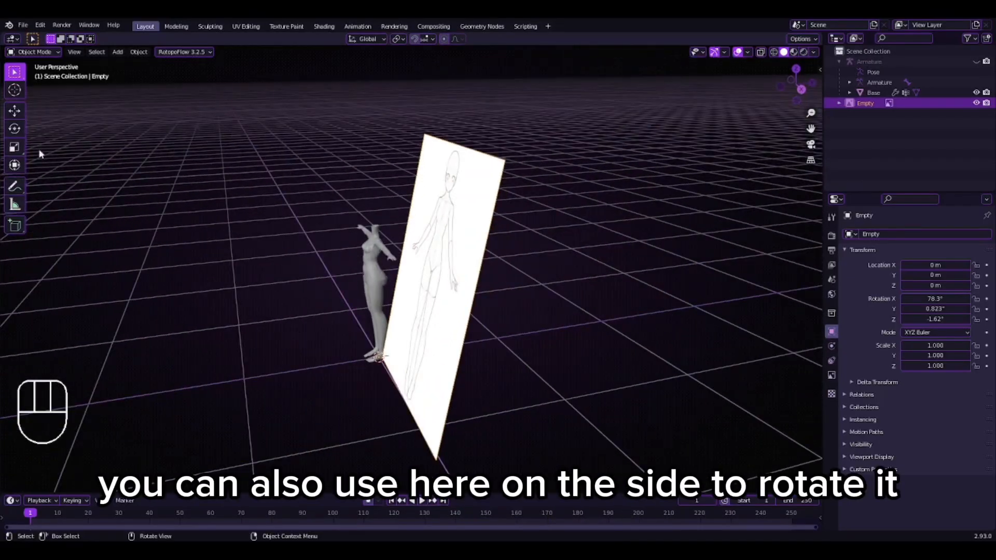
# Rotate the reference image upright to about 90.1° on X and move it behind the body to about 0.51 m on Y.
pyautogui.click(15, 129)
pyautogui.moveTo(351, 337); pyautogui.dragTo(347, 334)
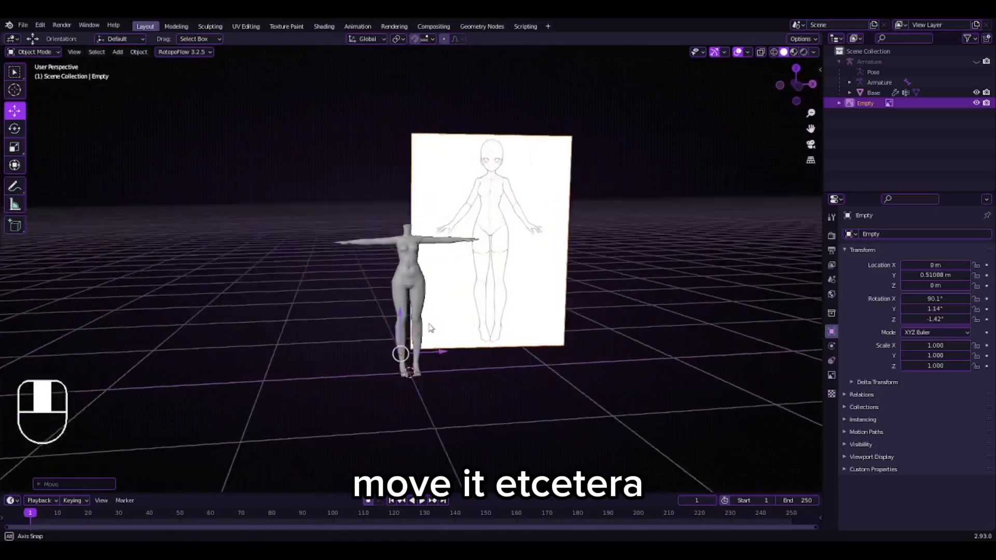
pyautogui.moveTo(430, 327); pyautogui.dragTo(422, 327, button='middle')
pyautogui.scroll(2, 423, 327)
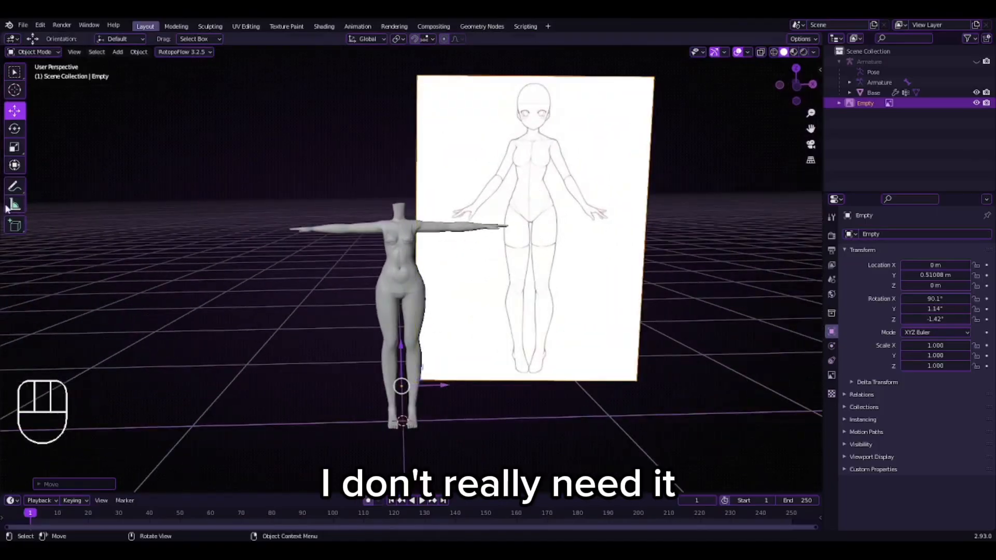
# Scale the reference image to about 0.663 and move it closer behind the body, to about 0.239 m on Y.
pyautogui.click(16, 150)
pyautogui.scroll(1, 449, 310)
pyautogui.moveTo(409, 364)
pyautogui.mouseDown()
pyautogui.moveTo(383, 392)
pyautogui.moveTo(409, 354)
pyautogui.mouseUp()
pyautogui.scroll(1, 477, 334)
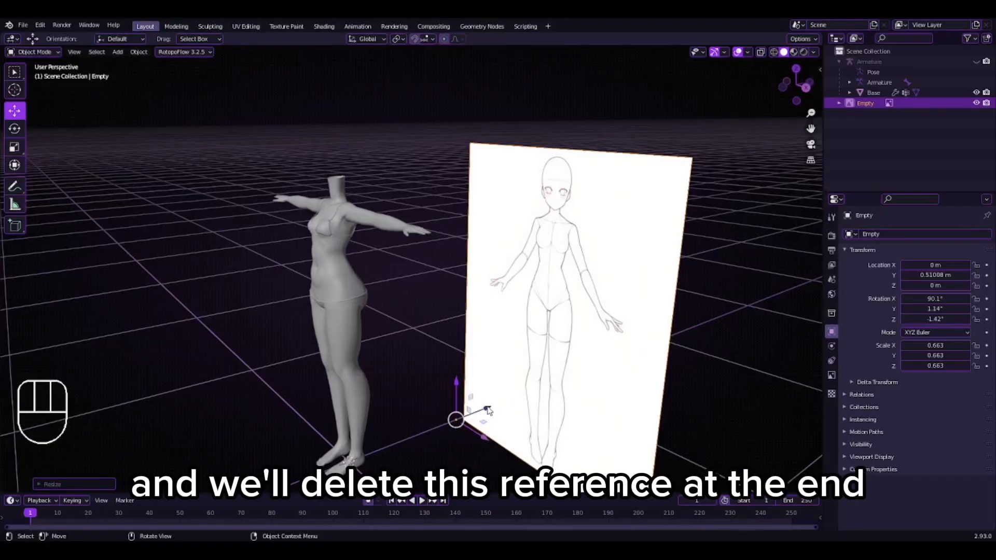
pyautogui.moveTo(489, 410); pyautogui.dragTo(436, 430)
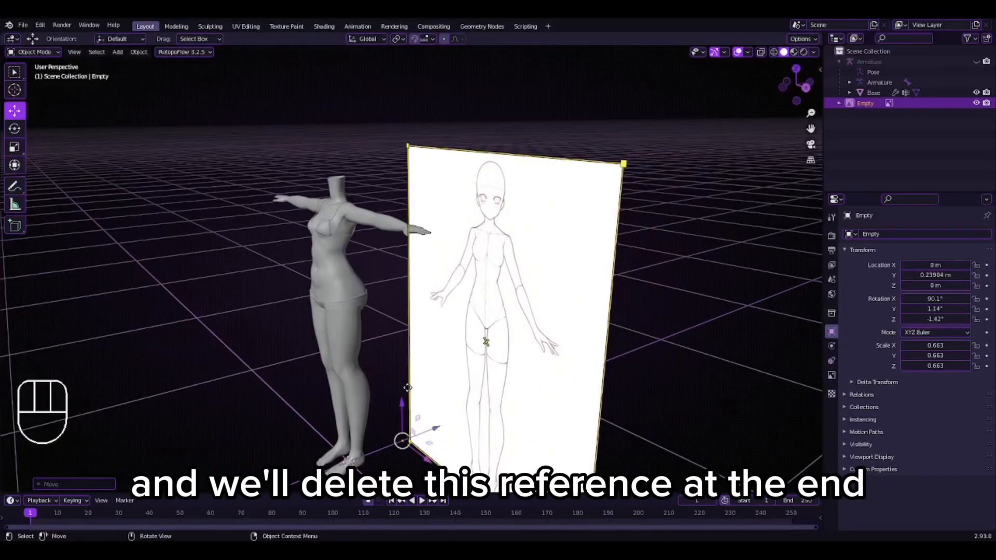
pyautogui.moveTo(412, 386); pyautogui.dragTo(478, 373, button='middle')
pyautogui.scroll(-2, 477, 374)
pyautogui.scroll(4, 480, 380)
pyautogui.scroll(-2, 446, 357)
pyautogui.click(283, 336)
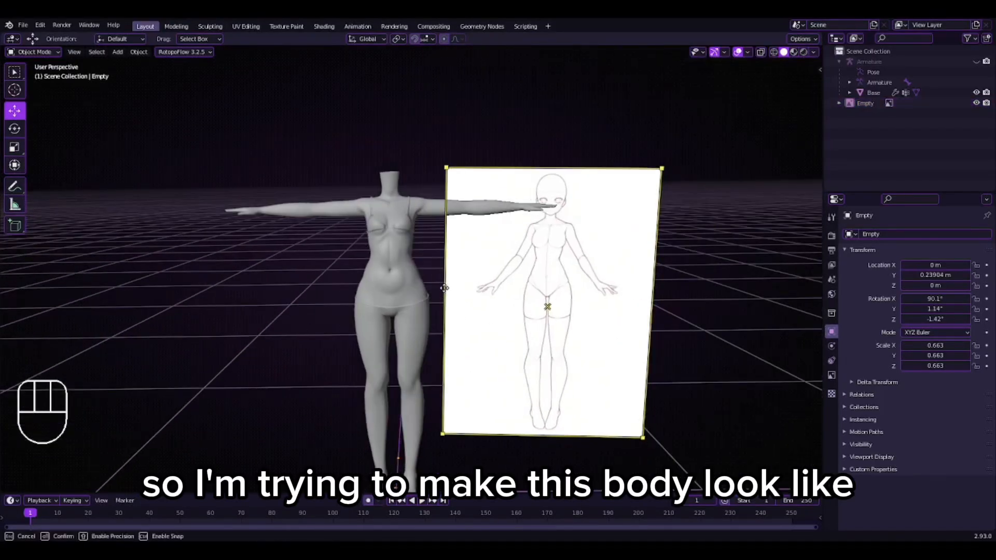
# Select the Base body mesh and switch to the front orthographic view with body and drawing fully framed.
pyautogui.click(403, 303)
pyautogui.scroll(2, 403, 303)
pyautogui.moveTo(403, 303); pyautogui.dragTo(437, 284, button='middle')
pyautogui.scroll(2, 478, 287)
pyautogui.scroll(3, 422, 285)
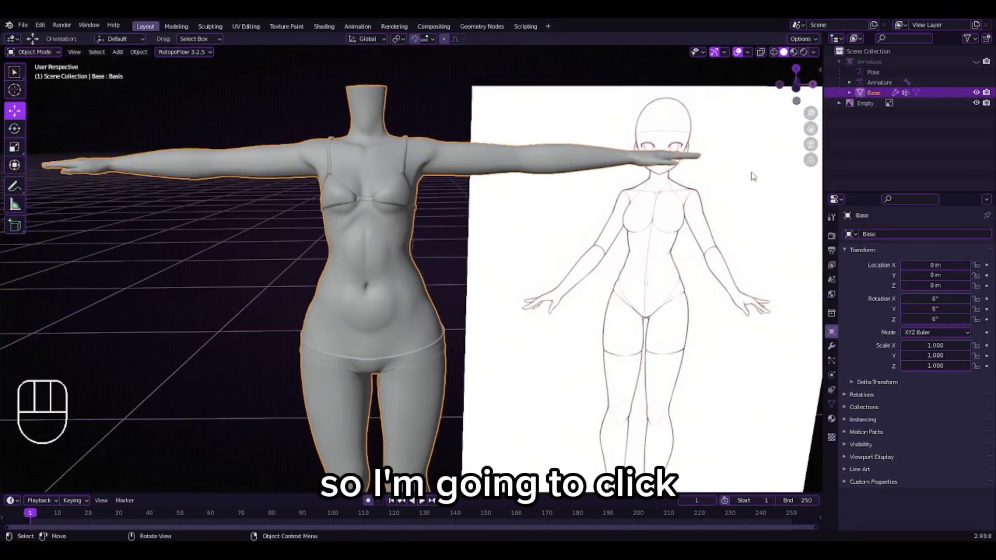
pyautogui.click(799, 88)
pyautogui.scroll(-4, 549, 256)
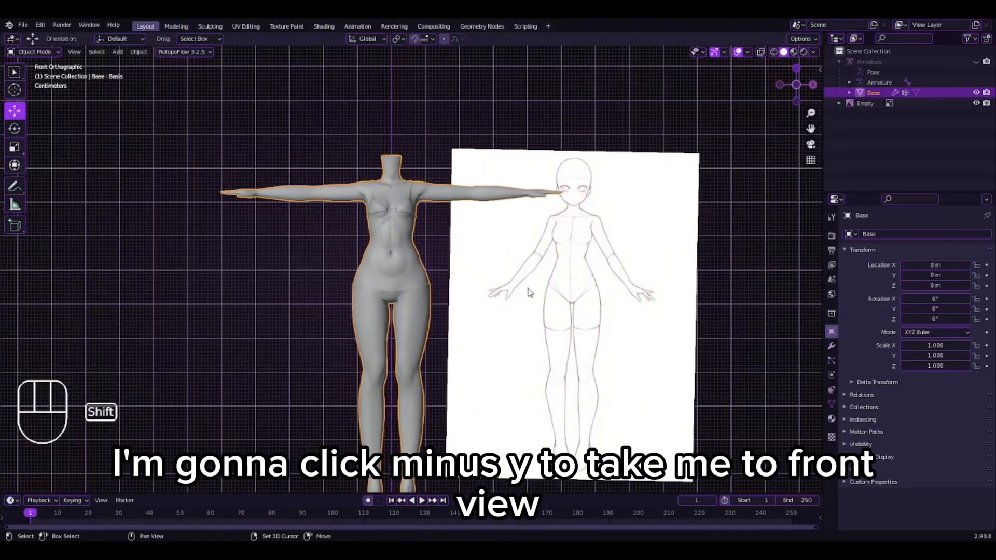
pyautogui.keyDown('shift'); pyautogui.moveTo(549, 256); pyautogui.dragTo(520, 260, button='middle'); pyautogui.keyUp('shift')
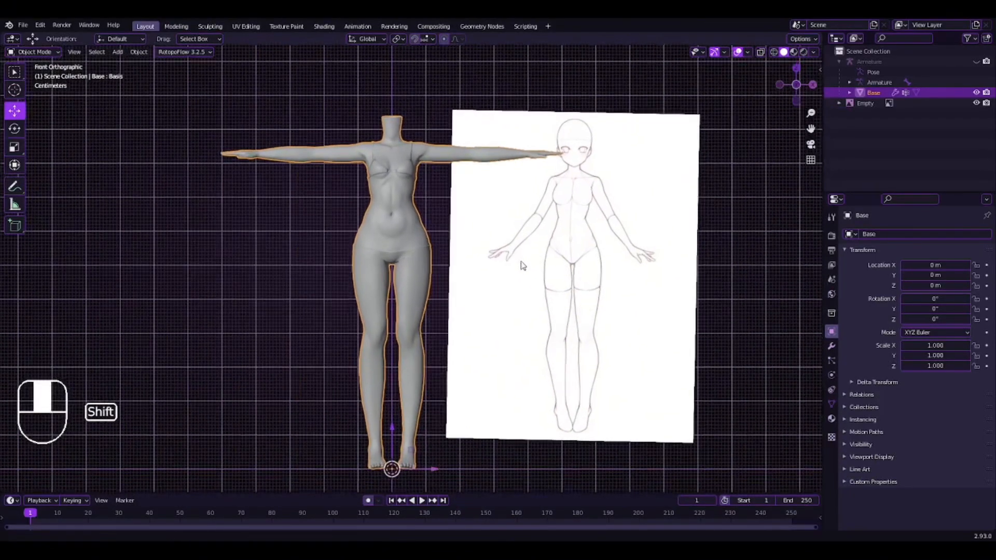
# Put the Base mesh into Sculpt Mode and turn on X-axis mirror symmetry.
pyautogui.click(48, 53)
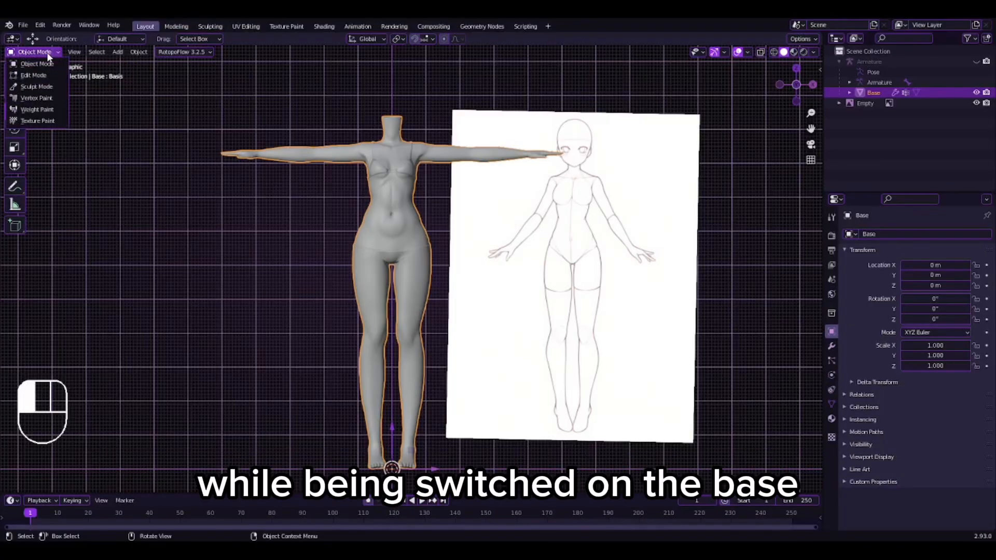
pyautogui.click(49, 88)
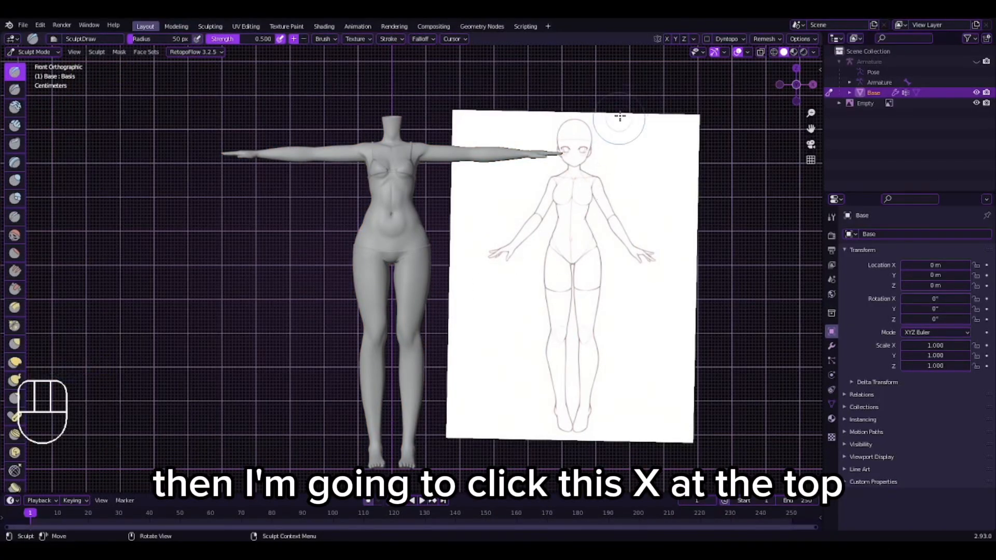
pyautogui.click(666, 39)
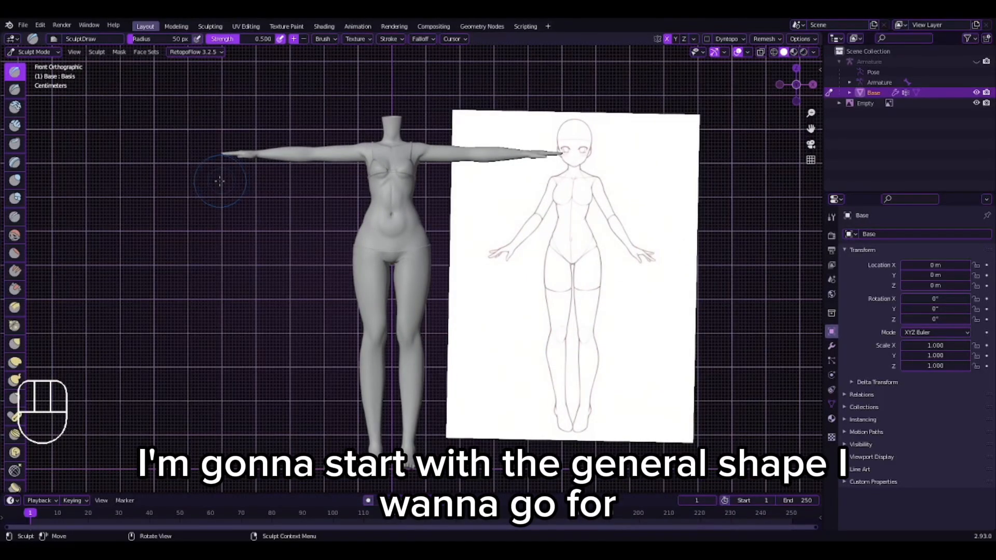
# Compare the body's general proportions with the reference drawing in the front view.
pyautogui.scroll(2, 161, 227)
pyautogui.scroll(-3, 160, 232)
pyautogui.scroll(2, 160, 231)
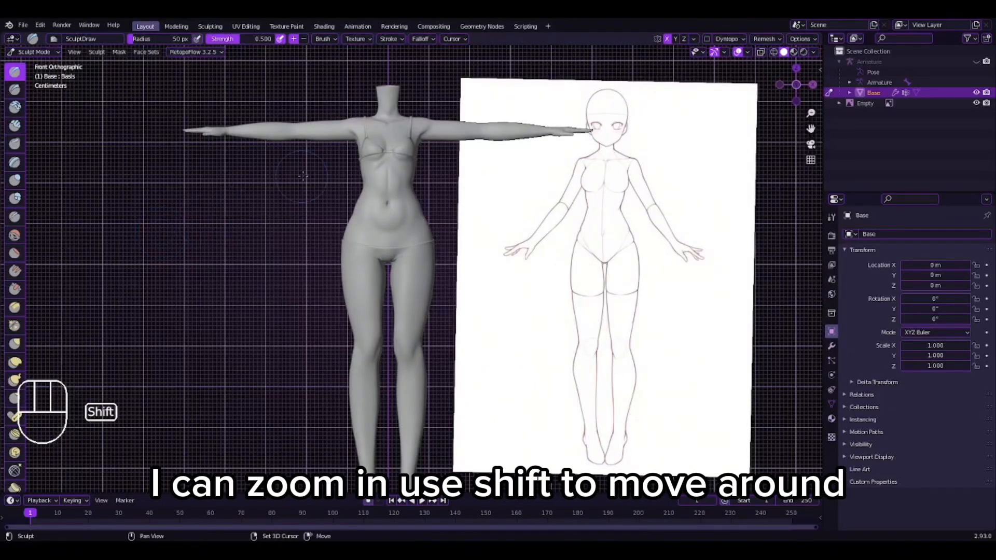
pyautogui.keyDown('shift'); pyautogui.moveTo(302, 175); pyautogui.dragTo(285, 292, button='middle'); pyautogui.keyUp('shift')
pyautogui.scroll(5, 358, 277)
pyautogui.scroll(-9, 285, 292)
pyautogui.scroll(4, 383, 349)
pyautogui.keyDown('shift'); pyautogui.moveTo(384, 350); pyautogui.dragTo(384, 233, button='middle'); pyautogui.keyUp('shift')
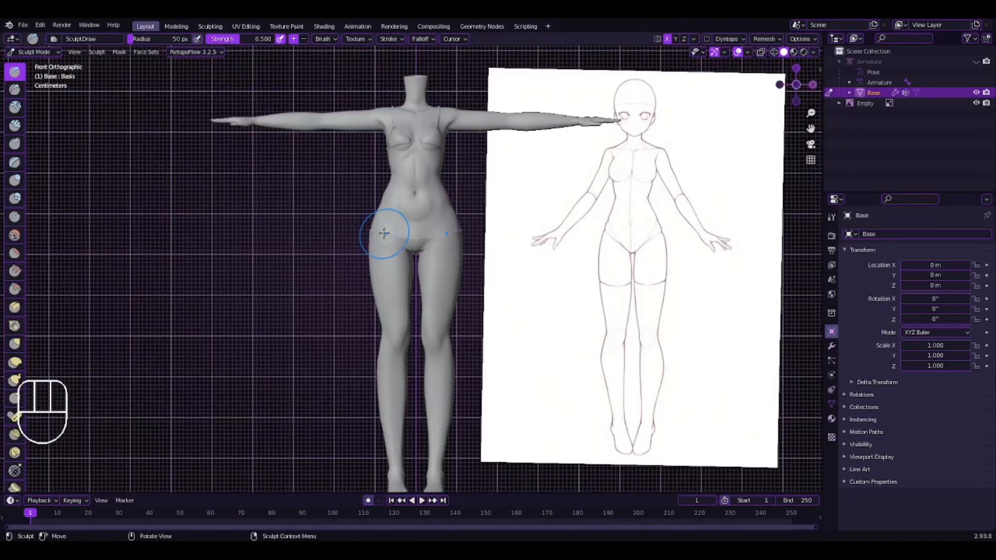
# Choose the Elastic Deform sculpting brush and set its radius to 93 px.
pyautogui.click(19, 365)
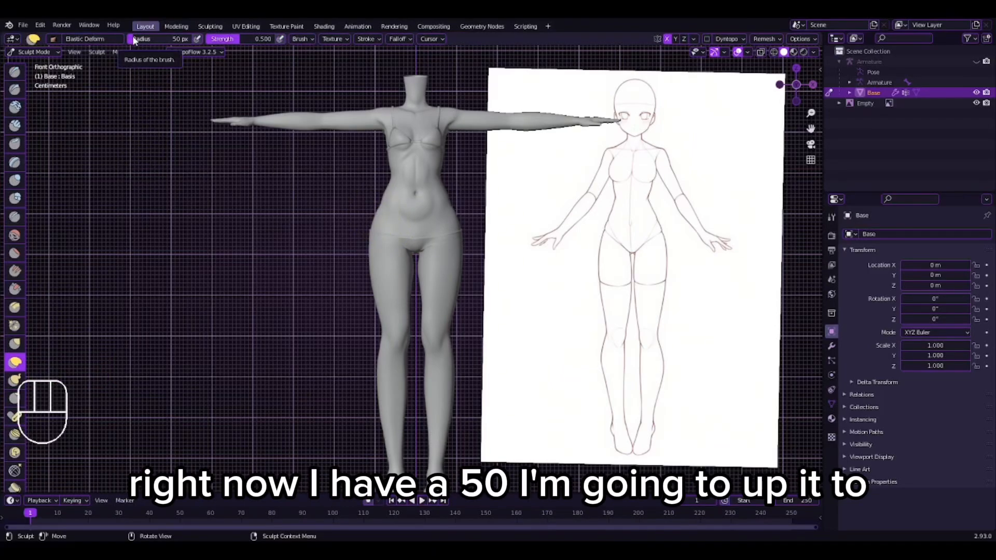
pyautogui.moveTo(136, 39)
pyautogui.mouseDown()
pyautogui.moveTo(156, 39)
pyautogui.moveTo(147, 40)
pyautogui.mouseUp()
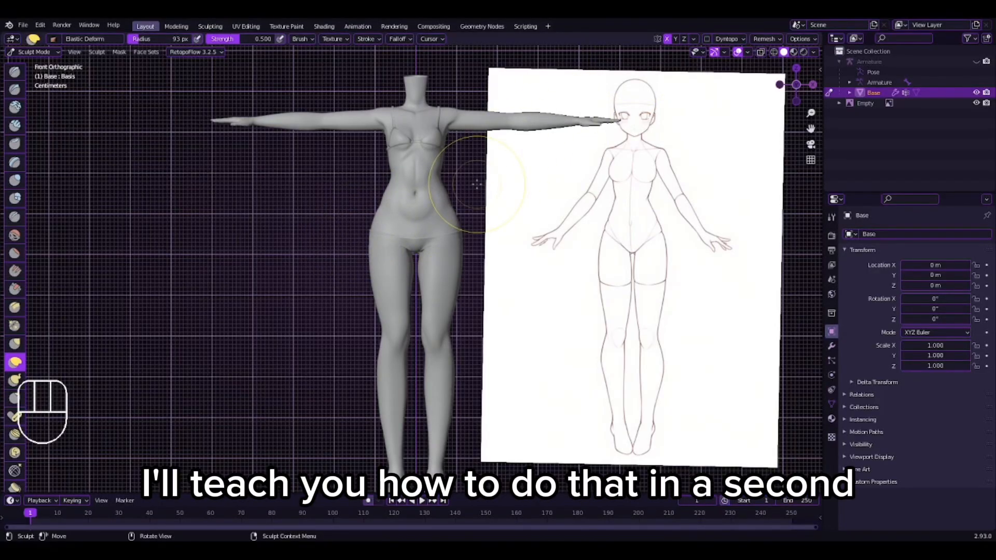
# Undo the test pull on the body's side, return to Object Mode and apply All Transforms to the Base mesh.
pyautogui.moveTo(378, 223)
pyautogui.mouseDown()
pyautogui.moveTo(565, 253)
pyautogui.moveTo(327, 233)
pyautogui.moveTo(491, 238)
pyautogui.mouseUp()
pyautogui.hotkey('ctrl', 'z')
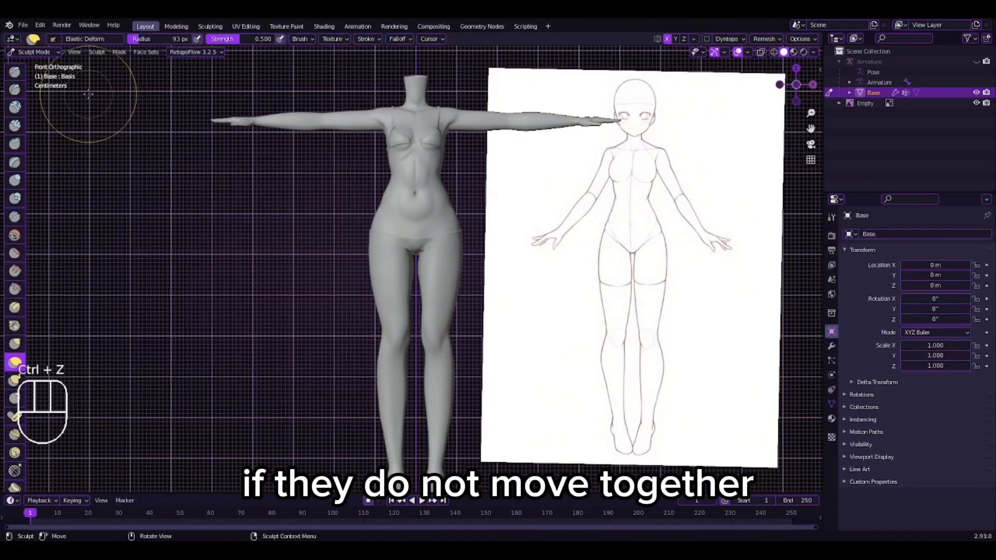
pyautogui.click(55, 52)
pyautogui.click(48, 66)
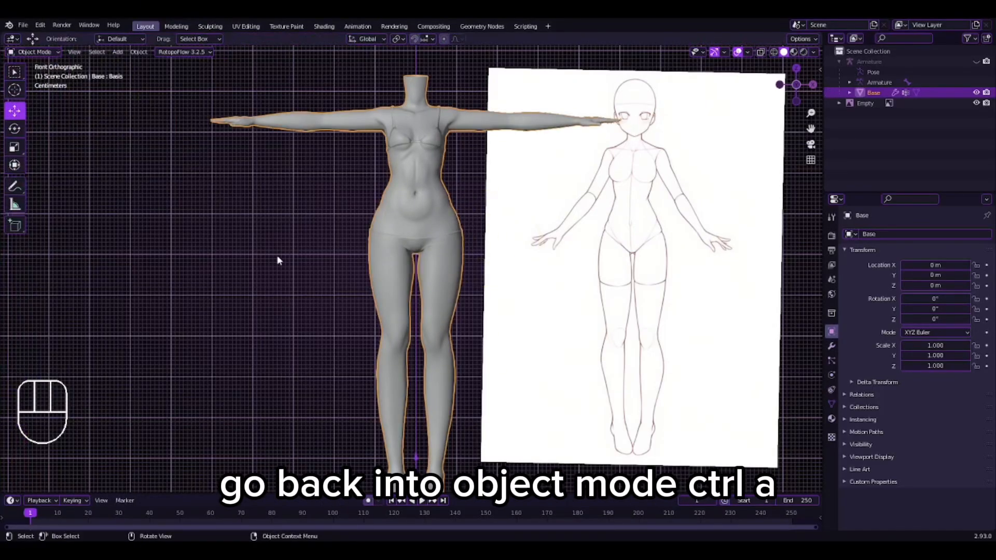
pyautogui.hotkey('ctrl', 'a')
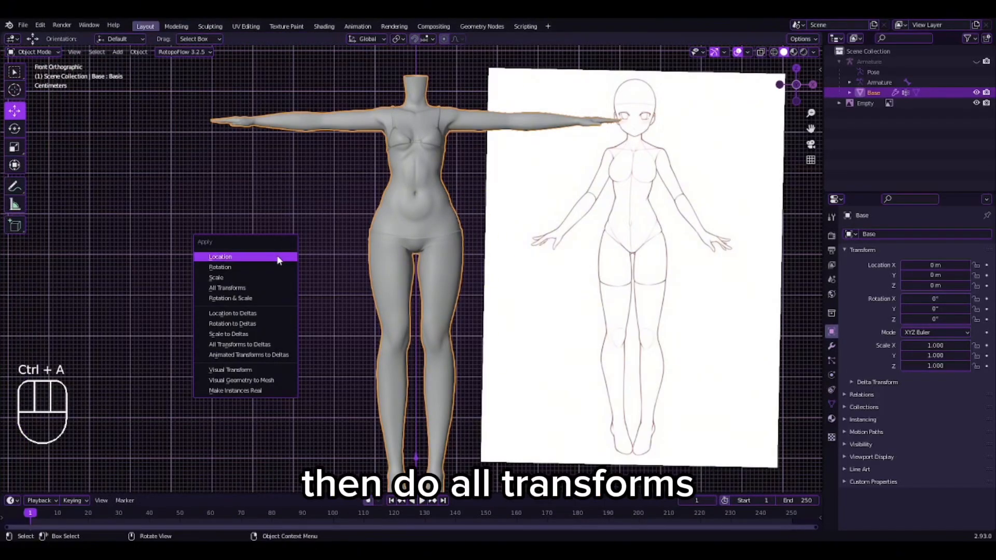
pyautogui.click(258, 288)
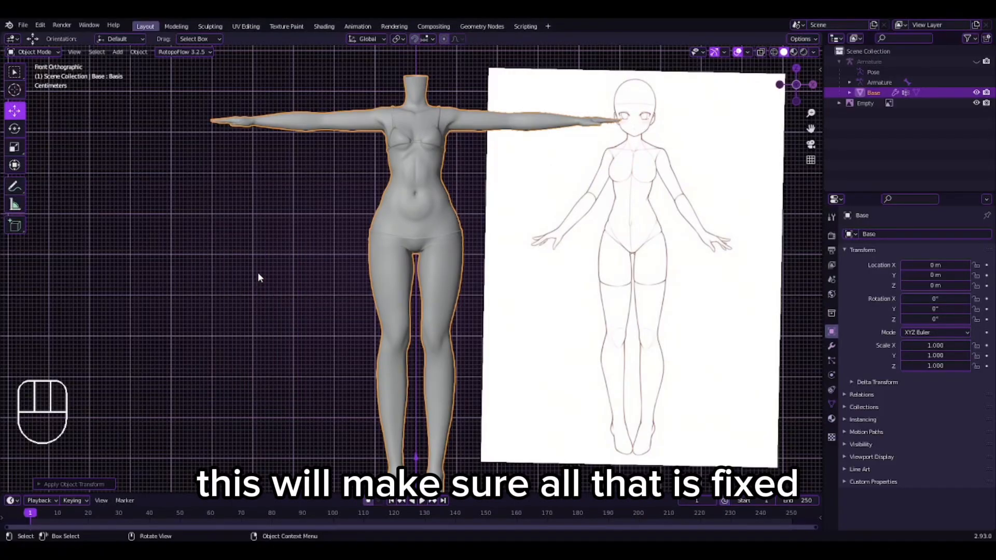
# Put the Base mesh back into Sculpt Mode.
pyautogui.scroll(-1, 325, 317)
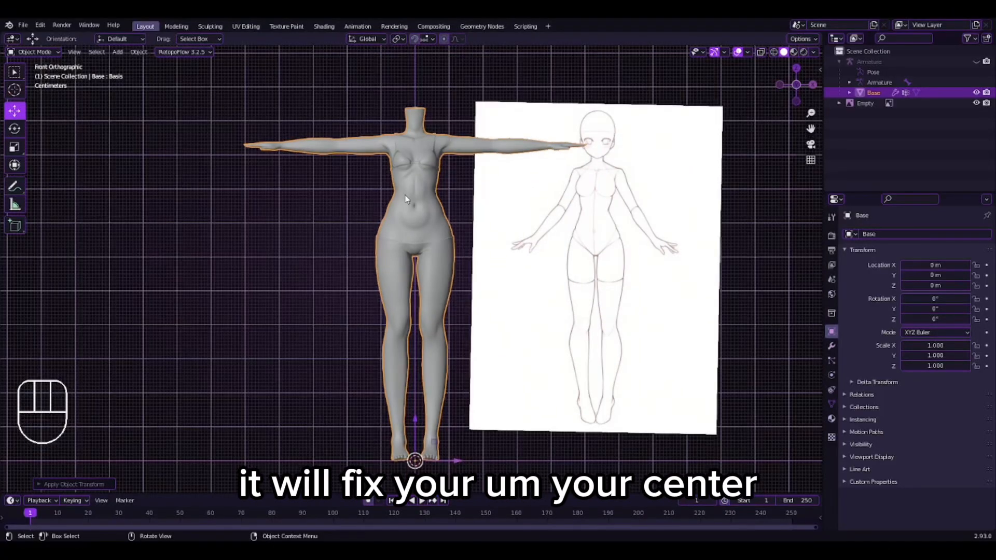
pyautogui.scroll(2, 414, 282)
pyautogui.click(34, 52)
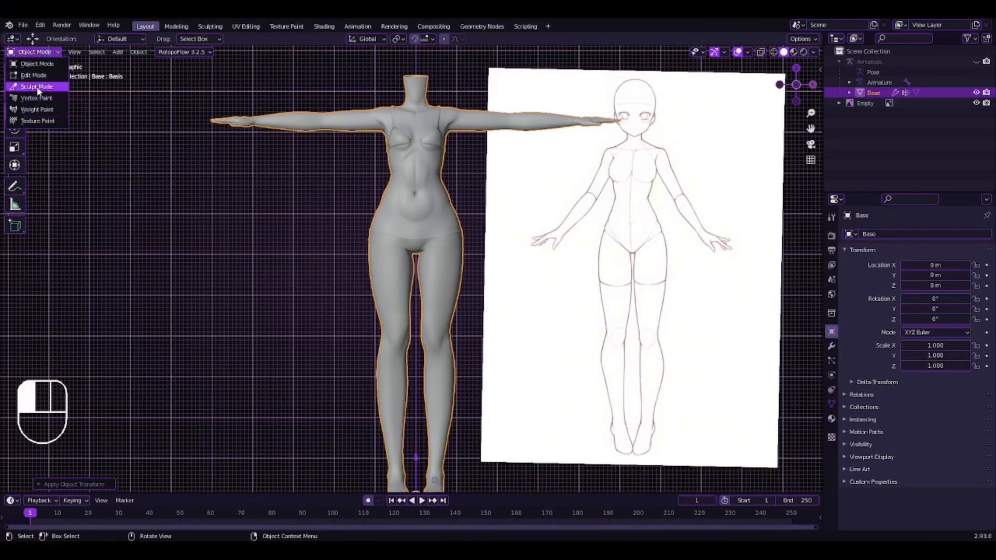
pyautogui.click(37, 87)
# Compare the waist and hip contours of the body with those in the reference drawing.
pyautogui.scroll(2, 324, 230)
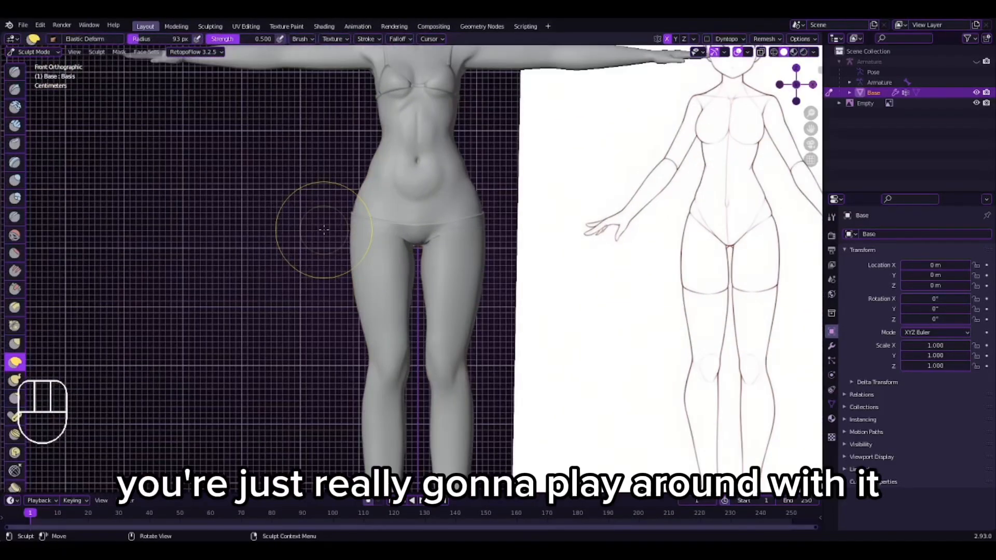
pyautogui.moveTo(345, 199)
pyautogui.keyDown('shift'); pyautogui.mouseDown(button='middle')
pyautogui.moveTo(346, 304)
pyautogui.moveTo(270, 303)
pyautogui.mouseUp(button='middle'); pyautogui.keyUp('shift')
pyautogui.scroll(4, 342, 300)
pyautogui.scroll(-3, 346, 304)
pyautogui.scroll(3, 256, 290)
pyautogui.scroll(-3, 256, 291)
pyautogui.keyDown('shift'); pyautogui.moveTo(542, 298); pyautogui.dragTo(301, 284, button='middle'); pyautogui.keyUp('shift')
pyautogui.scroll(4, 300, 284)
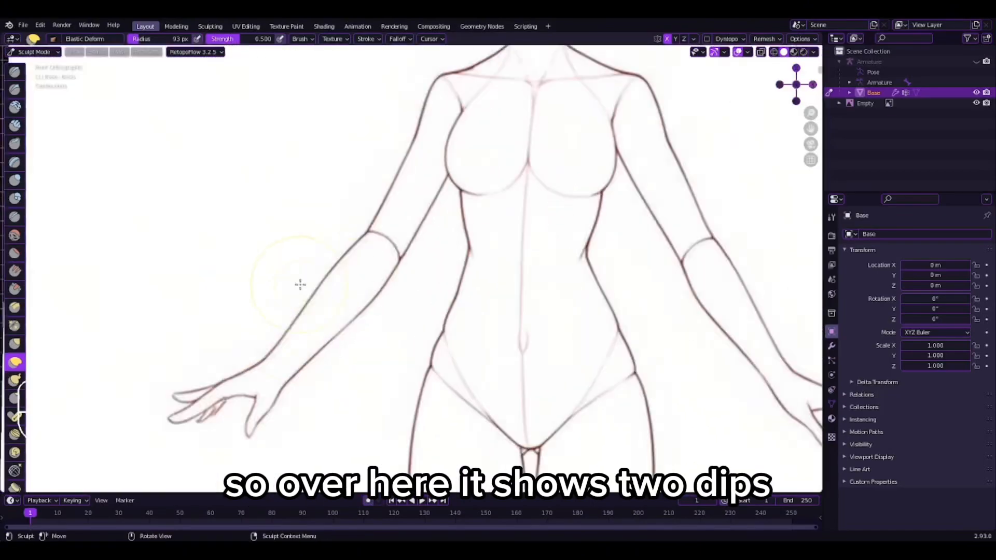
pyautogui.scroll(-4, 300, 284)
pyautogui.scroll(-2, 303, 328)
pyautogui.scroll(1, 389, 318)
pyautogui.keyDown('shift'); pyautogui.moveTo(469, 325); pyautogui.dragTo(479, 294, button='middle'); pyautogui.keyUp('shift')
pyautogui.scroll(-1, 389, 320)
pyautogui.scroll(1, 376, 318)
pyautogui.scroll(-1, 376, 318)
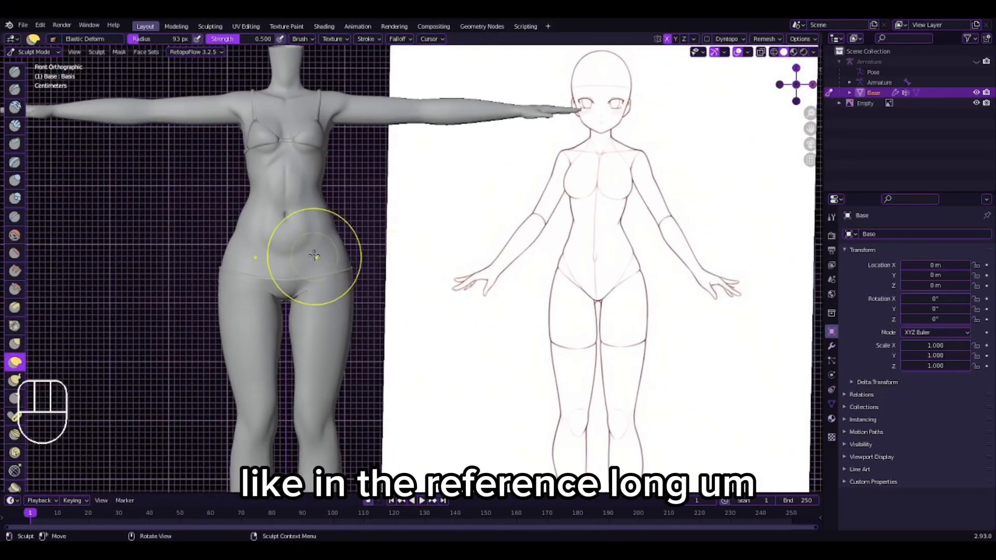
pyautogui.scroll(2, 314, 256)
pyautogui.keyDown('shift'); pyautogui.moveTo(301, 210); pyautogui.dragTo(355, 276, button='middle'); pyautogui.keyUp('shift')
pyautogui.scroll(-2, 337, 281)
pyautogui.keyDown('shift'); pyautogui.moveTo(494, 307); pyautogui.dragTo(422, 242, button='middle'); pyautogui.keyUp('shift')
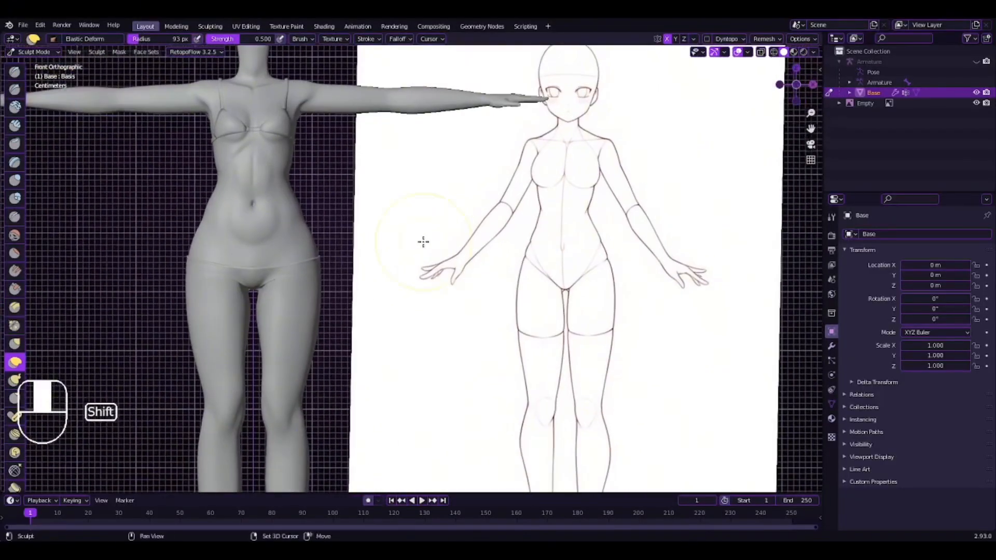
# Pull the upper curve of the hips lower with the Elastic Deform brush, following the reference drawing.
pyautogui.scroll(2, 332, 228)
pyautogui.keyDown('shift'); pyautogui.moveTo(179, 218); pyautogui.dragTo(447, 293, button='middle'); pyautogui.keyUp('shift')
pyautogui.scroll(2, 441, 295)
pyautogui.scroll(-1, 426, 296)
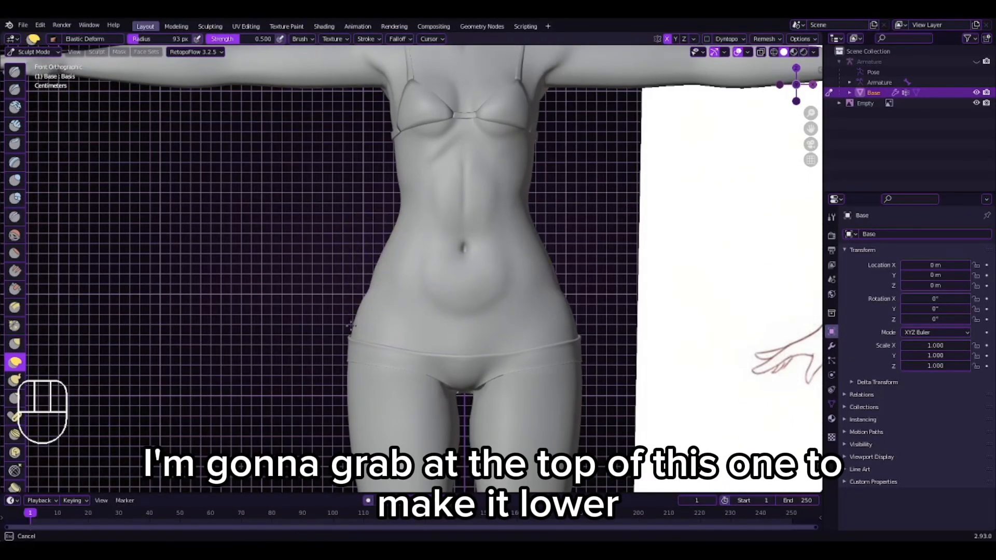
pyautogui.scroll(-6, 354, 328)
pyautogui.scroll(7, 358, 304)
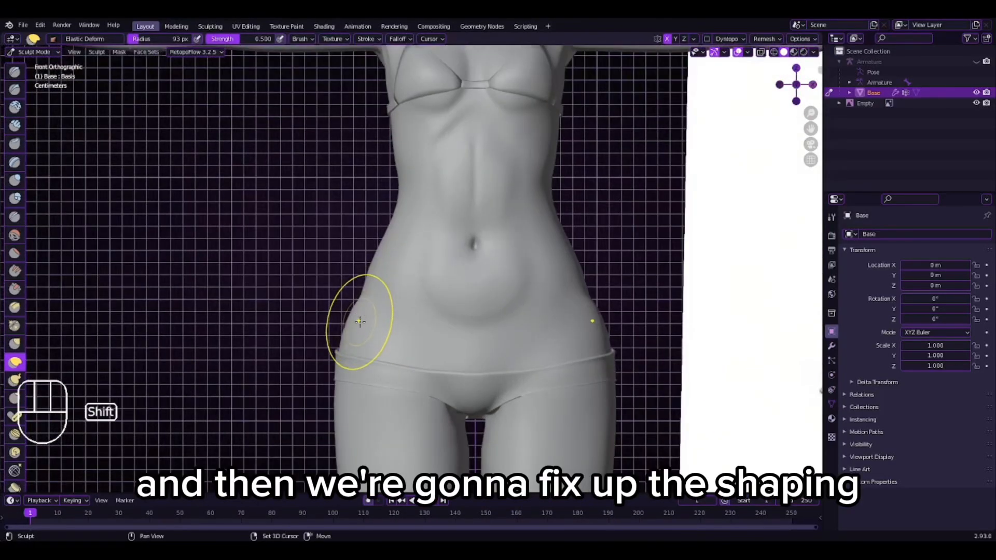
# Push the sides of the hips inward just above the underwear's waistband to form a dip.
pyautogui.keyDown('shift'); pyautogui.moveTo(360, 322); pyautogui.dragTo(370, 260, button='middle'); pyautogui.keyUp('shift')
pyautogui.moveTo(349, 293); pyautogui.dragTo(374, 297)
pyautogui.scroll(-6, 371, 289)
pyautogui.scroll(5, 378, 267)
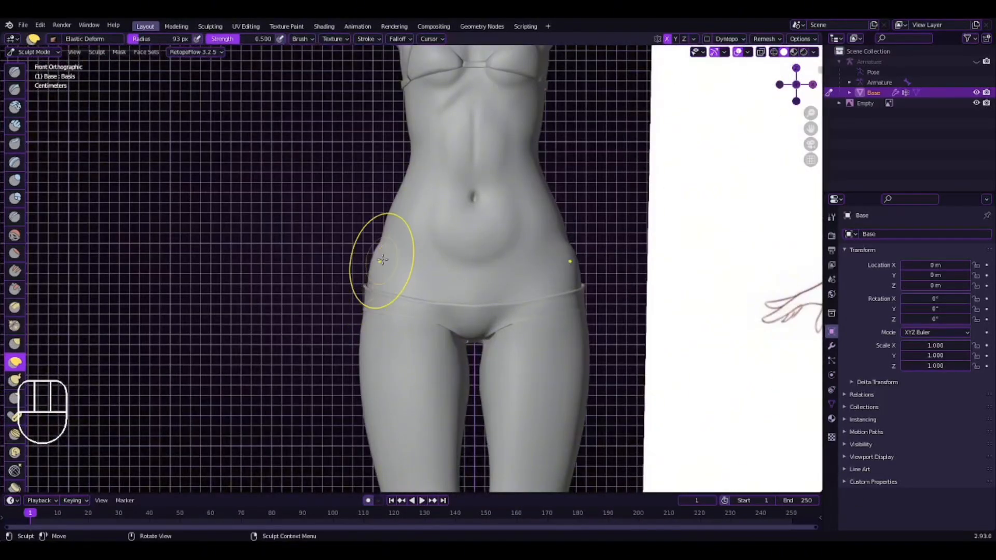
# Pull the outline between waist and hips slightly outward and recheck it in the front orthographic view.
pyautogui.scroll(8, 382, 260)
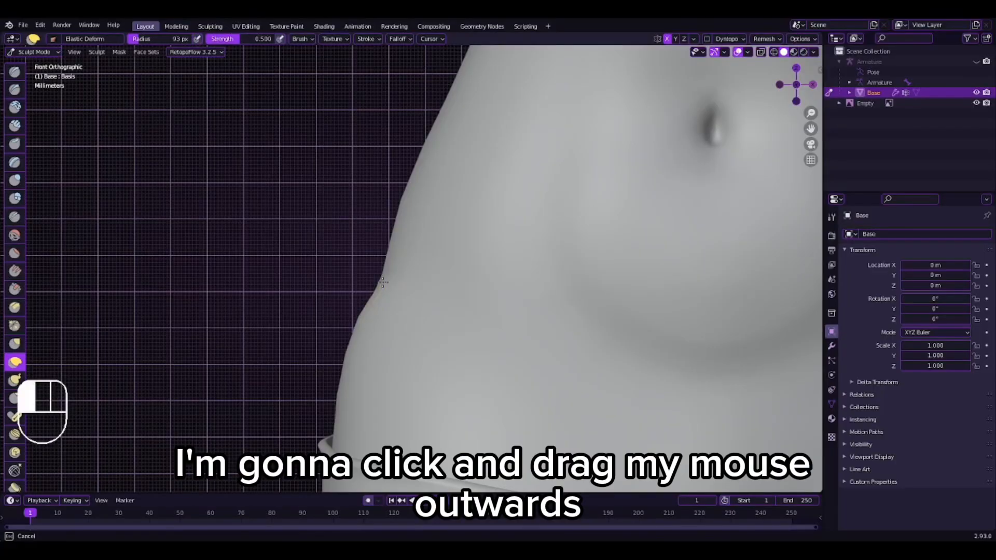
pyautogui.moveTo(396, 275); pyautogui.dragTo(392, 285, button='middle')
pyautogui.scroll(-8, 391, 283)
pyautogui.click(796, 85)
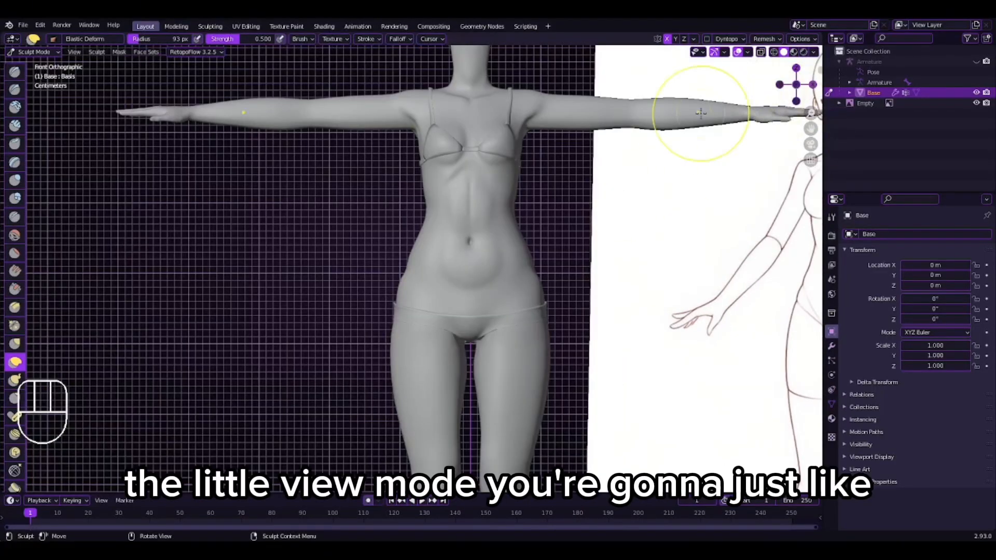
# Refine the curve from the waist into the hips while viewing the body in perspective.
pyautogui.moveTo(440, 268); pyautogui.dragTo(456, 290, button='middle')
pyautogui.scroll(6, 452, 292)
pyautogui.moveTo(453, 292)
pyautogui.mouseDown()
pyautogui.moveTo(379, 308)
pyautogui.moveTo(407, 338)
pyautogui.mouseUp()
pyautogui.scroll(-6, 406, 338)
pyautogui.moveTo(407, 337); pyautogui.dragTo(402, 336, button='middle')
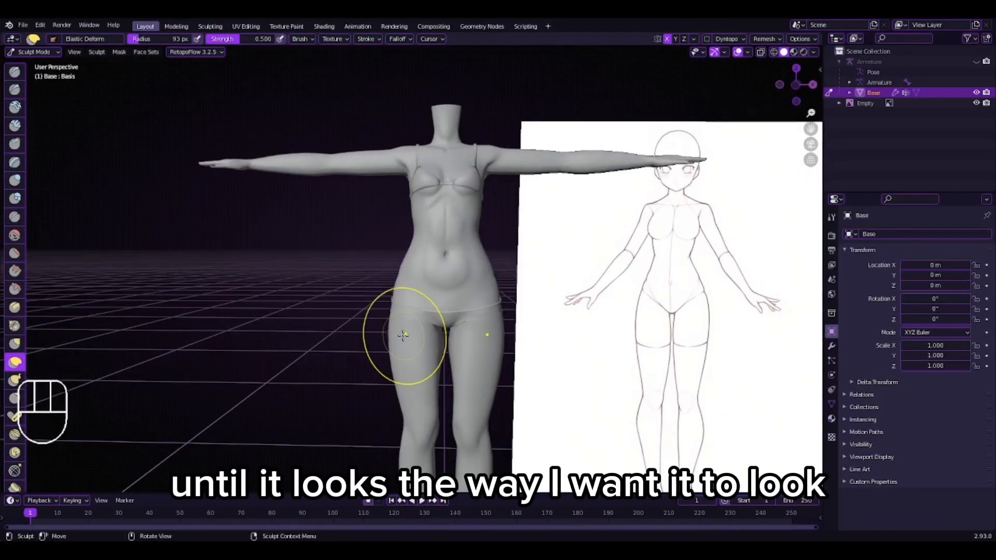
# Pull the sides of the hips outward at the waistband so they flow into the thighs.
pyautogui.scroll(1, 403, 337)
pyautogui.scroll(6, 409, 332)
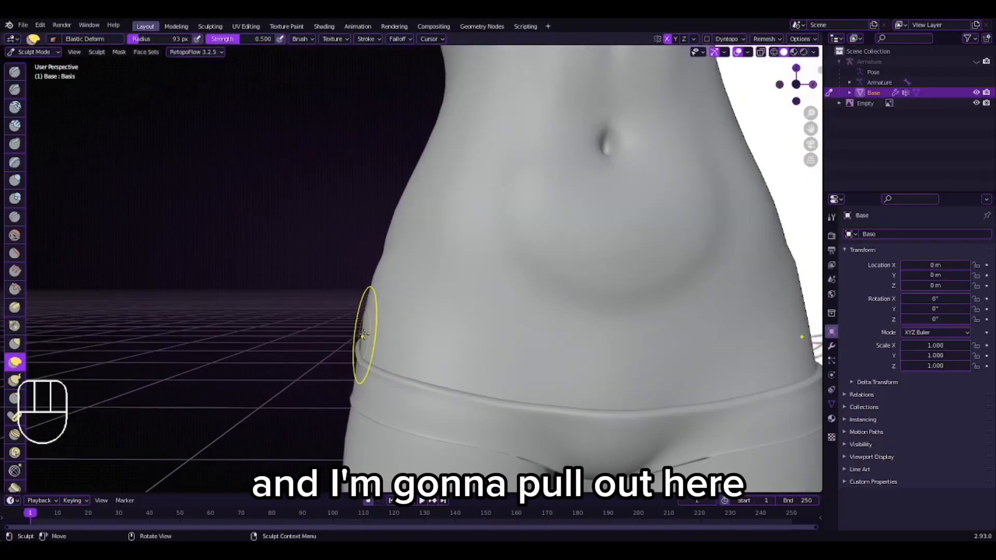
pyautogui.scroll(-6, 334, 341)
pyautogui.moveTo(333, 340); pyautogui.dragTo(360, 334, button='middle')
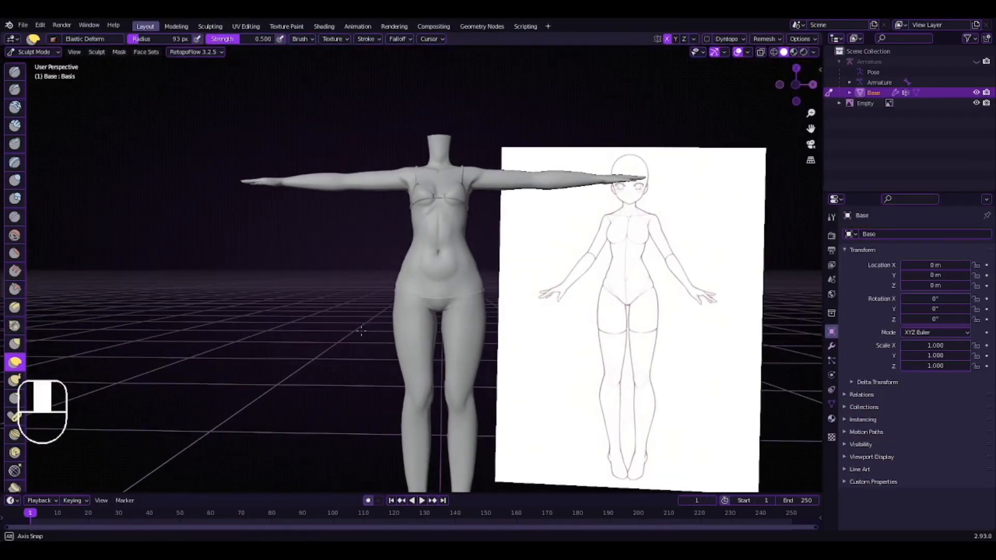
pyautogui.scroll(3, 374, 363)
pyautogui.scroll(-5, 373, 363)
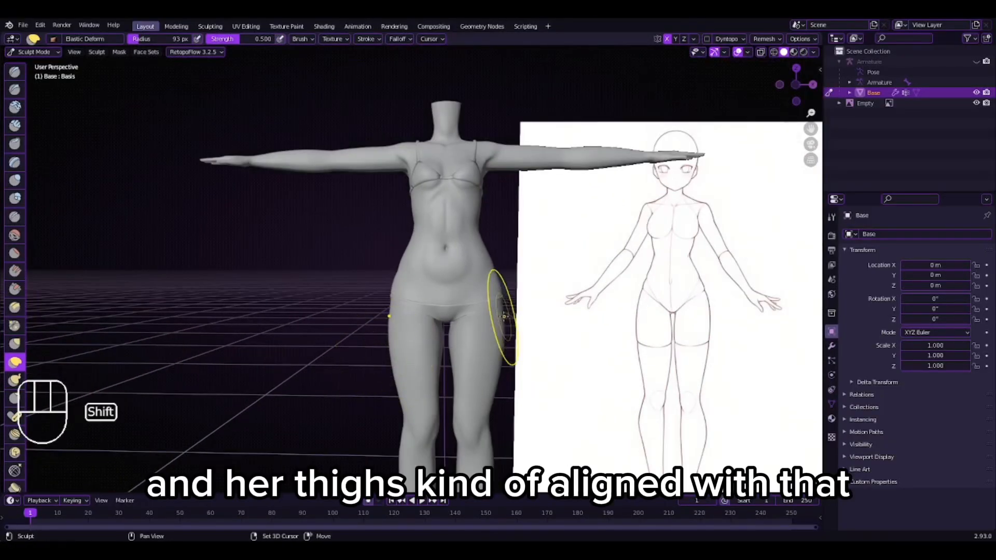
# Widen the thighs by pulling their outer sides outward from the middle of the upper leg.
pyautogui.scroll(3, 500, 322)
pyautogui.moveTo(499, 253); pyautogui.dragTo(473, 264, button='middle')
pyautogui.scroll(2, 393, 282)
pyautogui.moveTo(381, 282); pyautogui.dragTo(445, 288, button='middle')
pyautogui.moveTo(435, 286); pyautogui.dragTo(430, 286)
pyautogui.moveTo(428, 287); pyautogui.dragTo(405, 285, button='middle')
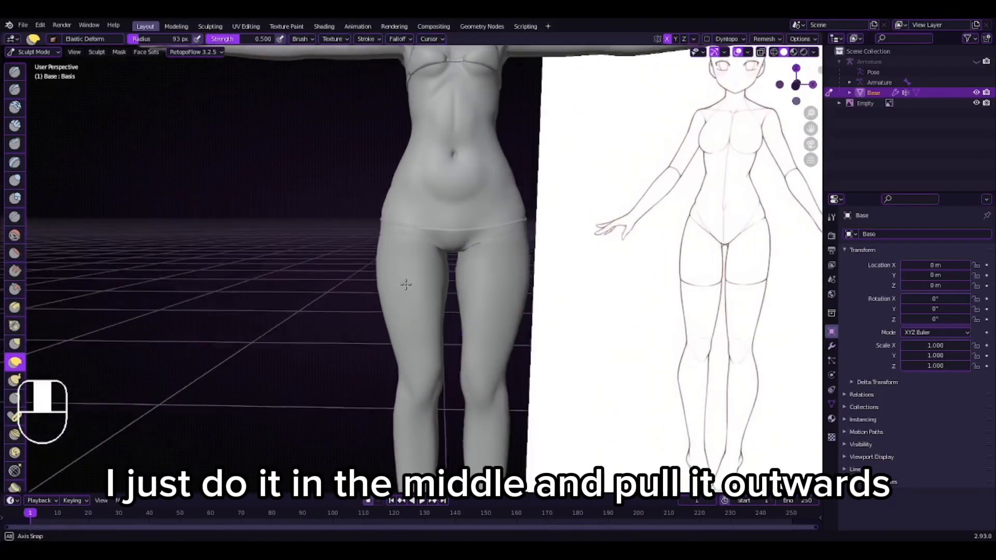
pyautogui.scroll(-4, 406, 283)
pyautogui.scroll(5, 406, 282)
pyautogui.moveTo(387, 271); pyautogui.dragTo(372, 267)
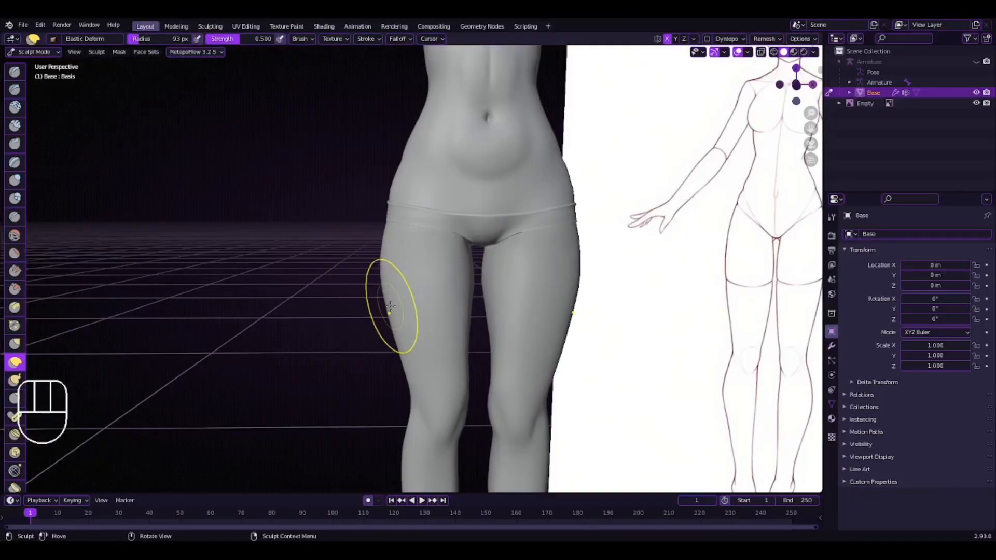
# Pull the thighs slightly inward in the front orthographic view to balance their shape against the drawing.
pyautogui.scroll(-5, 390, 321)
pyautogui.scroll(7, 405, 301)
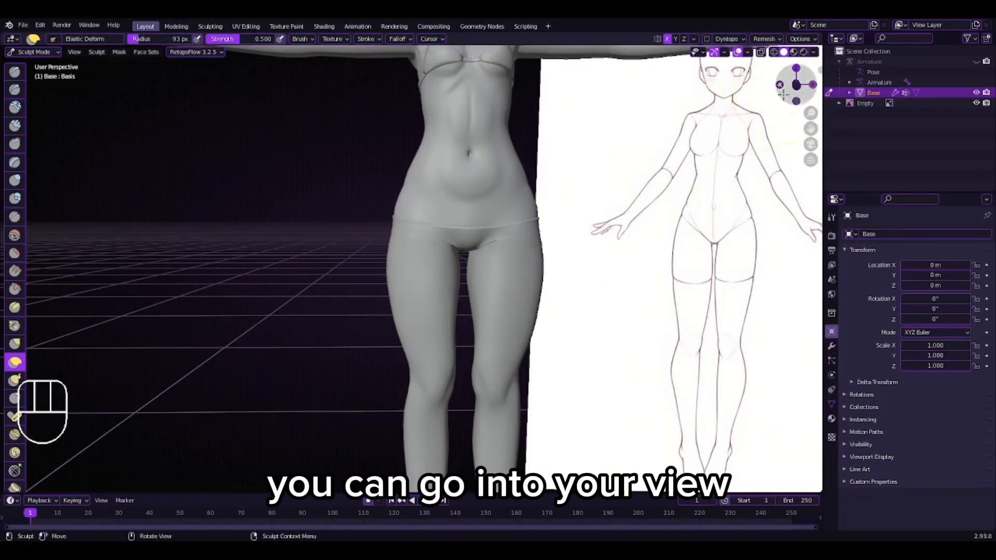
pyautogui.click(796, 85)
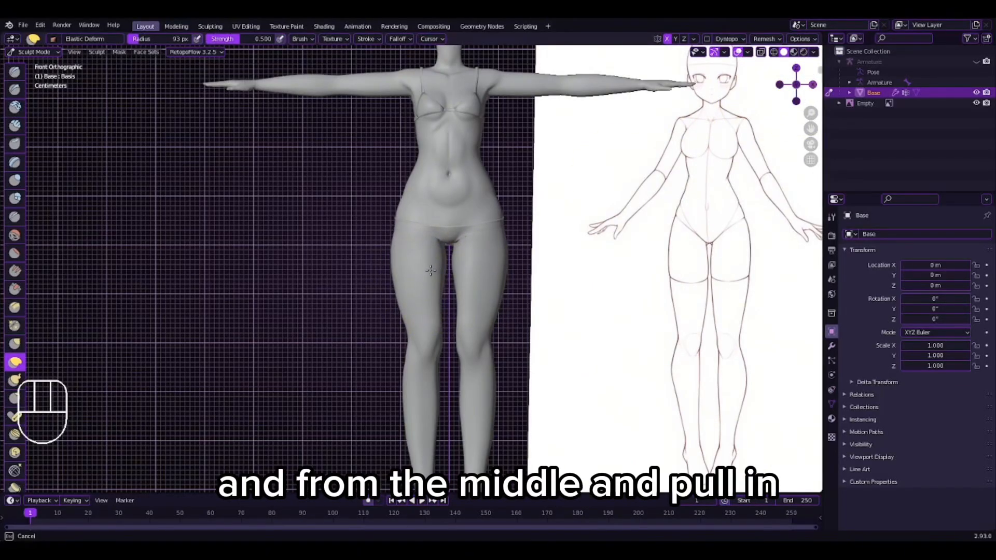
pyautogui.moveTo(454, 271); pyautogui.dragTo(452, 271)
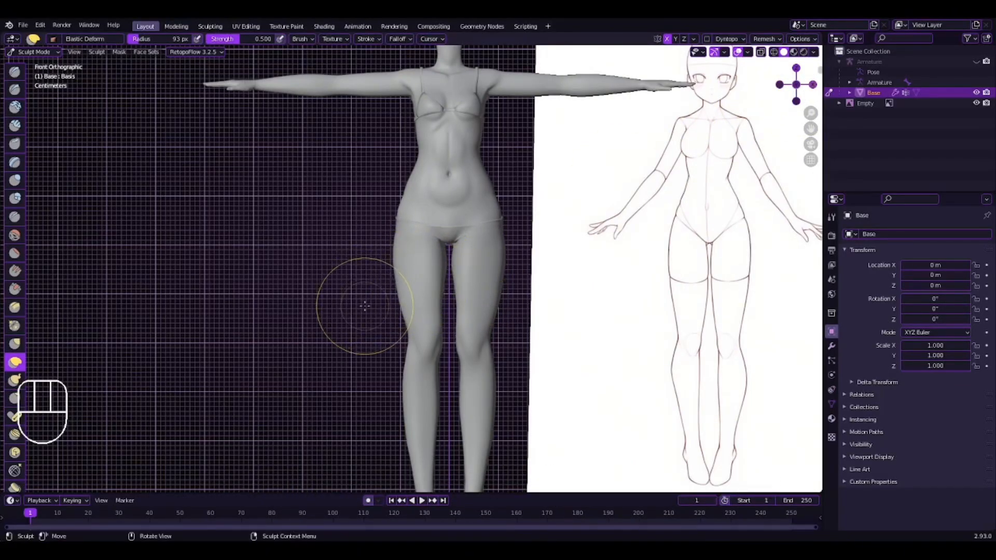
# Shape the knees and the area just below them with the Elastic Deform brush to follow the drawing.
pyautogui.keyDown('shift'); pyautogui.moveTo(448, 367); pyautogui.dragTo(428, 307, button='middle'); pyautogui.keyUp('shift')
pyautogui.scroll(1, 429, 307)
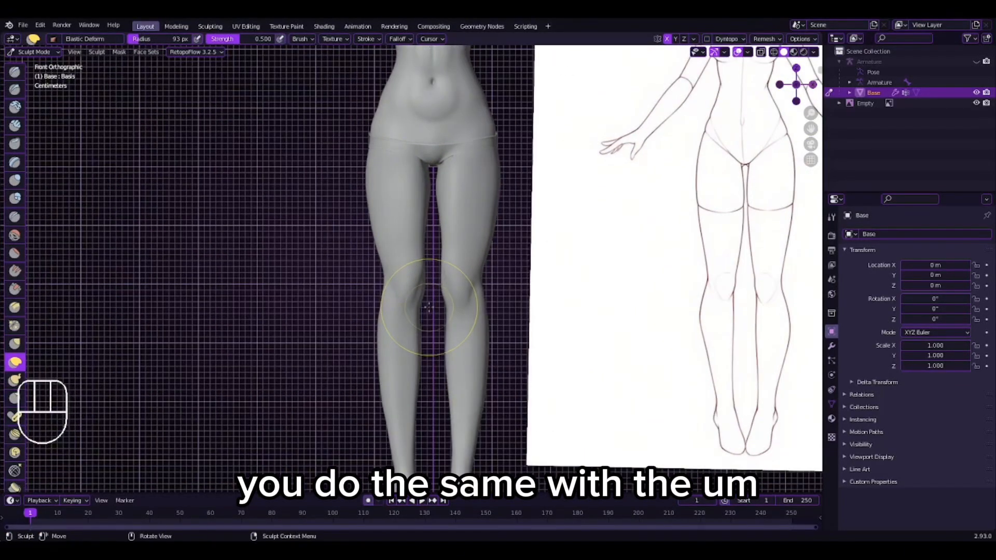
pyautogui.scroll(5, 376, 310)
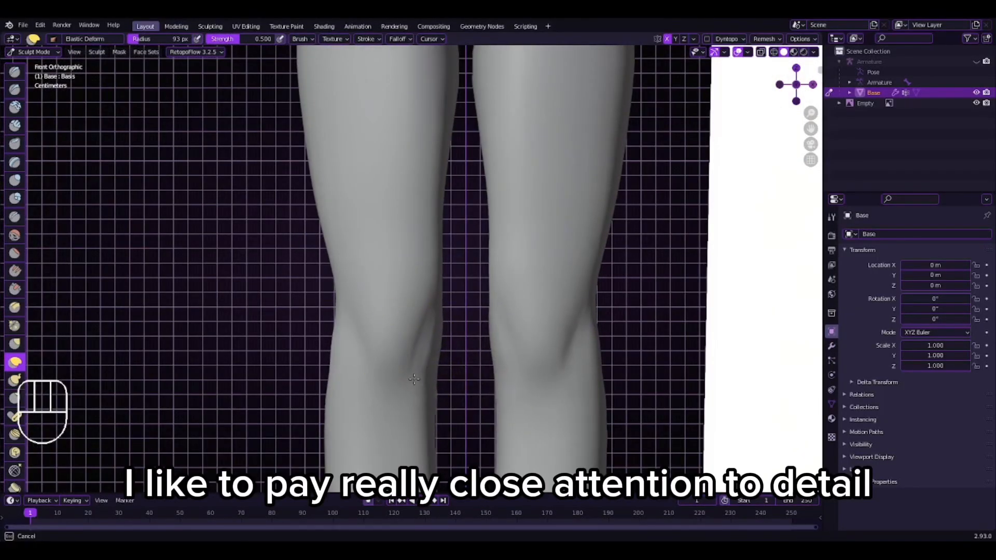
# Check the sculpted legs against the armature's leg bones, and return to the front orthographic view with the armature hidden.
pyautogui.scroll(-7, 404, 344)
pyautogui.scroll(2, 404, 363)
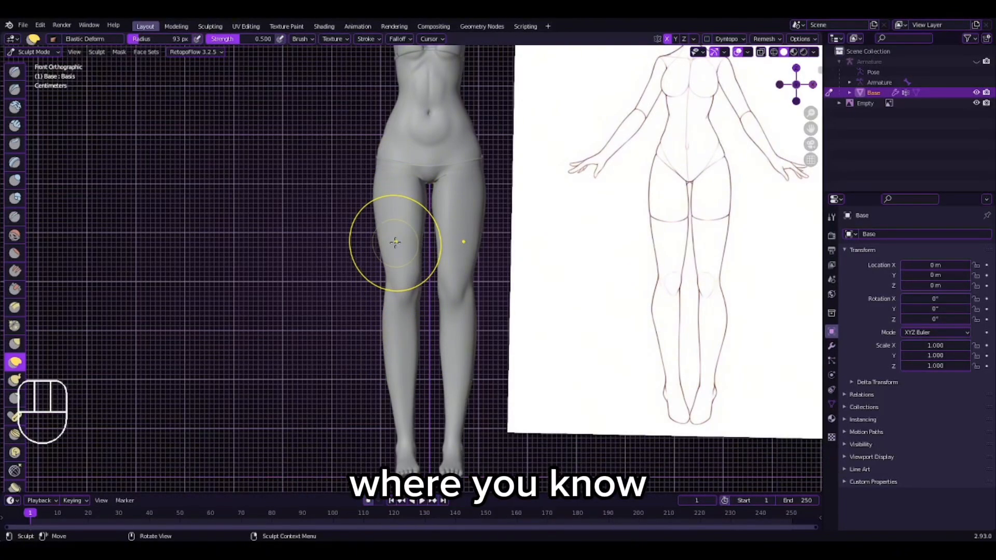
pyautogui.moveTo(395, 242); pyautogui.dragTo(534, 263, button='middle')
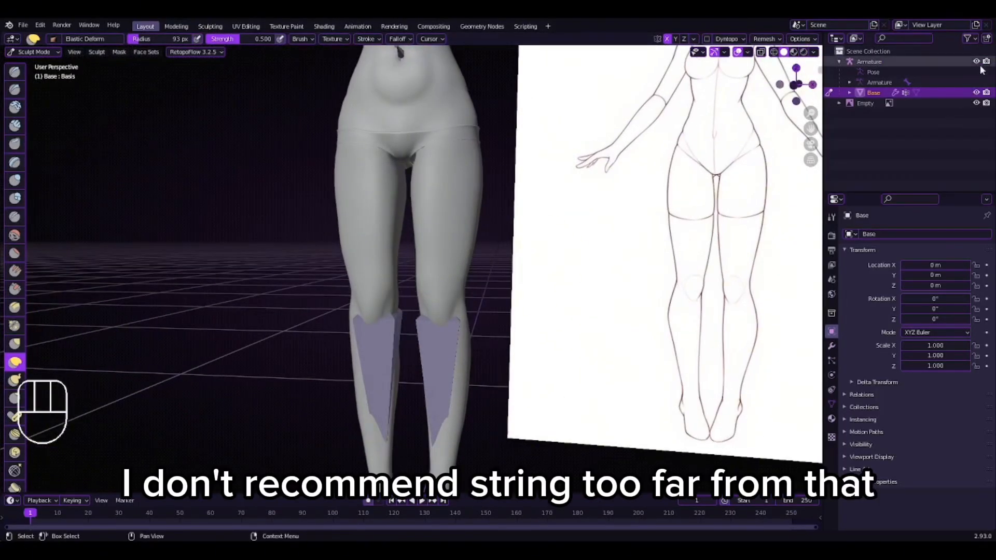
pyautogui.click(779, 85)
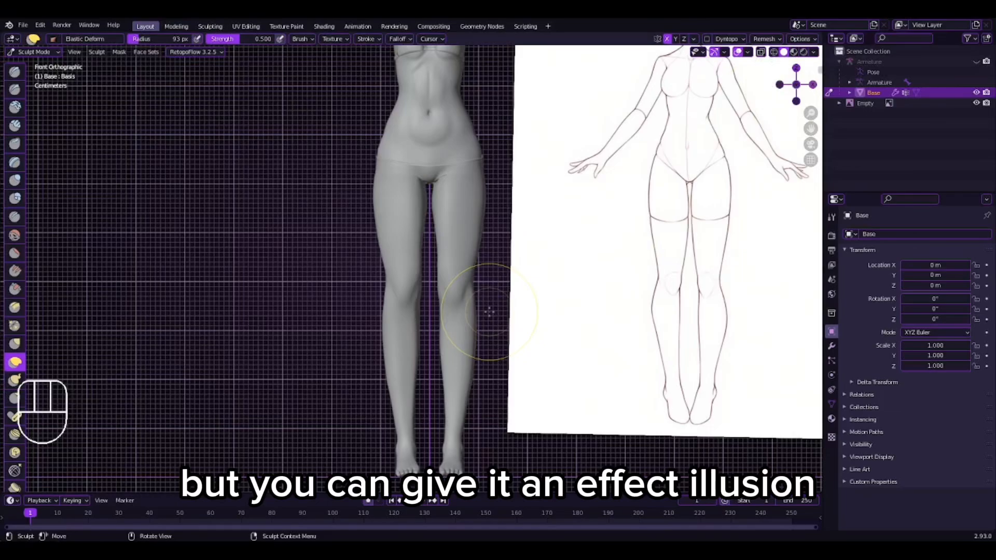
# Move the tops of the thighs upward to raise the crease where the legs meet the torso.
pyautogui.scroll(3, 428, 326)
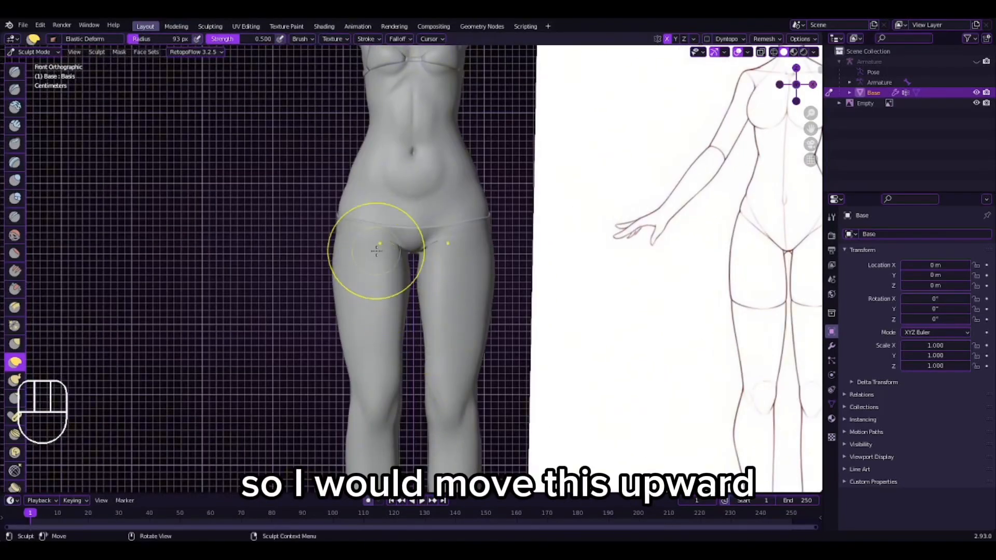
pyautogui.scroll(3, 353, 230)
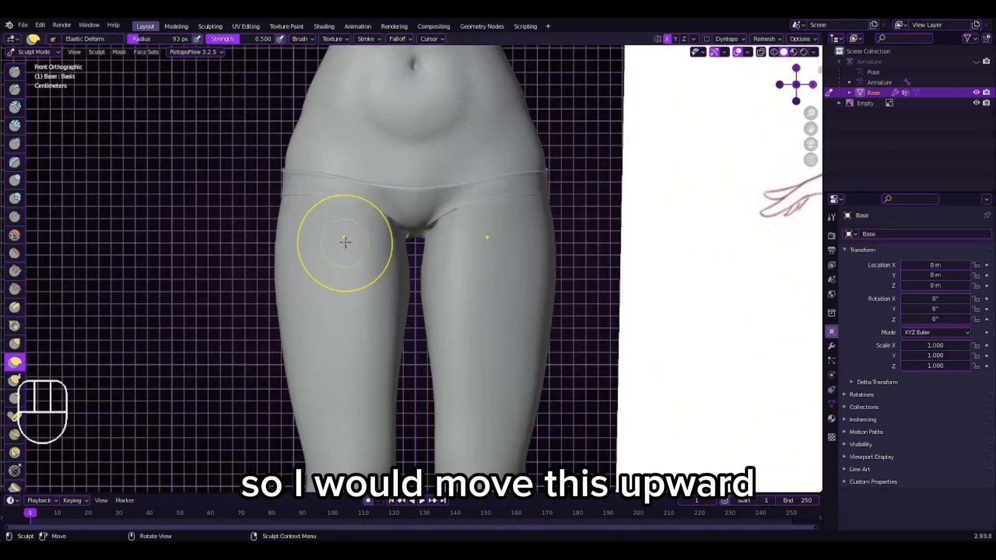
pyautogui.moveTo(344, 243); pyautogui.dragTo(340, 215)
pyautogui.scroll(-4, 344, 255)
pyautogui.scroll(-3, 350, 256)
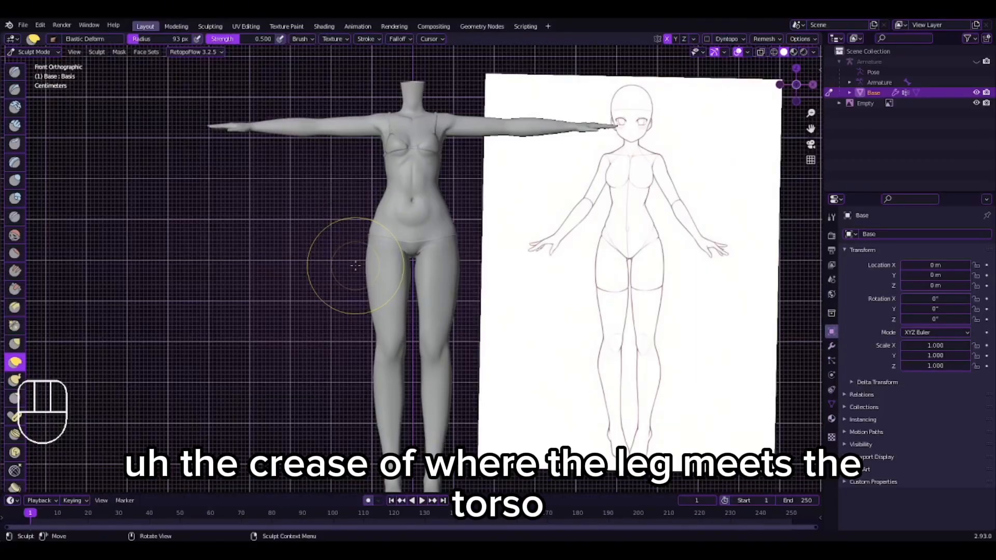
# Lower the knees a little by pulling the area just above them downward, and review the full legs.
pyautogui.scroll(5, 436, 254)
pyautogui.scroll(-2, 433, 253)
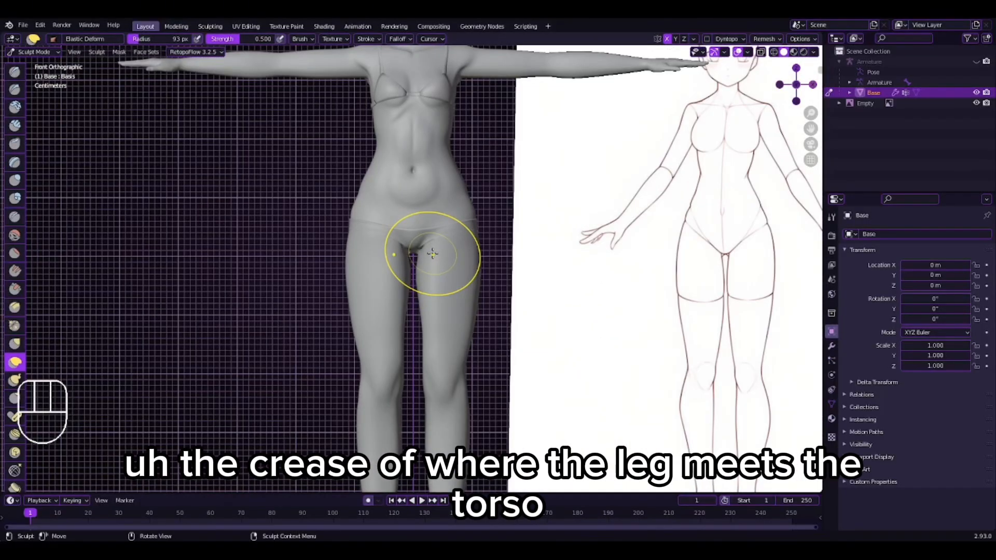
pyautogui.keyDown('shift'); pyautogui.moveTo(432, 253); pyautogui.dragTo(429, 172, button='middle'); pyautogui.keyUp('shift')
pyautogui.scroll(3, 389, 243)
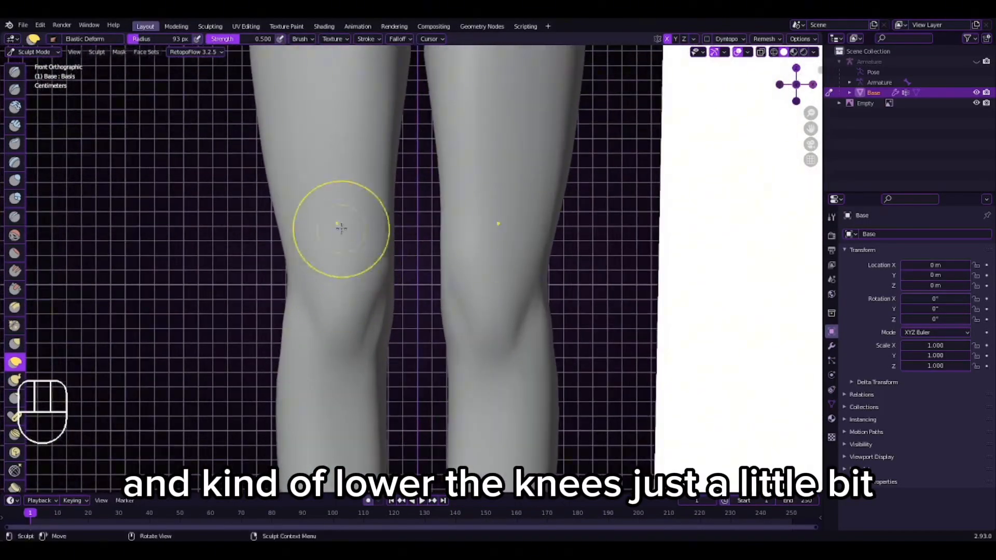
pyautogui.moveTo(341, 229); pyautogui.dragTo(340, 269)
pyautogui.scroll(-5, 340, 284)
pyautogui.scroll(-2, 345, 280)
pyautogui.scroll(1, 394, 268)
pyautogui.scroll(2, 413, 300)
pyautogui.keyDown('shift'); pyautogui.moveTo(415, 336); pyautogui.dragTo(409, 294, button='middle'); pyautogui.keyUp('shift')
pyautogui.scroll(-5, 394, 311)
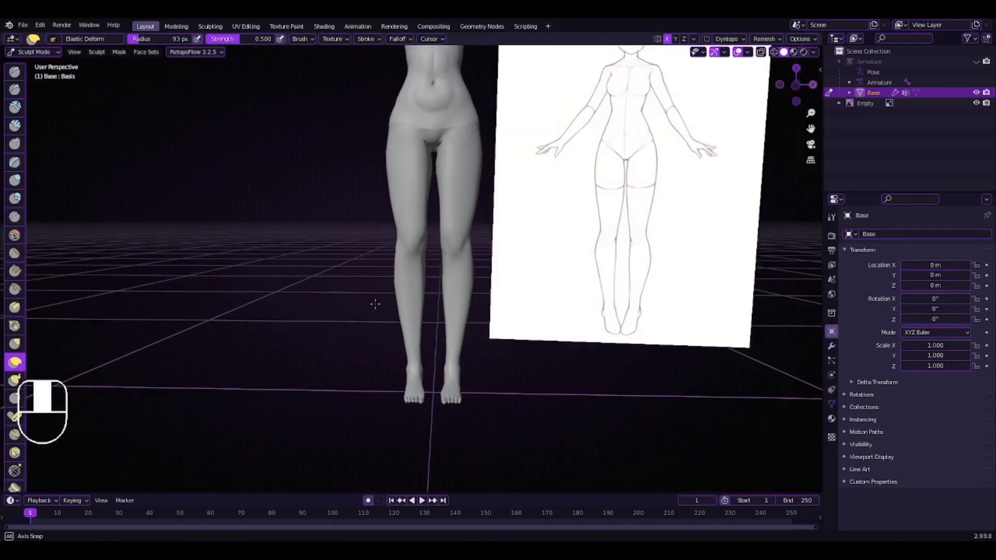
# Adjust the contour of the lower legs with small Elastic Deform strokes and compare the whole legs with the drawing.
pyautogui.scroll(4, 381, 353)
pyautogui.scroll(1, 386, 352)
pyautogui.moveTo(386, 353); pyautogui.dragTo(393, 355, button='middle')
pyautogui.moveTo(413, 356); pyautogui.dragTo(427, 355)
pyautogui.moveTo(403, 312); pyautogui.dragTo(408, 314)
pyautogui.moveTo(412, 346); pyautogui.dragTo(414, 346)
pyautogui.scroll(-5, 415, 346)
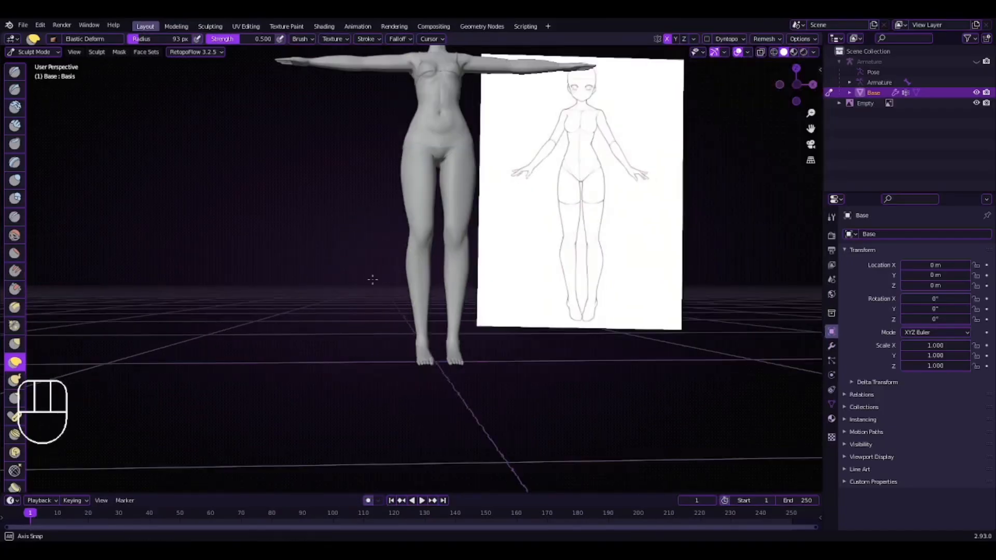
pyautogui.scroll(7, 367, 278)
pyautogui.scroll(-5, 367, 222)
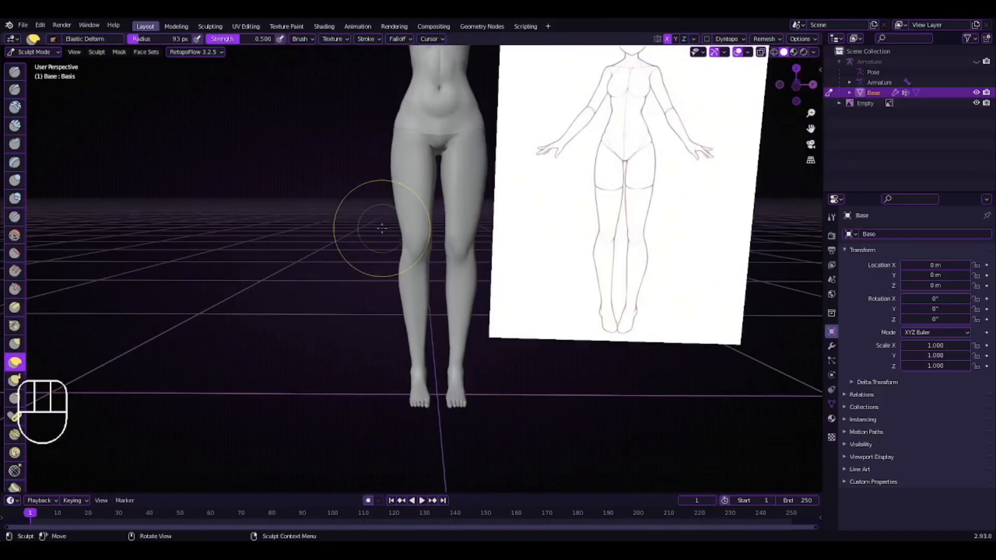
pyautogui.moveTo(366, 222); pyautogui.dragTo(414, 255, button='middle')
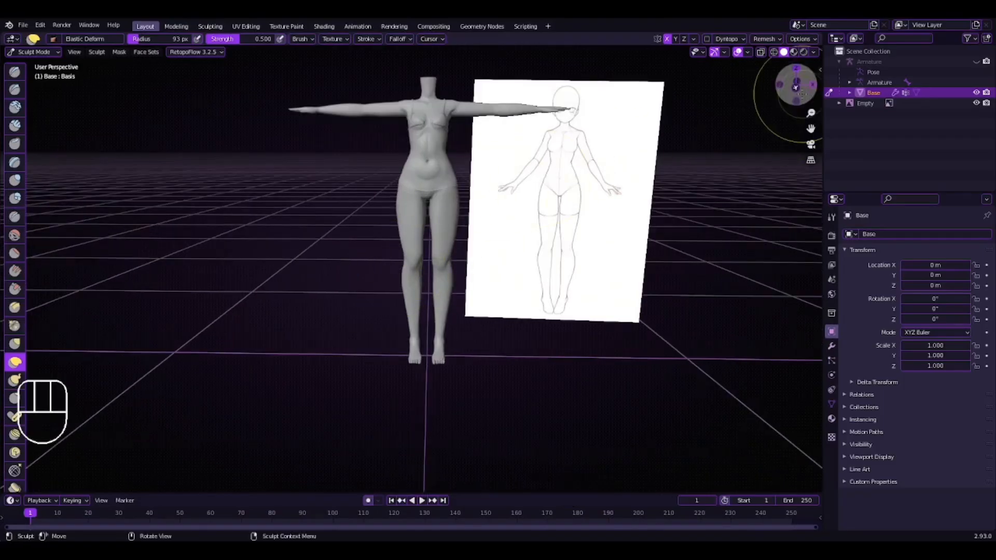
# Try to pull the outer edges of the calves inward in the front orthographic view.
pyautogui.click(796, 87)
pyautogui.keyDown('shift'); pyautogui.moveTo(511, 213); pyautogui.dragTo(496, 256, button='middle'); pyautogui.keyUp('shift')
pyautogui.scroll(3, 497, 256)
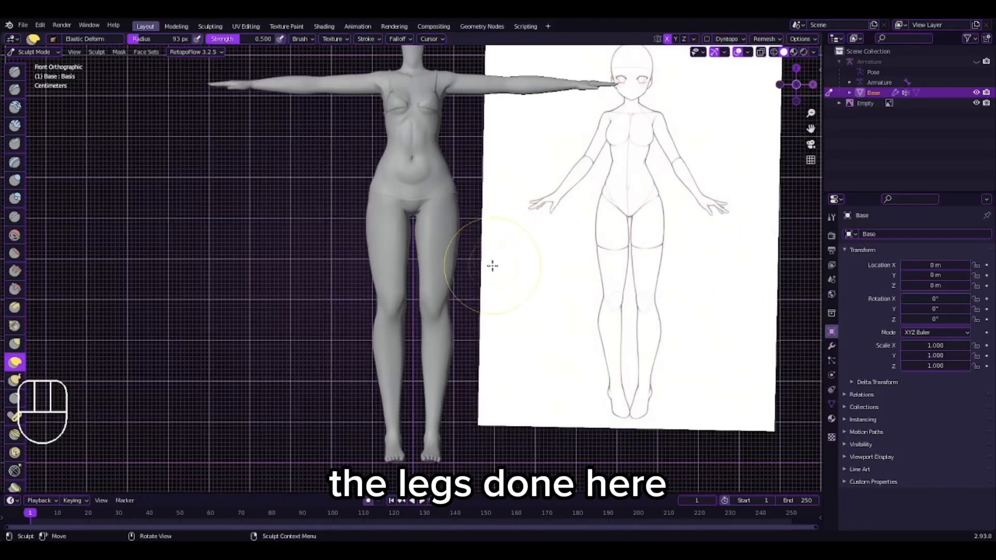
pyautogui.scroll(2, 368, 358)
pyautogui.moveTo(348, 372); pyautogui.dragTo(365, 373)
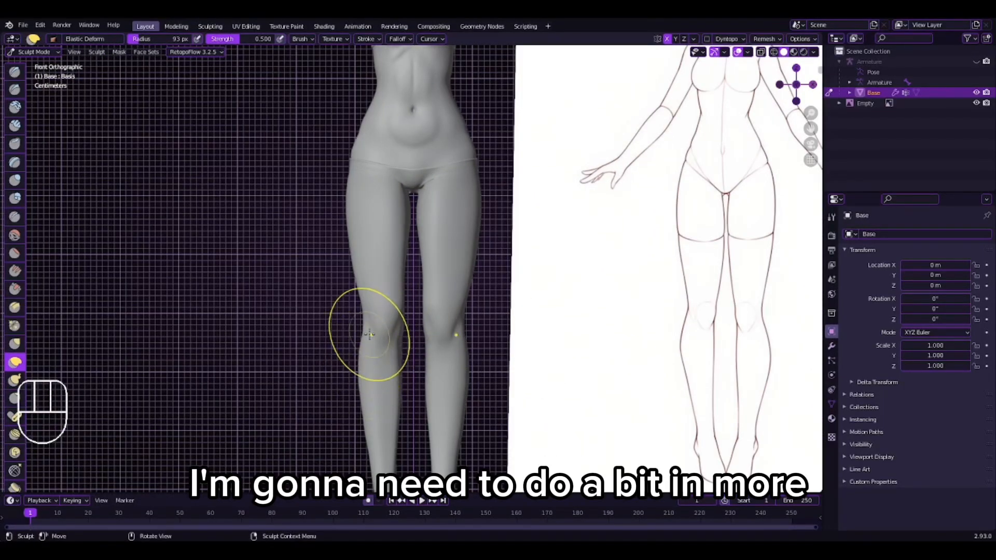
pyautogui.scroll(-4, 369, 334)
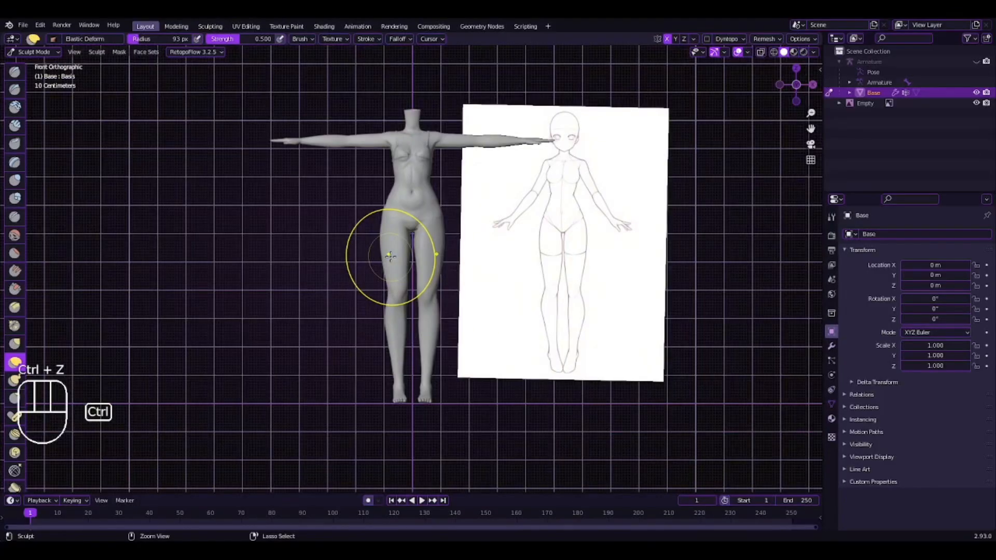
# Examine the knees and lower legs against the drawing, and look at the body from the different axis views.
pyautogui.scroll(7, 394, 301)
pyautogui.keyDown('shift'); pyautogui.moveTo(326, 423); pyautogui.dragTo(345, 343, button='middle'); pyautogui.keyUp('shift')
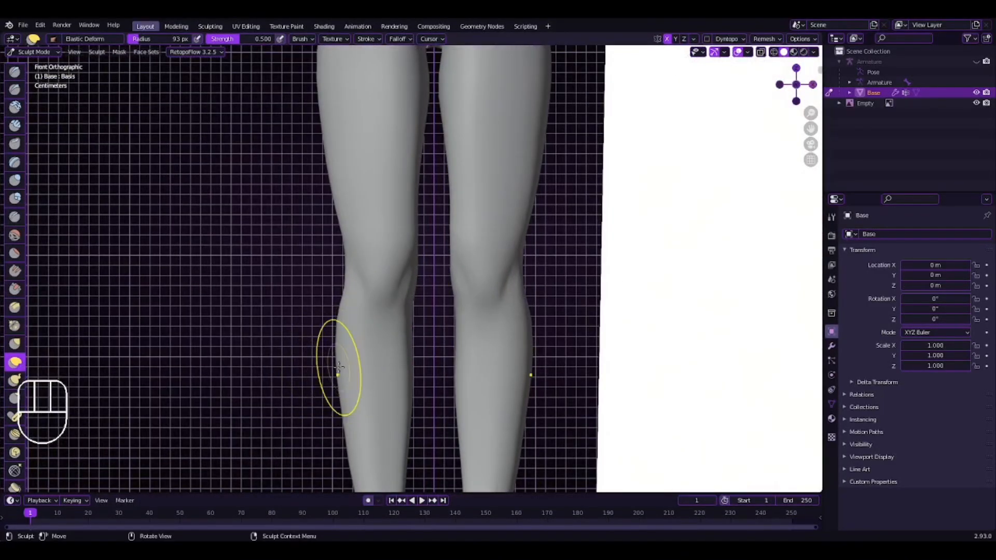
pyautogui.scroll(1, 310, 318)
pyautogui.scroll(-5, 333, 325)
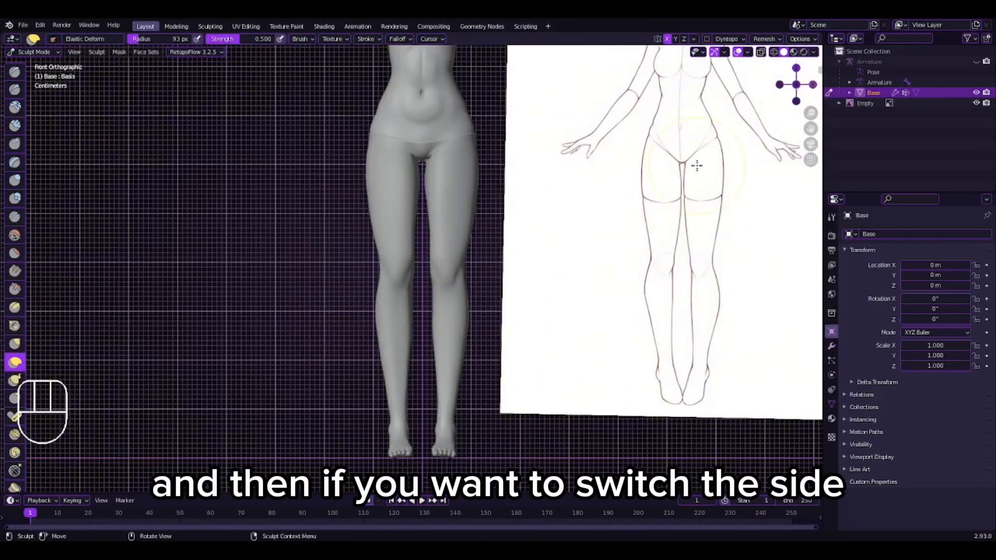
pyautogui.scroll(-3, 664, 156)
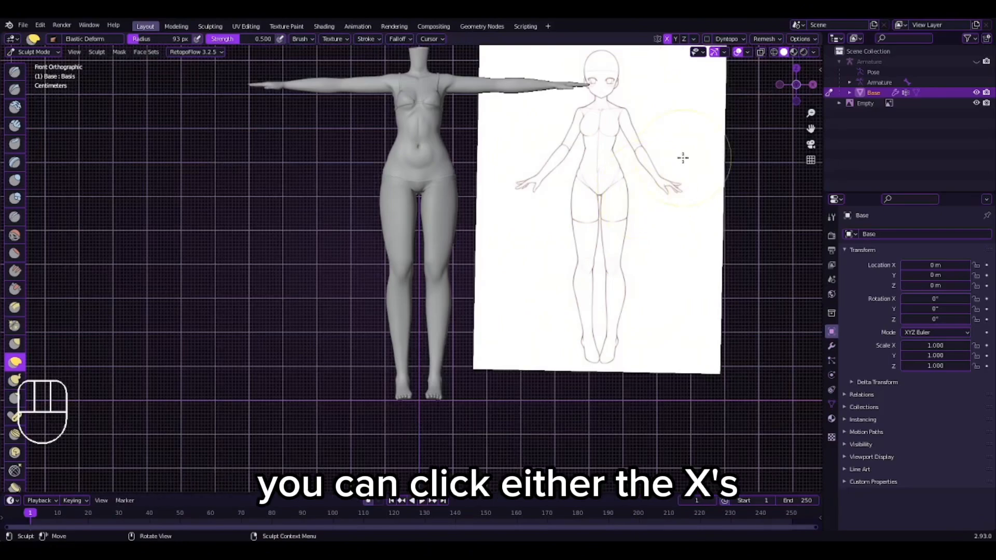
pyautogui.click(780, 85)
pyautogui.click(779, 84)
pyautogui.click(796, 68)
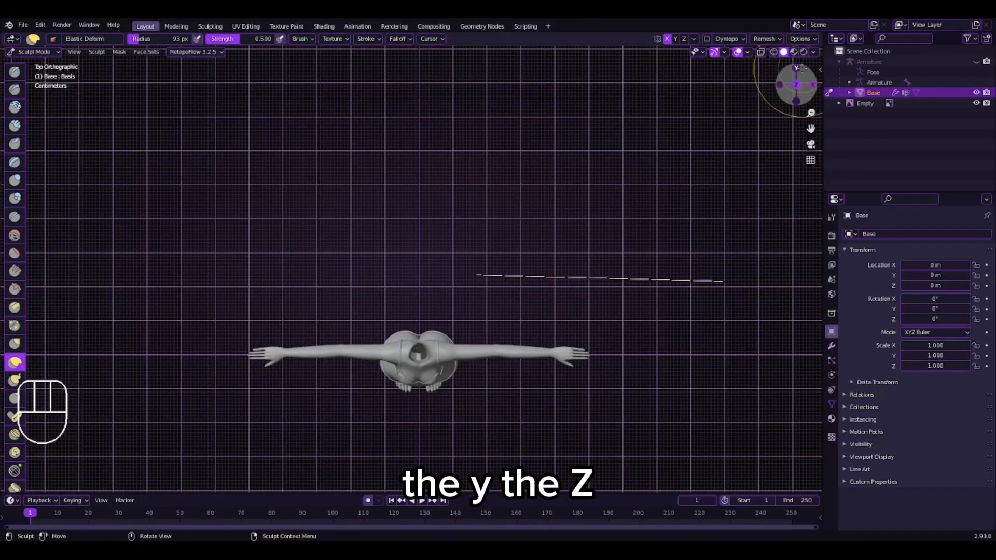
pyautogui.click(796, 68)
pyautogui.click(780, 84)
pyautogui.click(780, 84)
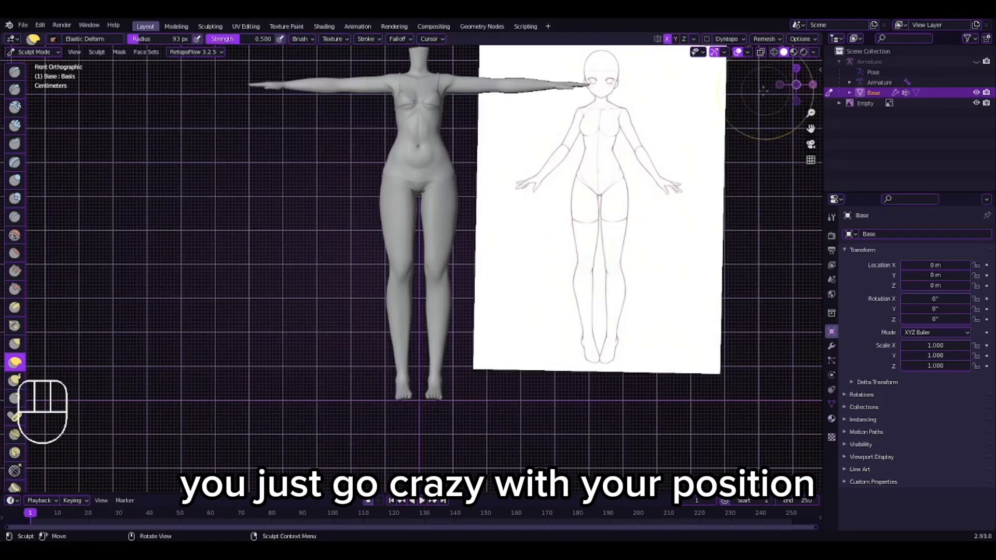
# Pull the front of the upper thighs slightly forward in the right orthographic view.
pyautogui.click(812, 85)
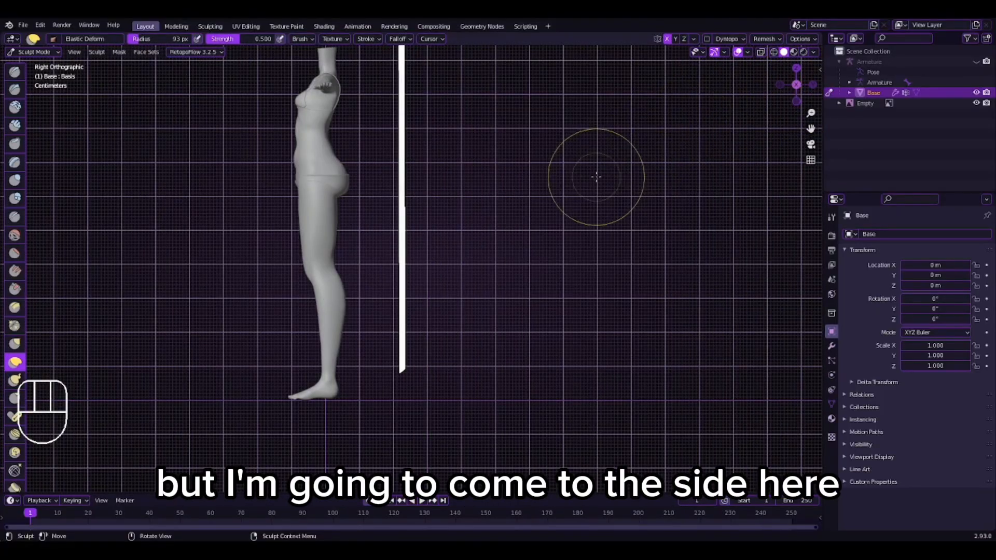
pyautogui.keyDown('shift'); pyautogui.moveTo(576, 257); pyautogui.dragTo(564, 206, button='middle'); pyautogui.keyUp('shift')
pyautogui.scroll(4, 582, 264)
pyautogui.scroll(1, 582, 263)
pyautogui.scroll(-1, 582, 264)
pyautogui.scroll(1, 582, 265)
pyautogui.scroll(-2, 545, 244)
pyautogui.keyDown('shift'); pyautogui.moveTo(529, 277); pyautogui.dragTo(454, 198, button='middle'); pyautogui.keyUp('shift')
pyautogui.scroll(1, 451, 207)
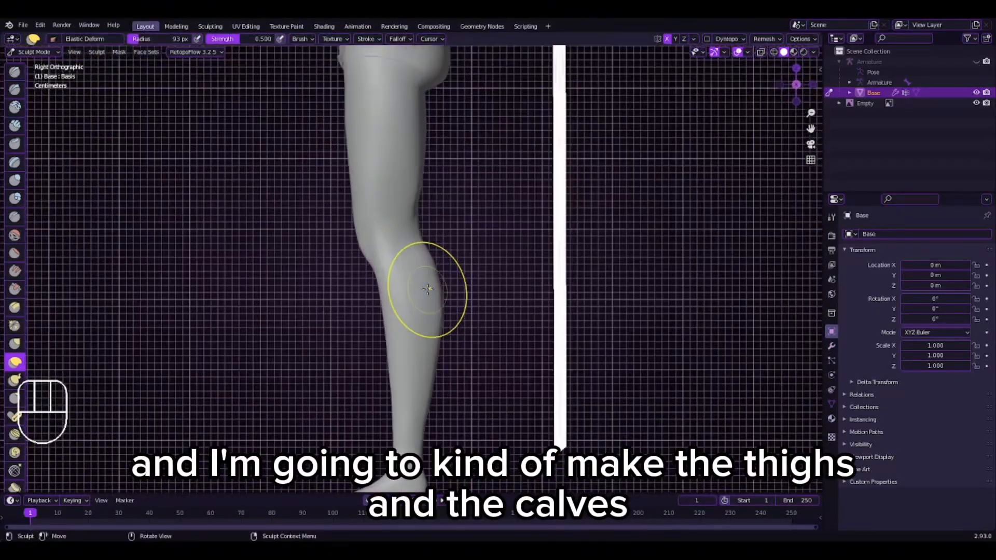
pyautogui.keyDown('shift'); pyautogui.moveTo(362, 154); pyautogui.dragTo(436, 280, button='middle'); pyautogui.keyUp('shift')
pyautogui.moveTo(421, 222); pyautogui.dragTo(414, 218)
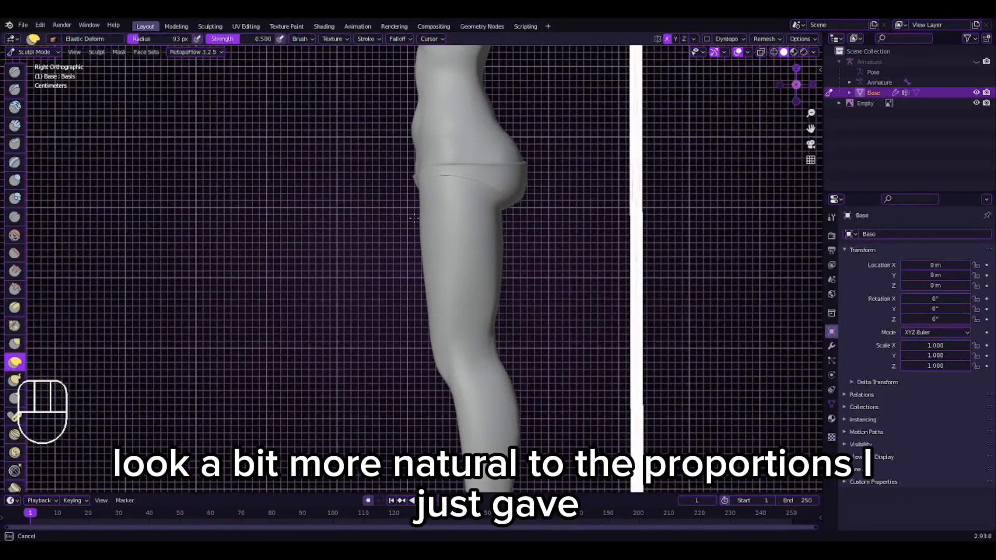
pyautogui.scroll(2, 417, 252)
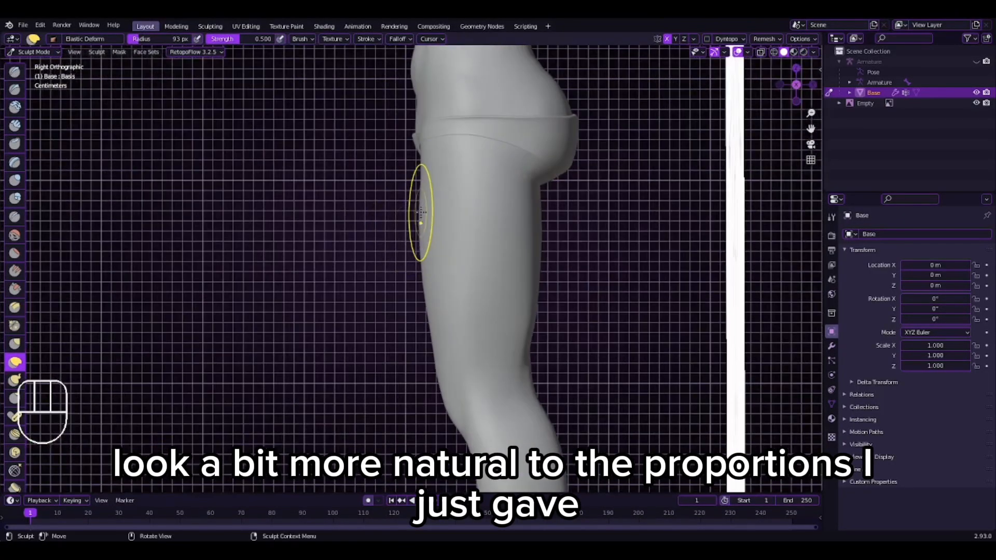
pyautogui.moveTo(422, 259); pyautogui.dragTo(422, 180)
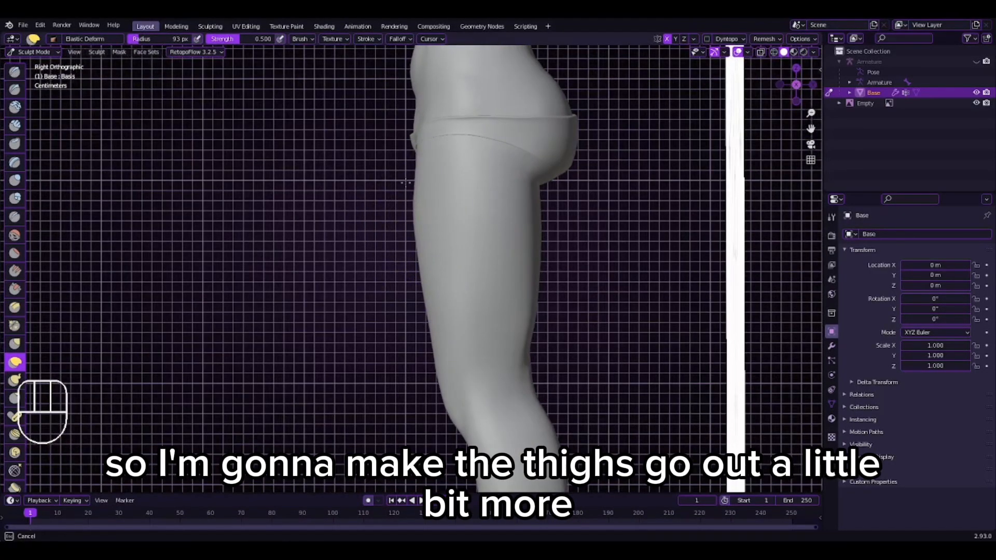
# Refine the front contour of the legs in the side view by easing the area above the knees backward.
pyautogui.scroll(-2, 518, 230)
pyautogui.scroll(-5, 524, 249)
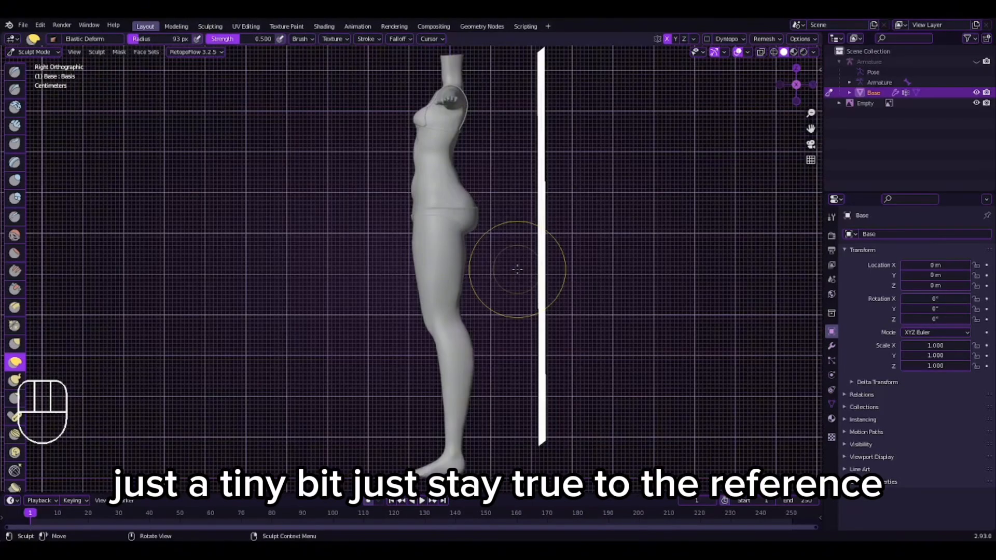
pyautogui.scroll(5, 516, 263)
pyautogui.moveTo(420, 233); pyautogui.dragTo(422, 233)
pyautogui.moveTo(431, 311); pyautogui.dragTo(442, 312)
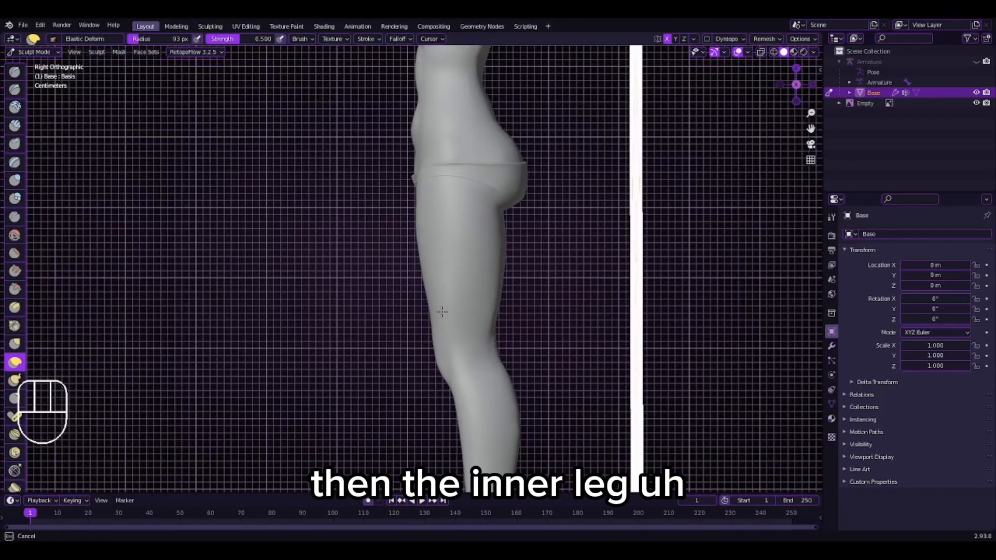
pyautogui.scroll(2, 422, 249)
pyautogui.moveTo(444, 338)
pyautogui.keyDown('shift'); pyautogui.mouseDown(button='middle')
pyautogui.moveTo(422, 249)
pyautogui.moveTo(443, 333)
pyautogui.mouseUp(button='middle'); pyautogui.keyUp('shift')
pyautogui.moveTo(428, 307); pyautogui.dragTo(425, 305)
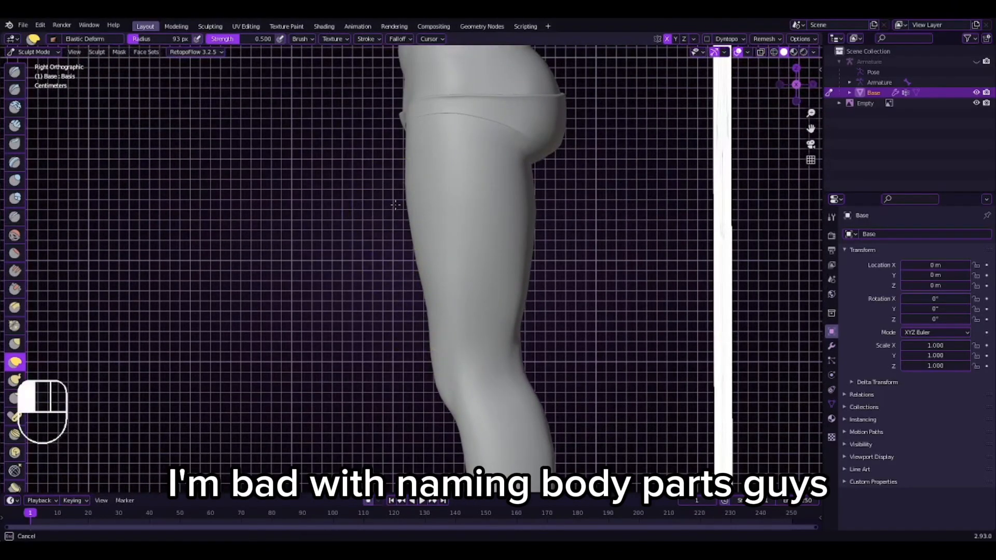
# Pull the outer sides of the lower thighs slightly outward from a perspective angle.
pyautogui.scroll(-5, 396, 205)
pyautogui.moveTo(507, 356); pyautogui.dragTo(579, 319, button='middle')
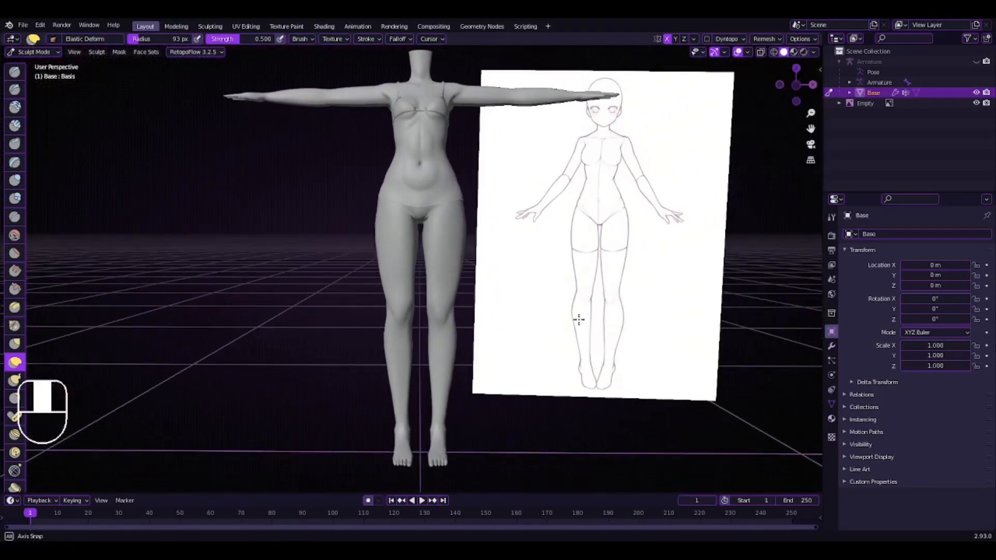
pyautogui.scroll(5, 457, 312)
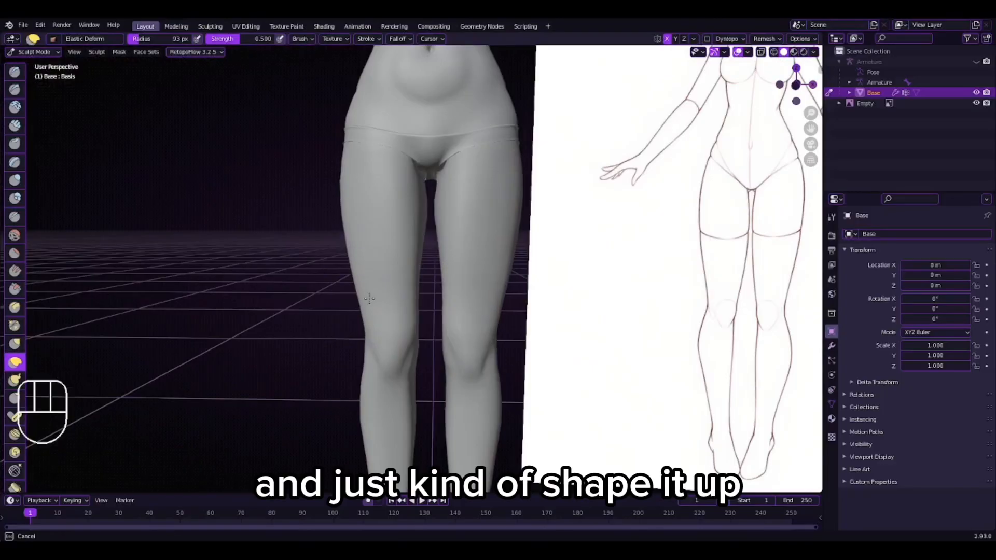
pyautogui.moveTo(369, 299); pyautogui.dragTo(365, 297)
pyautogui.scroll(-5, 370, 296)
# Adjust the front of the thighs from a perspective side angle and review the full body beside the drawing.
pyautogui.moveTo(371, 295)
pyautogui.mouseDown(button='middle')
pyautogui.moveTo(495, 302)
pyautogui.moveTo(489, 284)
pyautogui.moveTo(484, 306)
pyautogui.mouseUp(button='middle')
pyautogui.scroll(4, 496, 302)
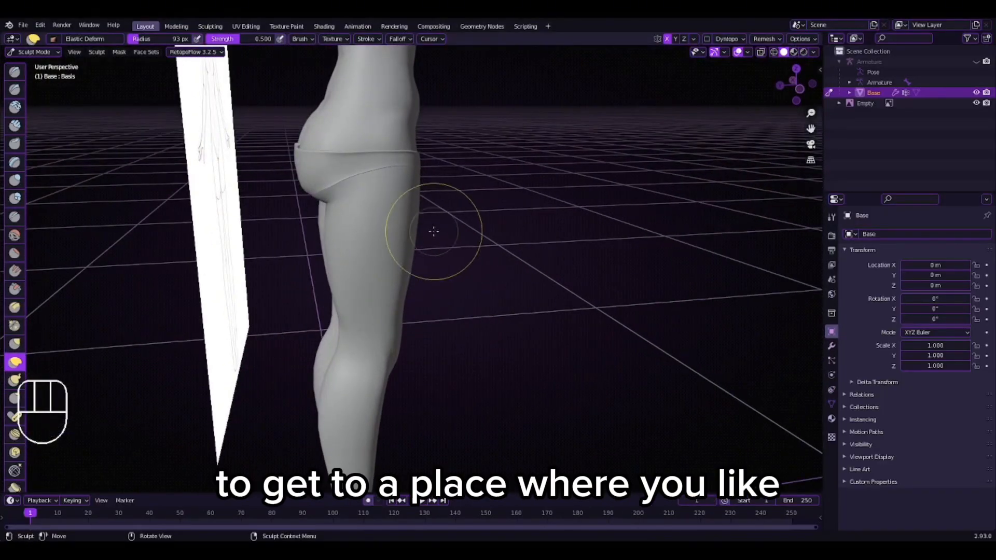
pyautogui.moveTo(419, 224); pyautogui.dragTo(415, 227, button='middle')
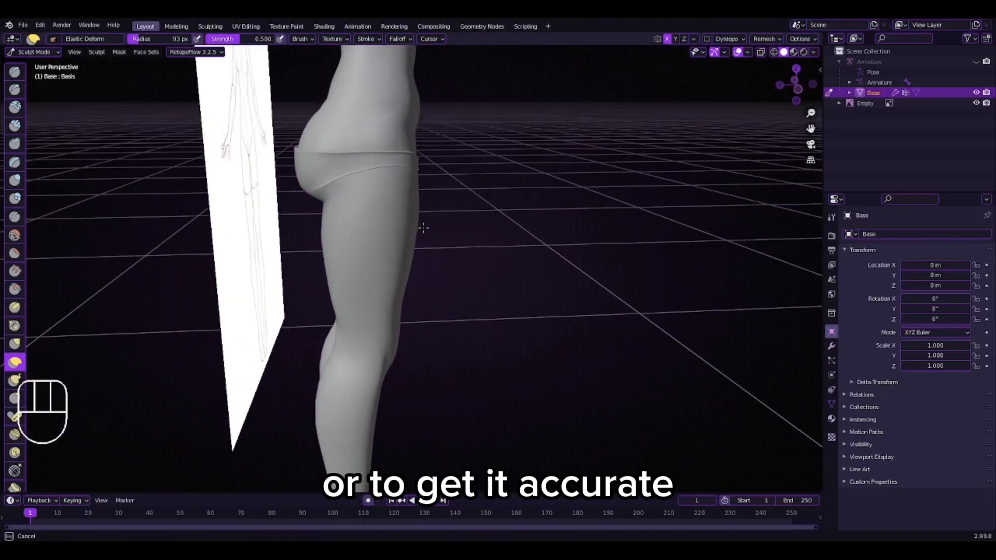
pyautogui.moveTo(531, 239); pyautogui.dragTo(396, 240, button='middle')
pyautogui.scroll(-5, 396, 240)
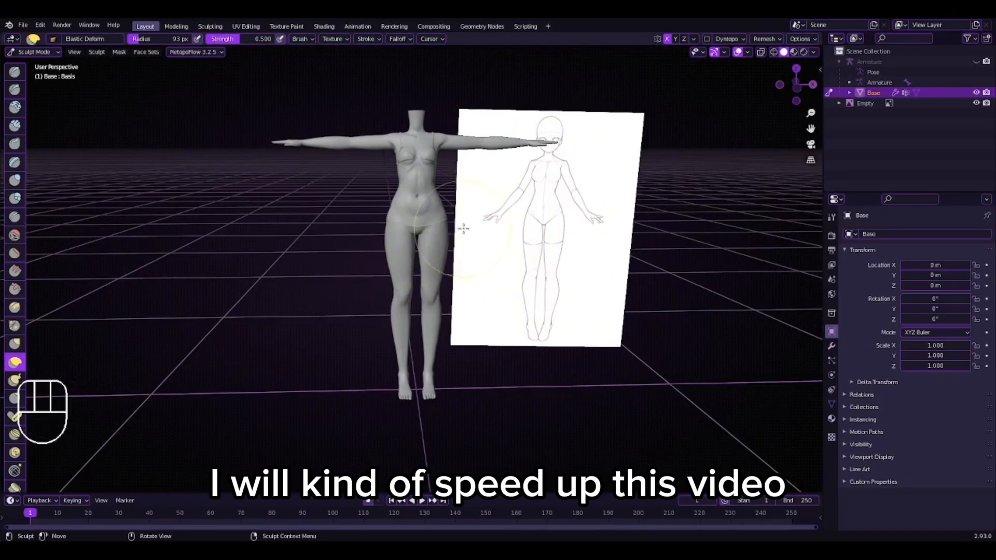
# Set the brush radius to 141 px and move the navel area of the torso downward in the front orthographic view.
pyautogui.click(797, 87)
pyautogui.scroll(5, 528, 274)
pyautogui.moveTo(534, 193)
pyautogui.keyDown('shift'); pyautogui.mouseDown(button='middle')
pyautogui.moveTo(529, 273)
pyautogui.moveTo(462, 257)
pyautogui.moveTo(459, 245)
pyautogui.mouseUp(button='middle'); pyautogui.keyUp('shift')
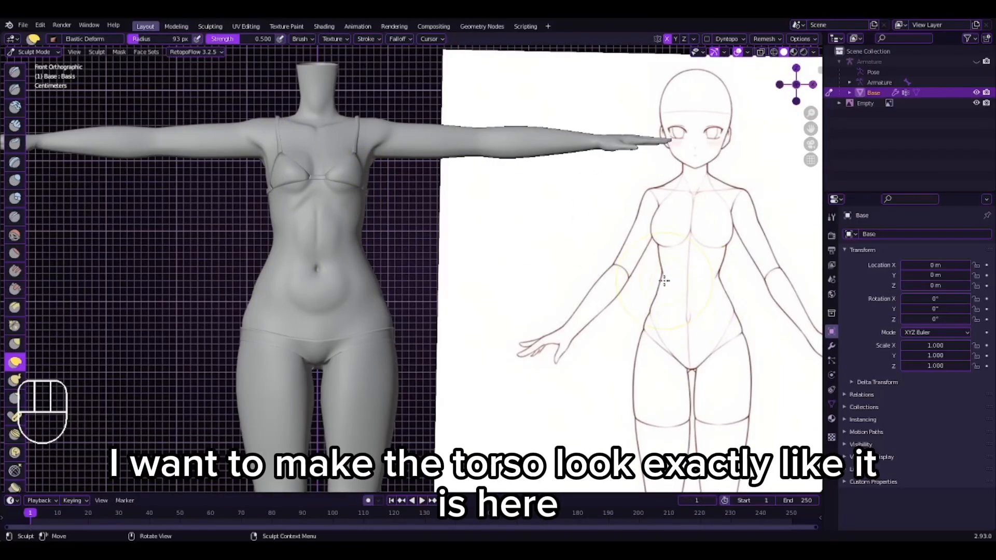
pyautogui.scroll(4, 669, 265)
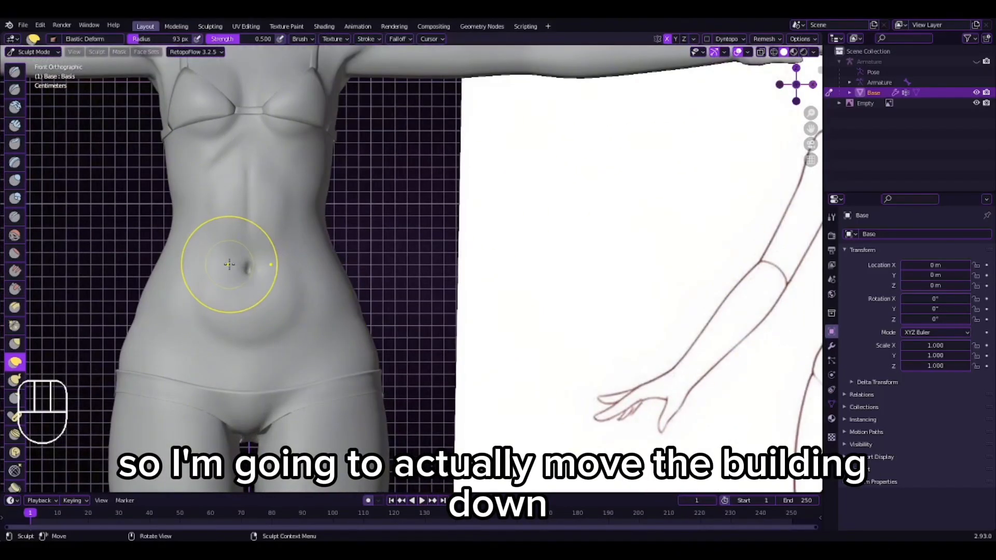
pyautogui.scroll(-5, 235, 268)
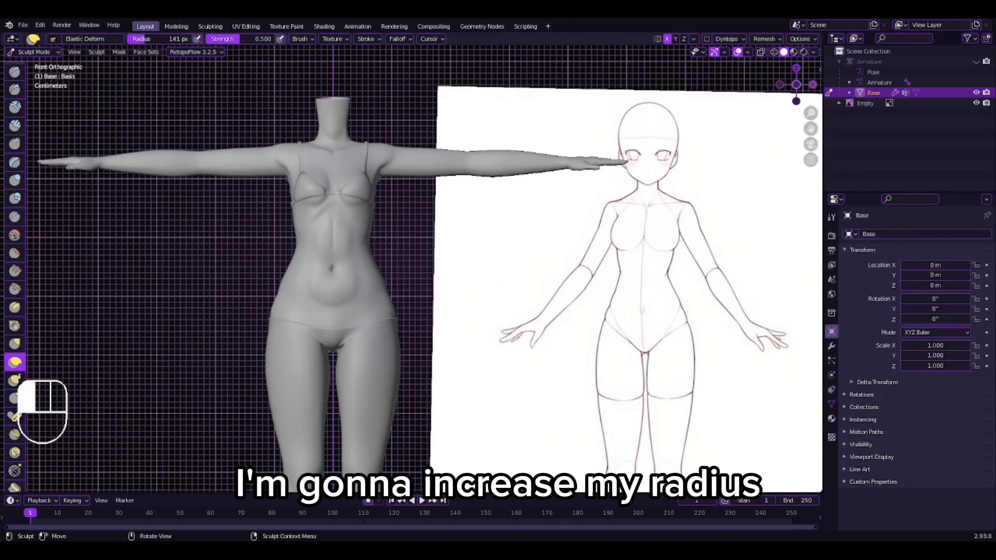
pyautogui.press('f')
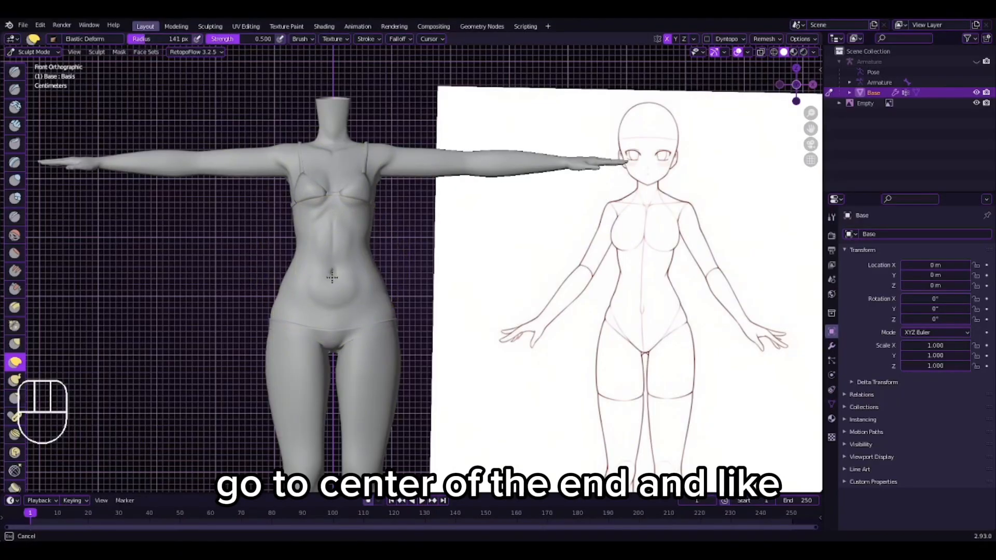
pyautogui.moveTo(332, 312); pyautogui.dragTo(332, 311)
pyautogui.moveTo(307, 231); pyautogui.dragTo(305, 217)
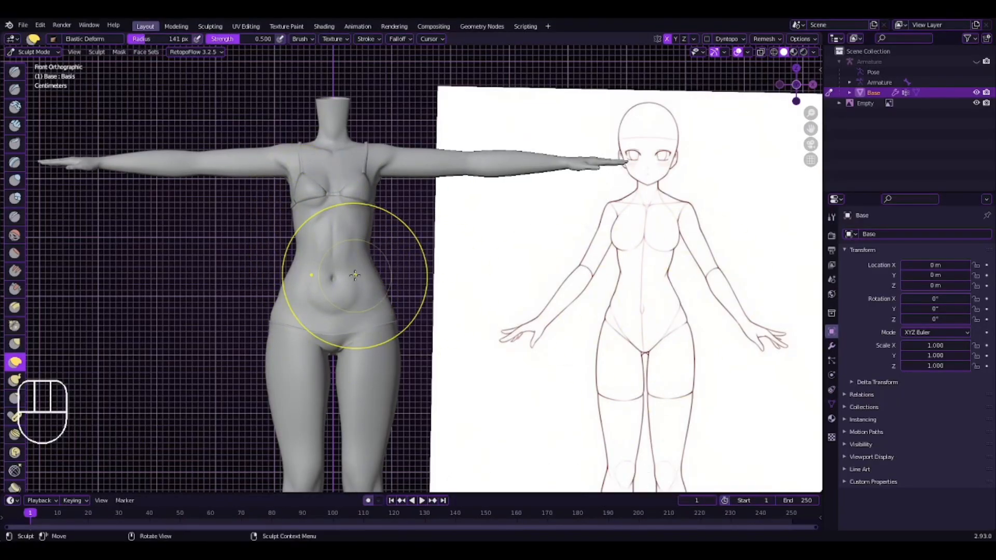
# Reduce the brush radius to 89 px and pull the sides of the waist inward in the front orthographic view.
pyautogui.moveTo(176, 39); pyautogui.dragTo(168, 39)
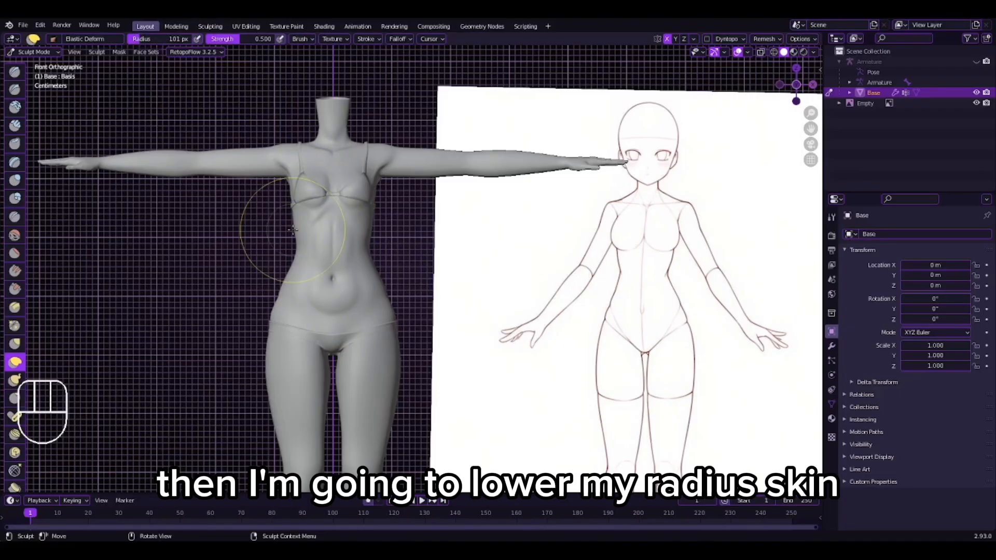
pyautogui.scroll(1, 269, 253)
pyautogui.keyDown('shift'); pyautogui.moveTo(273, 251); pyautogui.dragTo(319, 238, button='middle'); pyautogui.keyUp('shift')
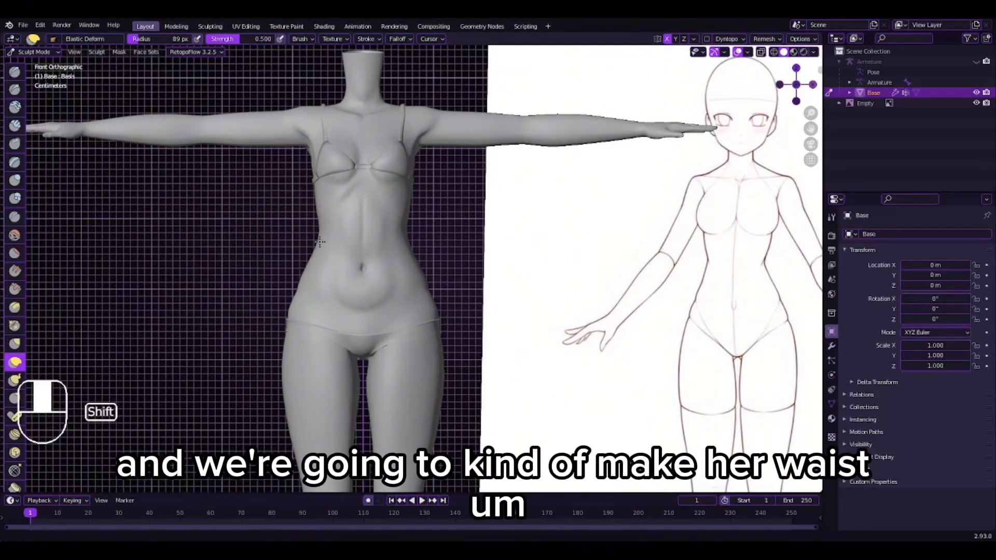
pyautogui.scroll(2, 320, 241)
pyautogui.scroll(-2, 318, 234)
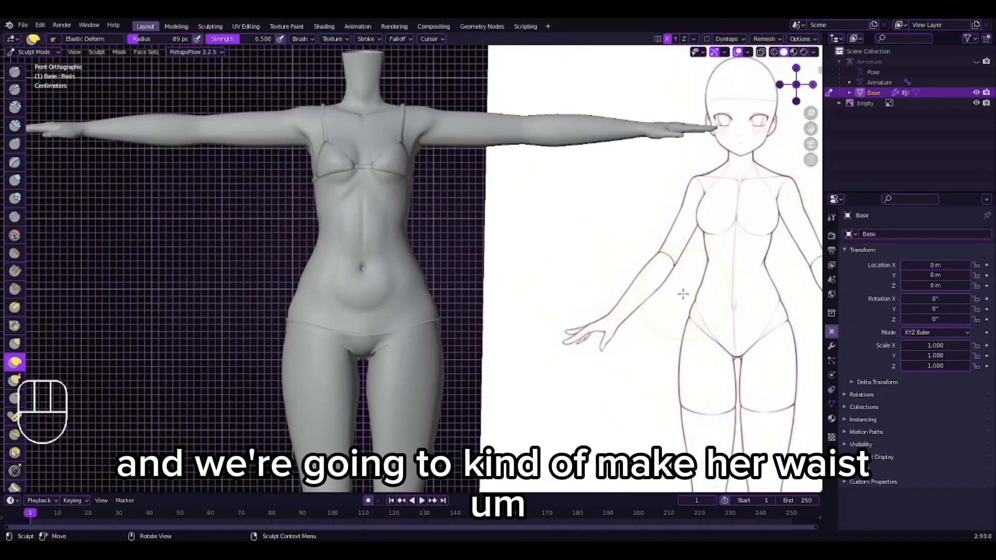
pyautogui.scroll(3, 318, 246)
pyautogui.keyDown('shift'); pyautogui.moveTo(318, 246); pyautogui.dragTo(391, 263, button='middle'); pyautogui.keyUp('shift')
pyautogui.scroll(2, 391, 263)
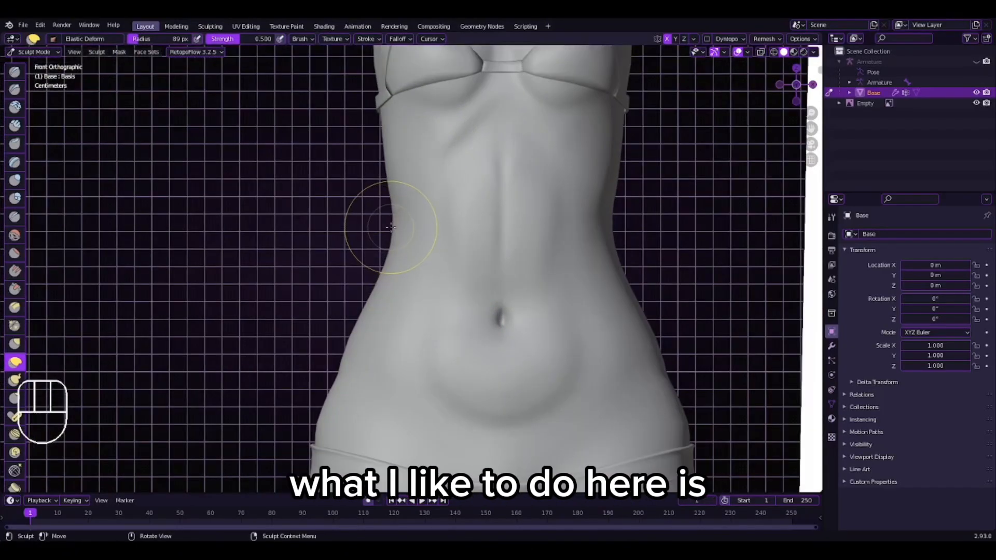
pyautogui.moveTo(388, 230); pyautogui.dragTo(409, 234)
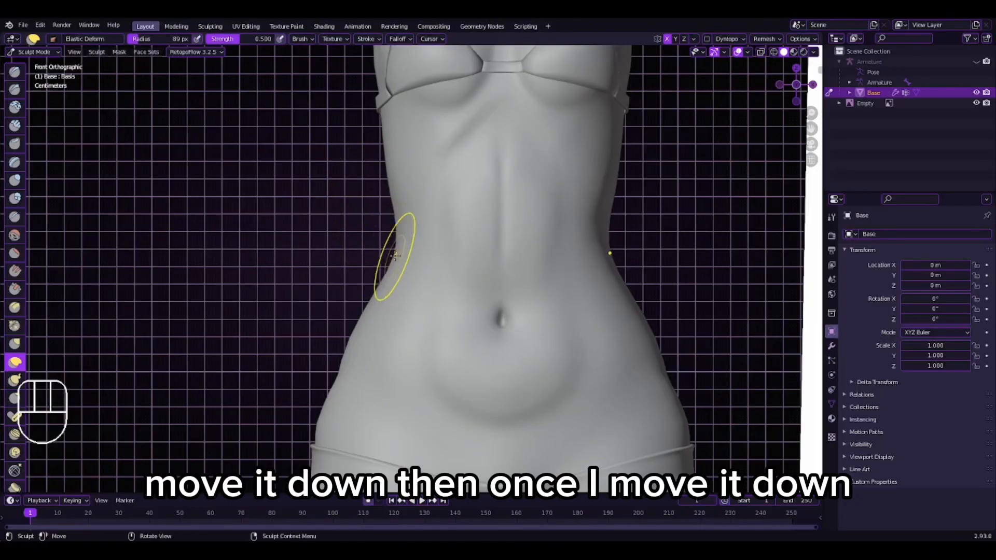
pyautogui.moveTo(394, 256); pyautogui.dragTo(392, 256)
pyautogui.scroll(3, 392, 256)
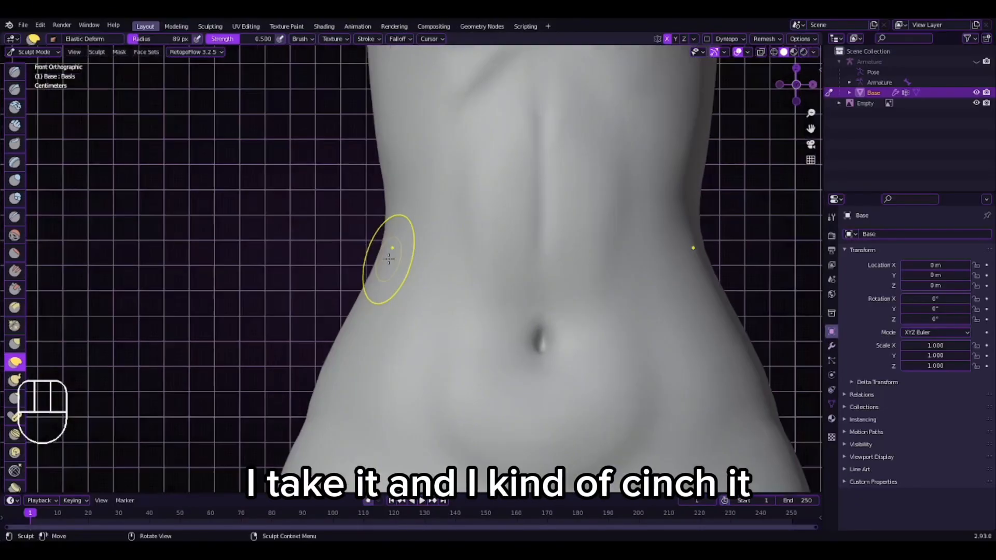
# Accentuate the cinched waist by pulling the sides just beneath it slightly outward from a perspective angle.
pyautogui.moveTo(399, 234); pyautogui.dragTo(365, 234, button='middle')
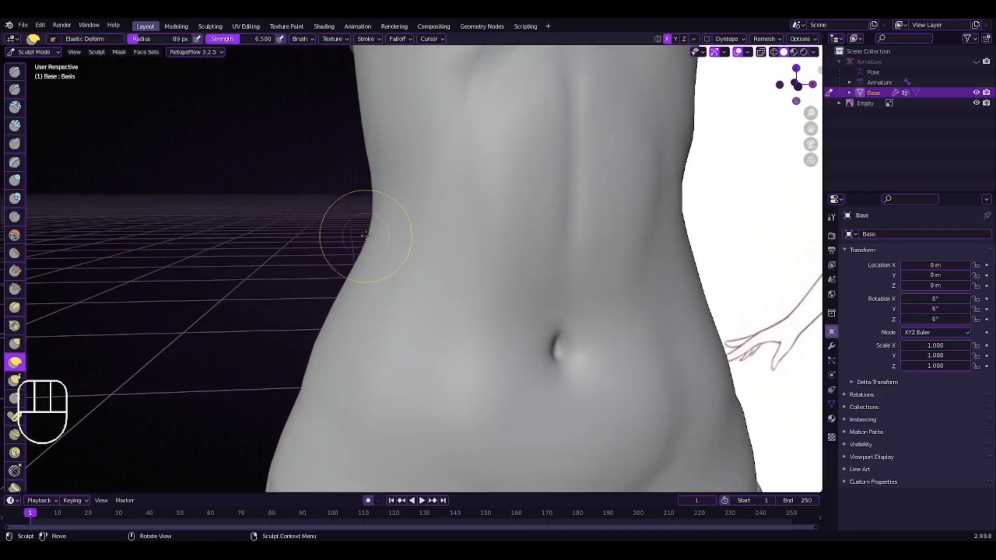
pyautogui.moveTo(389, 230); pyautogui.dragTo(388, 231)
pyautogui.moveTo(380, 234); pyautogui.dragTo(351, 242)
pyautogui.scroll(-3, 352, 241)
pyautogui.moveTo(351, 241); pyautogui.dragTo(337, 243, button='middle')
pyautogui.scroll(2, 336, 242)
pyautogui.scroll(-4, 347, 241)
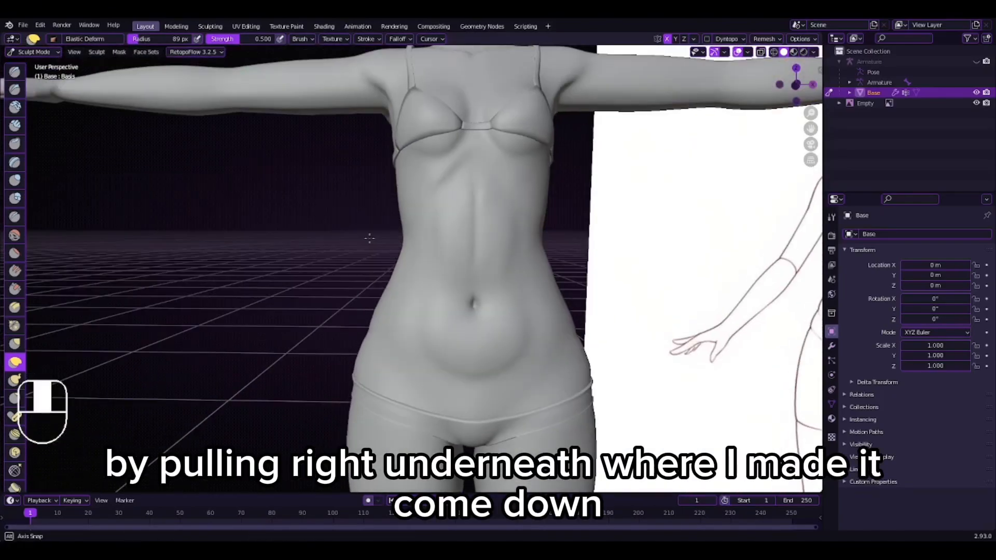
# Pull the sides of the ribcage below the bust slightly outward in the front view and check the silhouette beside the drawing.
pyautogui.click(795, 86)
pyautogui.scroll(-5, 593, 262)
pyautogui.scroll(5, 595, 265)
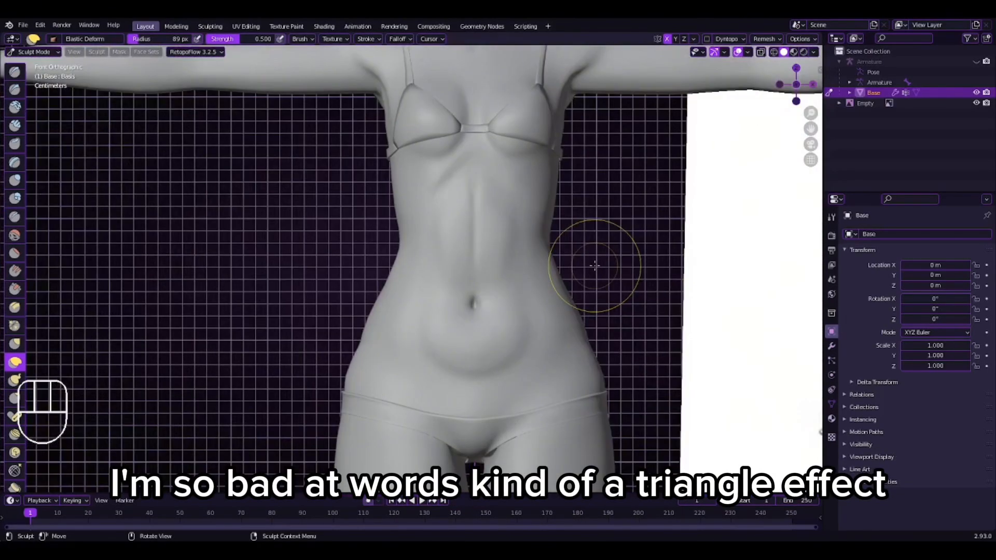
pyautogui.scroll(-5, 392, 216)
pyautogui.scroll(5, 393, 215)
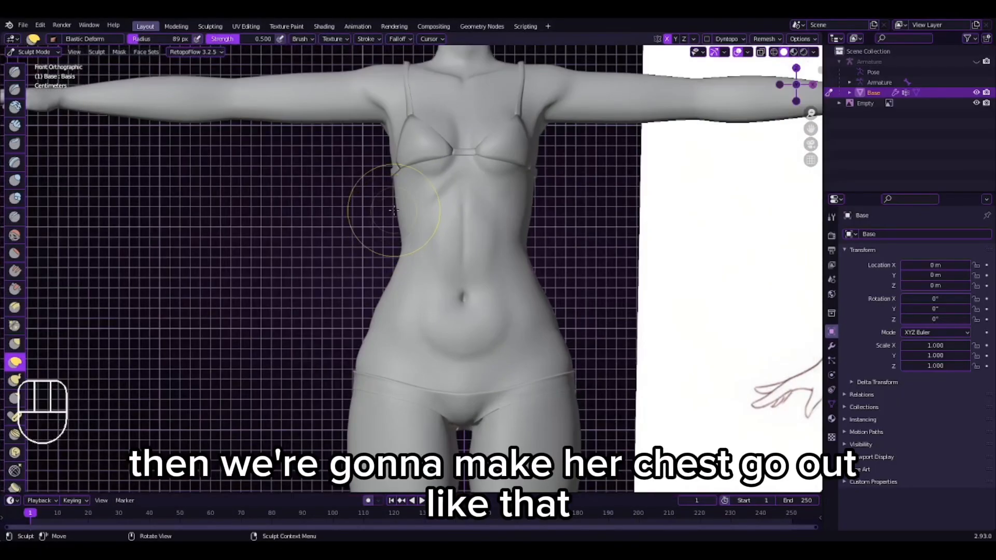
pyautogui.moveTo(397, 206); pyautogui.dragTo(398, 203)
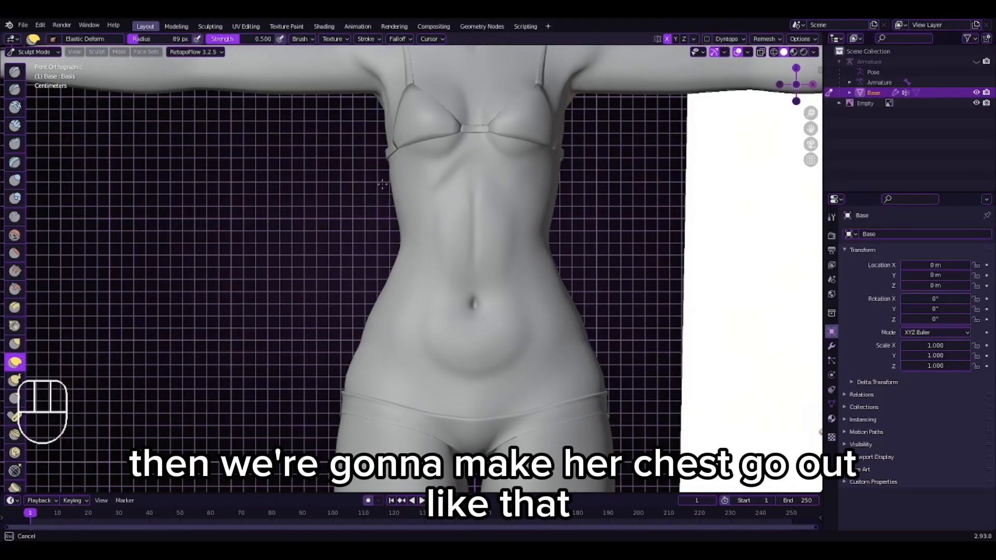
pyautogui.scroll(-5, 382, 184)
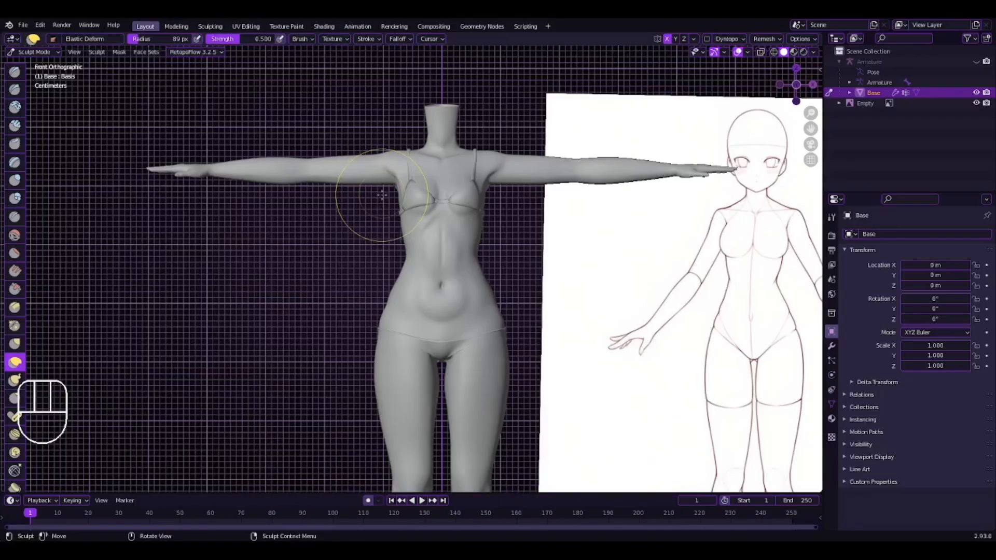
pyautogui.scroll(5, 394, 218)
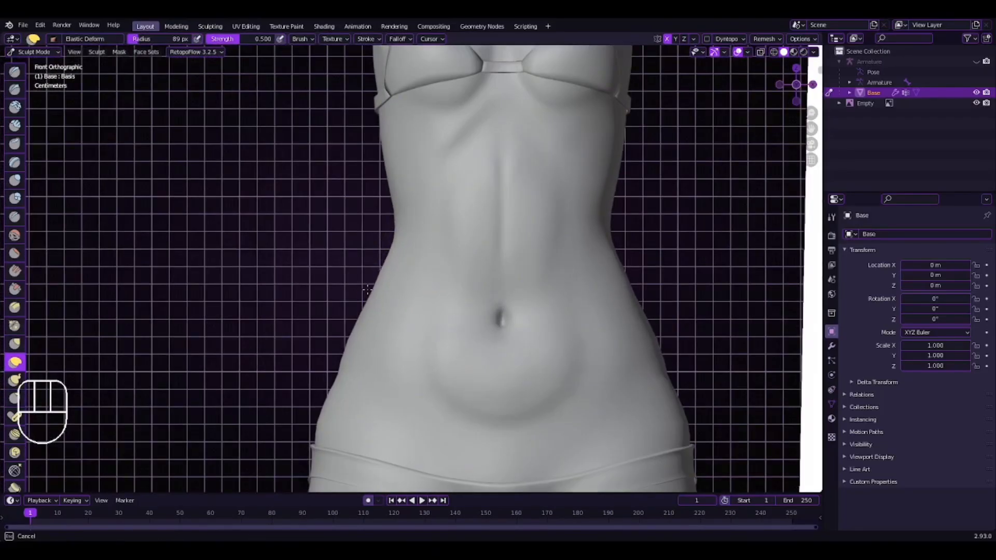
pyautogui.scroll(-5, 344, 328)
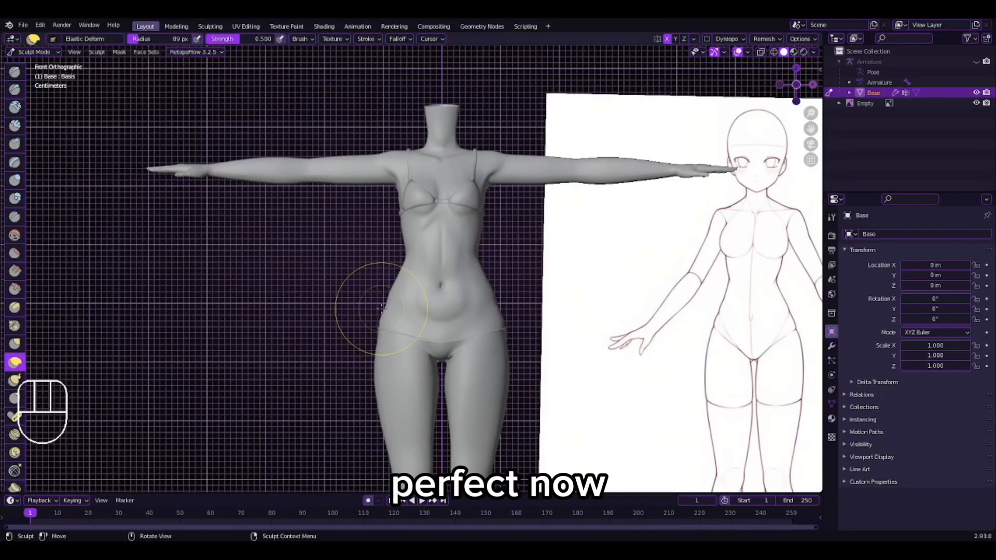
# Set the brush radius to 177 px and check the hip and thigh widths against the drawing in the front view.
pyautogui.scroll(-3, 382, 308)
pyautogui.scroll(5, 390, 294)
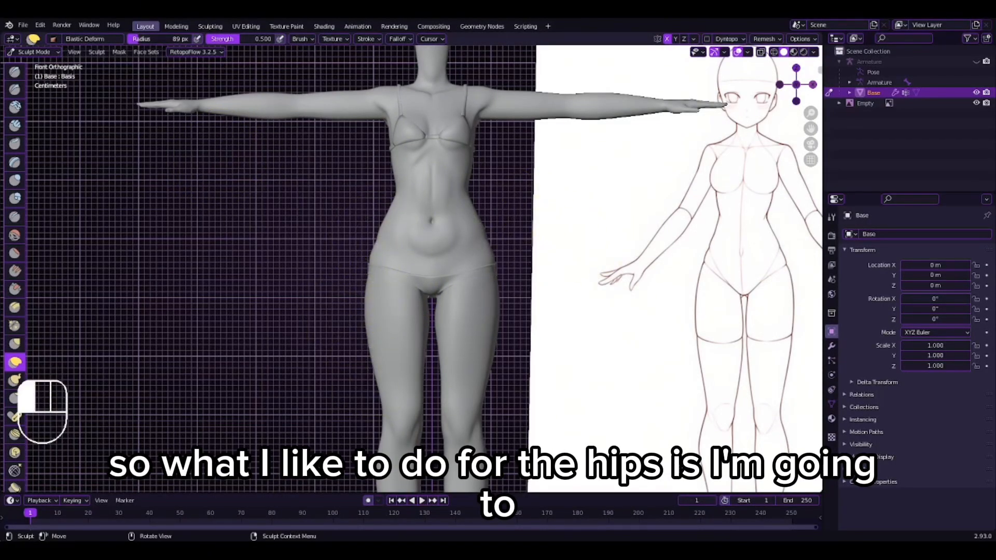
pyautogui.moveTo(145, 41); pyautogui.dragTo(147, 41)
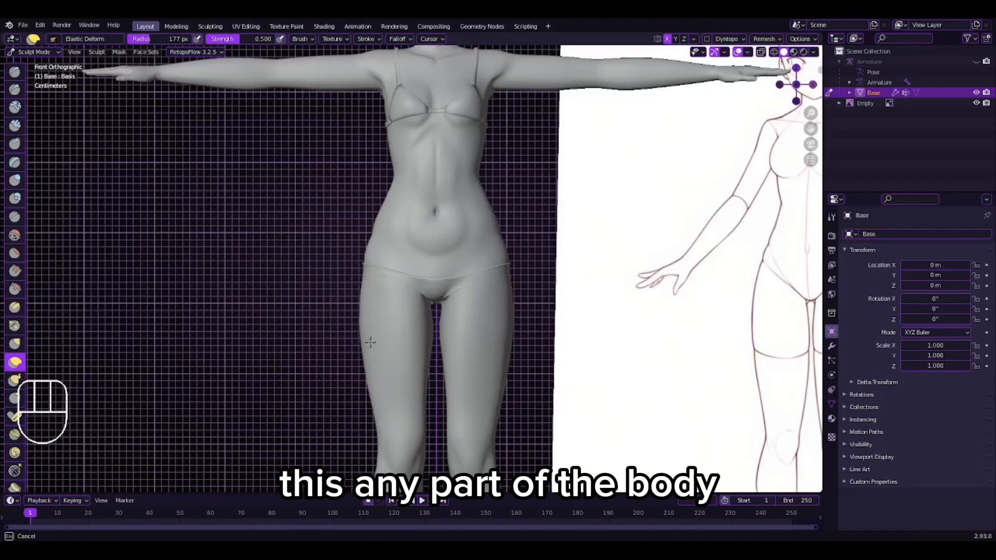
pyautogui.scroll(-5, 370, 341)
pyautogui.scroll(2, 370, 341)
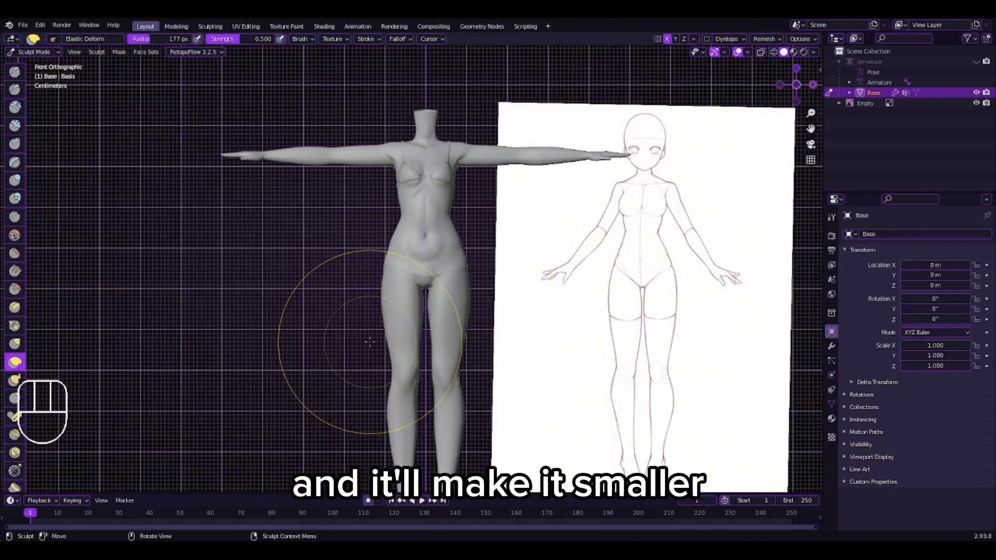
pyautogui.scroll(4, 391, 296)
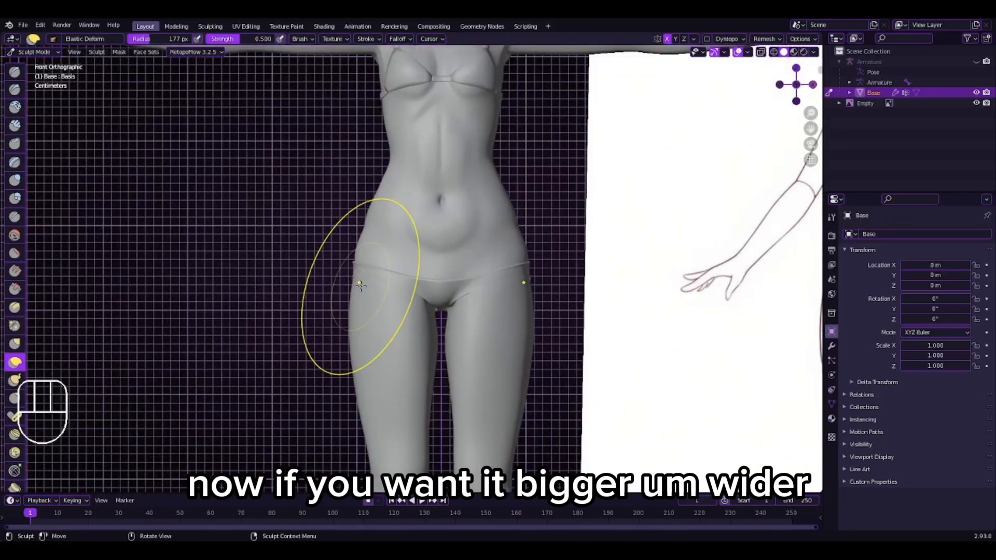
pyautogui.scroll(-3, 350, 287)
pyautogui.scroll(2, 350, 287)
pyautogui.scroll(-1, 349, 287)
pyautogui.keyDown('shift'); pyautogui.moveTo(363, 320); pyautogui.dragTo(352, 270, button='middle'); pyautogui.keyUp('shift')
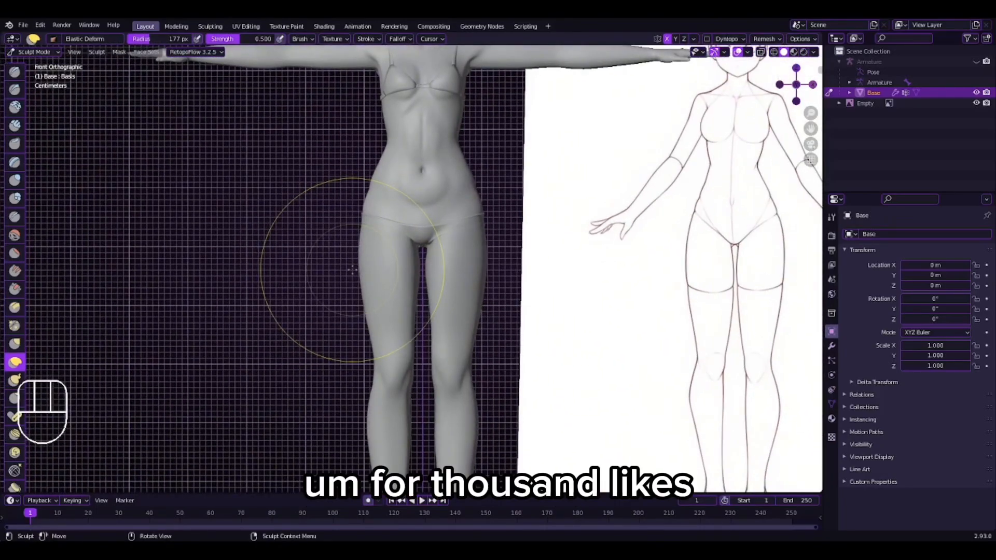
pyautogui.keyDown('shift'); pyautogui.moveTo(382, 215); pyautogui.dragTo(370, 294, button='middle'); pyautogui.keyUp('shift')
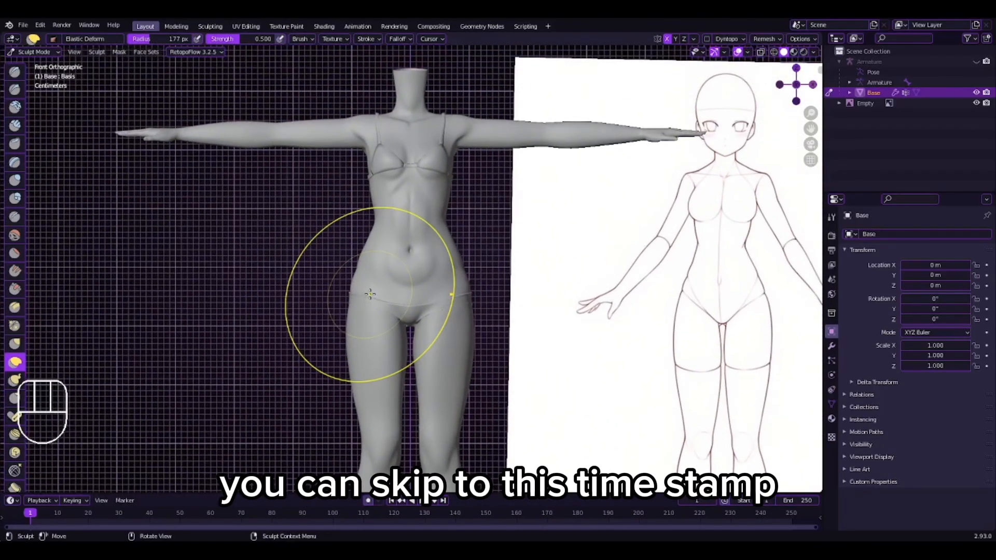
pyautogui.scroll(4, 376, 302)
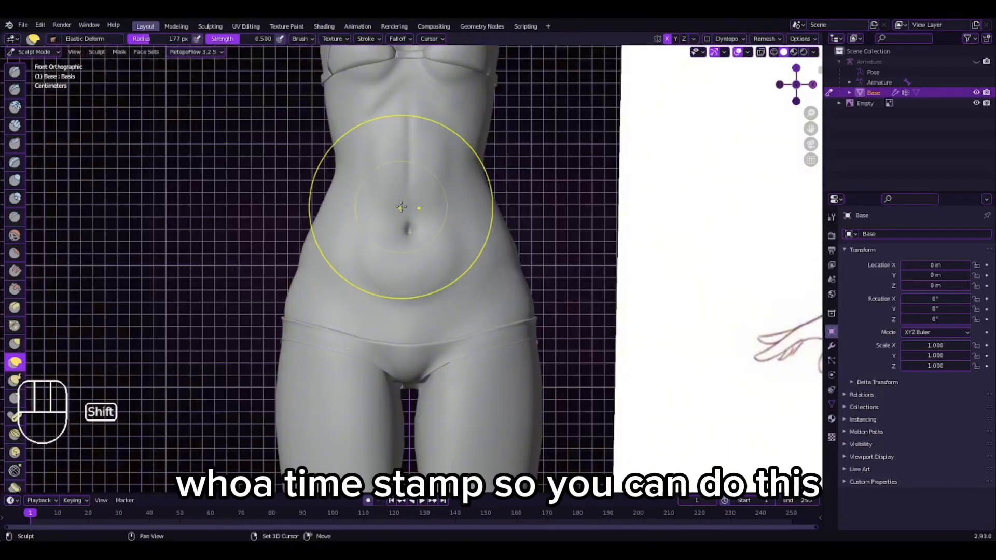
# Compare the thickness of the body's arms with the upper arms and forearms in the reference drawing.
pyautogui.keyDown('shift'); pyautogui.moveTo(402, 207); pyautogui.dragTo(414, 287, button='middle'); pyautogui.keyUp('shift')
pyautogui.scroll(-3, 413, 286)
pyautogui.moveTo(441, 254)
pyautogui.keyDown('shift'); pyautogui.mouseDown(button='middle')
pyautogui.moveTo(363, 319)
pyautogui.moveTo(394, 363)
pyautogui.moveTo(493, 337)
pyautogui.moveTo(529, 297)
pyautogui.mouseUp(button='middle'); pyautogui.keyUp('shift')
pyautogui.keyDown('shift'); pyautogui.moveTo(582, 314); pyautogui.dragTo(338, 231, button='middle'); pyautogui.keyUp('shift')
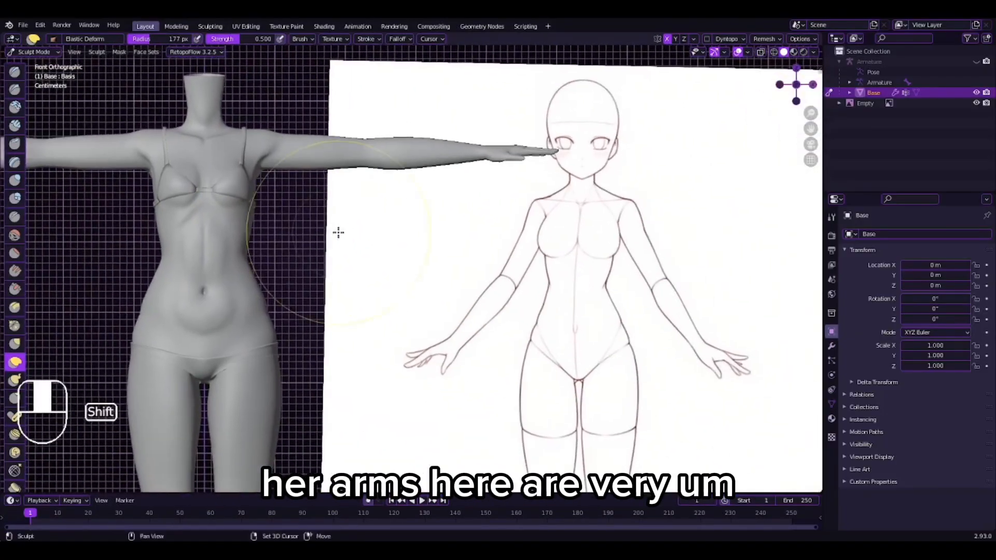
pyautogui.scroll(4, 446, 280)
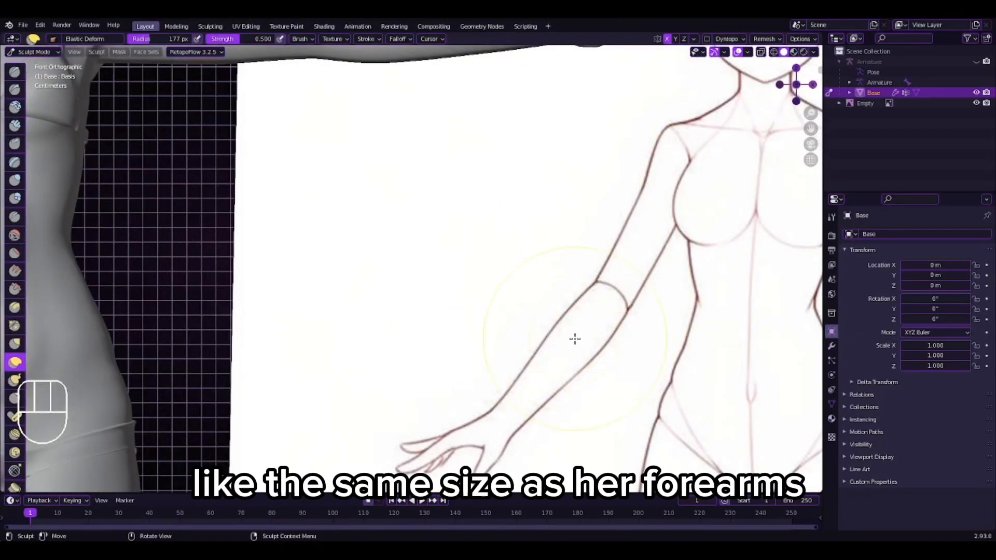
pyautogui.scroll(-6, 622, 236)
pyautogui.keyDown('shift'); pyautogui.moveTo(320, 215); pyautogui.dragTo(523, 274, button='middle'); pyautogui.keyUp('shift')
pyautogui.scroll(4, 498, 267)
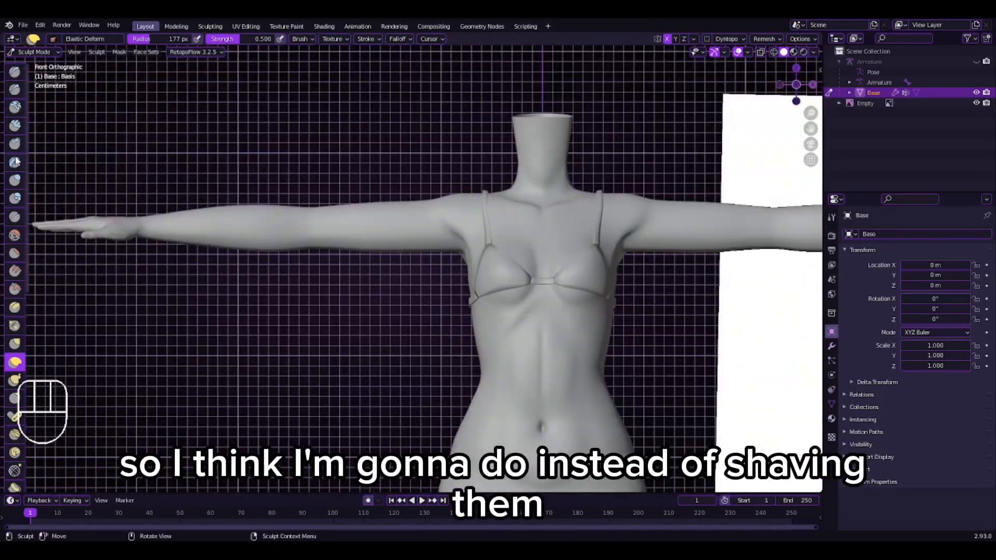
# Switch to the Smooth brush and examine the arms' thickness within the whole figure in the front view.
pyautogui.click(15, 234)
pyautogui.scroll(-1, 271, 234)
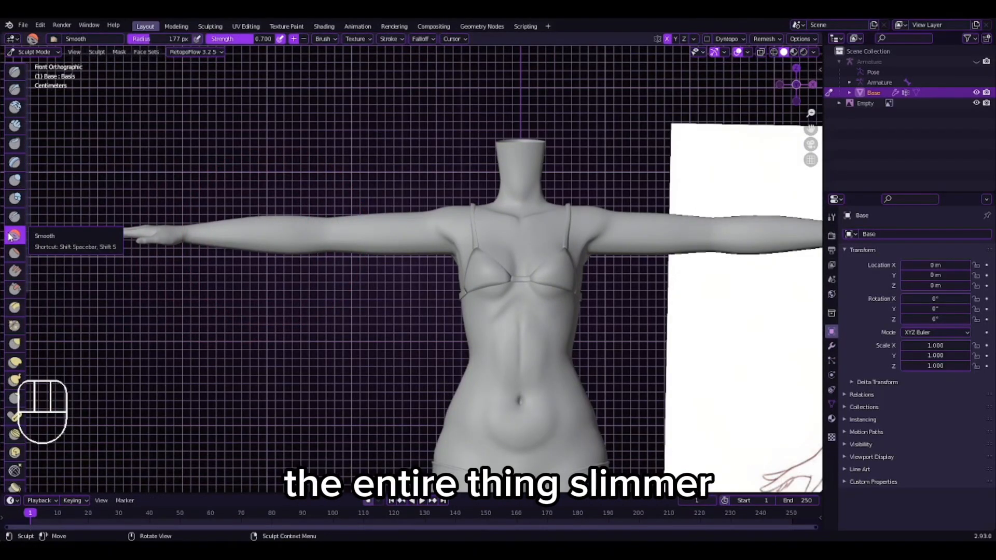
pyautogui.scroll(-2, 323, 247)
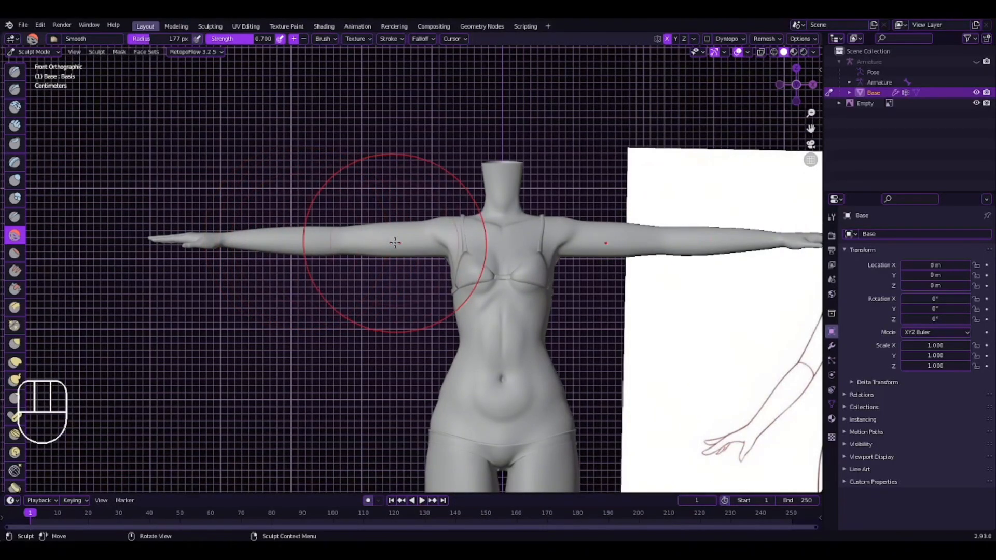
pyautogui.scroll(-6, 393, 242)
pyautogui.scroll(6, 363, 243)
pyautogui.scroll(-1, 233, 251)
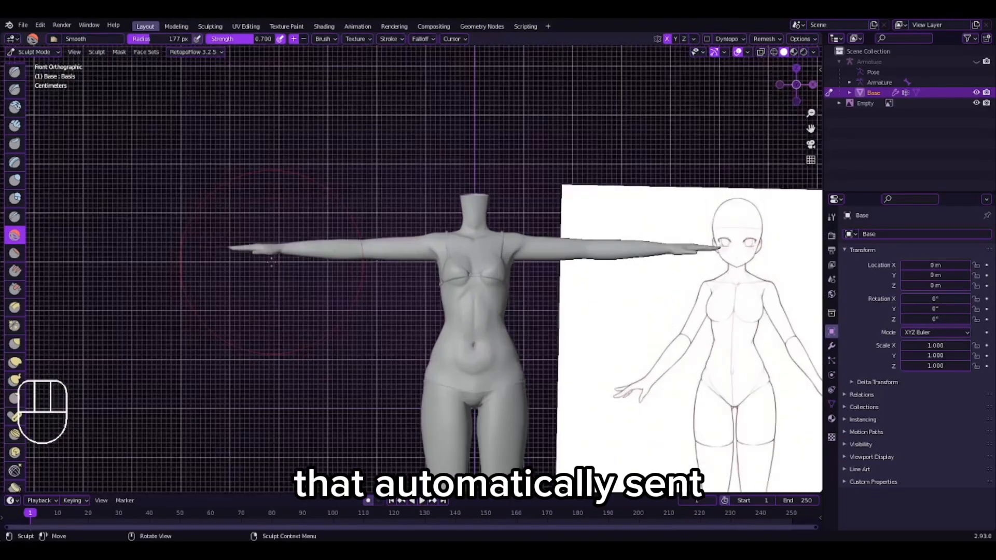
pyautogui.scroll(1, 207, 255)
pyautogui.scroll(-3, 228, 261)
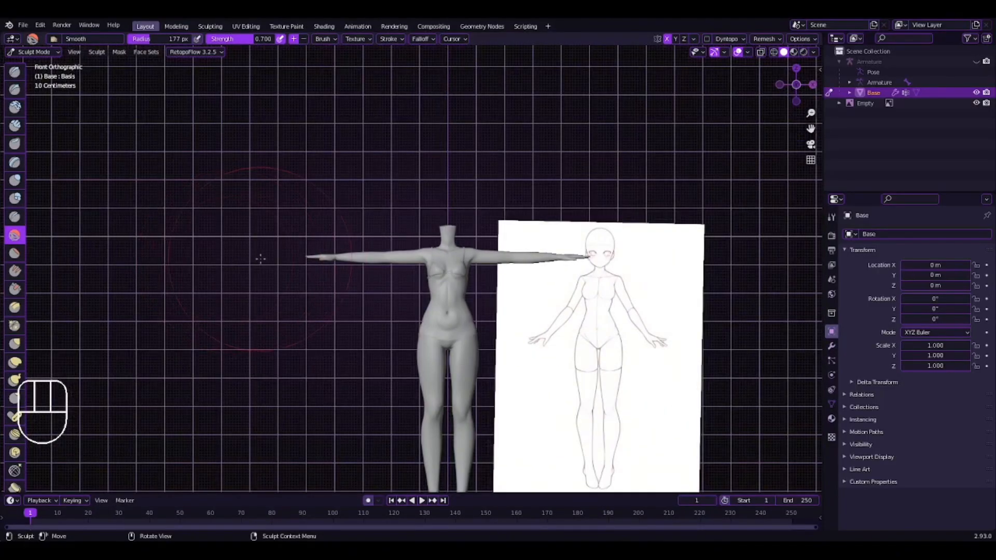
# Pull the rear contour of the buttocks outward and downward with Elastic Deform from a side perspective.
pyautogui.moveTo(553, 276); pyautogui.dragTo(36, 309, button='middle')
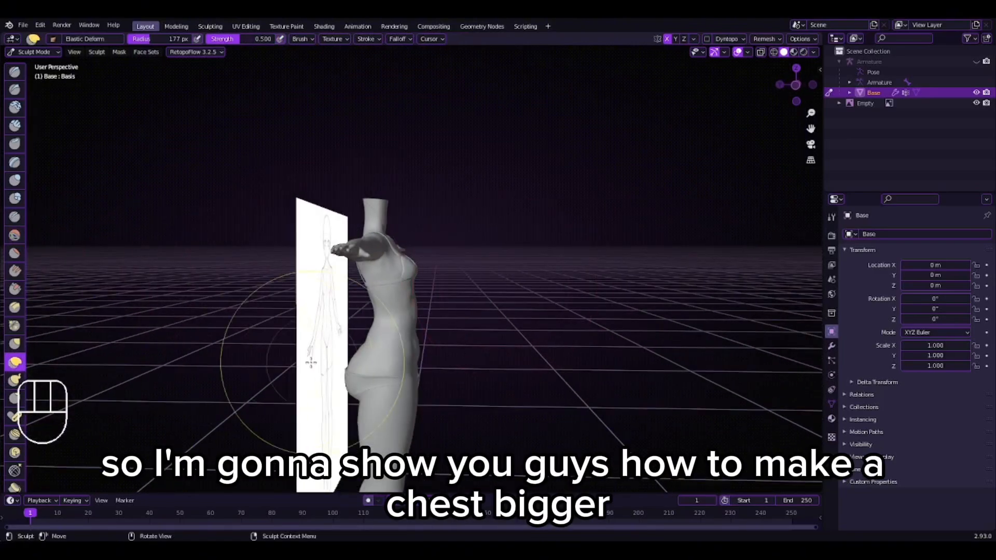
pyautogui.keyDown('shift'); pyautogui.moveTo(363, 360); pyautogui.dragTo(435, 262, button='middle'); pyautogui.keyUp('shift')
pyautogui.scroll(5, 438, 265)
pyautogui.moveTo(417, 321)
pyautogui.keyDown('shift'); pyautogui.mouseDown(button='middle')
pyautogui.moveTo(430, 239)
pyautogui.moveTo(416, 277)
pyautogui.mouseUp(button='middle'); pyautogui.keyUp('shift')
pyautogui.scroll(3, 423, 269)
pyautogui.moveTo(410, 270); pyautogui.dragTo(391, 305)
pyautogui.scroll(-4, 404, 280)
# Set the brush radius to 106 px and refine the shape of the buttocks from several rear and side angles.
pyautogui.press('f')
pyautogui.scroll(3, 391, 304)
pyautogui.moveTo(393, 302)
pyautogui.mouseDown(button='middle')
pyautogui.moveTo(447, 290)
pyautogui.moveTo(234, 229)
pyautogui.mouseUp(button='middle')
pyautogui.scroll(2, 347, 262)
pyautogui.scroll(-6, 407, 217)
pyautogui.moveTo(411, 261); pyautogui.dragTo(422, 264)
pyautogui.moveTo(311, 280); pyautogui.dragTo(415, 291, button='middle')
pyautogui.scroll(3, 311, 311)
pyautogui.moveTo(257, 327); pyautogui.dragTo(254, 321)
pyautogui.scroll(-2, 249, 327)
# Inspect the shape of the buttocks, hips and lower back from above, behind and the side.
pyautogui.moveTo(207, 332)
pyautogui.mouseDown(button='middle')
pyautogui.moveTo(335, 341)
pyautogui.moveTo(240, 414)
pyautogui.mouseUp(button='middle')
pyautogui.scroll(3, 238, 415)
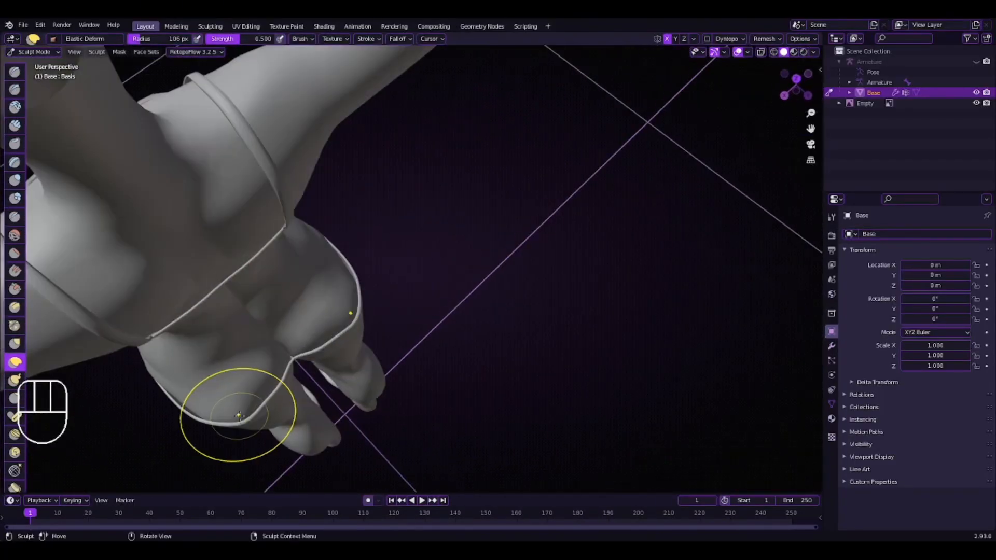
pyautogui.moveTo(271, 366); pyautogui.dragTo(381, 288, button='middle')
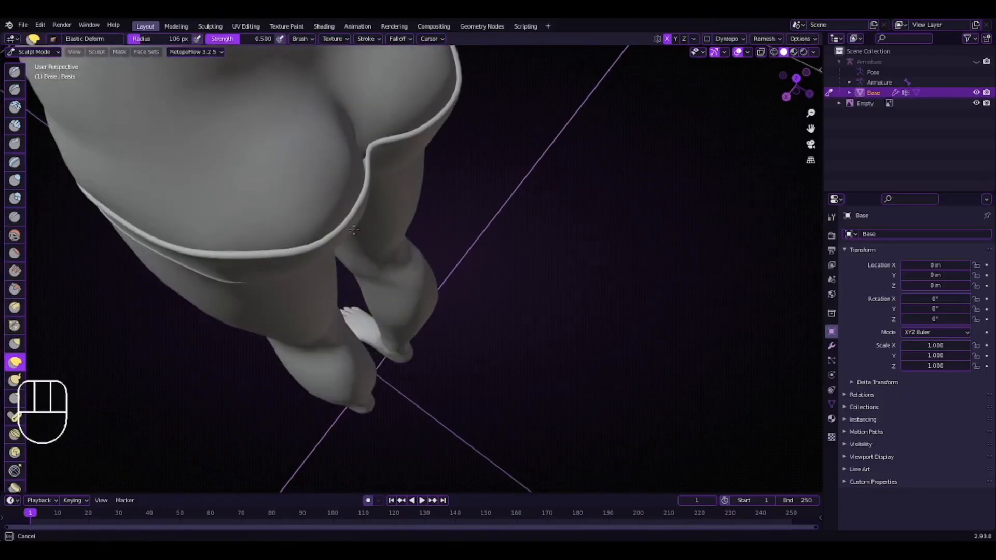
pyautogui.moveTo(353, 230); pyautogui.dragTo(384, 195, button='middle')
pyautogui.scroll(-5, 371, 243)
pyautogui.keyDown('shift'); pyautogui.moveTo(372, 242); pyautogui.dragTo(394, 296, button='middle'); pyautogui.keyUp('shift')
pyautogui.scroll(4, 415, 262)
pyautogui.moveTo(418, 258); pyautogui.dragTo(399, 285, button='middle')
pyautogui.scroll(5, 371, 286)
pyautogui.scroll(-2, 400, 285)
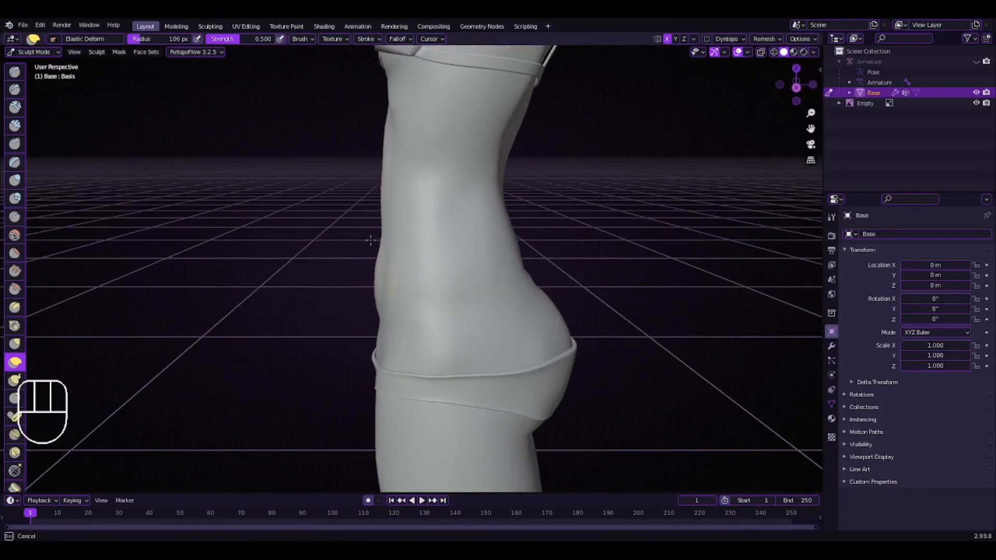
# Soften the muscle definition of the upper abdomen with the Smooth brush from front and angled views.
pyautogui.moveTo(397, 238); pyautogui.dragTo(233, 244, button='middle')
pyautogui.click(20, 237)
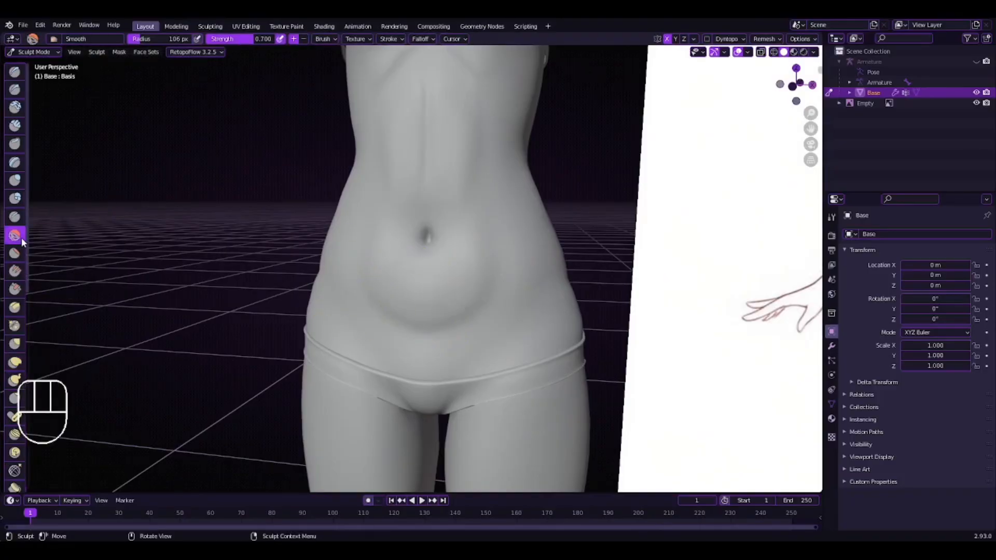
pyautogui.scroll(-3, 332, 311)
pyautogui.moveTo(348, 333); pyautogui.dragTo(418, 329, button='middle')
pyautogui.scroll(2, 418, 328)
pyautogui.scroll(1, 419, 131)
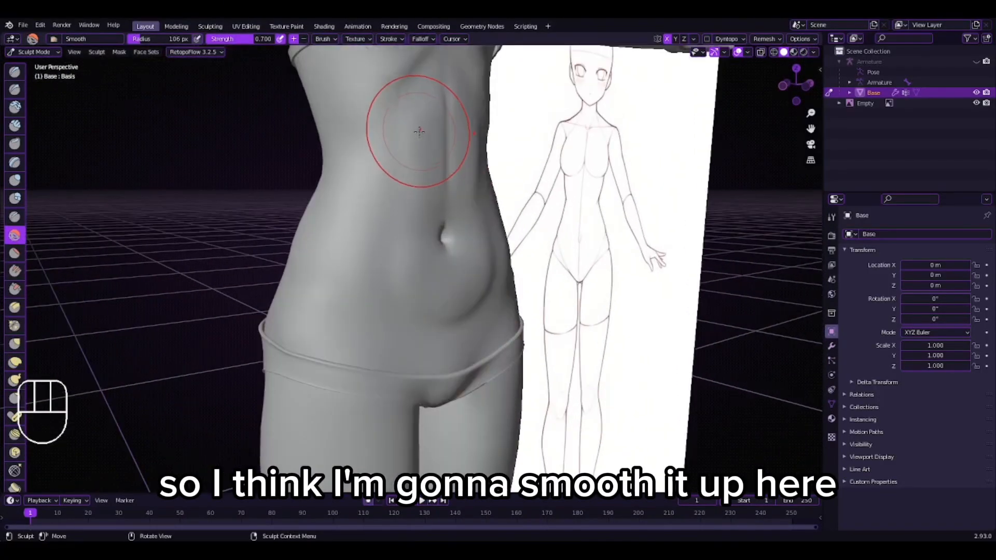
pyautogui.moveTo(418, 129); pyautogui.dragTo(415, 162, button='middle')
pyautogui.moveTo(415, 136); pyautogui.dragTo(445, 103)
pyautogui.moveTo(404, 159)
pyautogui.mouseDown(button='middle')
pyautogui.moveTo(377, 123)
pyautogui.moveTo(339, 186)
pyautogui.mouseUp(button='middle')
pyautogui.hotkey('ctrl', 'z')
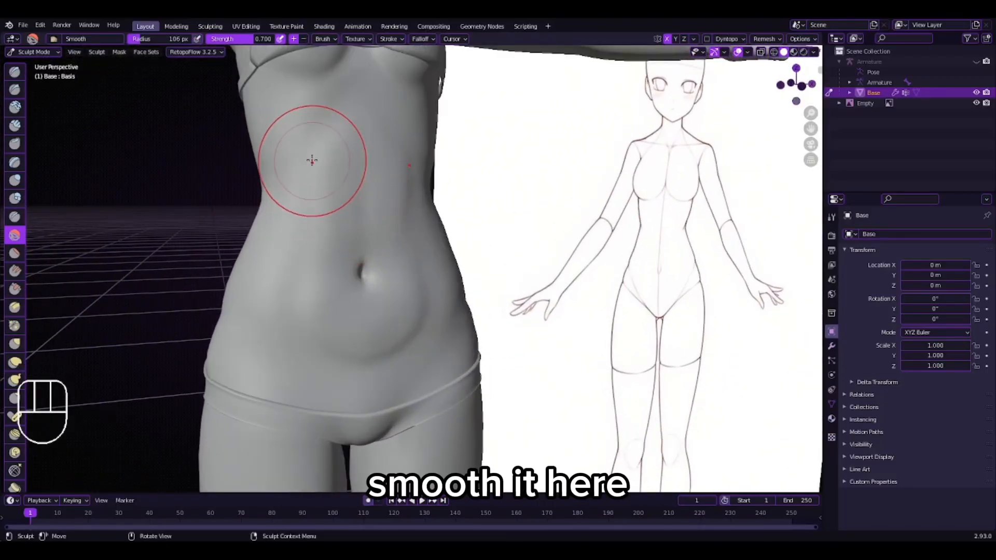
# Refine the contour of the belly and waist with Elastic Deform from side and angled views.
pyautogui.moveTo(375, 341); pyautogui.dragTo(436, 323, button='middle')
pyautogui.click(15, 362)
pyautogui.keyDown('shift'); pyautogui.moveTo(490, 249); pyautogui.dragTo(451, 275, button='middle'); pyautogui.keyUp('shift')
pyautogui.scroll(2, 451, 275)
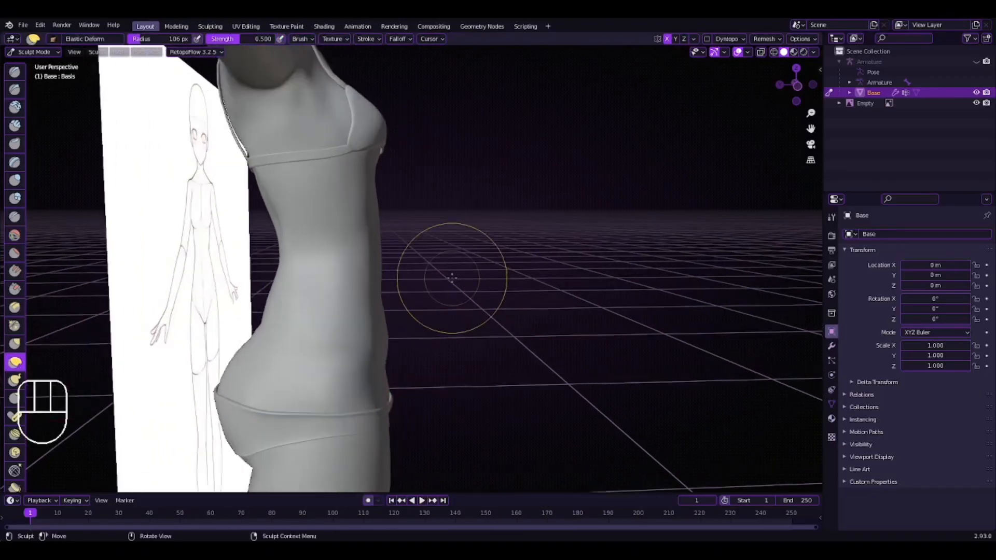
pyautogui.scroll(-6, 400, 193)
pyautogui.moveTo(400, 193); pyautogui.dragTo(364, 200, button='middle')
pyautogui.scroll(4, 363, 200)
pyautogui.keyDown('shift'); pyautogui.moveTo(311, 218); pyautogui.dragTo(348, 189, button='middle'); pyautogui.keyUp('shift')
pyautogui.scroll(3, 347, 189)
# Try the Smooth brush on the belly's side profile, comparing the shape by undoing and redoing the change.
pyautogui.click(15, 237)
pyautogui.moveTo(425, 259); pyautogui.dragTo(301, 294, button='middle')
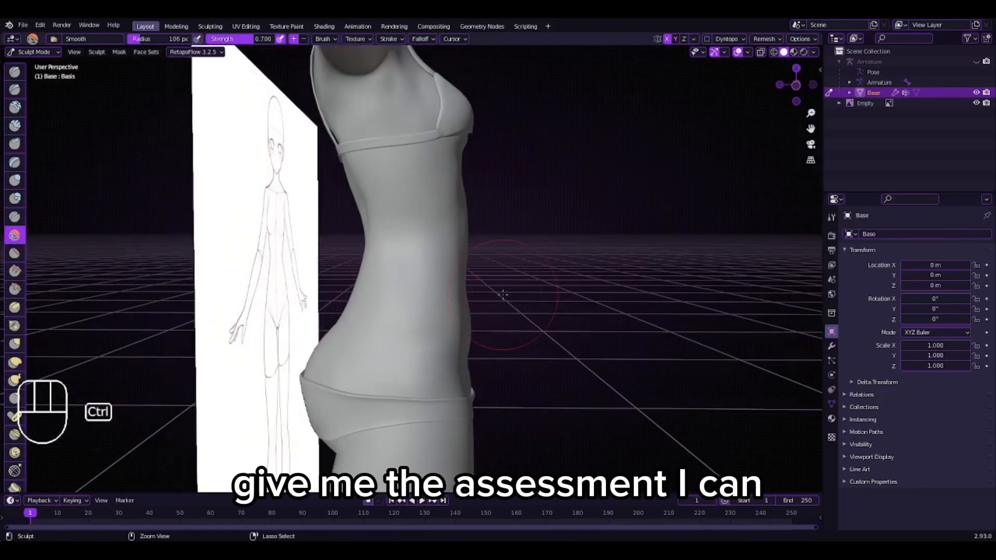
pyautogui.hotkey('ctrl', 'z')
pyautogui.hotkey('ctrl', 'shift', 'z')
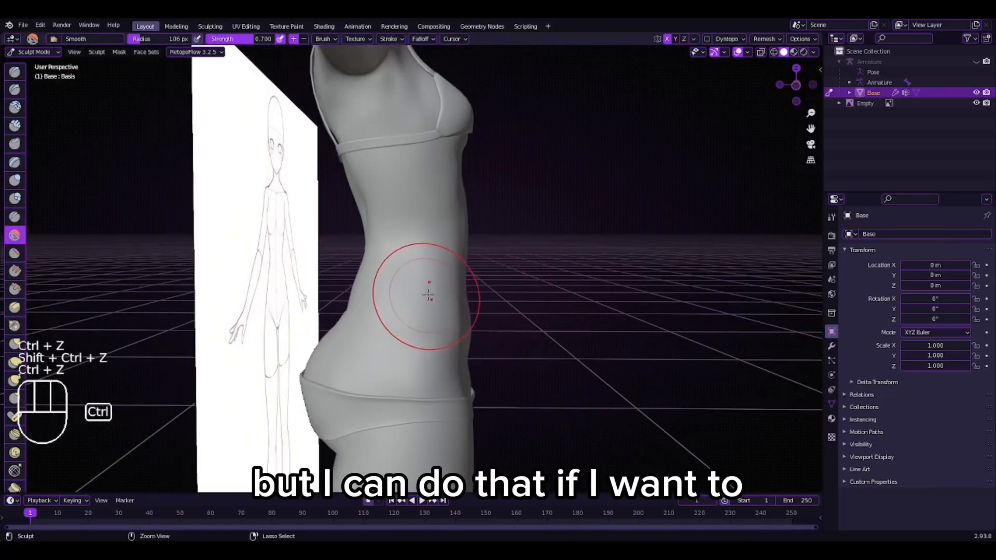
# Examine the torso and the whole figure beside the reference drawing from the front.
pyautogui.scroll(2, 333, 334)
pyautogui.moveTo(324, 324); pyautogui.dragTo(212, 316, button='middle')
pyautogui.scroll(-8, 318, 313)
pyautogui.scroll(2, 212, 317)
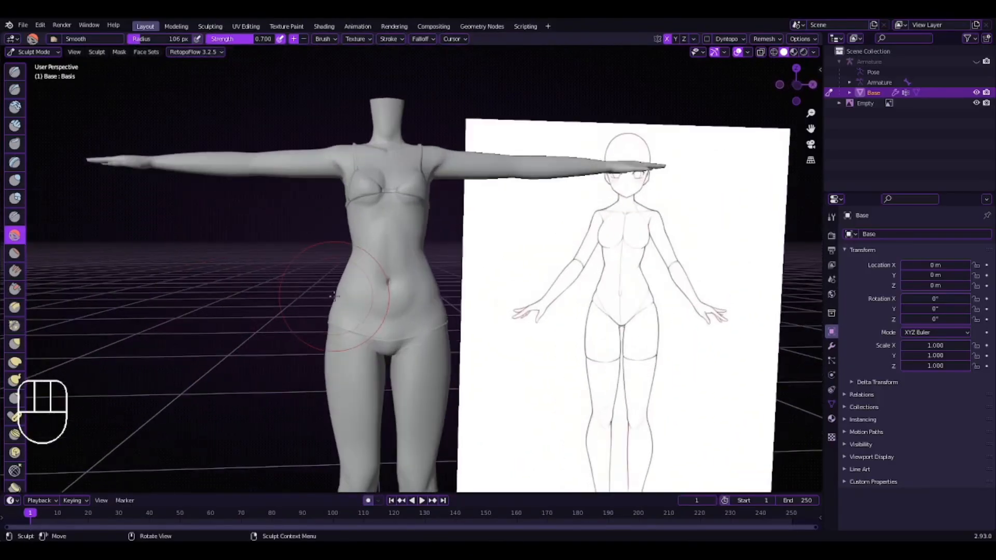
pyautogui.keyDown('shift'); pyautogui.moveTo(362, 268); pyautogui.dragTo(374, 355, button='middle'); pyautogui.keyUp('shift')
pyautogui.scroll(4, 380, 354)
pyautogui.scroll(-7, 374, 355)
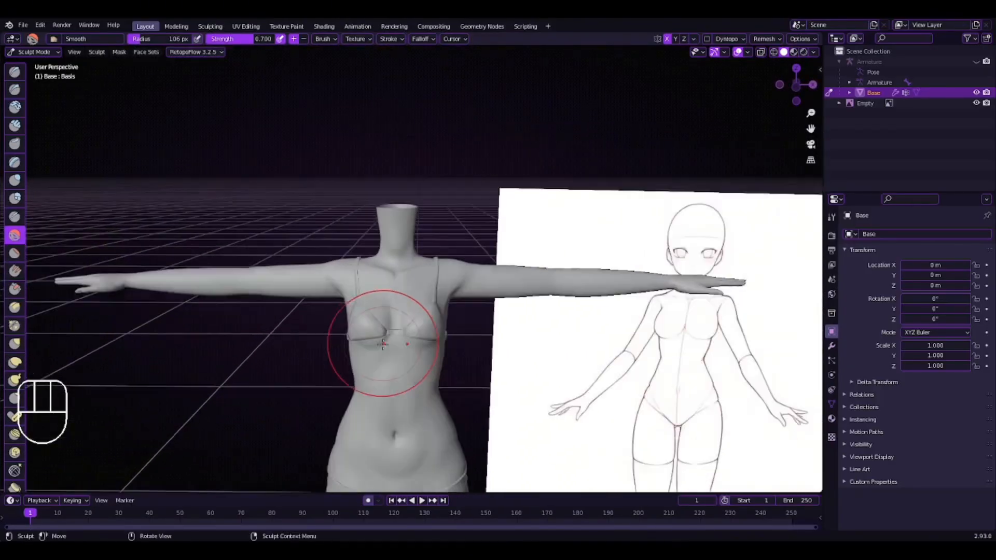
# Preview the "Boobs +" shape key at a value of 1.000 and return to the Basis shape key.
pyautogui.click(831, 405)
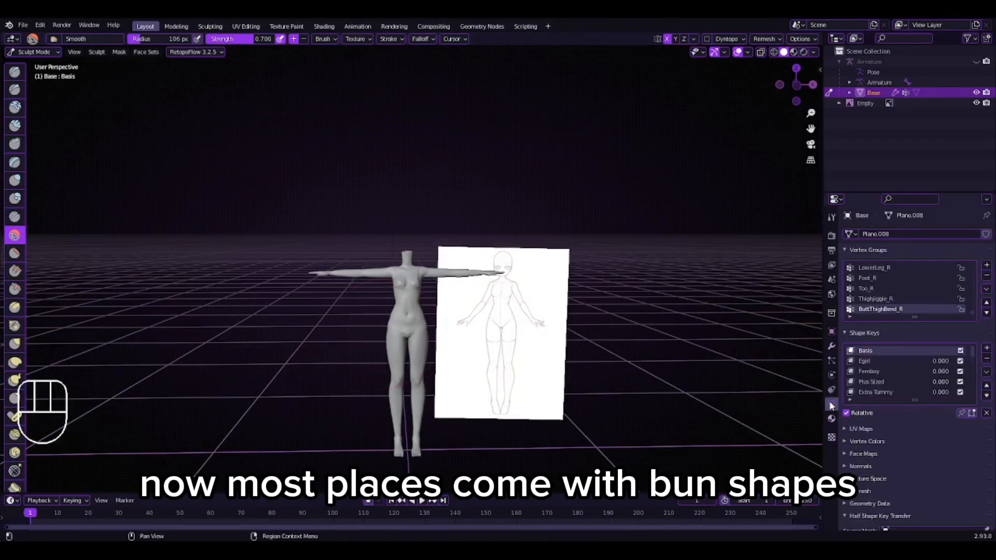
pyautogui.scroll(-2, 889, 371)
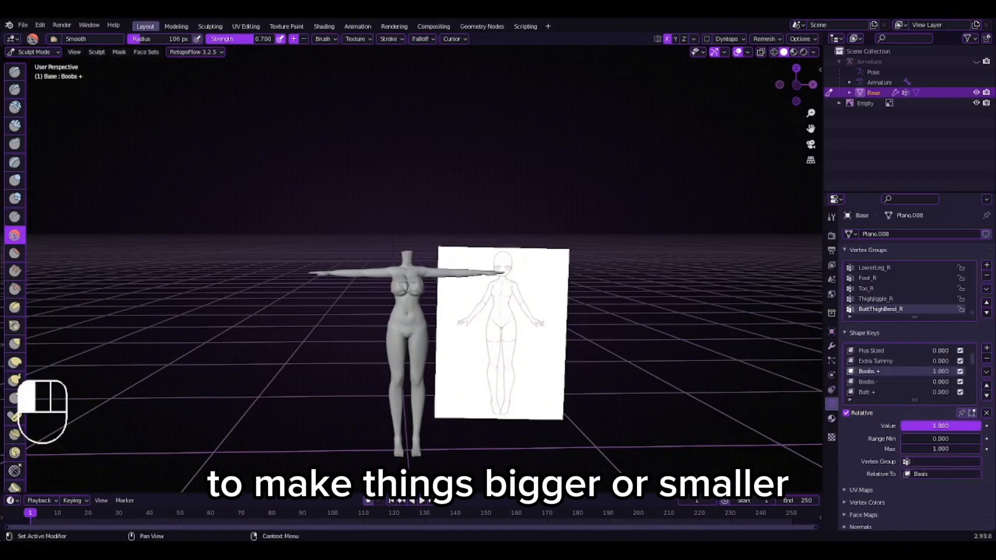
pyautogui.scroll(2, 885, 371)
pyautogui.click(871, 351)
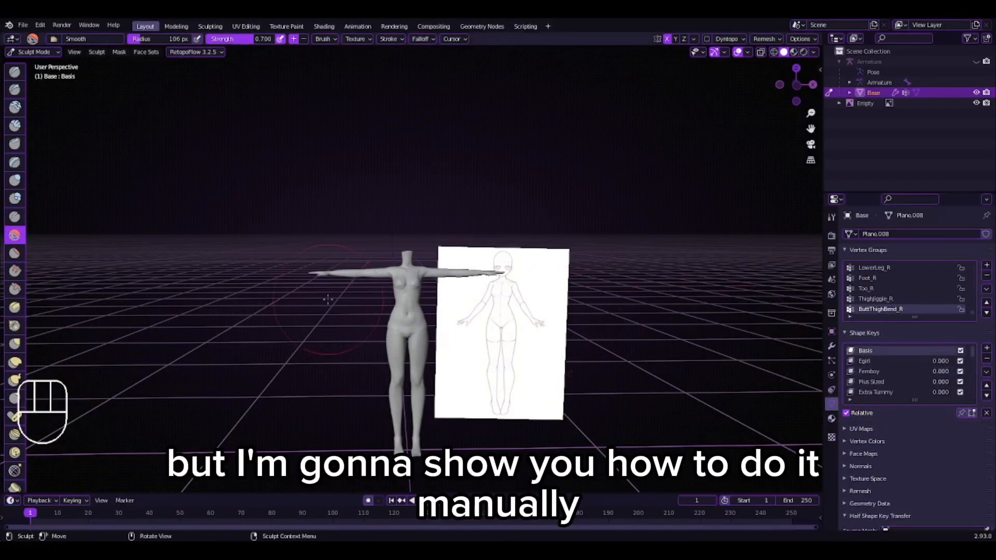
# Switch to Elastic Deform and pull the front of the bust outward from a side perspective.
pyautogui.scroll(4, 328, 299)
pyautogui.moveTo(327, 299); pyautogui.dragTo(437, 308, button='middle')
pyautogui.scroll(4, 447, 279)
pyautogui.scroll(-3, 419, 303)
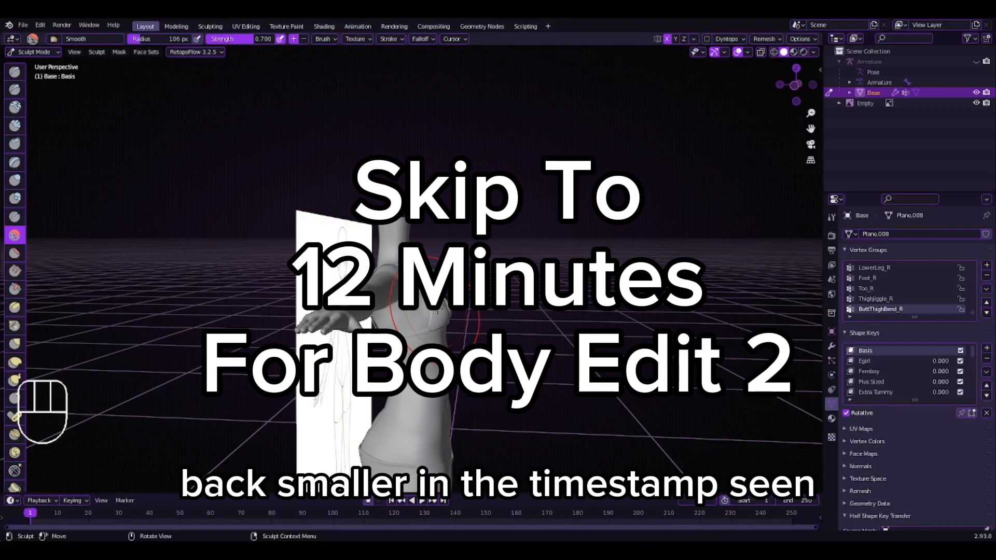
pyautogui.scroll(4, 342, 327)
pyautogui.moveTo(374, 344); pyautogui.dragTo(369, 337, button='middle')
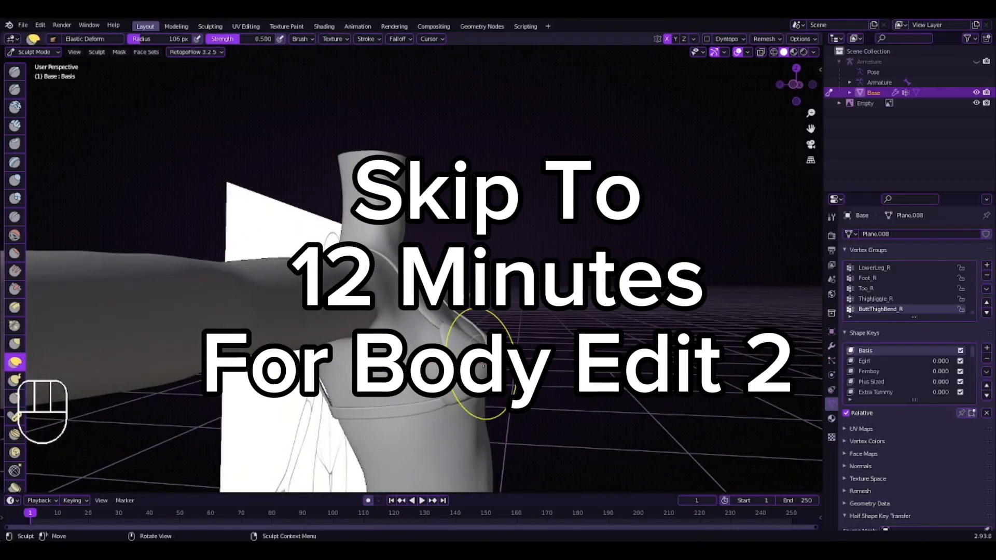
pyautogui.moveTo(503, 360); pyautogui.dragTo(518, 363)
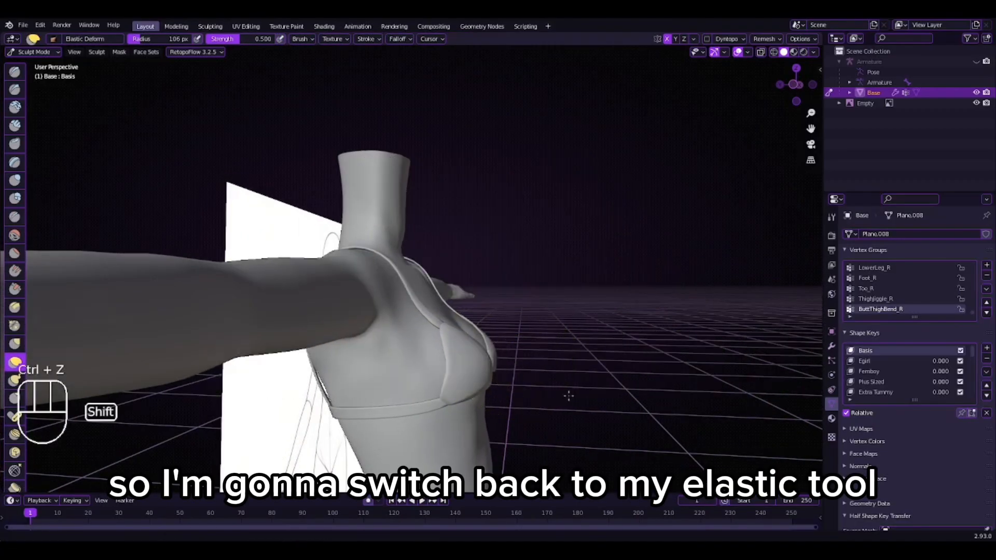
pyautogui.moveTo(569, 396)
pyautogui.mouseDown(button='middle')
pyautogui.moveTo(534, 289)
pyautogui.moveTo(438, 300)
pyautogui.mouseUp(button='middle')
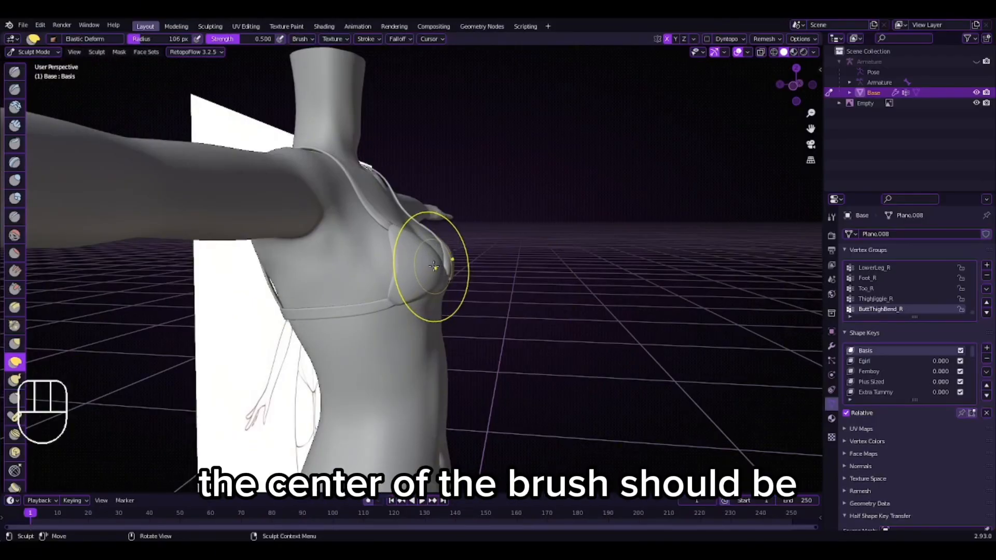
pyautogui.moveTo(451, 264); pyautogui.dragTo(259, 300, button='middle')
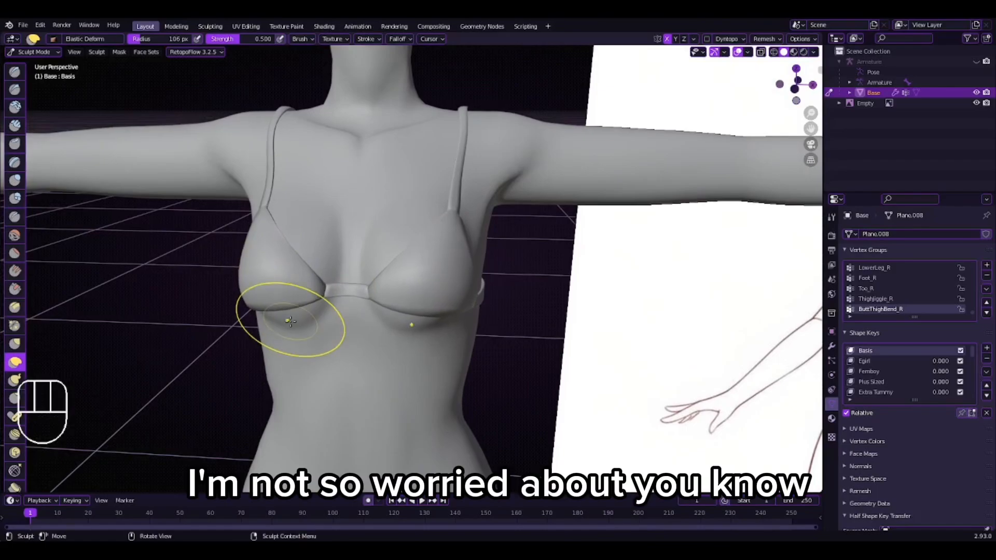
# Enlarge and round the bust with Elastic Deform, working from angled, top and front views.
pyautogui.moveTo(422, 301); pyautogui.dragTo(516, 237, button='middle')
pyautogui.scroll(-4, 423, 249)
pyautogui.scroll(3, 423, 249)
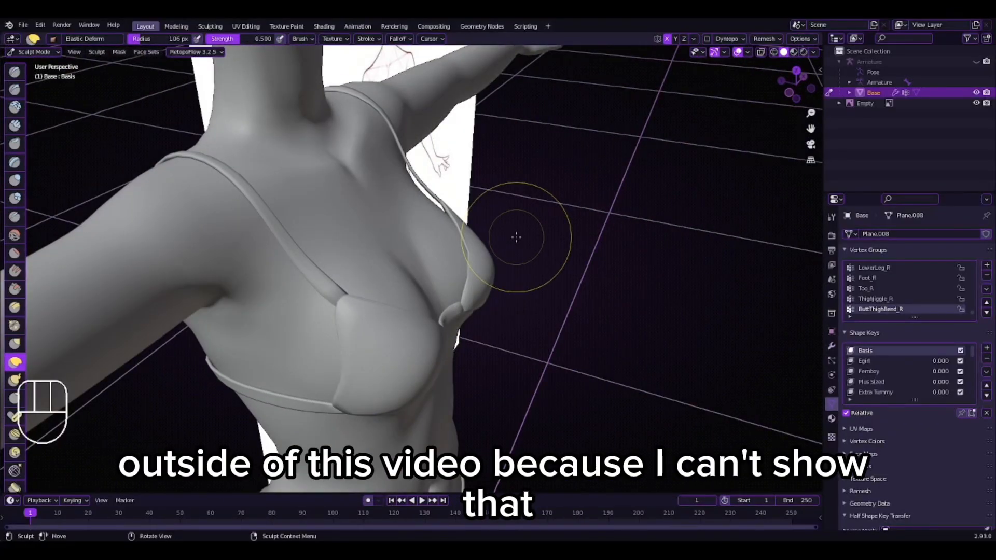
pyautogui.moveTo(516, 237); pyautogui.dragTo(419, 358, button='middle')
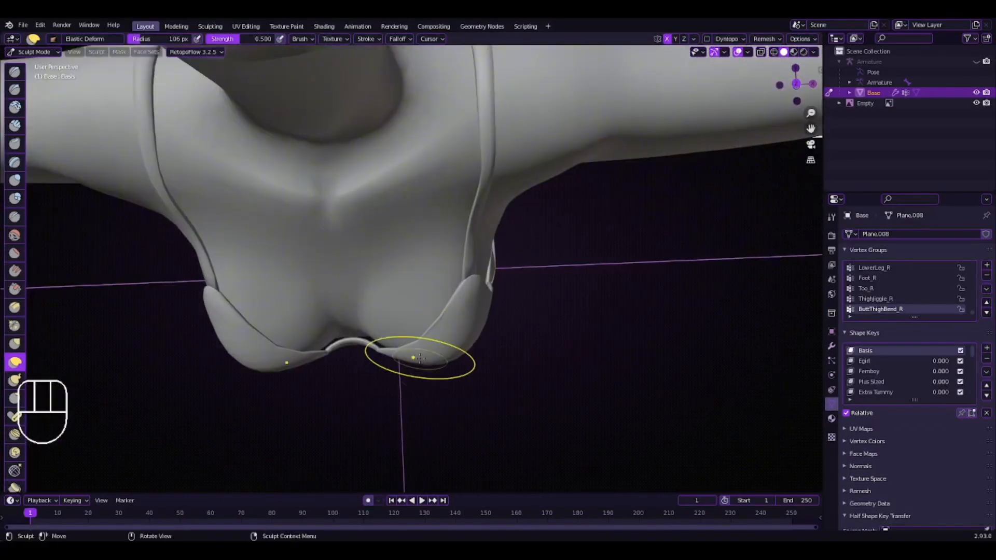
pyautogui.moveTo(333, 375); pyautogui.dragTo(345, 317, button='middle')
pyautogui.moveTo(399, 344); pyautogui.dragTo(333, 341, button='middle')
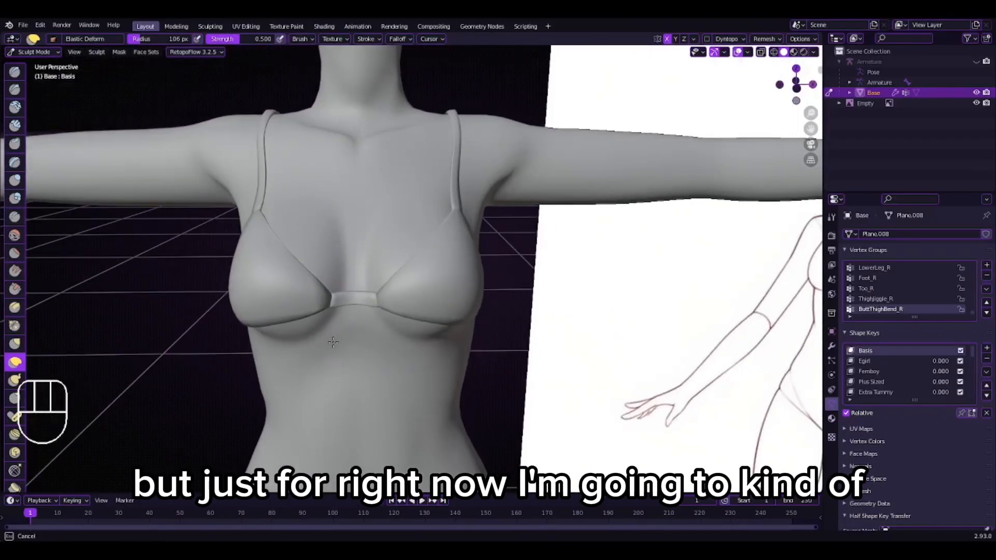
# Pull the inner sides of the bust toward the centerline with Elastic Deform in the front view.
pyautogui.moveTo(400, 275); pyautogui.dragTo(383, 271)
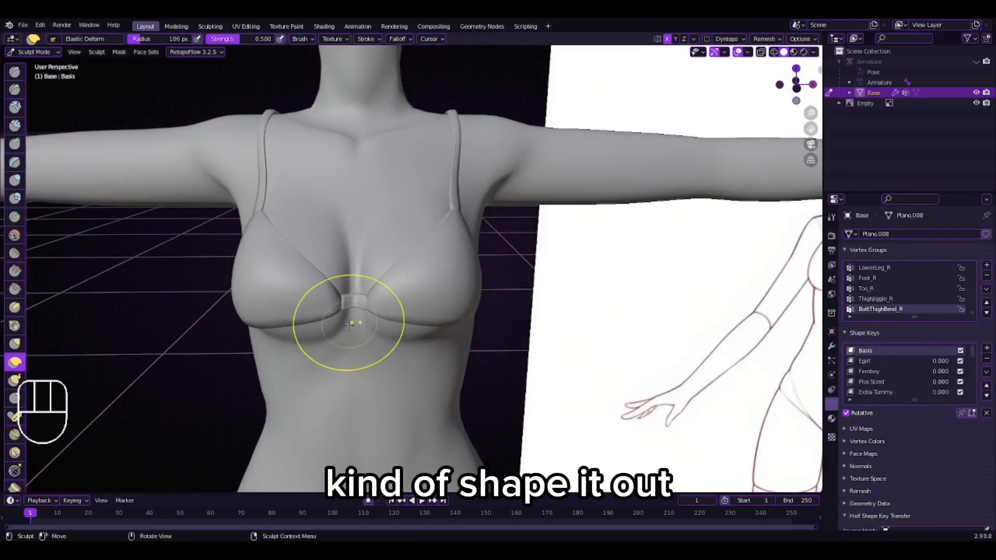
pyautogui.moveTo(257, 343); pyautogui.dragTo(295, 315, button='middle')
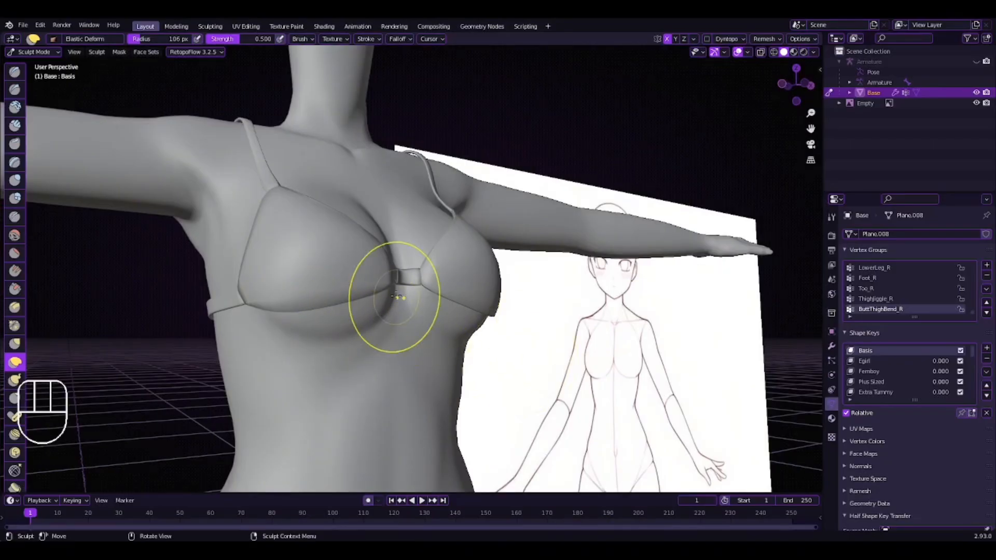
pyautogui.moveTo(396, 297); pyautogui.dragTo(467, 236, button='middle')
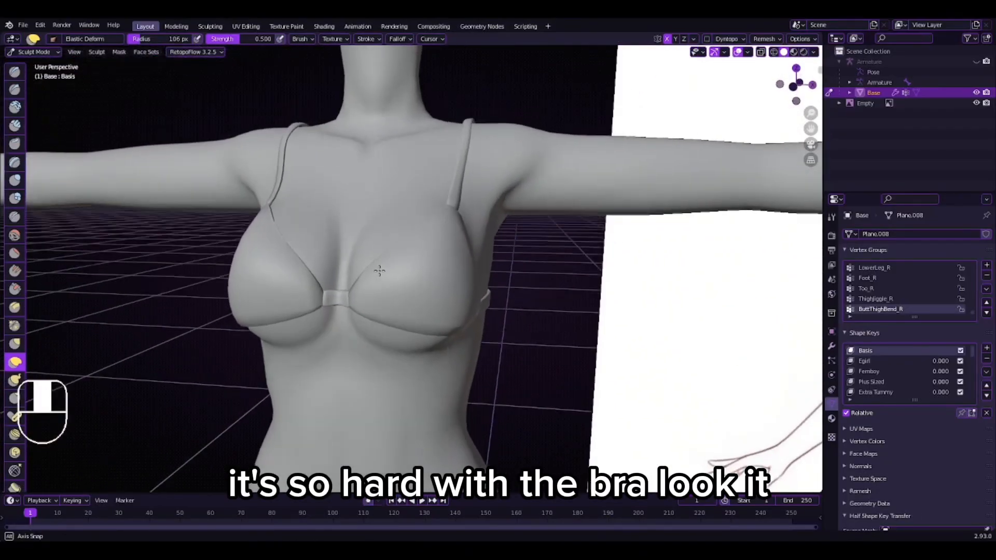
pyautogui.scroll(-3, 378, 266)
pyautogui.scroll(5, 312, 301)
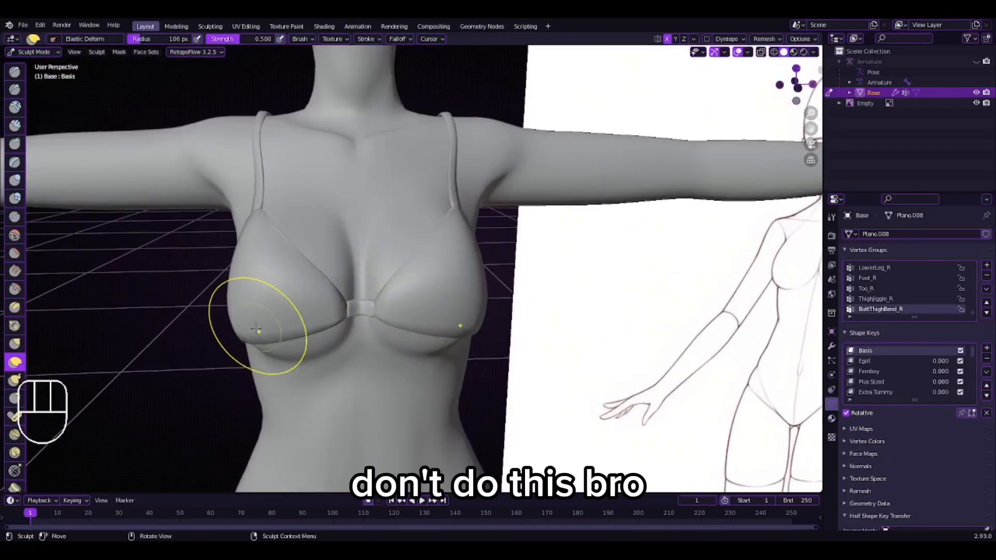
# Adjust the outer lower edge of the bust with Elastic Deform from front and low angles.
pyautogui.moveTo(255, 327); pyautogui.dragTo(262, 324)
pyautogui.scroll(-4, 262, 323)
pyautogui.moveTo(262, 323)
pyautogui.mouseDown(button='middle')
pyautogui.moveTo(316, 332)
pyautogui.moveTo(332, 394)
pyautogui.moveTo(335, 327)
pyautogui.mouseUp(button='middle')
pyautogui.scroll(5, 335, 326)
pyautogui.moveTo(334, 327)
pyautogui.mouseDown(button='middle')
pyautogui.moveTo(347, 323)
pyautogui.moveTo(344, 300)
pyautogui.moveTo(296, 284)
pyautogui.mouseUp(button='middle')
pyautogui.scroll(2, 346, 324)
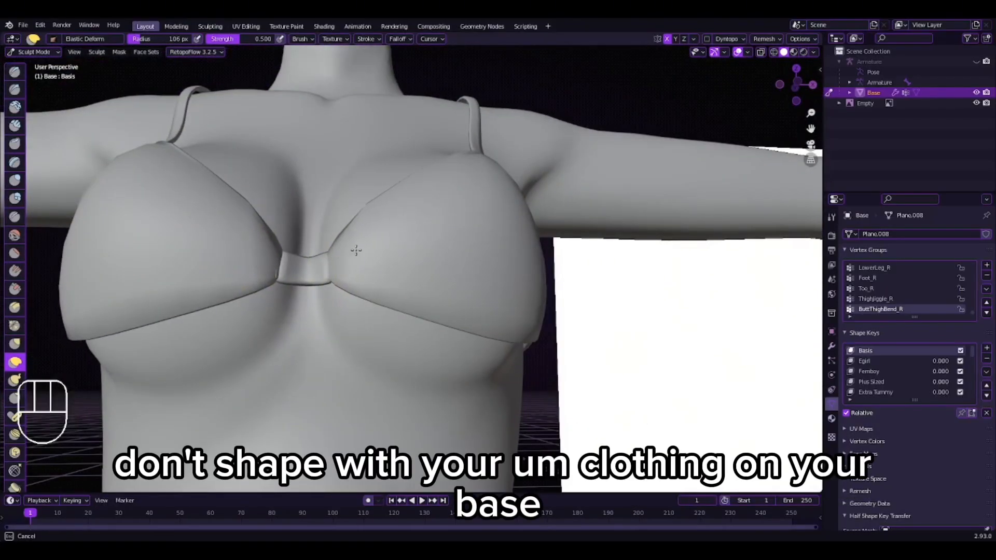
# Round out the bust with Elastic Deform, working from above, the side and the front.
pyautogui.scroll(-2, 356, 251)
pyautogui.moveTo(356, 251); pyautogui.dragTo(355, 386, button='middle')
pyautogui.scroll(4, 356, 387)
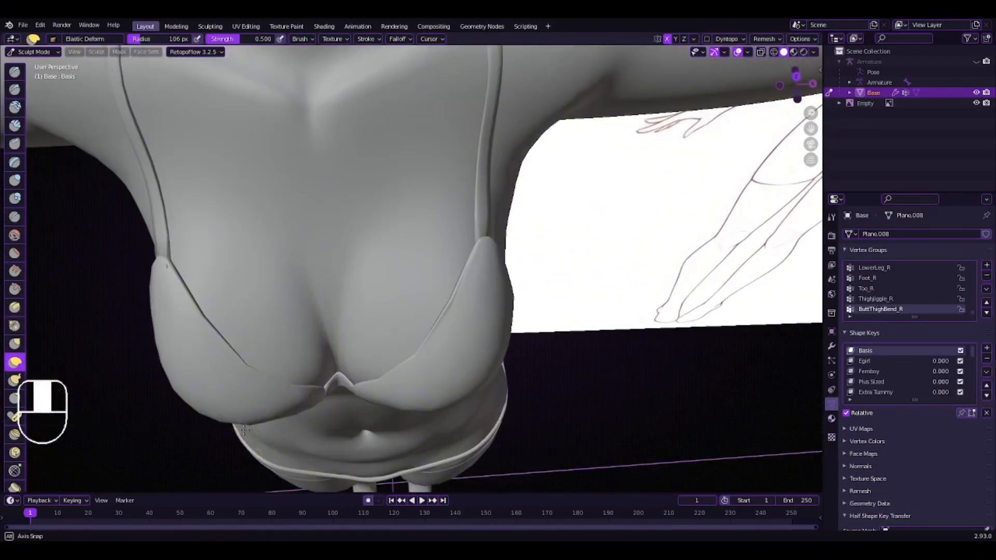
pyautogui.moveTo(244, 431); pyautogui.dragTo(356, 340, button='middle')
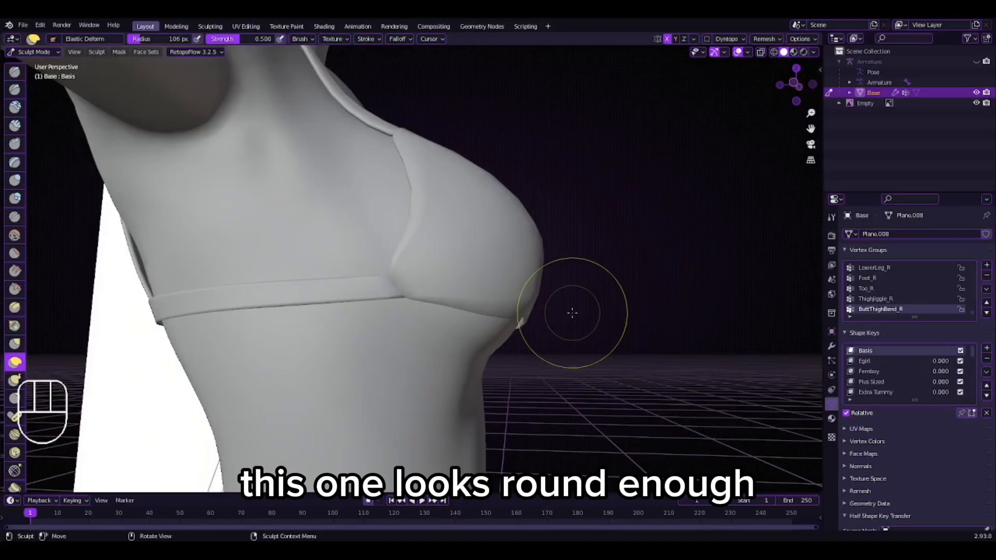
pyautogui.moveTo(572, 312)
pyautogui.mouseDown(button='middle')
pyautogui.moveTo(434, 386)
pyautogui.moveTo(291, 294)
pyautogui.moveTo(398, 276)
pyautogui.moveTo(328, 371)
pyautogui.moveTo(369, 400)
pyautogui.moveTo(473, 378)
pyautogui.moveTo(388, 362)
pyautogui.moveTo(456, 411)
pyautogui.moveTo(473, 402)
pyautogui.moveTo(367, 312)
pyautogui.mouseUp(button='middle')
pyautogui.scroll(5, 366, 313)
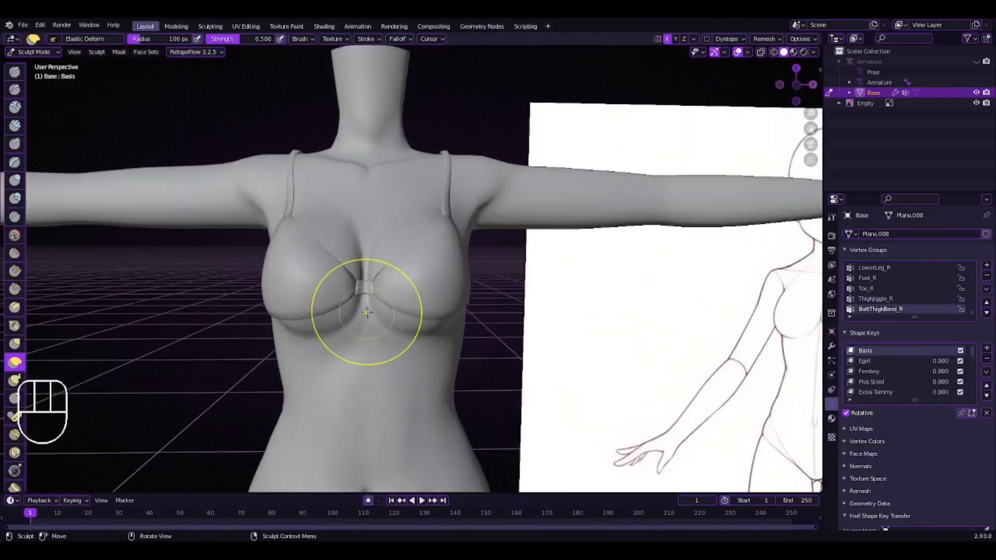
# Soften the transition between the breasts and the chest with the Smooth brush.
pyautogui.scroll(3, 367, 312)
pyautogui.hotkey('shift', 's')
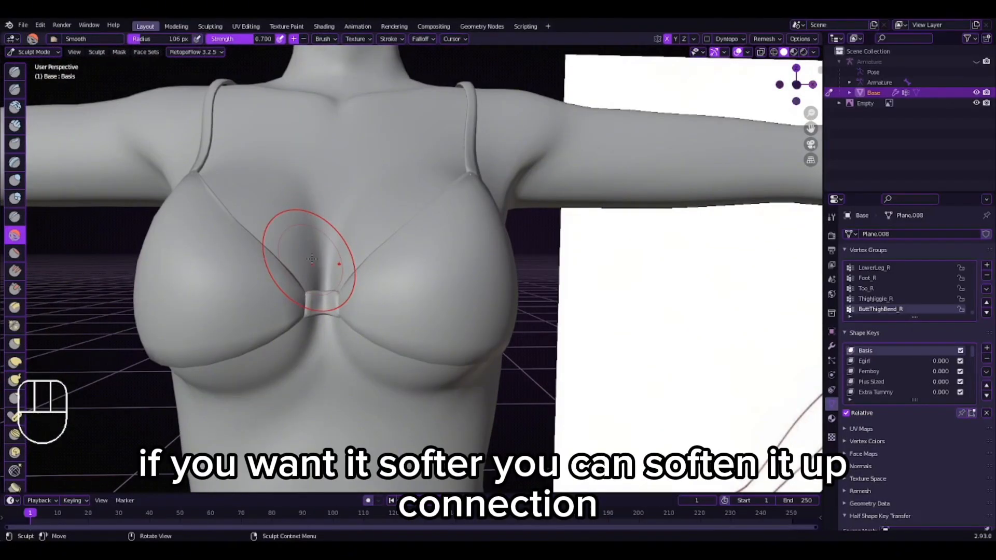
pyautogui.scroll(-4, 296, 197)
pyautogui.moveTo(297, 197)
pyautogui.mouseDown(button='middle')
pyautogui.moveTo(353, 207)
pyautogui.moveTo(332, 223)
pyautogui.mouseUp(button='middle')
pyautogui.scroll(4, 216, 297)
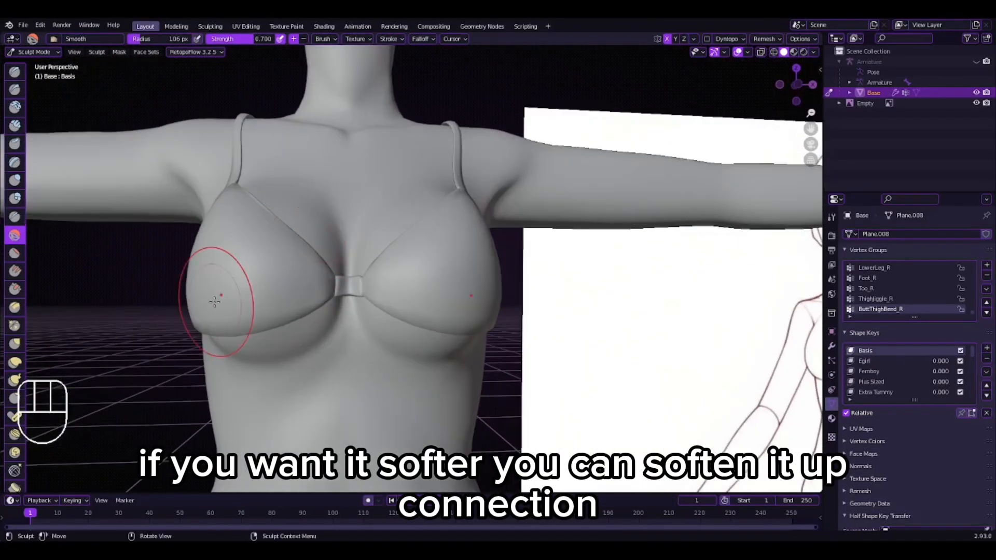
# Switch back to Elastic Deform and pull the bust slightly downward in the front view.
pyautogui.click(15, 362)
pyautogui.scroll(-5, 347, 257)
pyautogui.moveTo(378, 280); pyautogui.dragTo(347, 257, button='middle')
pyautogui.moveTo(347, 256); pyautogui.dragTo(343, 278)
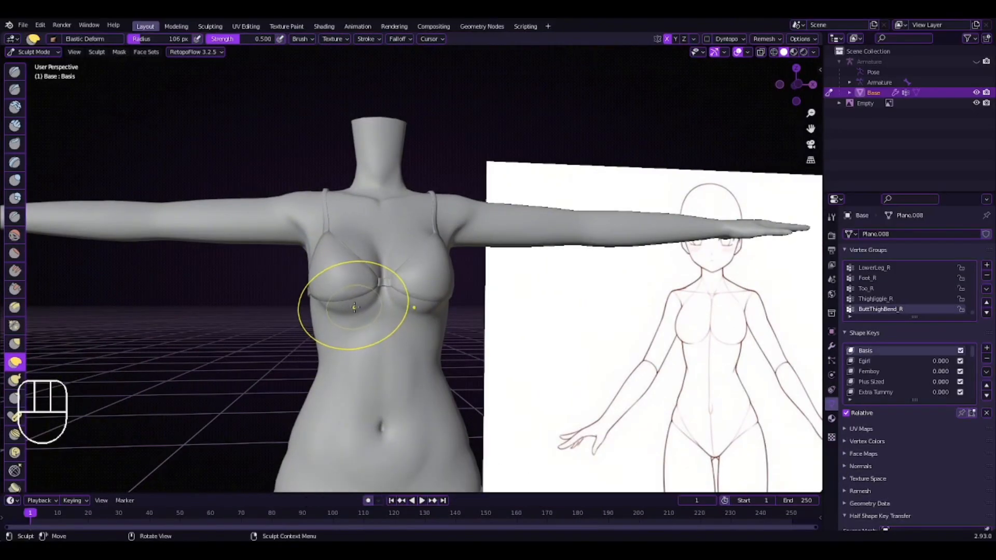
pyautogui.moveTo(354, 307); pyautogui.dragTo(444, 262, button='middle')
pyautogui.scroll(2, 448, 311)
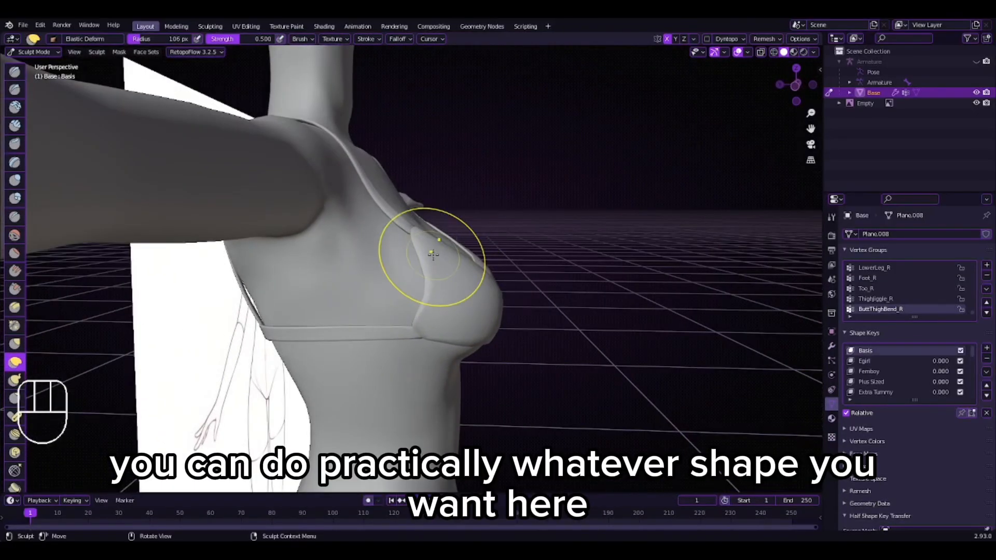
# Inspect the shape of the bust from both sides, the front and close-up angles.
pyautogui.scroll(-4, 490, 300)
pyautogui.moveTo(491, 300); pyautogui.dragTo(363, 280, button='middle')
pyautogui.scroll(3, 375, 303)
pyautogui.scroll(-4, 279, 363)
pyautogui.moveTo(279, 363); pyautogui.dragTo(174, 337, button='middle')
pyautogui.scroll(7, 244, 318)
pyautogui.moveTo(340, 314); pyautogui.dragTo(338, 324, button='middle')
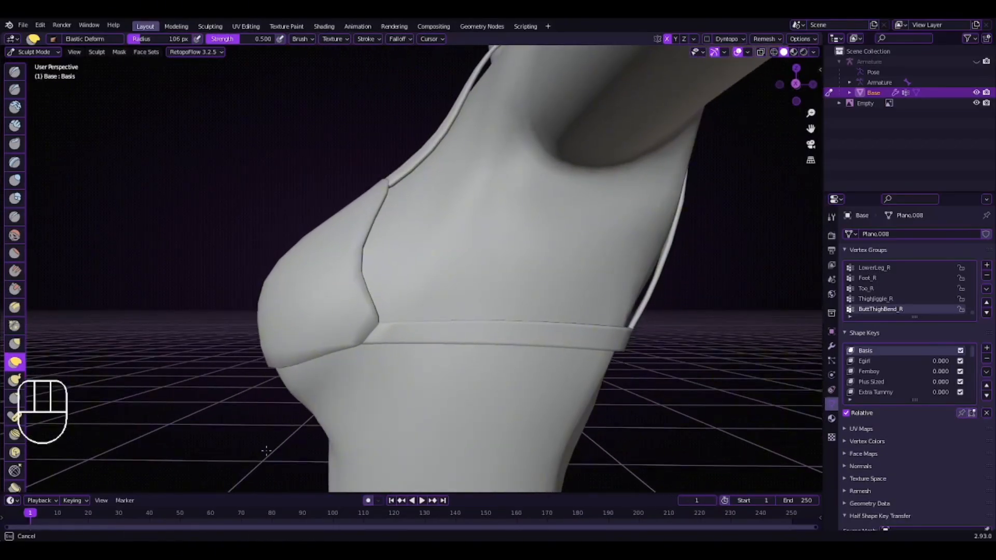
pyautogui.scroll(-4, 301, 466)
pyautogui.moveTo(302, 466); pyautogui.dragTo(445, 422, button='middle')
pyautogui.scroll(4, 445, 422)
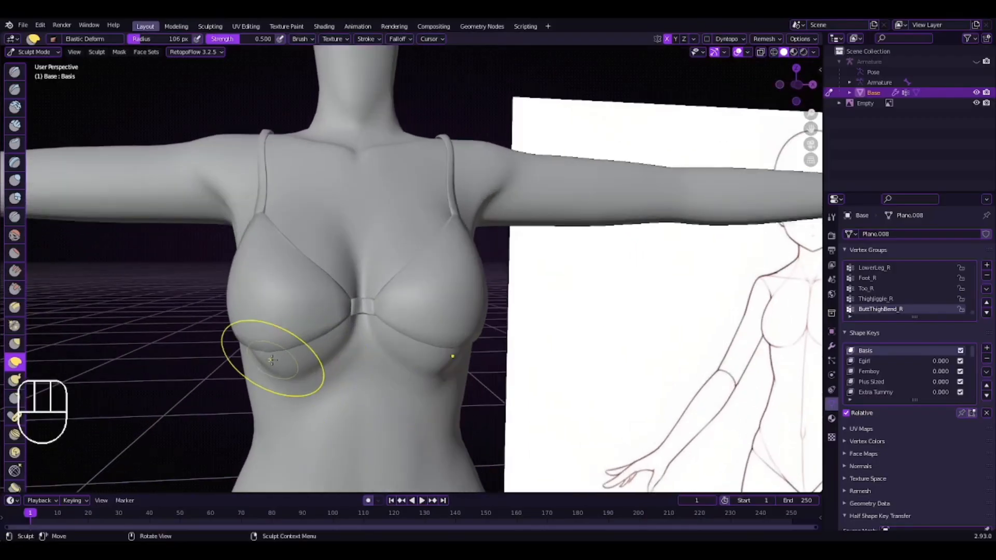
# Adjust the outer lower contour of the bust outward with Elastic Deform in the front view.
pyautogui.moveTo(233, 369); pyautogui.dragTo(234, 372, button='middle')
pyautogui.moveTo(261, 355); pyautogui.dragTo(224, 368)
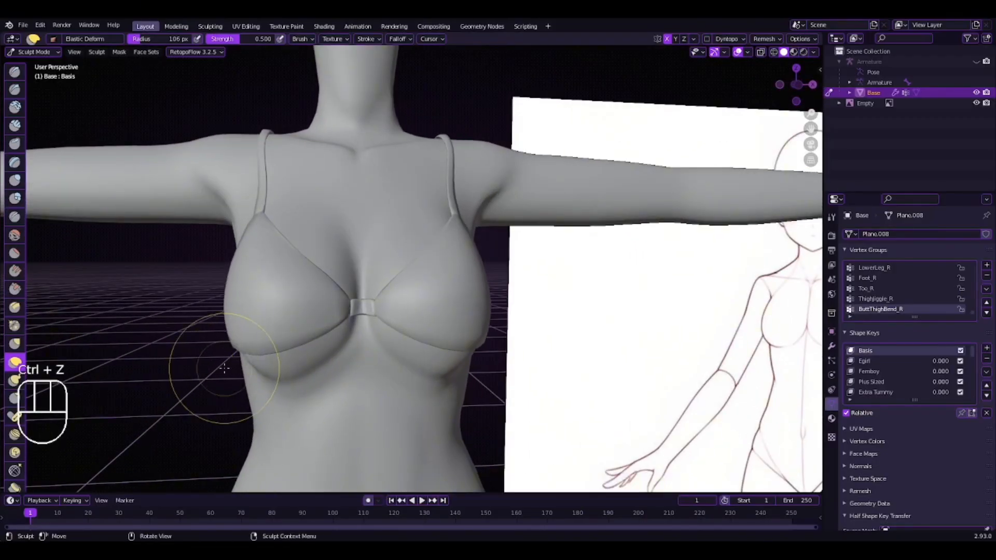
pyautogui.scroll(-3, 328, 368)
pyautogui.keyDown('shift'); pyautogui.moveTo(331, 367); pyautogui.dragTo(437, 372, button='middle'); pyautogui.keyUp('shift')
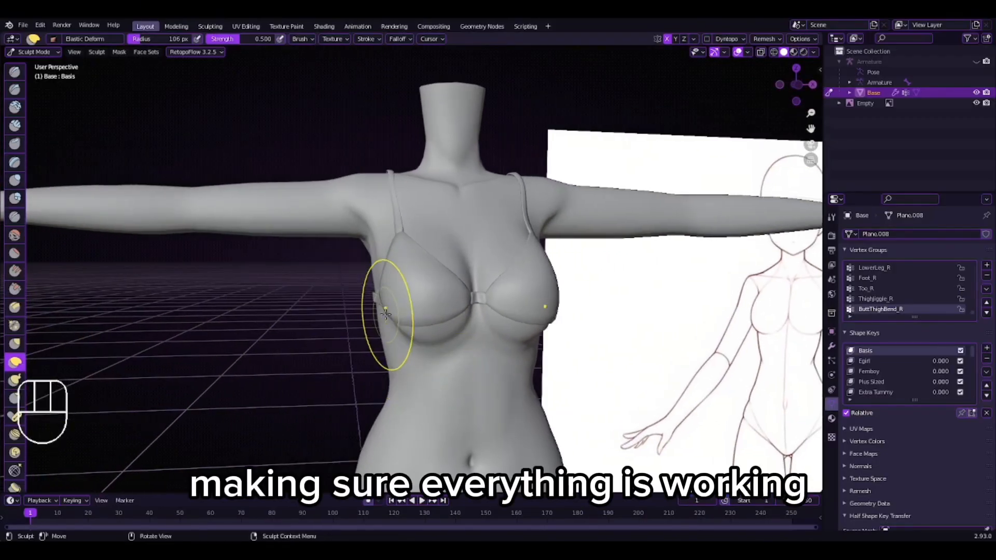
# Switch to the Smooth brush and compare the bust and overall body proportions with the reference drawing.
pyautogui.moveTo(436, 322)
pyautogui.mouseDown(button='middle')
pyautogui.moveTo(316, 316)
pyautogui.moveTo(318, 363)
pyautogui.moveTo(363, 394)
pyautogui.moveTo(394, 348)
pyautogui.moveTo(451, 311)
pyautogui.moveTo(370, 358)
pyautogui.moveTo(415, 340)
pyautogui.moveTo(429, 307)
pyautogui.mouseUp(button='middle')
pyautogui.scroll(5, 409, 340)
pyautogui.scroll(2, 428, 307)
pyautogui.hotkey('shift', 's')
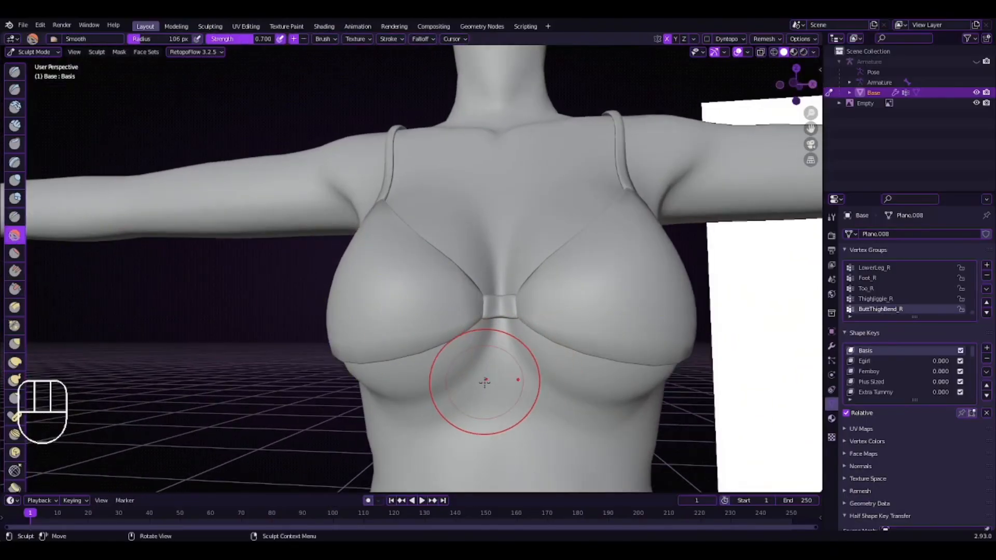
pyautogui.scroll(-5, 403, 416)
pyautogui.moveTo(403, 415); pyautogui.dragTo(560, 352, button='middle')
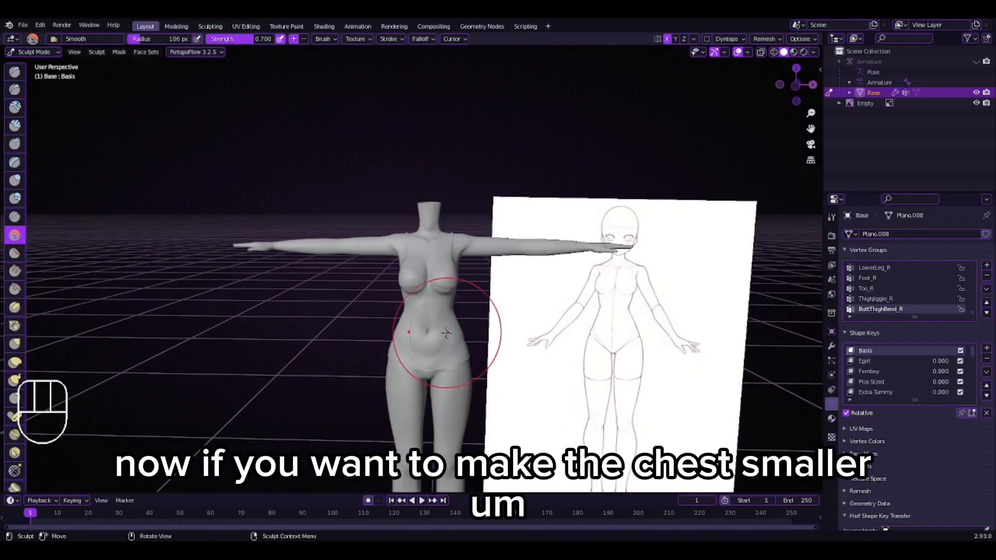
pyautogui.scroll(4, 446, 332)
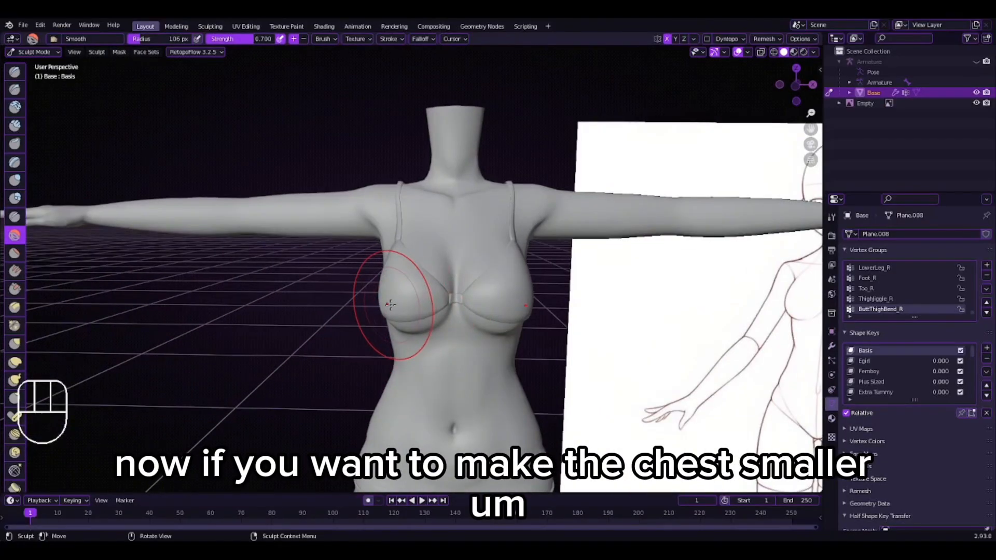
pyautogui.scroll(-4, 390, 305)
pyautogui.moveTo(390, 304); pyautogui.dragTo(392, 328, button='middle')
pyautogui.moveTo(384, 308); pyautogui.dragTo(373, 306)
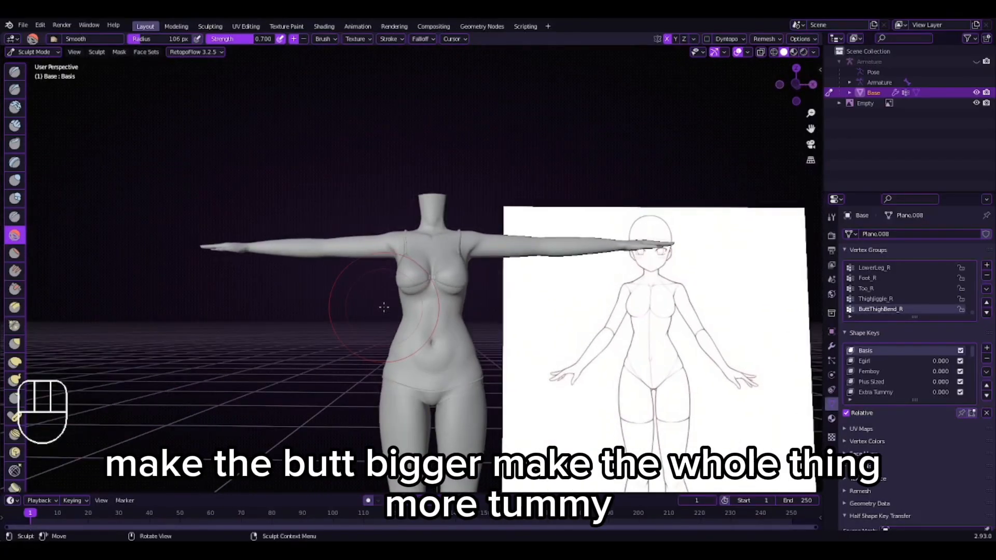
# Switch the Base mesh to Object Mode and set the "Boobs -" shape key to 1.000.
pyautogui.click(34, 52)
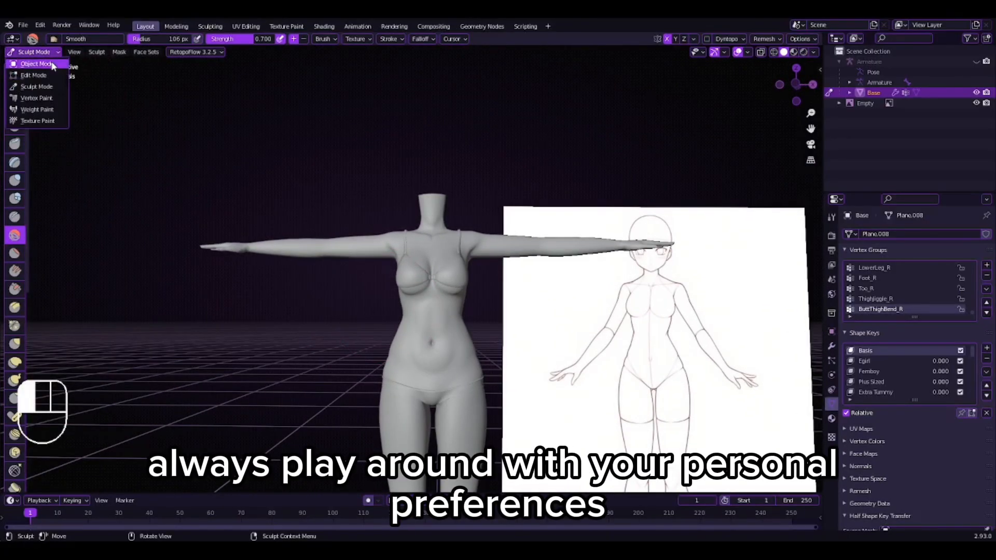
pyautogui.click(47, 64)
pyautogui.moveTo(223, 298); pyautogui.dragTo(438, 290, button='middle')
pyautogui.scroll(-5, 895, 375)
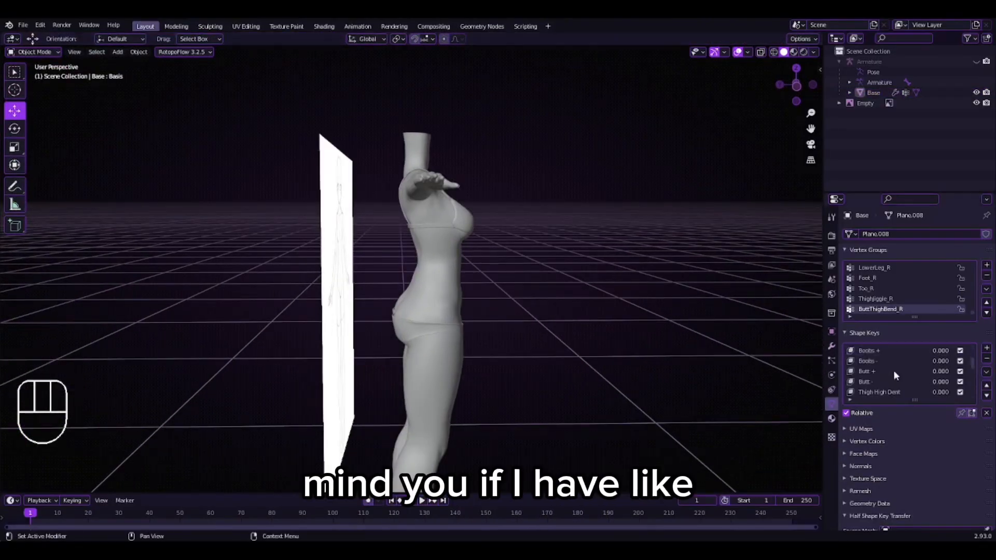
pyautogui.click(879, 362)
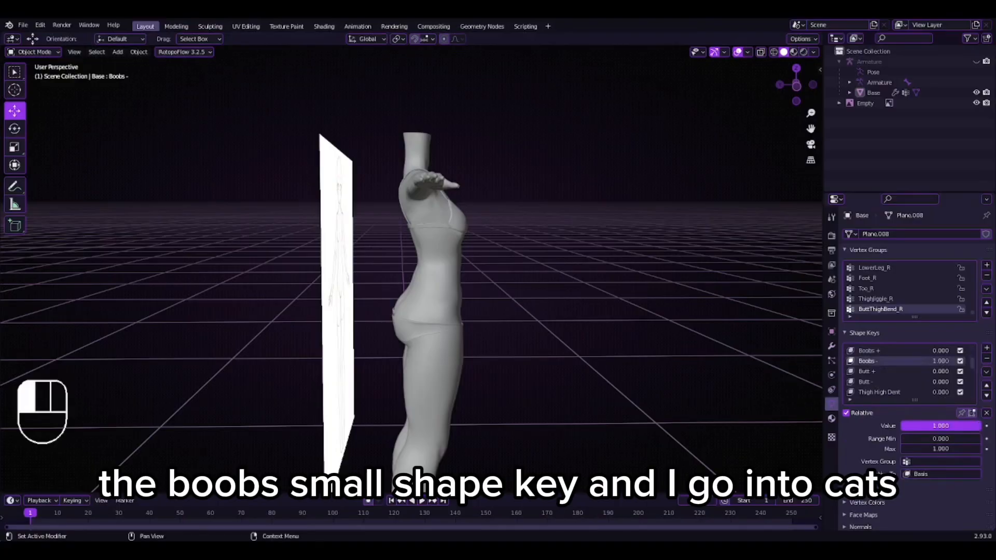
pyautogui.moveTo(550, 347); pyautogui.dragTo(543, 303, button='middle')
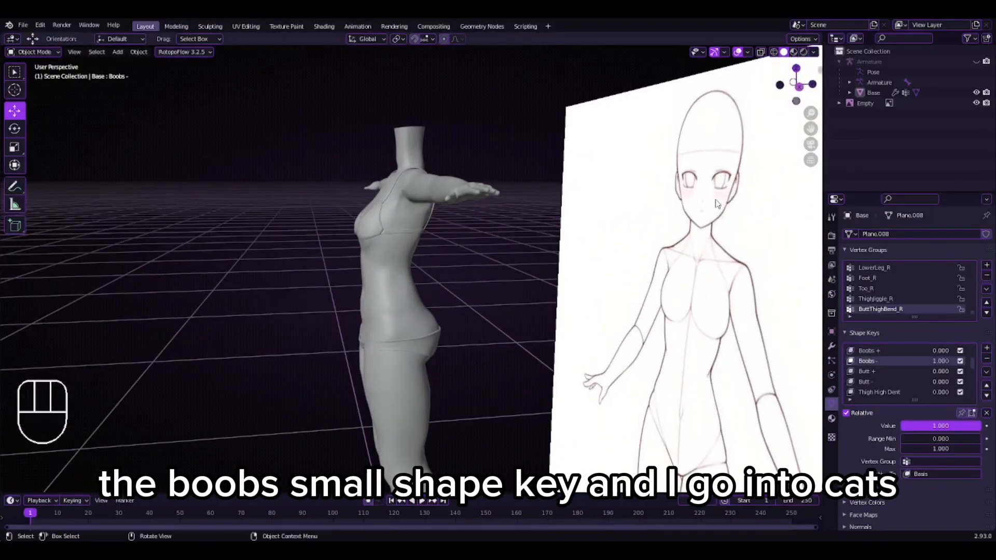
# Bring up the CATS add-on's tools and set the "Boobs -" shape key back to 0.000.
pyautogui.click(819, 70)
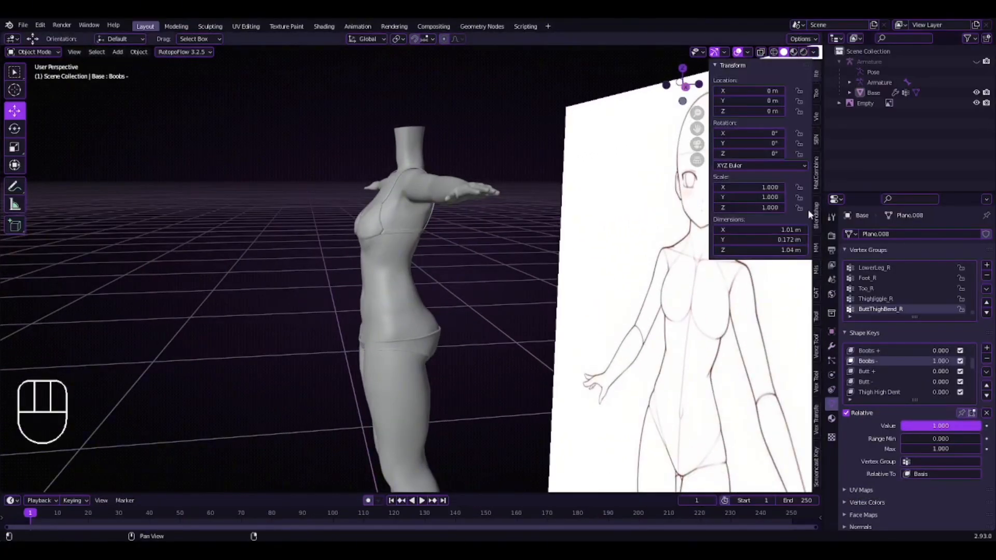
pyautogui.click(816, 293)
pyautogui.moveTo(523, 267); pyautogui.dragTo(549, 271, button='middle')
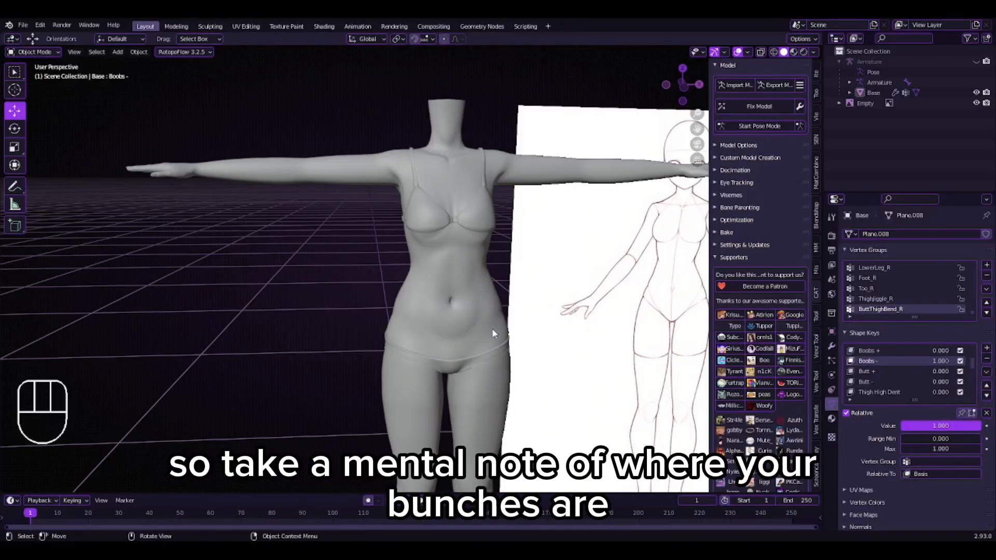
pyautogui.moveTo(955, 427); pyautogui.dragTo(899, 427)
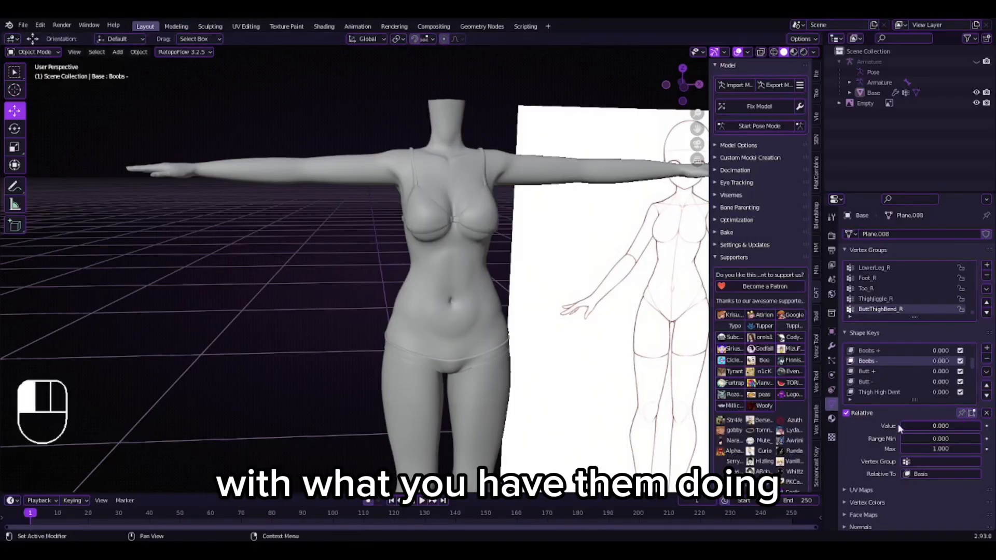
pyautogui.moveTo(288, 308); pyautogui.dragTo(410, 299, button='middle')
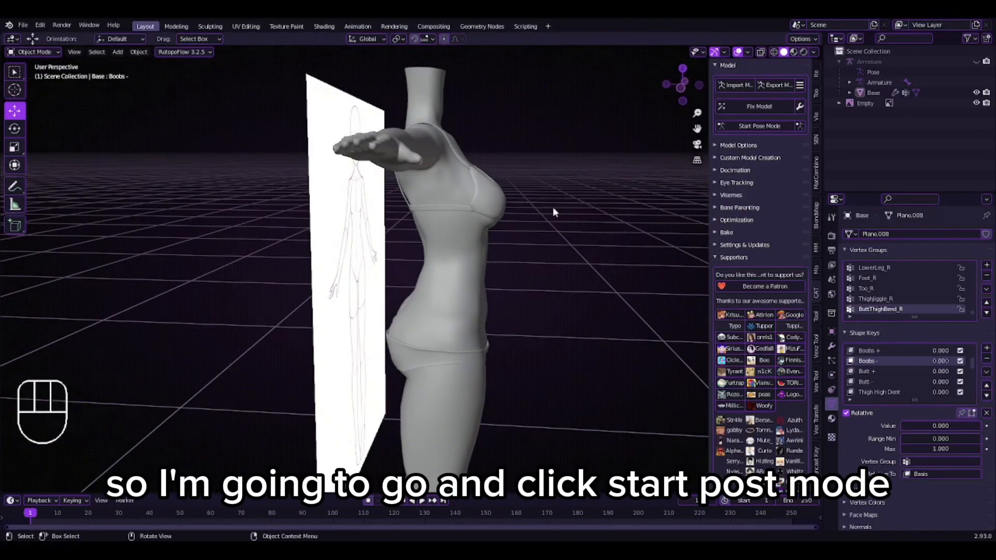
# Start the CATS Pose Mode on the armature and display the model as wireframe around the hips.
pyautogui.click(750, 127)
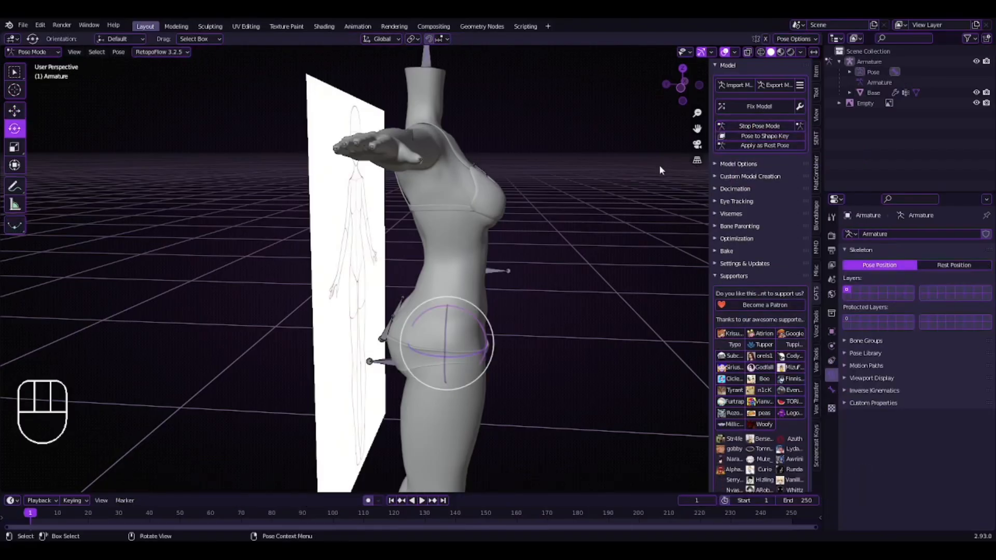
pyautogui.click(761, 52)
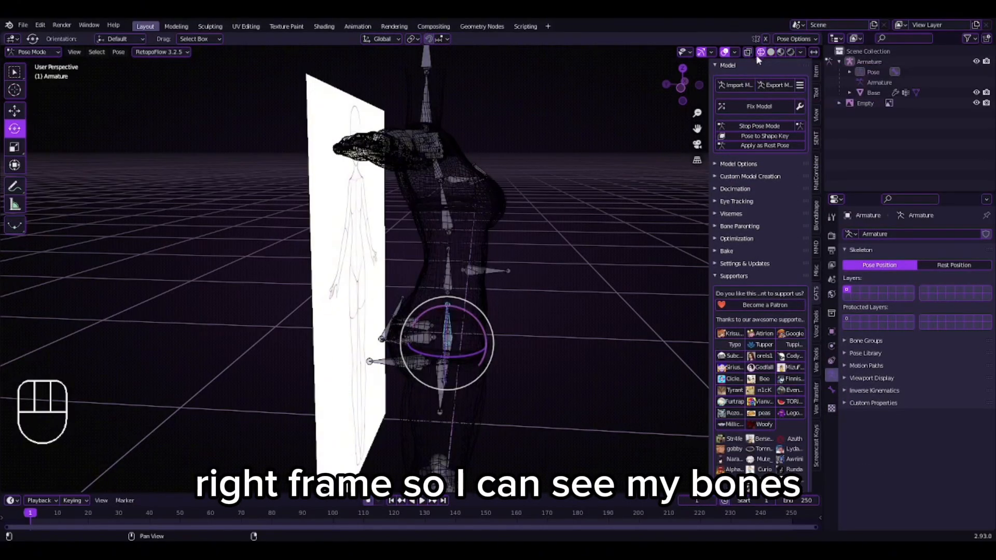
pyautogui.keyDown('shift'); pyautogui.moveTo(462, 391); pyautogui.dragTo(426, 333, button='middle'); pyautogui.keyUp('shift')
pyautogui.scroll(5, 478, 313)
# Find and select the Butt_L bone among the hip bones.
pyautogui.click(472, 321)
pyautogui.click(661, 240)
pyautogui.moveTo(651, 248); pyautogui.dragTo(623, 303, button='middle')
pyautogui.click(614, 190)
pyautogui.moveTo(236, 334); pyautogui.dragTo(430, 283, button='middle')
pyautogui.click(229, 278)
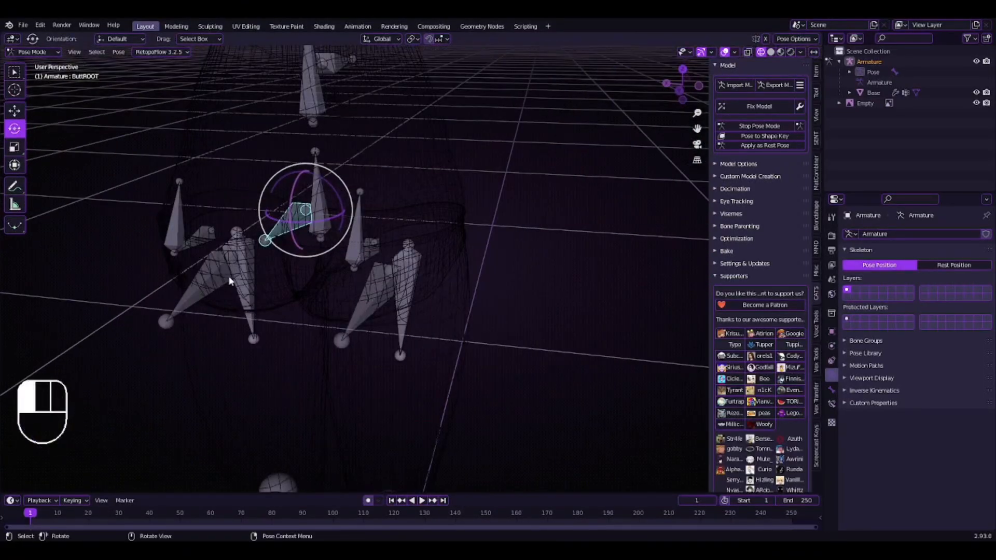
pyautogui.click(201, 238)
pyautogui.moveTo(201, 238); pyautogui.dragTo(307, 264, button='middle')
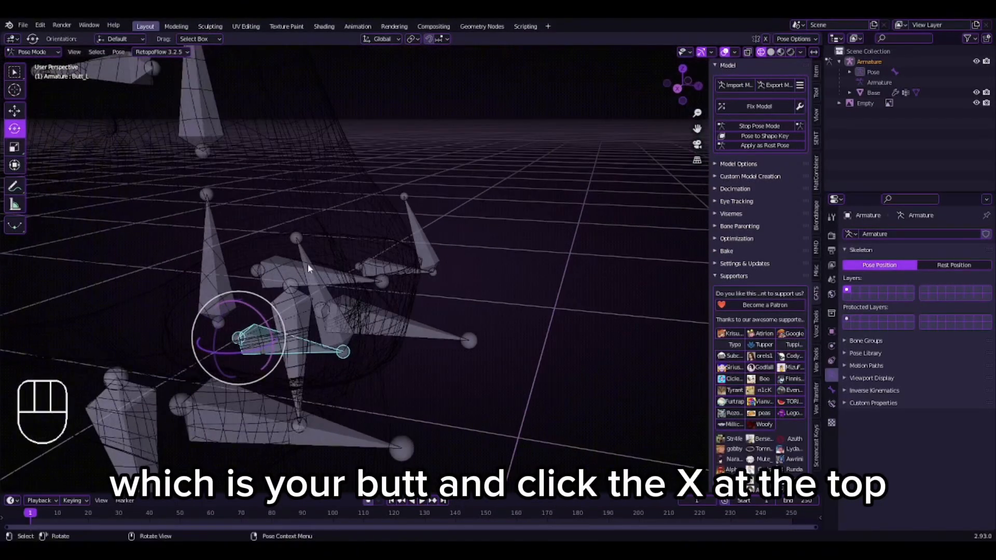
# Enable X-axis mirroring for the pose and return the viewport to solid shading.
pyautogui.moveTo(369, 312); pyautogui.dragTo(395, 318, button='middle')
pyautogui.scroll(-3, 396, 318)
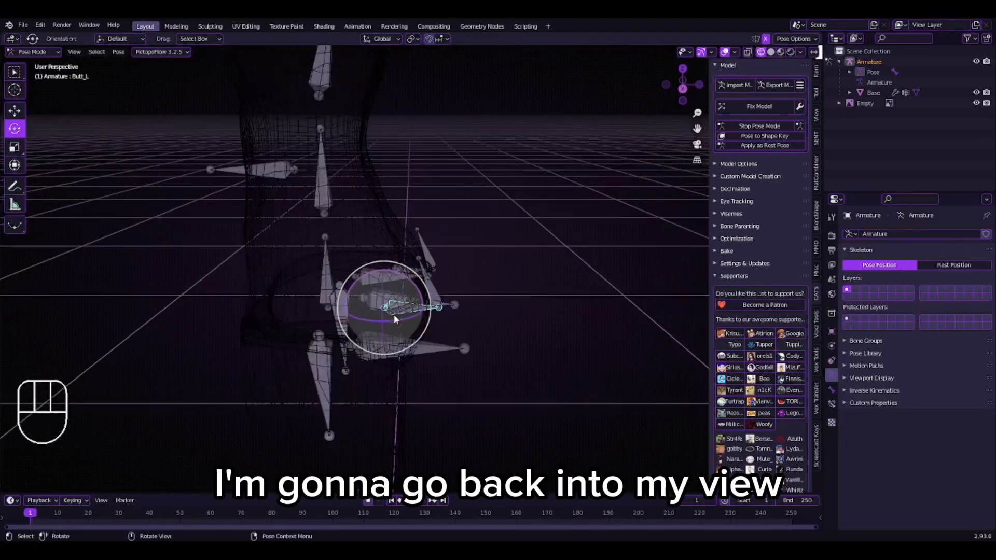
pyautogui.scroll(2, 395, 318)
pyautogui.click(771, 52)
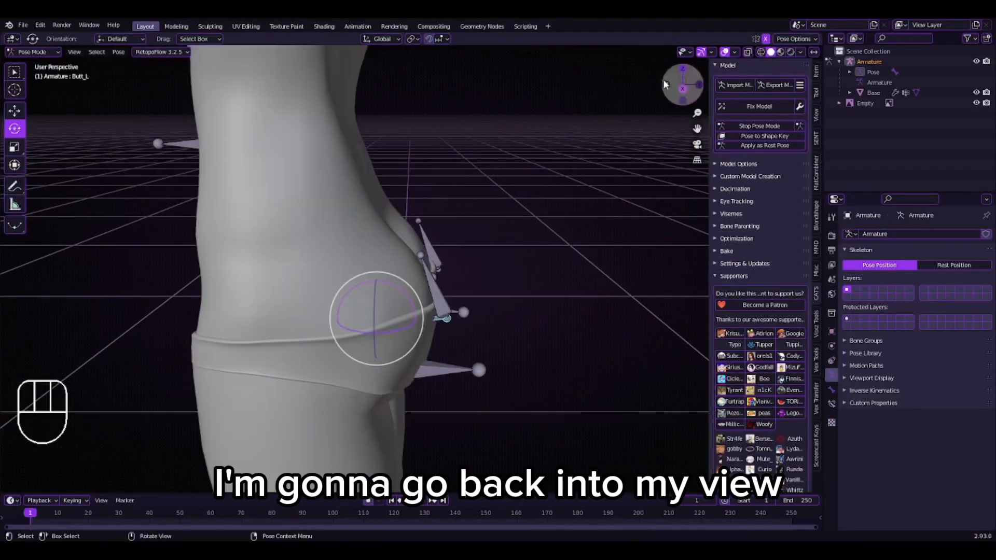
# Scale the Butt_L bone slightly with mirroring to enlarge the buttocks.
pyautogui.click(15, 148)
pyautogui.moveTo(362, 353); pyautogui.dragTo(354, 355)
pyautogui.moveTo(355, 355); pyautogui.dragTo(266, 338, button='middle')
# Reposition the mirrored butt bones slightly with the Move tool, working from the back and side views.
pyautogui.click(15, 110)
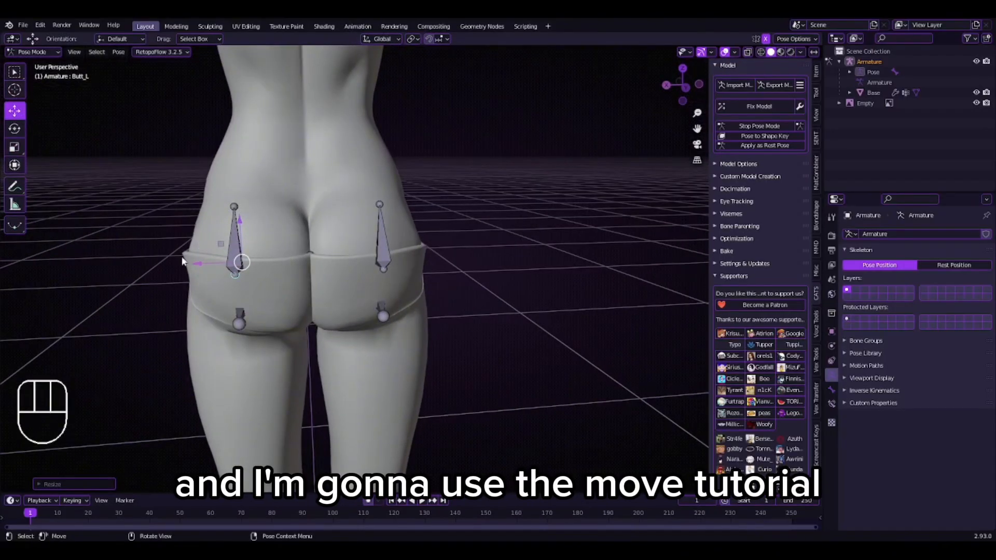
pyautogui.moveTo(201, 266); pyautogui.dragTo(190, 271)
pyautogui.moveTo(190, 271); pyautogui.dragTo(310, 263, button='middle')
pyautogui.moveTo(381, 230); pyautogui.dragTo(375, 253)
pyautogui.scroll(-5, 369, 268)
pyautogui.scroll(2, 391, 267)
pyautogui.moveTo(369, 268); pyautogui.dragTo(137, 269, button='middle')
pyautogui.scroll(1, 405, 273)
pyautogui.moveTo(404, 273); pyautogui.dragTo(424, 275, button='middle')
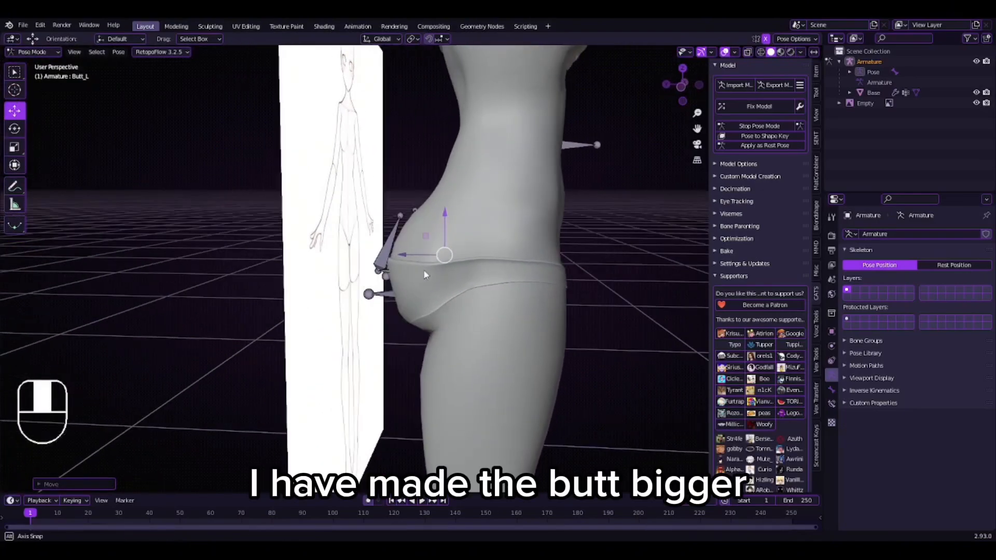
# Rescale the mirrored butt bones to refine the fullness of the buttocks in profile.
pyautogui.click(18, 149)
pyautogui.scroll(1, 400, 288)
pyautogui.moveTo(435, 285); pyautogui.dragTo(433, 291)
pyautogui.scroll(-2, 433, 293)
pyautogui.moveTo(433, 294); pyautogui.dragTo(395, 290, button='middle')
pyautogui.scroll(4, 378, 314)
pyautogui.moveTo(214, 254); pyautogui.dragTo(273, 269, button='middle')
pyautogui.press('s')
pyautogui.click(118, 279)
pyautogui.scroll(-5, 397, 285)
pyautogui.scroll(-5, 396, 285)
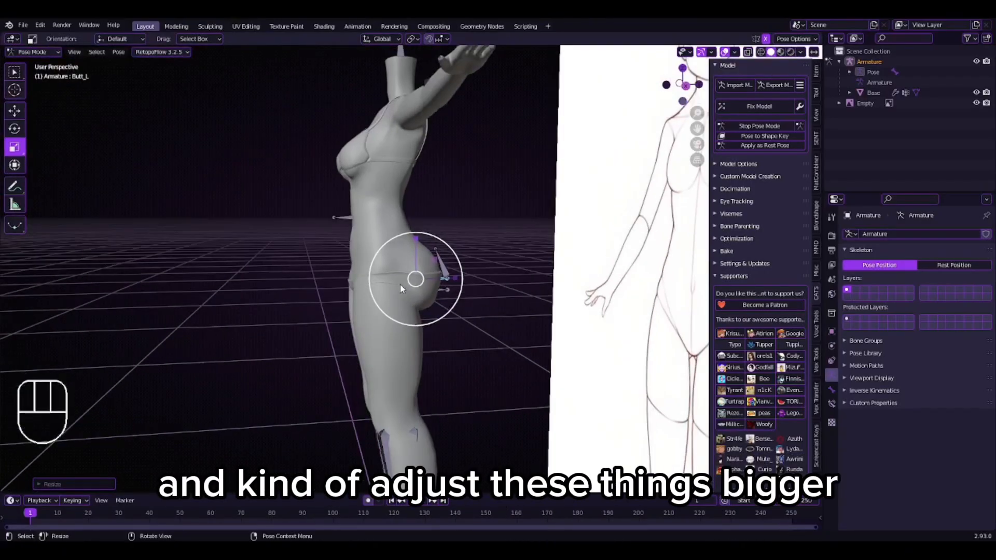
# Apply the adjusted pose as the armature's rest pose and view the body from the front.
pyautogui.scroll(5, 407, 284)
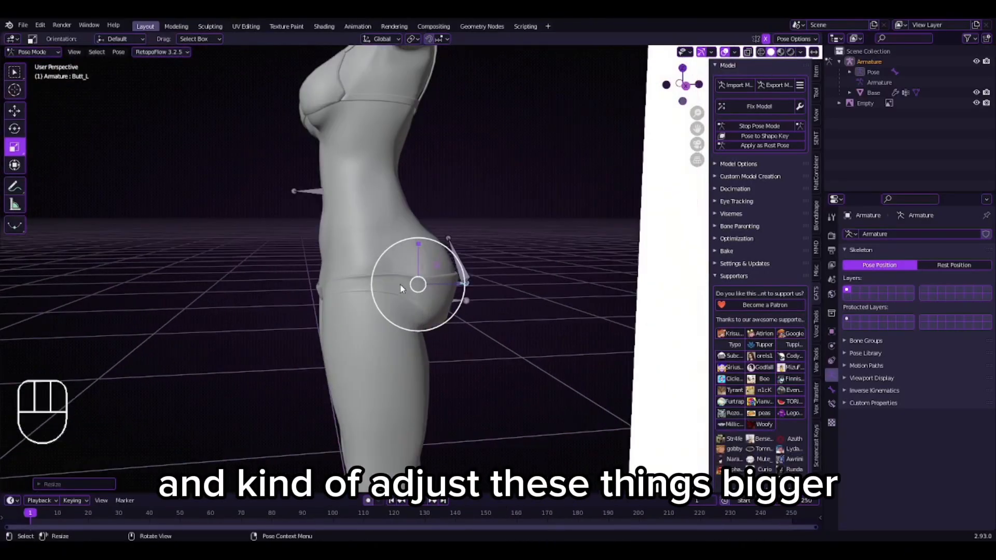
pyautogui.click(750, 147)
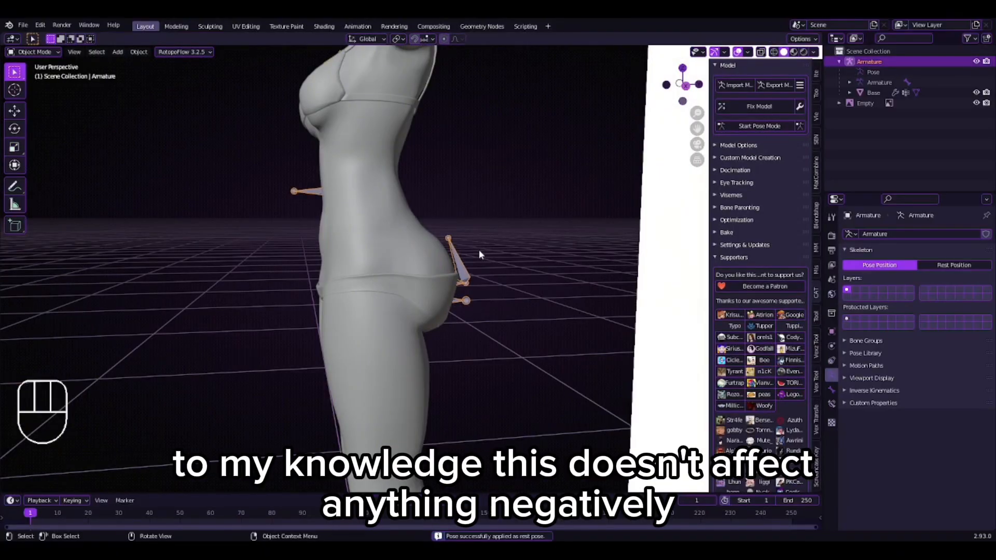
pyautogui.moveTo(477, 249); pyautogui.dragTo(307, 256, button='middle')
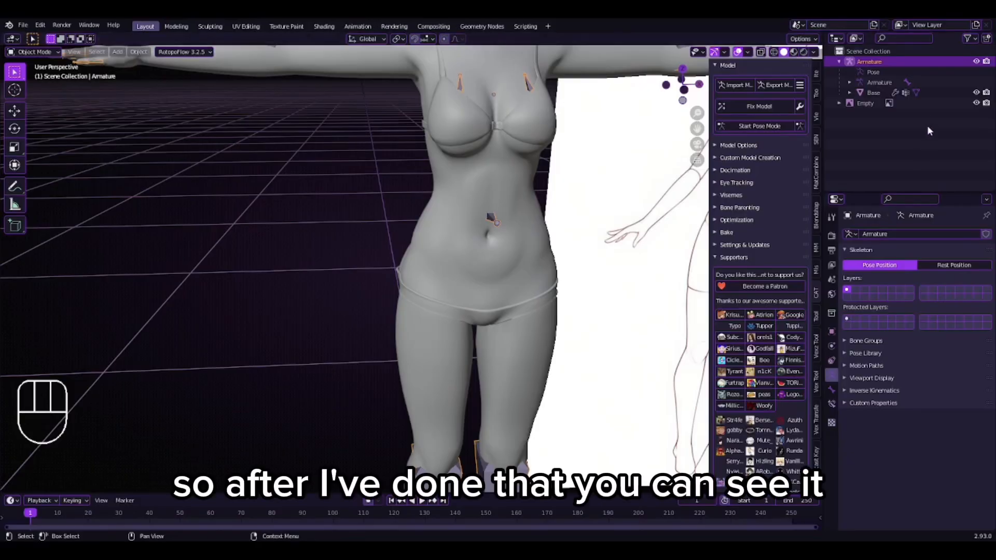
# Select the Base mesh, hide the armature and return to Sculpt Mode.
pyautogui.click(947, 94)
pyautogui.moveTo(456, 260); pyautogui.dragTo(492, 260, button='middle')
pyautogui.scroll(3, 491, 261)
pyautogui.click(976, 61)
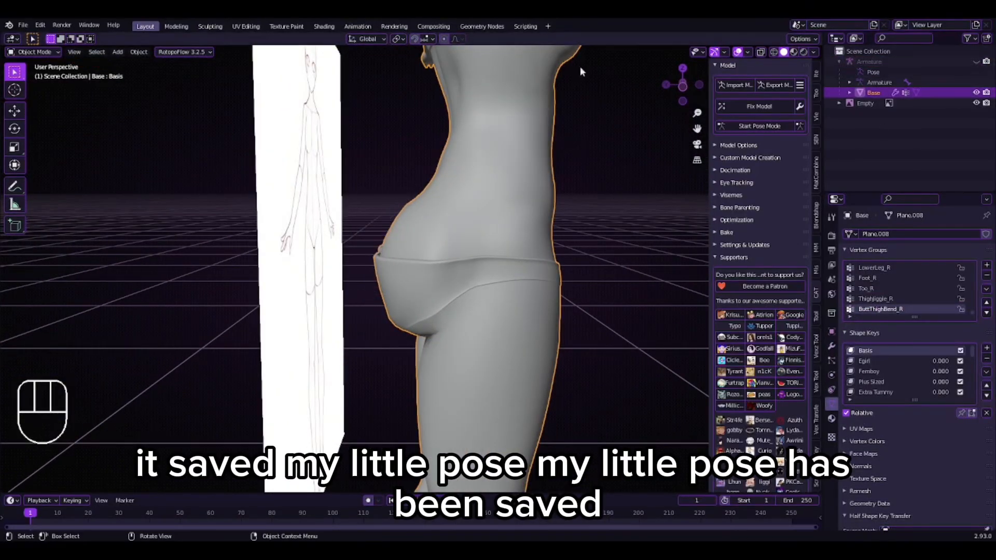
pyautogui.click(51, 53)
pyautogui.click(31, 86)
# Pull the lower part of the buttocks backward with Elastic Deform in the side view.
pyautogui.scroll(3, 432, 356)
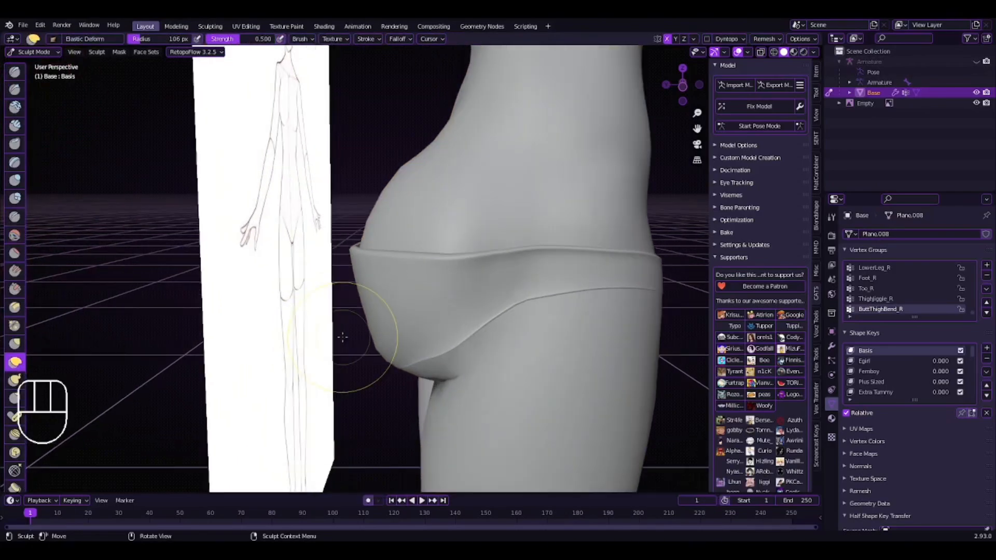
pyautogui.moveTo(432, 356); pyautogui.dragTo(378, 360)
pyautogui.moveTo(378, 360)
pyautogui.mouseDown(button='middle')
pyautogui.moveTo(645, 349)
pyautogui.moveTo(489, 348)
pyautogui.moveTo(490, 319)
pyautogui.mouseUp(button='middle')
# Soften the crease where the buttocks meet the thighs with the Smooth brush and check the shape from side and back.
pyautogui.click(15, 235)
pyautogui.moveTo(460, 428); pyautogui.dragTo(460, 394, button='middle')
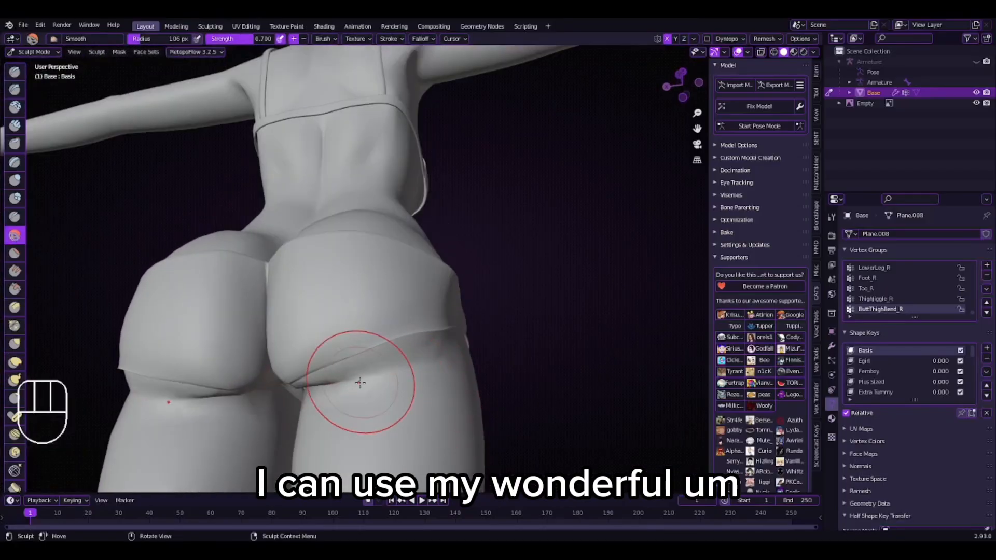
pyautogui.moveTo(360, 383); pyautogui.dragTo(311, 390)
pyautogui.moveTo(309, 390); pyautogui.dragTo(440, 437, button='middle')
pyautogui.scroll(-4, 440, 437)
pyautogui.moveTo(441, 402); pyautogui.dragTo(443, 412, button='middle')
pyautogui.scroll(3, 442, 411)
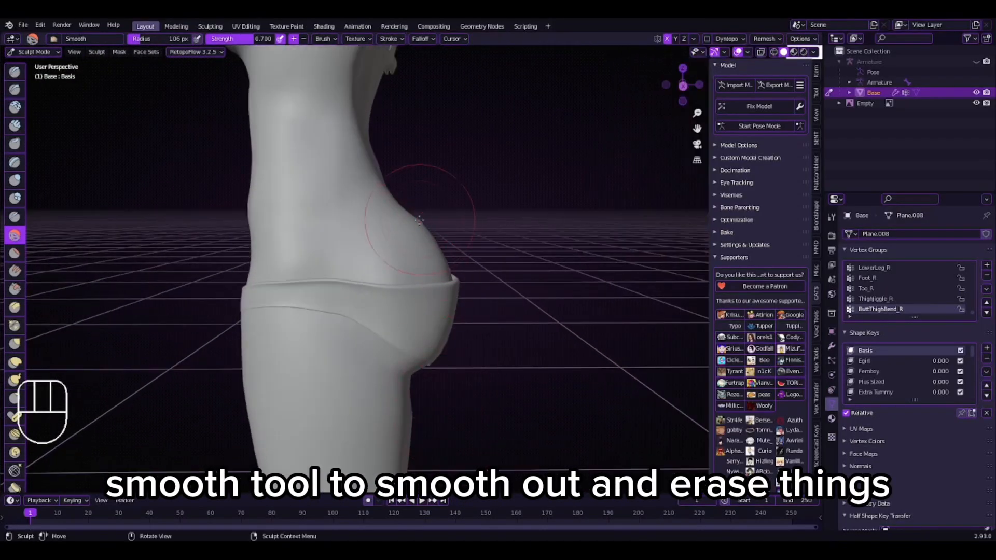
pyautogui.moveTo(419, 220); pyautogui.dragTo(260, 249, button='middle')
pyautogui.scroll(3, 259, 249)
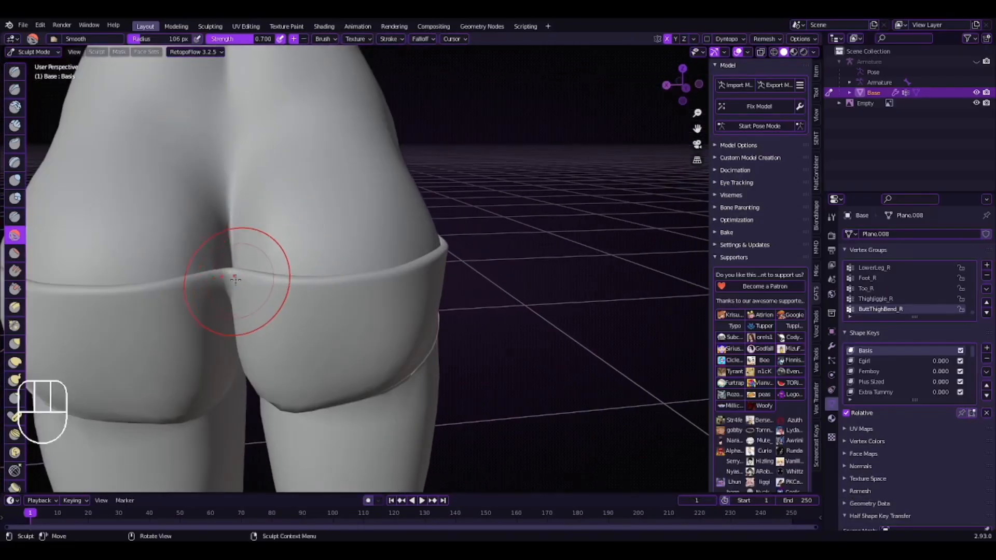
pyautogui.moveTo(222, 333); pyautogui.dragTo(243, 324, button='middle')
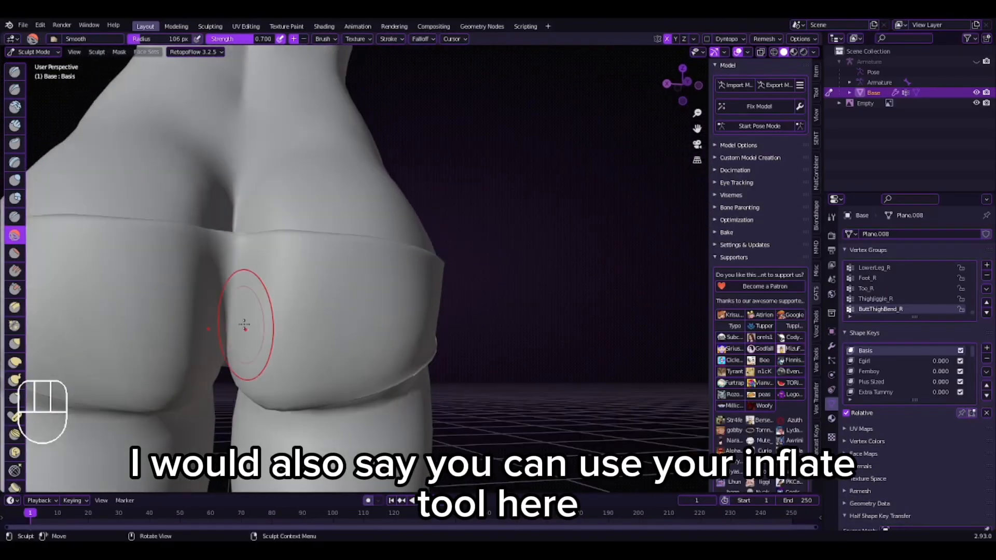
# Switch to the Inflate/Deflate brush and examine the buttocks from the back and side.
pyautogui.click(15, 179)
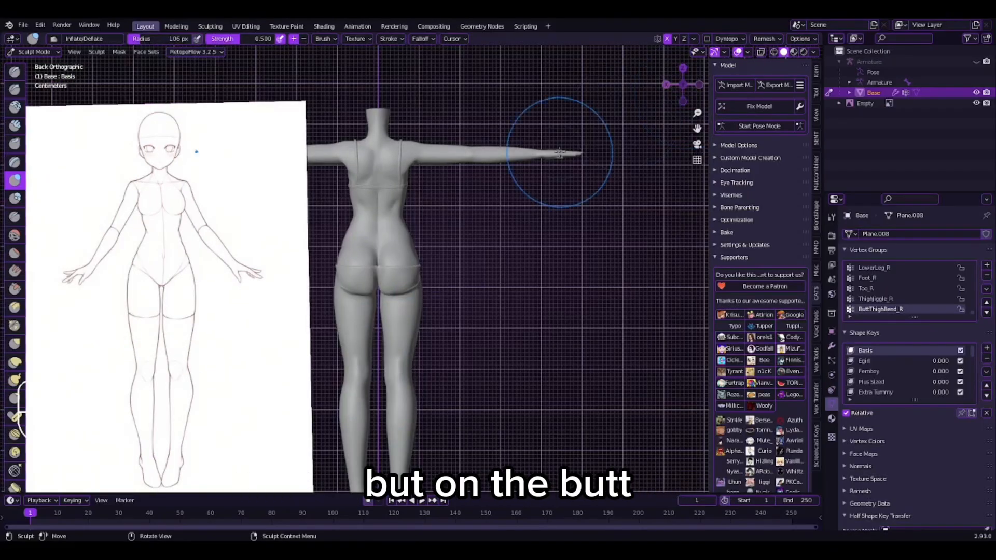
pyautogui.scroll(2, 448, 323)
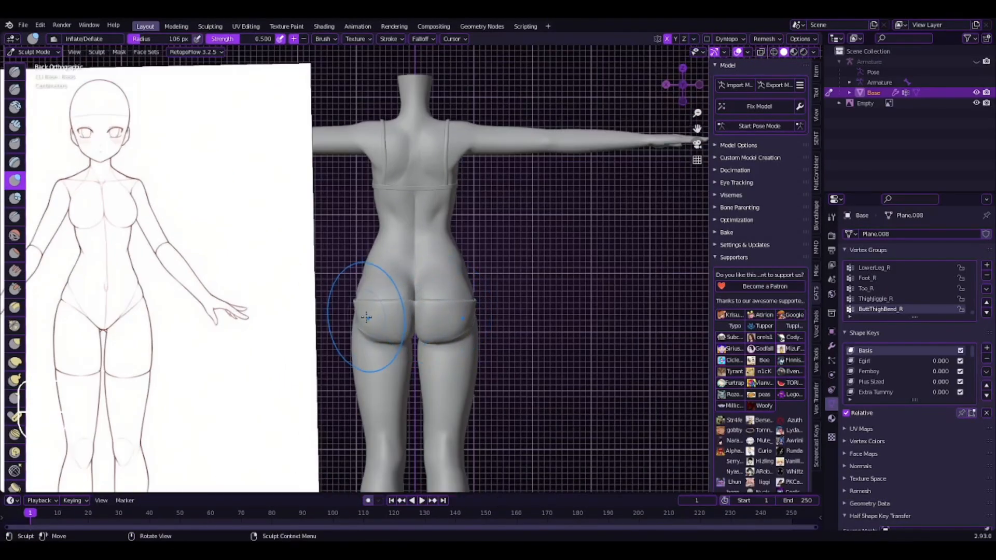
pyautogui.moveTo(391, 285); pyautogui.dragTo(500, 291, button='middle')
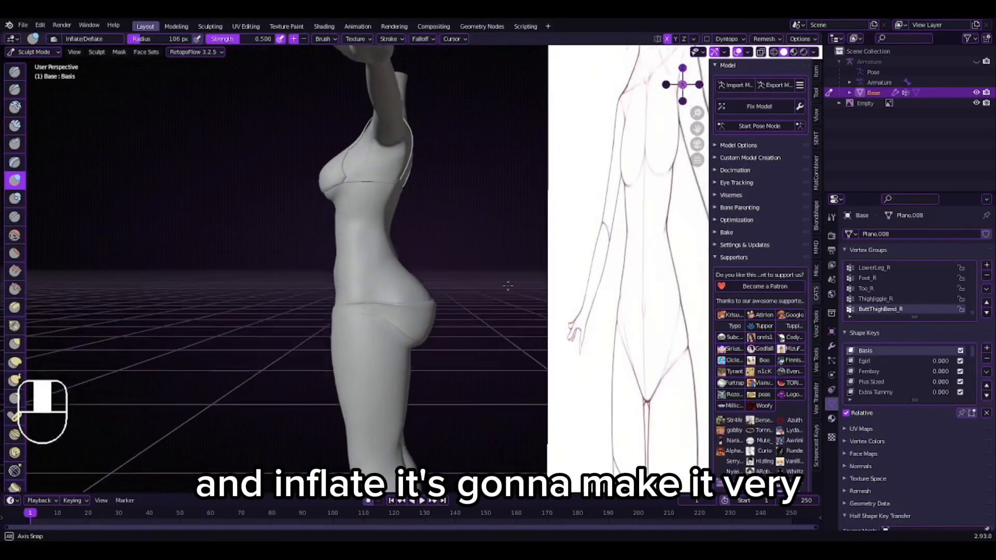
pyautogui.scroll(-3, 500, 290)
pyautogui.scroll(5, 479, 297)
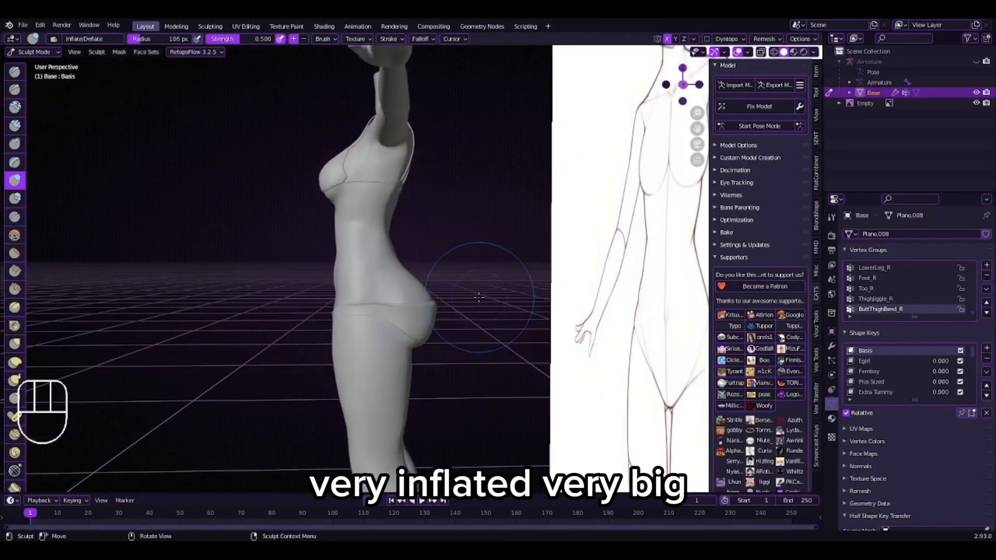
# Switch to the Elastic Deform brush and examine the buttocks and hips from above, the side and the front.
pyautogui.click(20, 364)
pyautogui.scroll(5, 342, 347)
pyautogui.scroll(-5, 336, 360)
pyautogui.moveTo(356, 333); pyautogui.dragTo(255, 416, button='middle')
pyautogui.scroll(5, 322, 297)
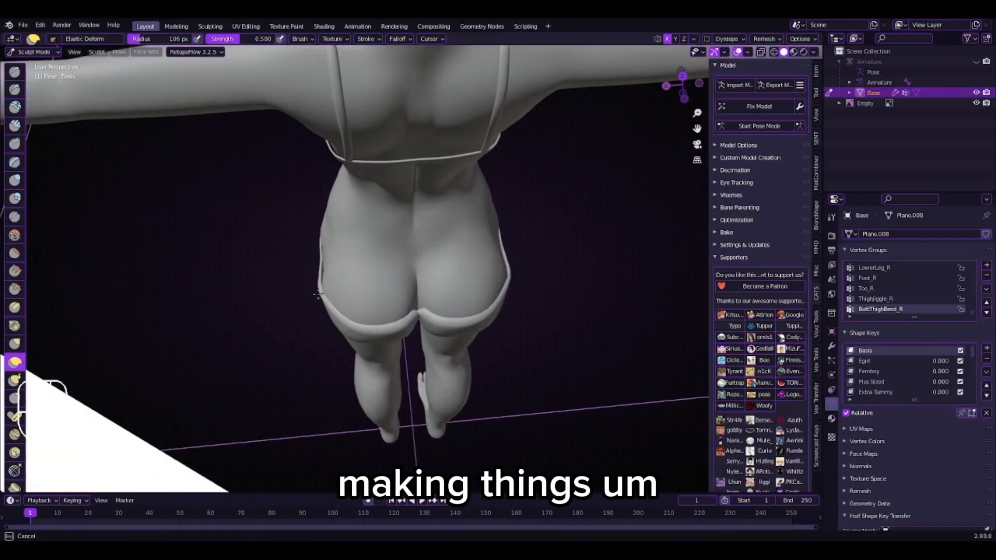
pyautogui.scroll(-5, 318, 295)
pyautogui.moveTo(306, 325); pyautogui.dragTo(418, 251, button='middle')
pyautogui.scroll(4, 422, 248)
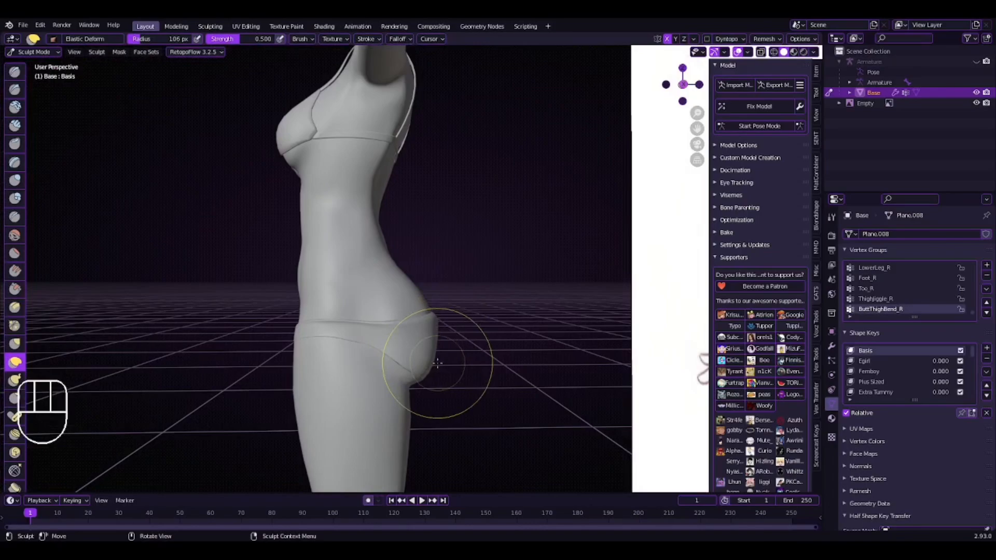
pyautogui.scroll(2, 438, 363)
pyautogui.moveTo(437, 364); pyautogui.dragTo(555, 352, button='middle')
pyautogui.scroll(-5, 500, 345)
pyautogui.scroll(4, 555, 351)
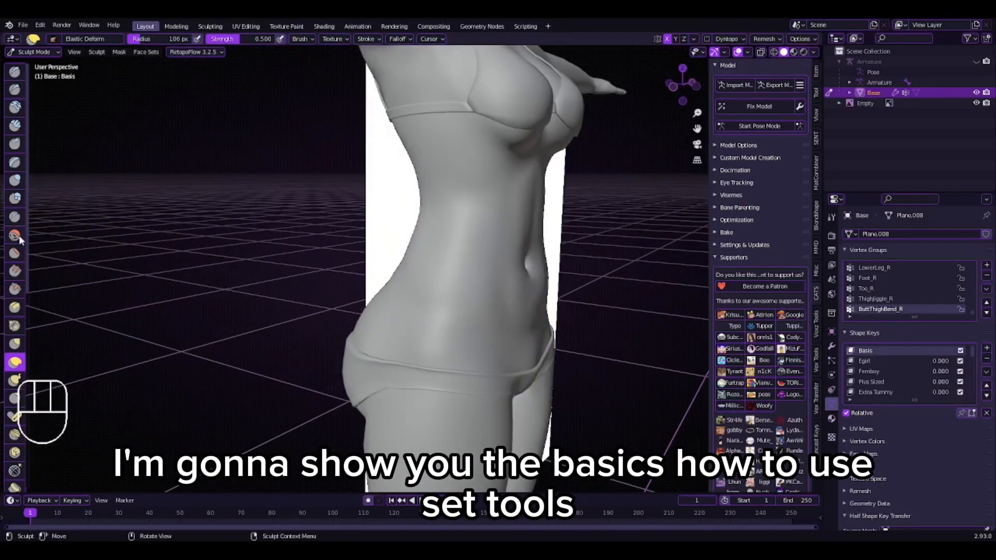
# Switch to the Smooth brush and inspect the buttocks, hips and overall body shape from the back and front.
pyautogui.click(15, 235)
pyautogui.moveTo(355, 396); pyautogui.dragTo(394, 363, button='middle')
pyautogui.scroll(4, 409, 337)
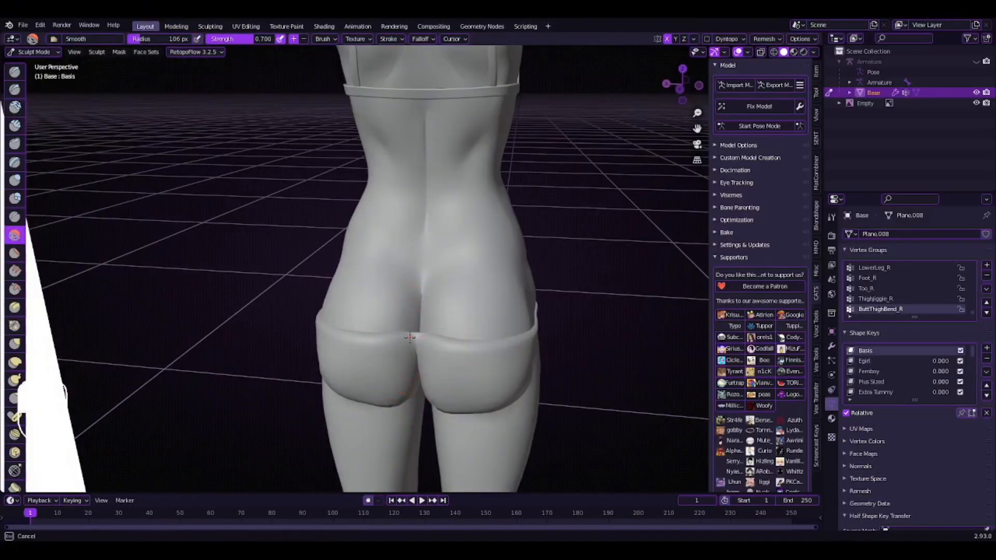
pyautogui.scroll(-1, 331, 325)
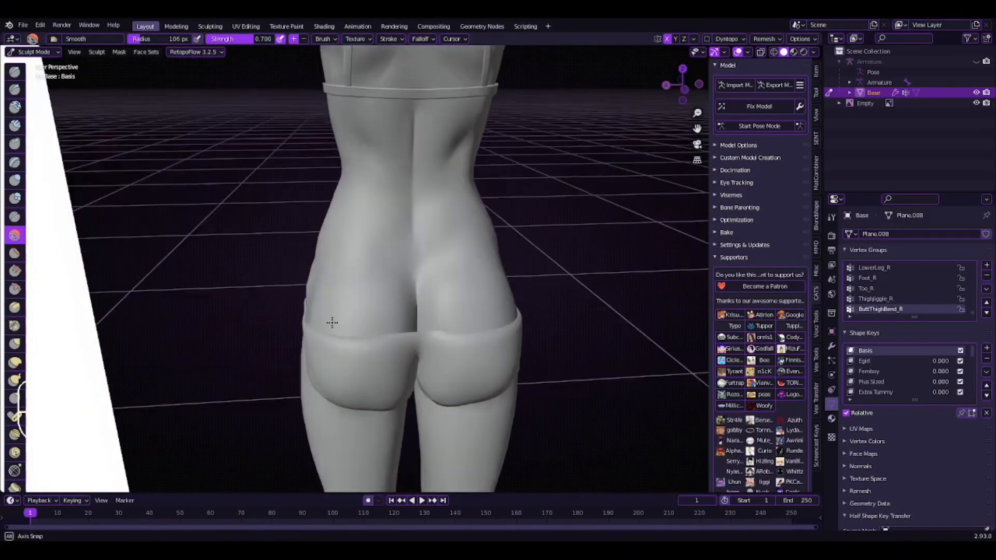
pyautogui.moveTo(330, 323); pyautogui.dragTo(451, 330, button='middle')
pyautogui.scroll(-3, 420, 311)
pyautogui.scroll(4, 421, 311)
pyautogui.scroll(4, 425, 329)
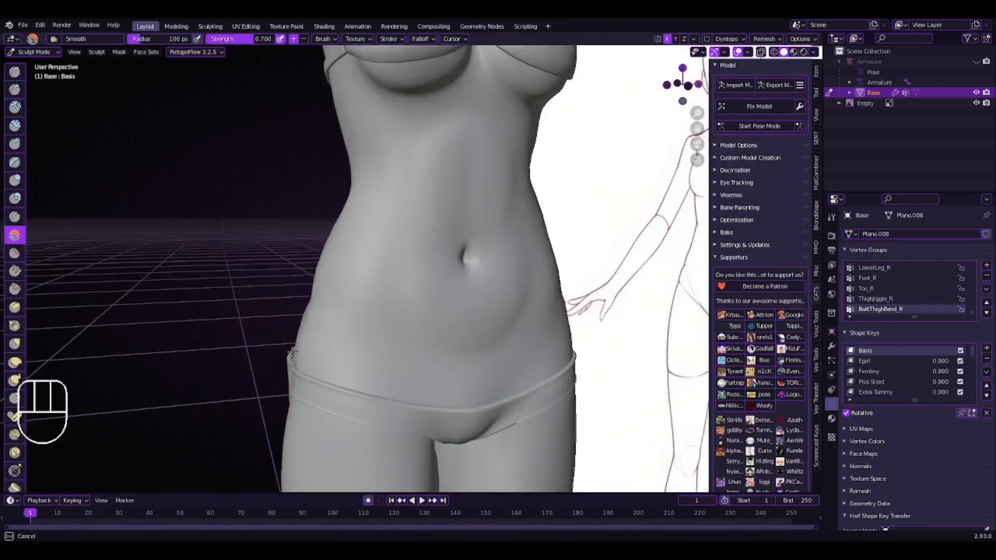
pyautogui.moveTo(292, 353); pyautogui.dragTo(378, 331, button='middle')
pyautogui.scroll(-4, 378, 331)
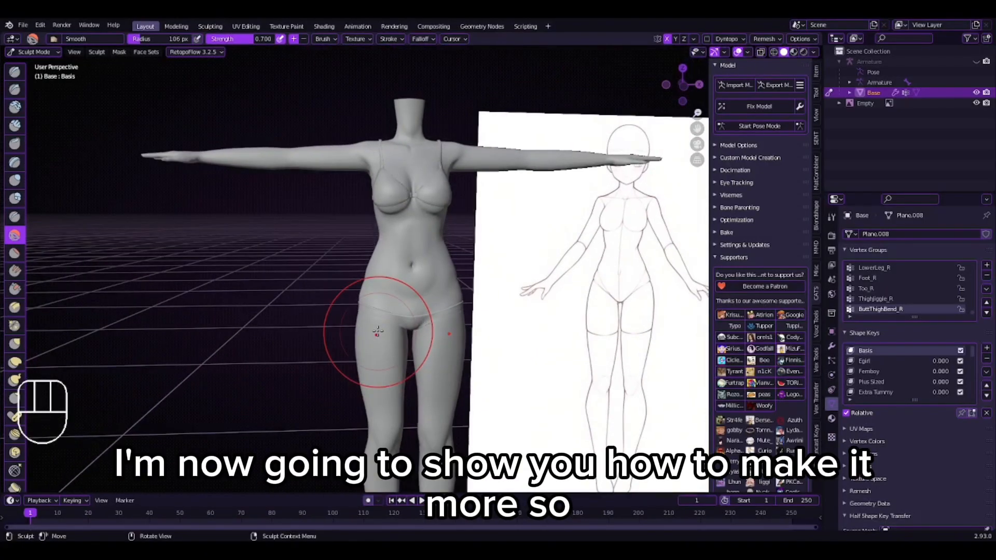
# Return to Object Mode and delete the reference drawing beside the body.
pyautogui.click(34, 52)
pyautogui.click(37, 63)
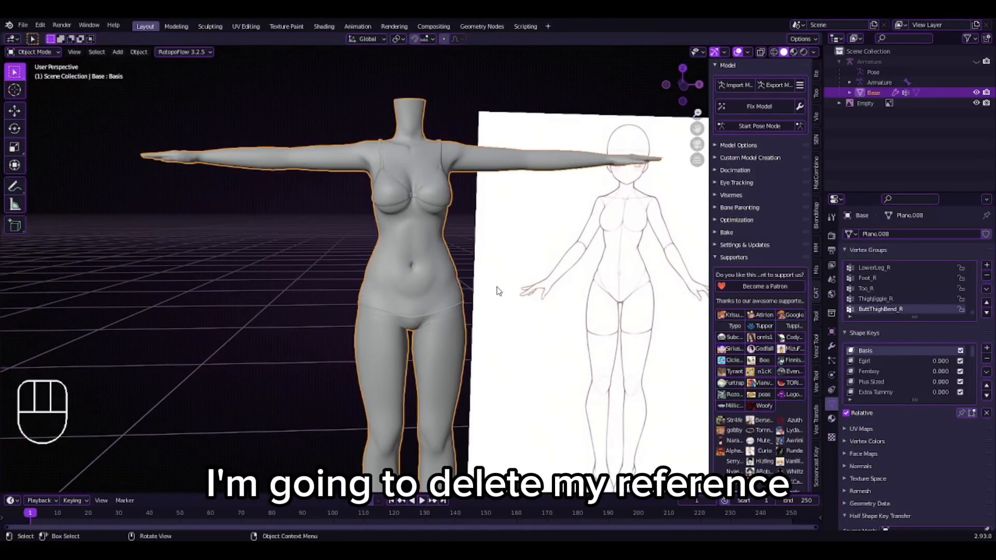
pyautogui.click(524, 287)
pyautogui.rightClick(545, 288)
pyautogui.click(529, 405)
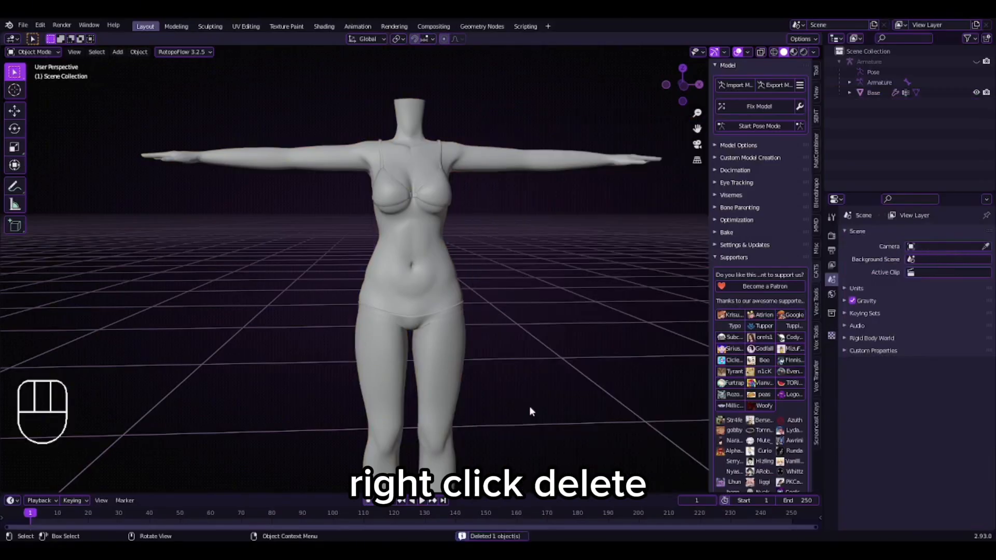
# Select the Base mesh and enter Sculpt Mode in the front orthographic view.
pyautogui.click(604, 160)
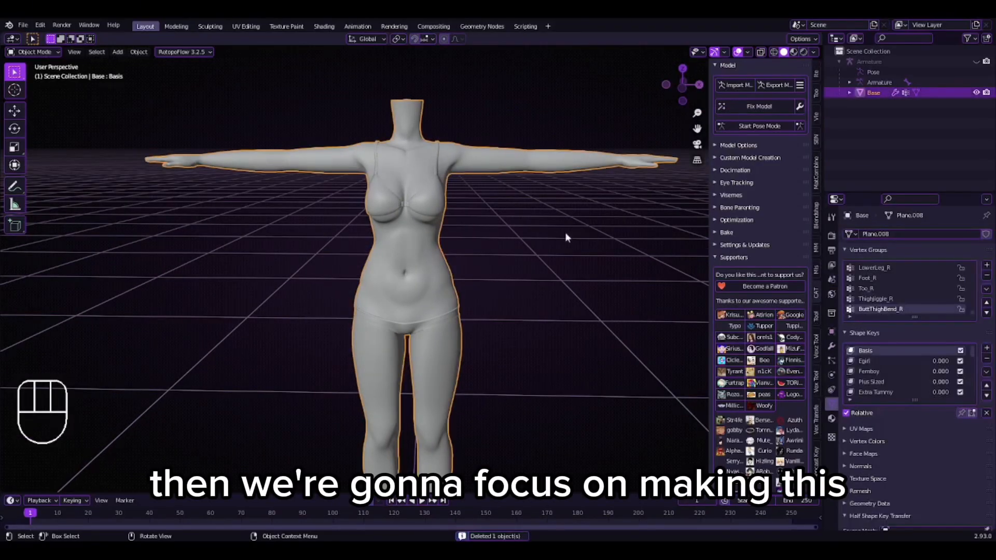
pyautogui.click(682, 88)
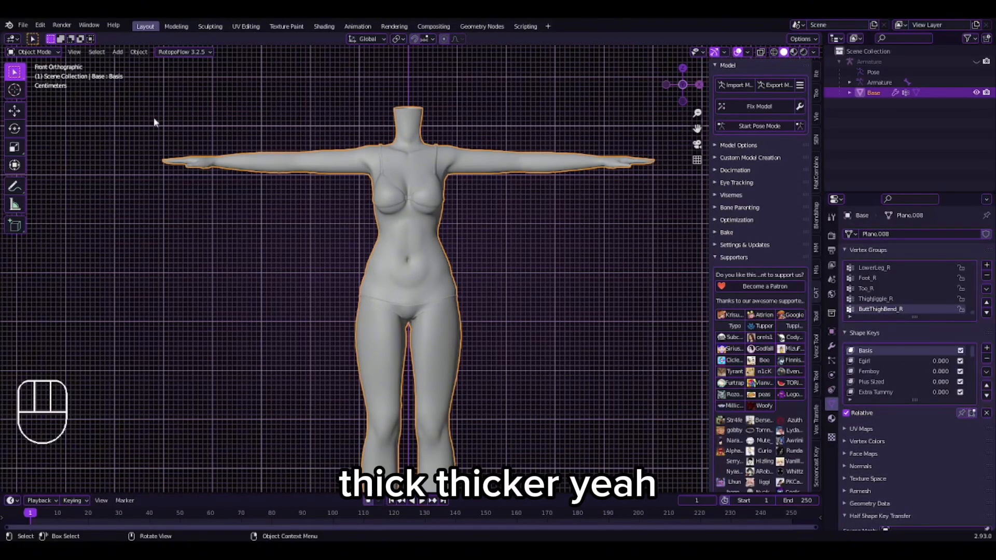
pyautogui.click(34, 52)
pyautogui.click(31, 88)
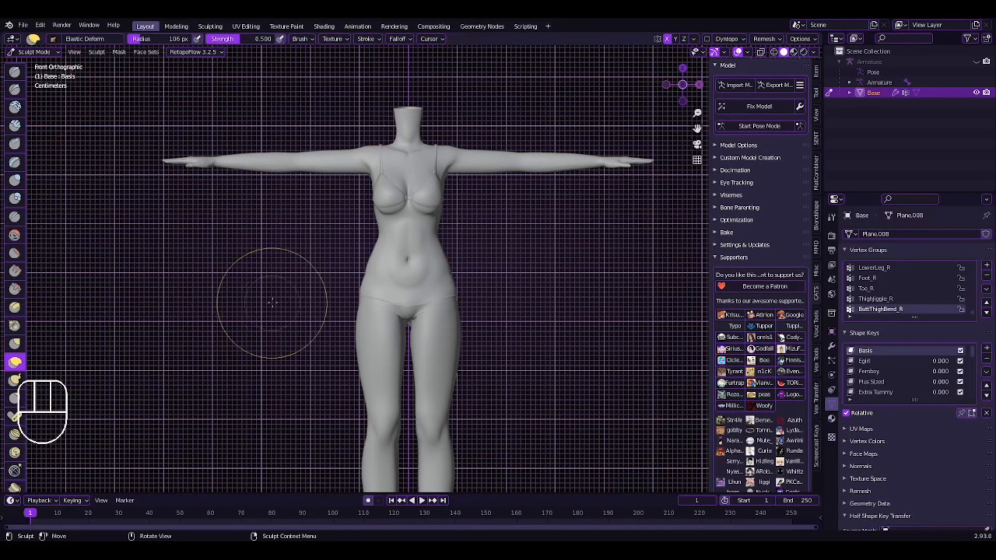
# Pull both hips outward with Elastic Deform in the front view and check the wider silhouette.
pyautogui.scroll(2, 331, 287)
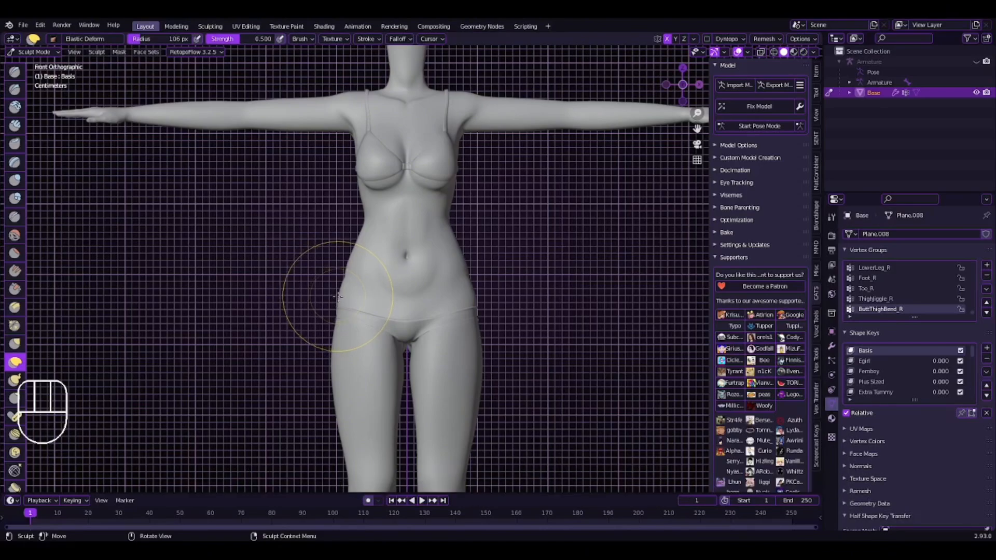
pyautogui.scroll(-2, 336, 293)
pyautogui.moveTo(348, 303); pyautogui.dragTo(329, 303)
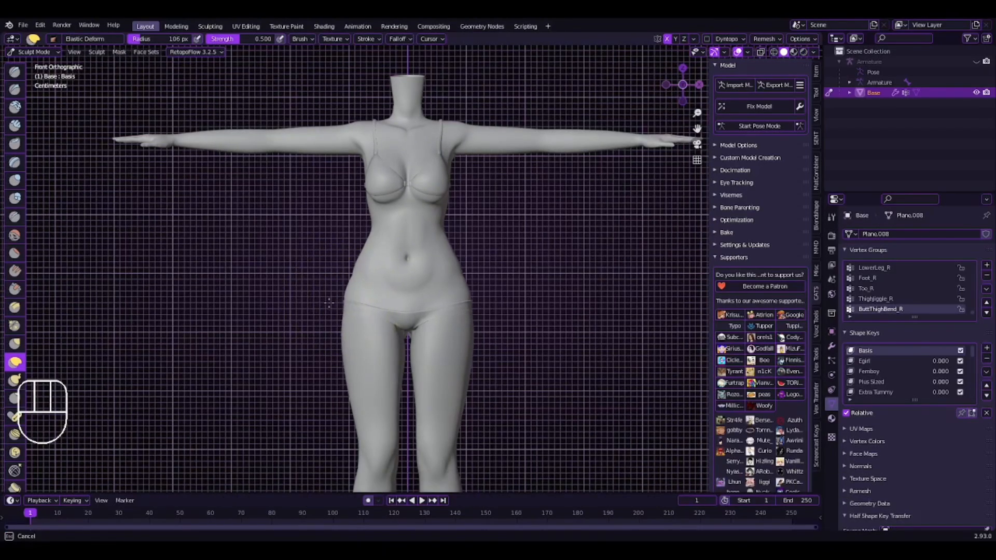
pyautogui.scroll(-4, 327, 384)
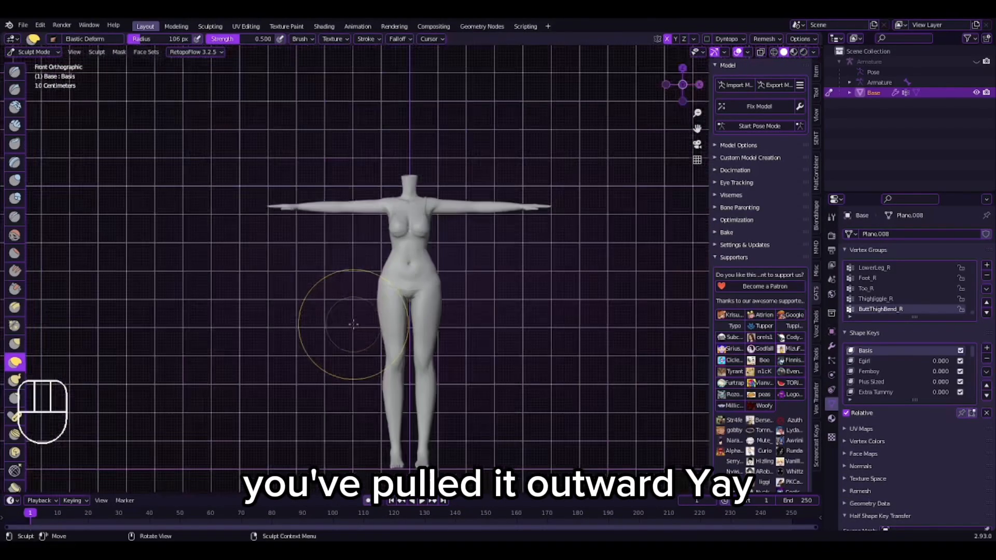
pyautogui.scroll(5, 360, 318)
pyautogui.moveTo(361, 318); pyautogui.dragTo(482, 257, button='middle')
pyautogui.scroll(-2, 222, 356)
# Thicken the thighs with the Inflate/Deflate brush from the front and check their volume from the side.
pyautogui.click(684, 84)
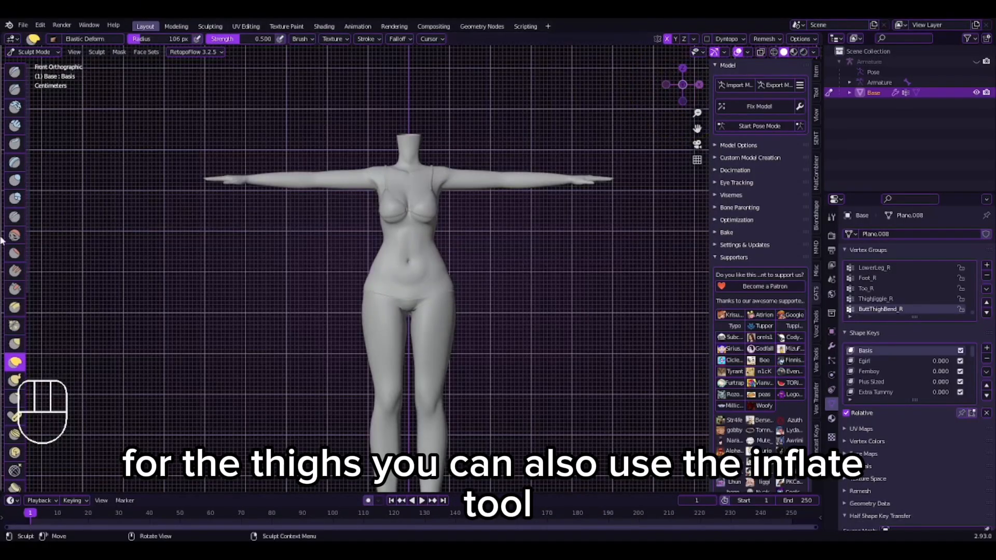
pyautogui.click(15, 181)
pyautogui.scroll(4, 368, 331)
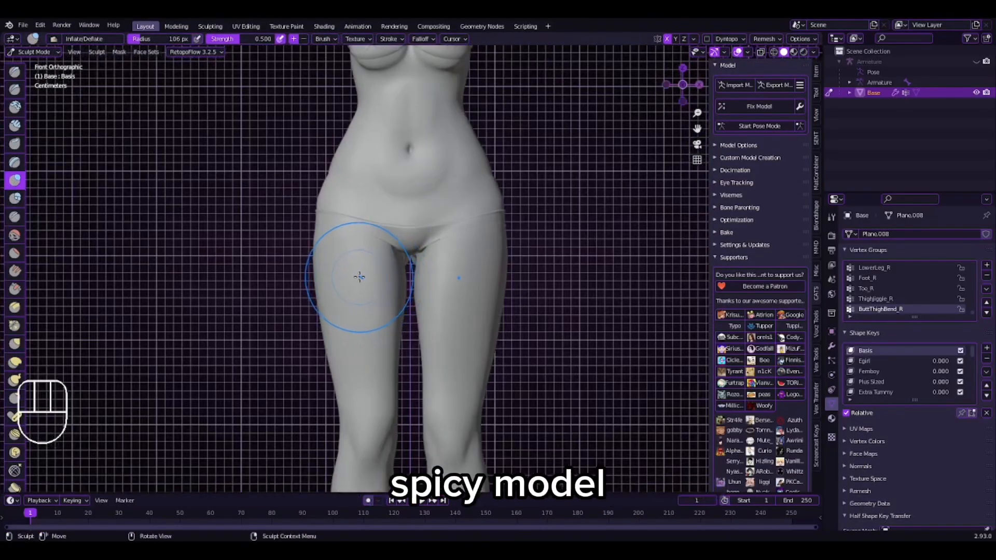
pyautogui.scroll(-4, 361, 279)
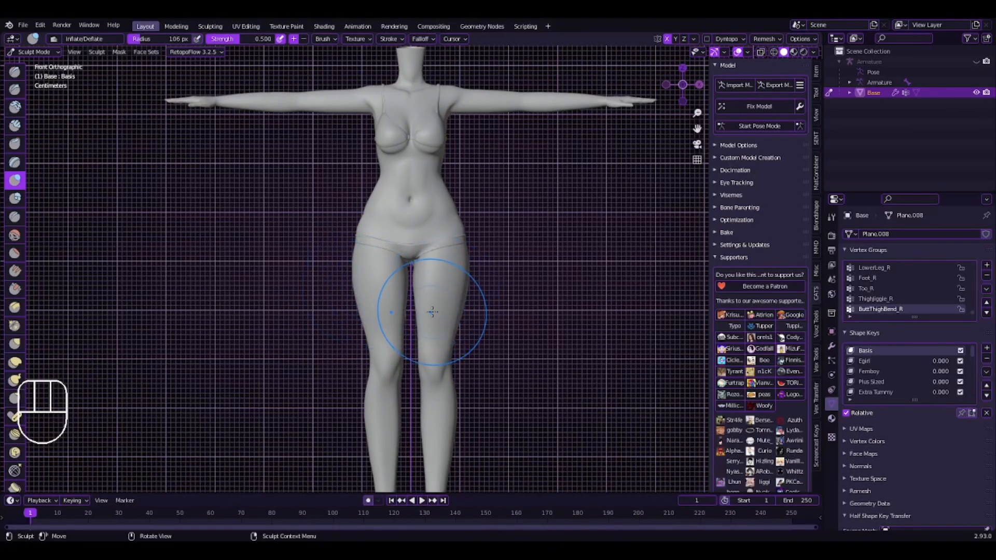
pyautogui.moveTo(432, 312)
pyautogui.mouseDown(button='middle')
pyautogui.moveTo(546, 314)
pyautogui.moveTo(373, 298)
pyautogui.moveTo(444, 313)
pyautogui.moveTo(404, 318)
pyautogui.mouseUp(button='middle')
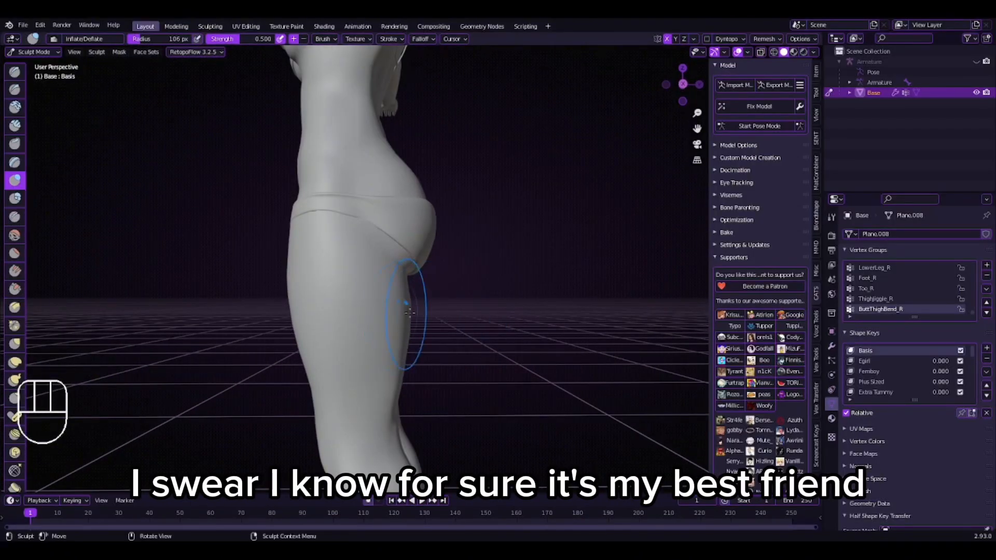
pyautogui.scroll(-5, 386, 336)
pyautogui.scroll(5, 406, 347)
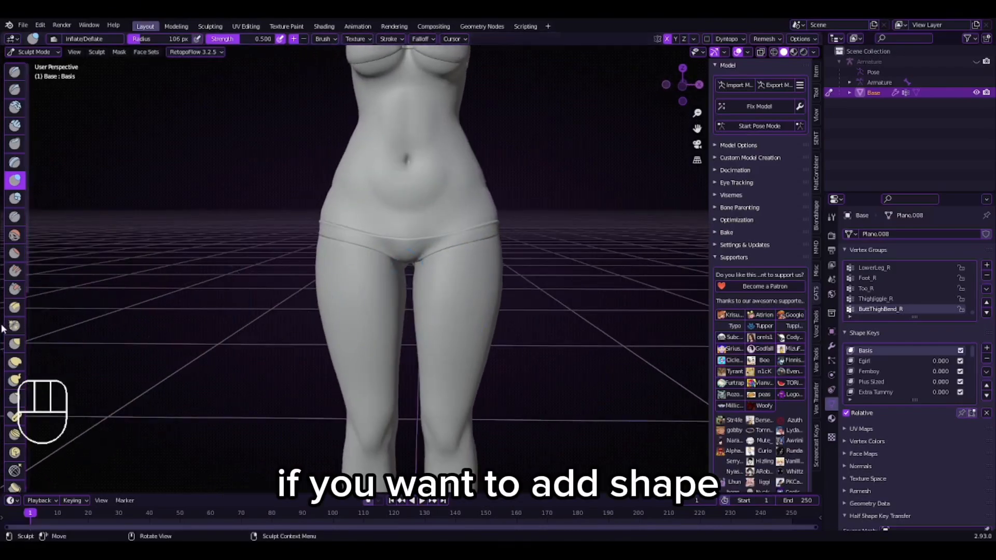
# Curve the outer thighs inward above the knees with Elastic Deform in the front view, undoing the last stroke.
pyautogui.click(15, 361)
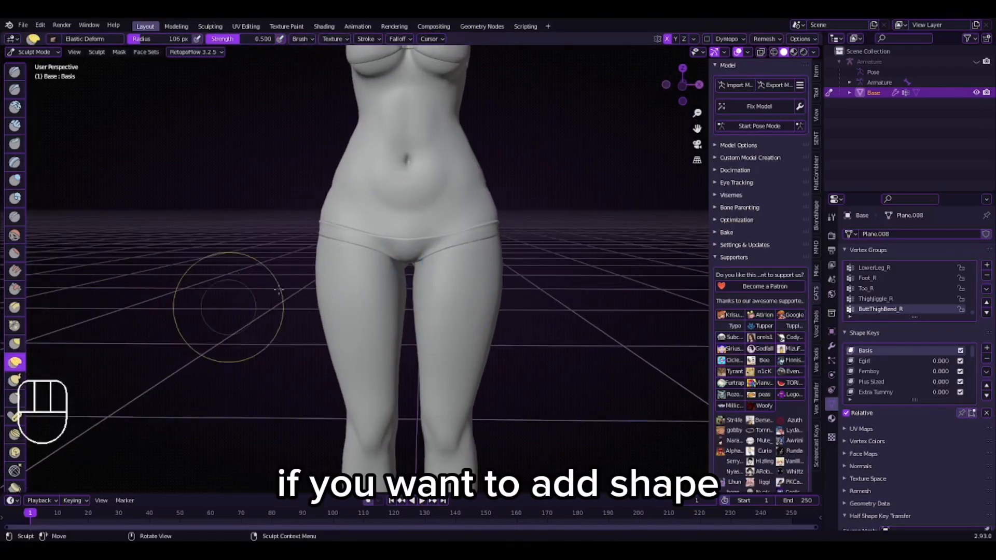
pyautogui.click(683, 85)
pyautogui.scroll(3, 337, 364)
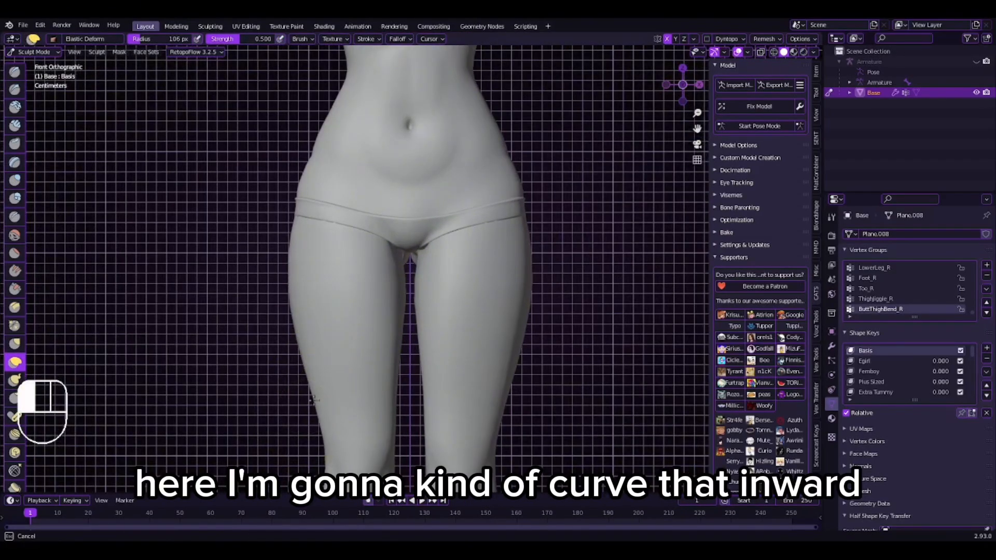
pyautogui.moveTo(304, 411); pyautogui.dragTo(329, 395)
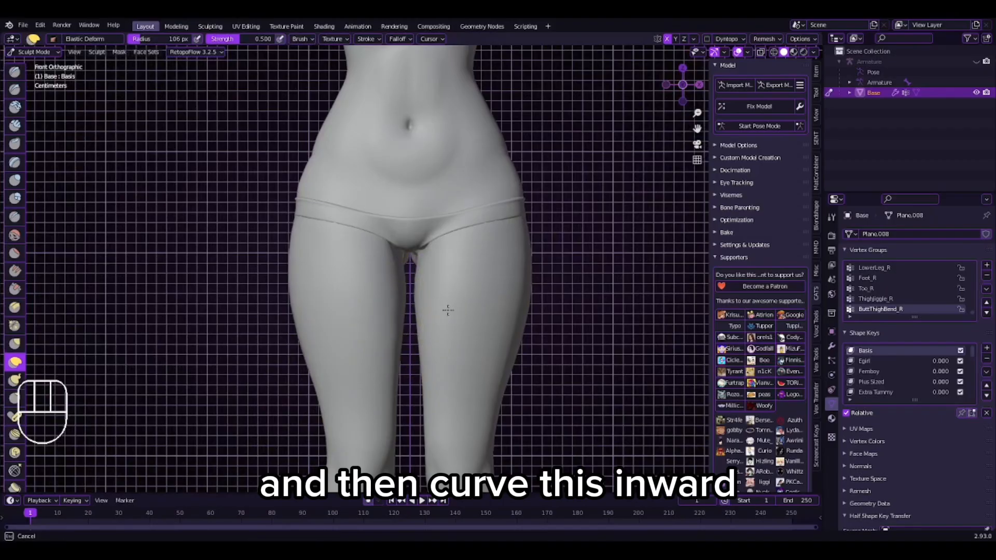
pyautogui.hotkey('ctrl', 'z')
# Refine the inner and outer thigh contours with Elastic Deform in the front view.
pyautogui.scroll(2, 409, 311)
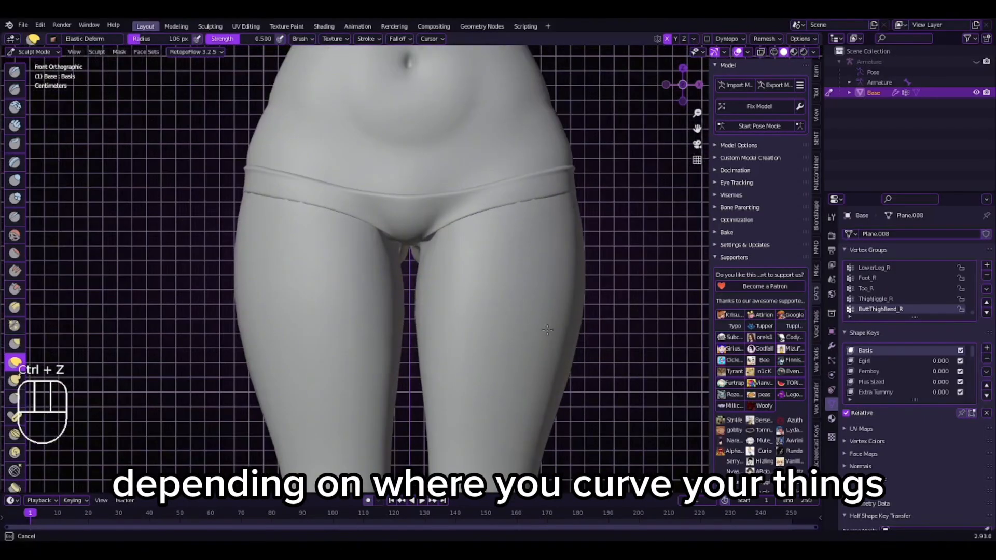
pyautogui.moveTo(547, 330)
pyautogui.mouseDown()
pyautogui.moveTo(464, 356)
pyautogui.moveTo(413, 316)
pyautogui.mouseUp()
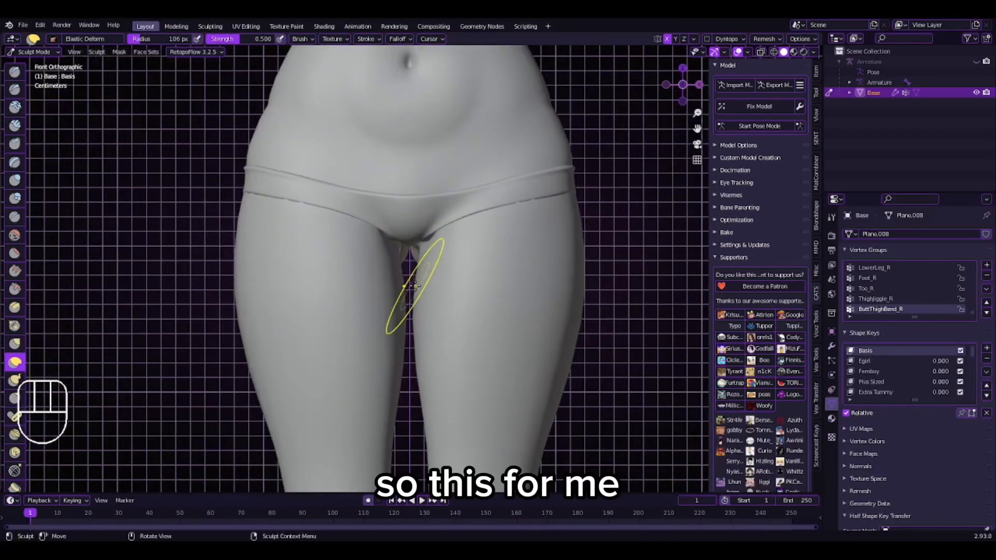
pyautogui.scroll(-6, 415, 290)
pyautogui.keyDown('shift'); pyautogui.moveTo(415, 306); pyautogui.dragTo(407, 259, button='middle'); pyautogui.keyUp('shift')
pyautogui.scroll(5, 399, 281)
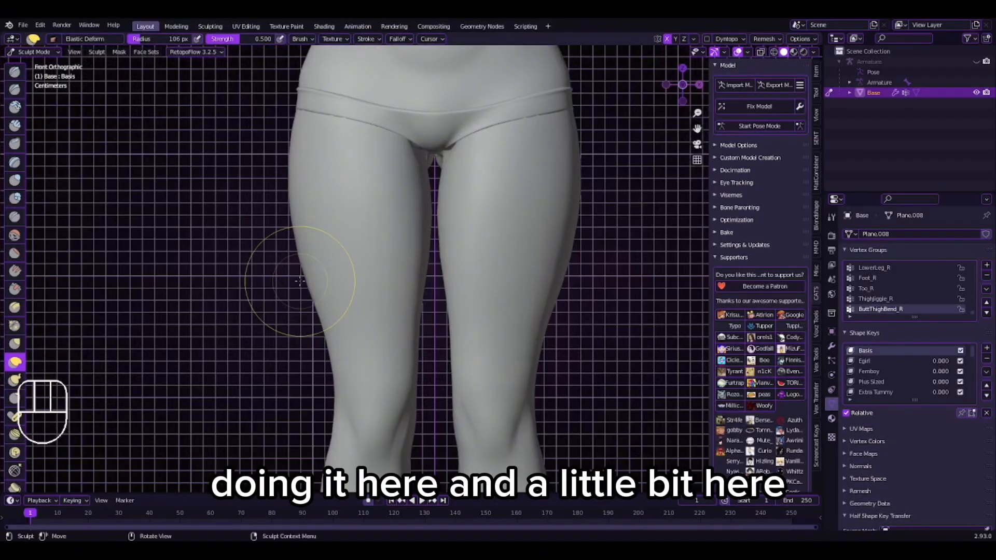
pyautogui.scroll(-6, 300, 282)
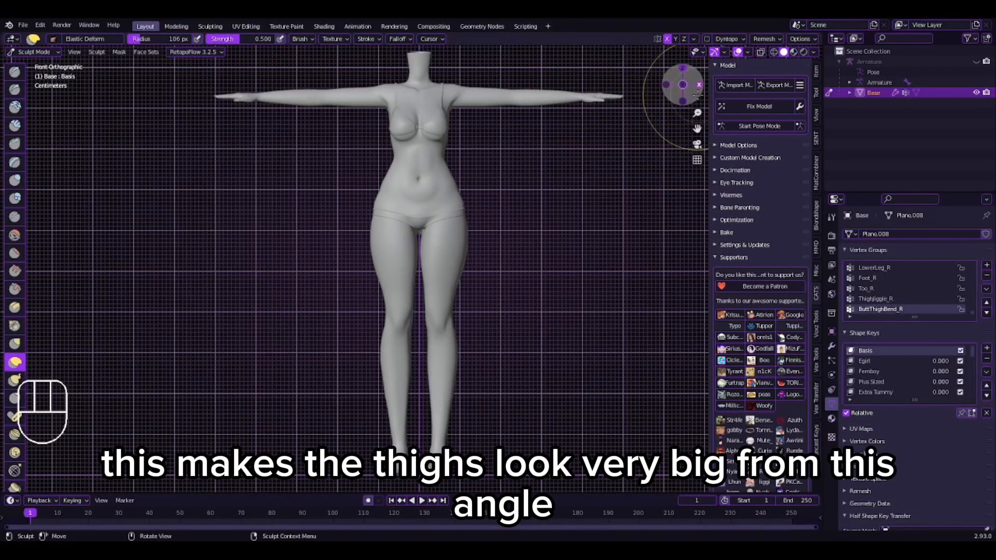
# Shape the front of the thighs in the right side view and adjust the inner thighs from behind with Elastic Deform.
pyautogui.click(699, 84)
pyautogui.scroll(6, 340, 282)
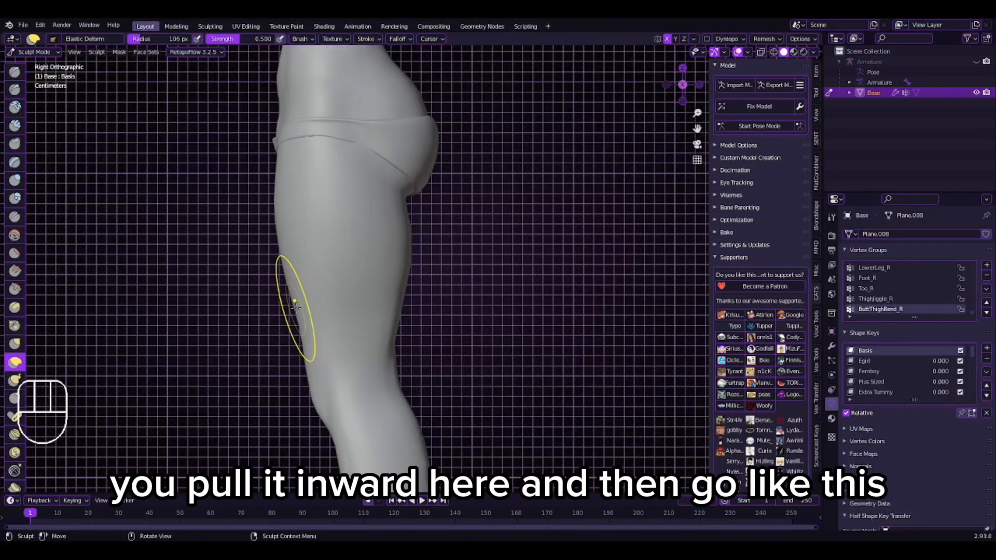
pyautogui.moveTo(280, 253); pyautogui.dragTo(275, 224)
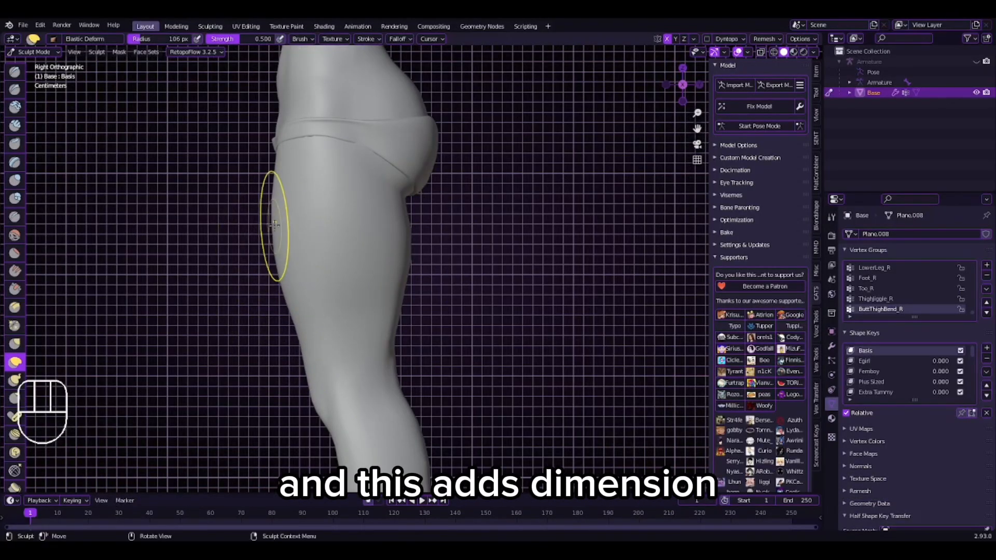
pyautogui.moveTo(411, 255); pyautogui.dragTo(320, 262, button='middle')
pyautogui.moveTo(343, 253); pyautogui.dragTo(356, 253)
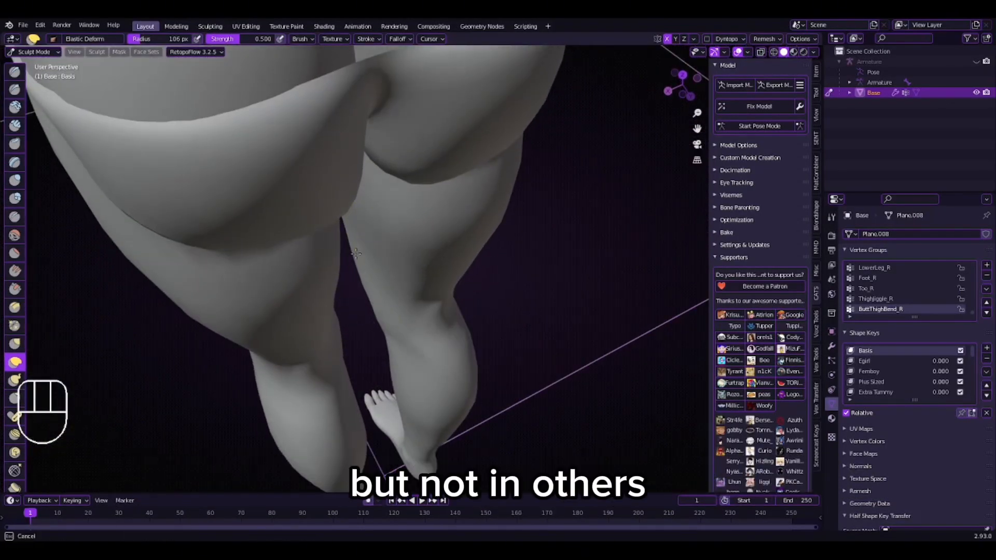
# Even out imperfections on the backs of the thighs with the Smooth brush and check them from several angles.
pyautogui.moveTo(342, 297); pyautogui.dragTo(368, 263, button='middle')
pyautogui.click(15, 240)
pyautogui.scroll(2, 371, 247)
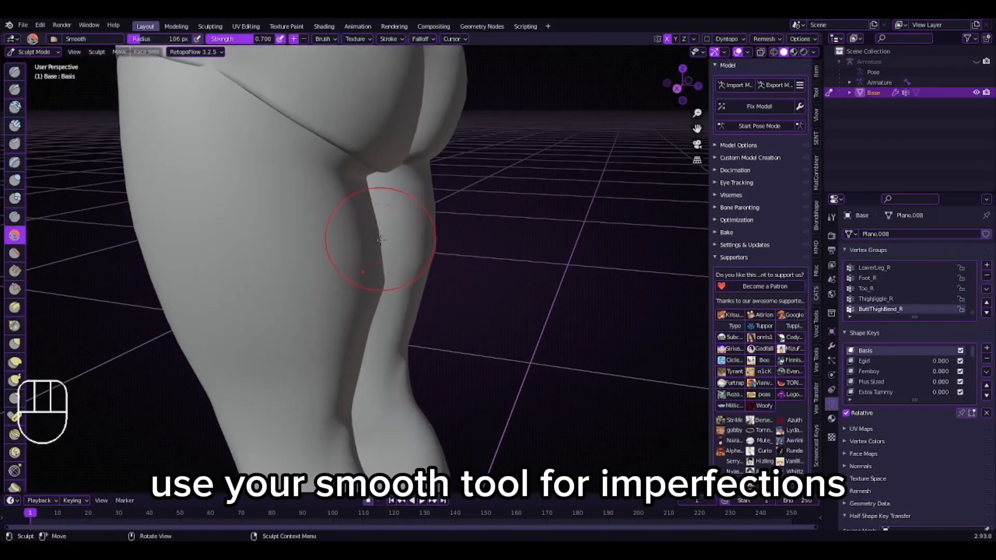
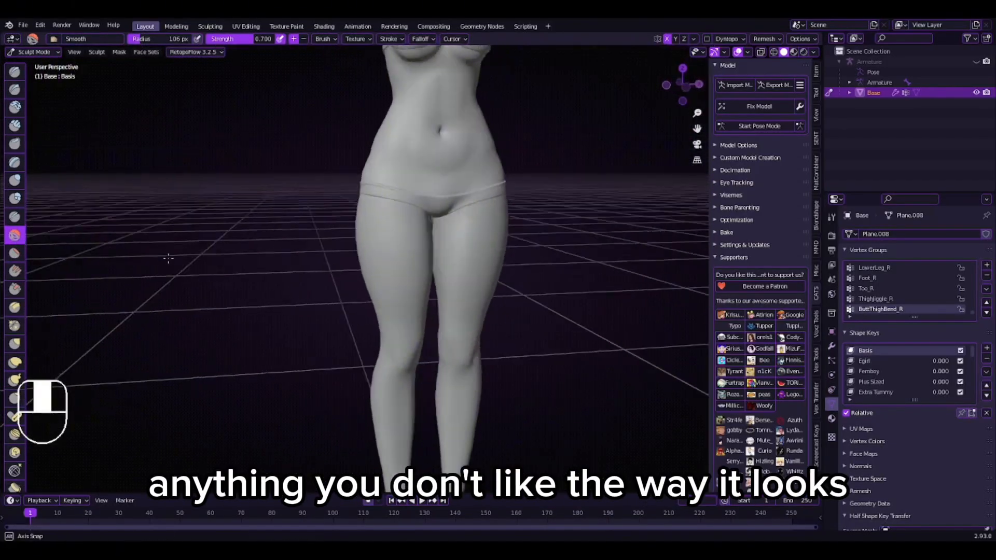
pyautogui.scroll(-3, 211, 248)
pyautogui.moveTo(212, 247); pyautogui.dragTo(321, 246, button='middle')
pyautogui.scroll(7, 322, 246)
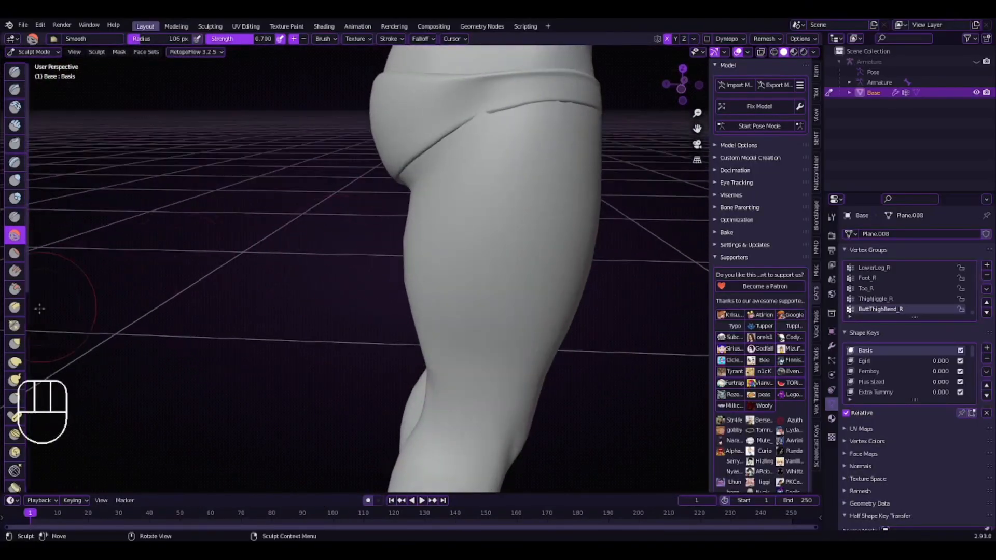
# Switch back to Elastic Deform and review the thighs and torso in the front orthographic view.
pyautogui.click(15, 363)
pyautogui.scroll(2, 317, 251)
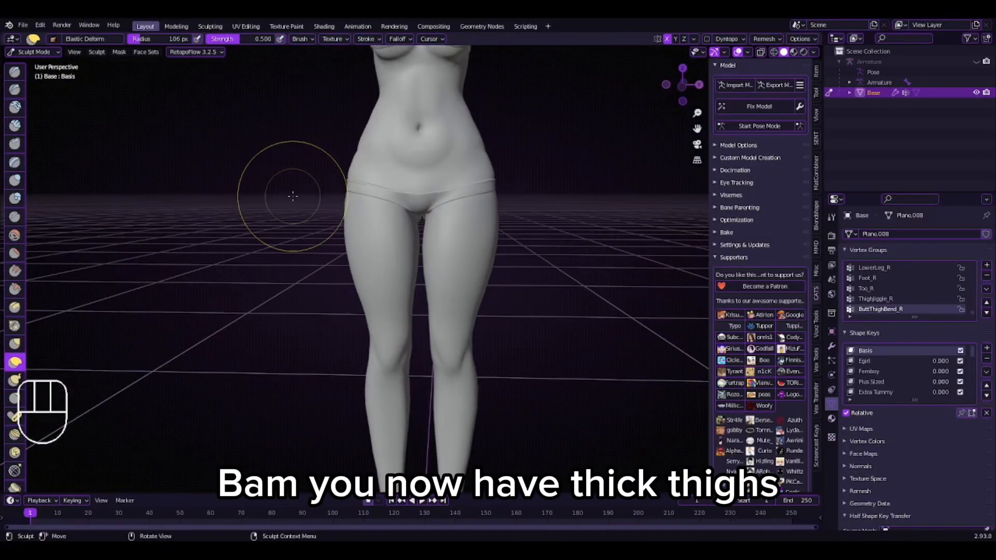
pyautogui.scroll(-5, 285, 178)
pyautogui.click(682, 85)
pyautogui.scroll(4, 432, 227)
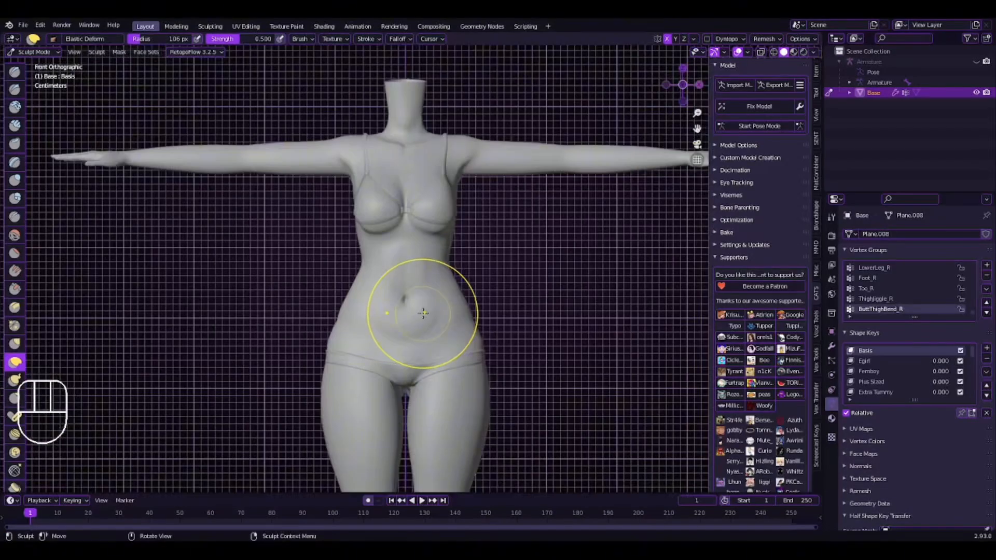
# Pull the lower belly forward in a side perspective view with Elastic Deform, after checking the torso from several angles.
pyautogui.moveTo(423, 311)
pyautogui.mouseDown(button='middle')
pyautogui.moveTo(531, 317)
pyautogui.moveTo(452, 311)
pyautogui.moveTo(427, 299)
pyautogui.mouseUp(button='middle')
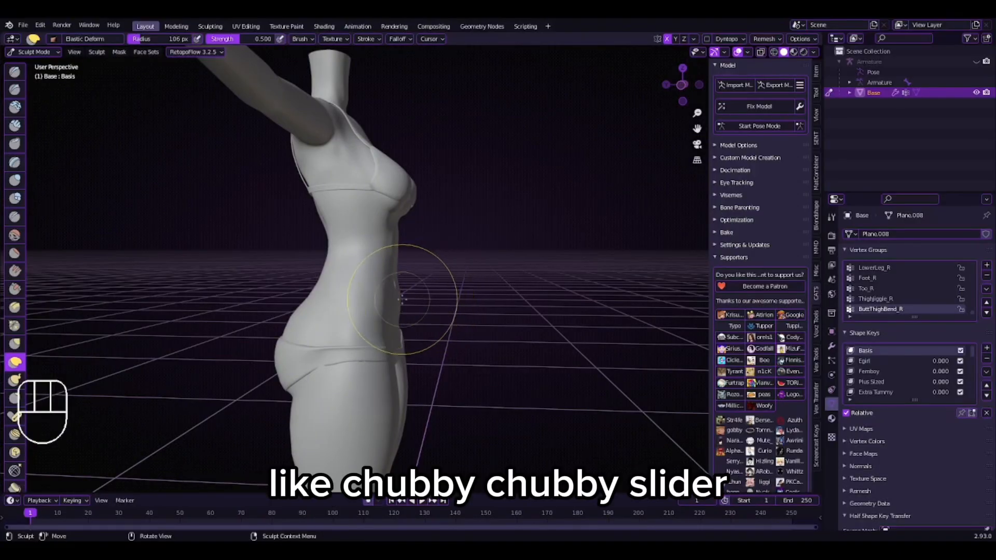
pyautogui.scroll(3, 400, 301)
pyautogui.moveTo(400, 301); pyautogui.dragTo(311, 310, button='middle')
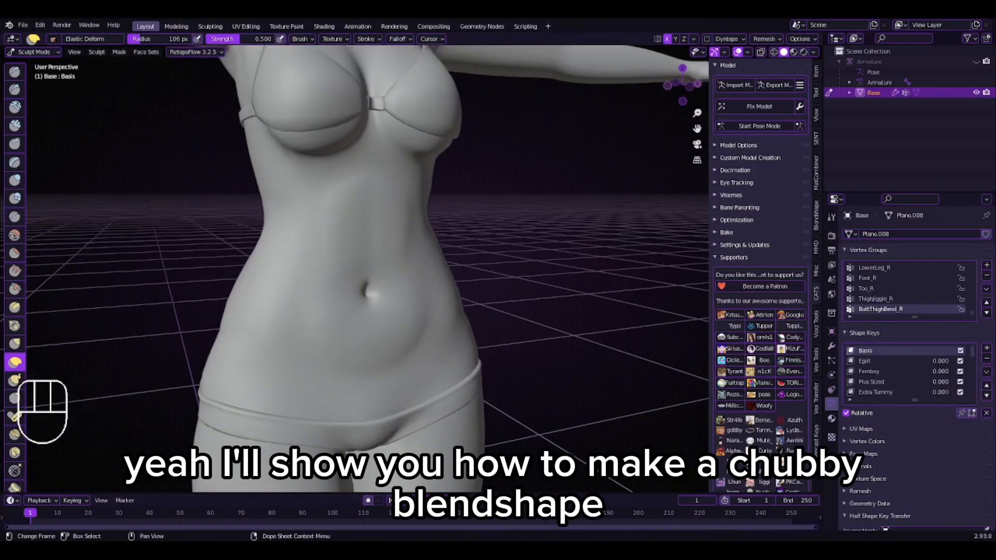
pyautogui.scroll(-4, 516, 277)
pyautogui.moveTo(516, 277); pyautogui.dragTo(578, 285, button='middle')
pyautogui.scroll(3, 375, 281)
pyautogui.scroll(-4, 376, 281)
pyautogui.scroll(4, 512, 291)
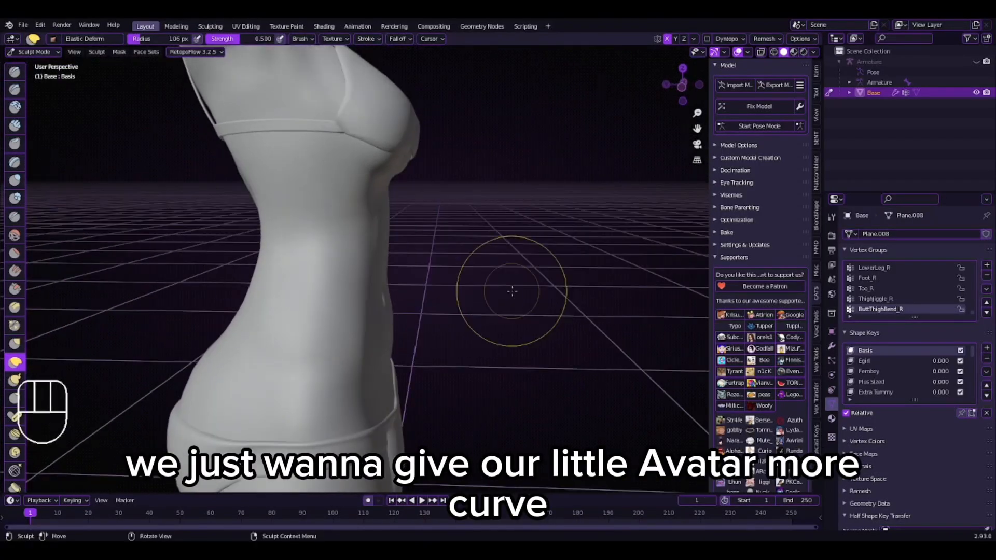
pyautogui.scroll(4, 423, 388)
pyautogui.moveTo(423, 377); pyautogui.dragTo(383, 348)
# Bring the upper abdomen slightly forward below the bust in the side view with Elastic Deform.
pyautogui.scroll(-6, 387, 311)
pyautogui.scroll(2, 393, 240)
pyautogui.moveTo(388, 237)
pyautogui.mouseDown()
pyautogui.moveTo(411, 233)
pyautogui.moveTo(406, 243)
pyautogui.mouseUp()
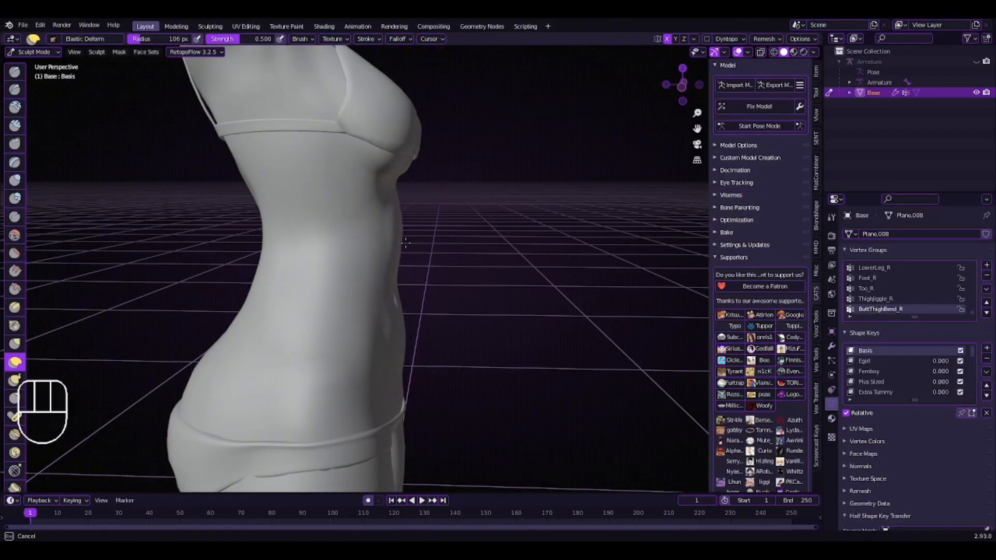
pyautogui.scroll(-5, 434, 300)
pyautogui.moveTo(434, 300)
pyautogui.mouseDown(button='middle')
pyautogui.moveTo(397, 301)
pyautogui.moveTo(433, 301)
pyautogui.mouseUp(button='middle')
pyautogui.scroll(1, 434, 300)
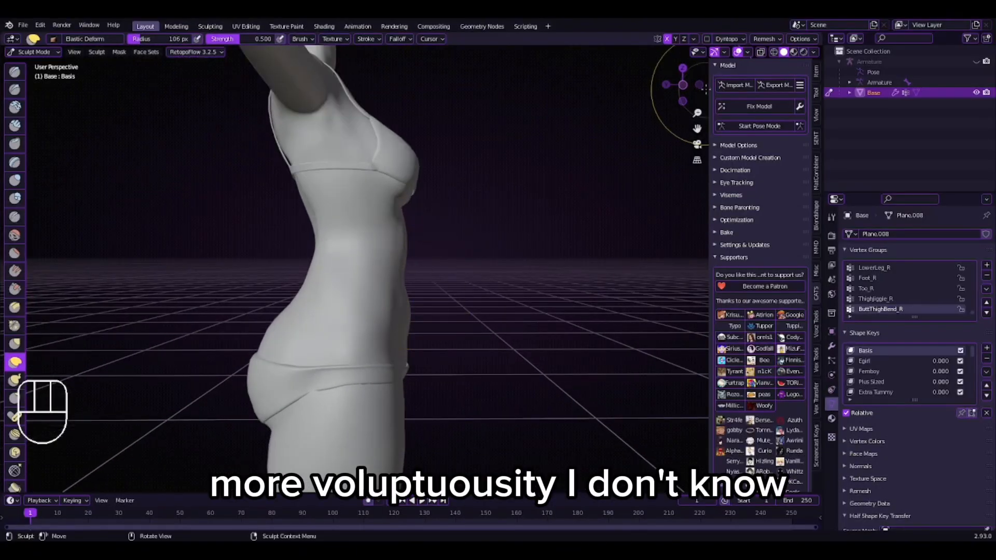
# Refine the lower belly profile in the left orthographic view with Elastic Deform.
pyautogui.click(683, 85)
pyautogui.keyDown('shift'); pyautogui.moveTo(409, 208); pyautogui.dragTo(409, 249, button='middle'); pyautogui.keyUp('shift')
pyautogui.scroll(6, 411, 227)
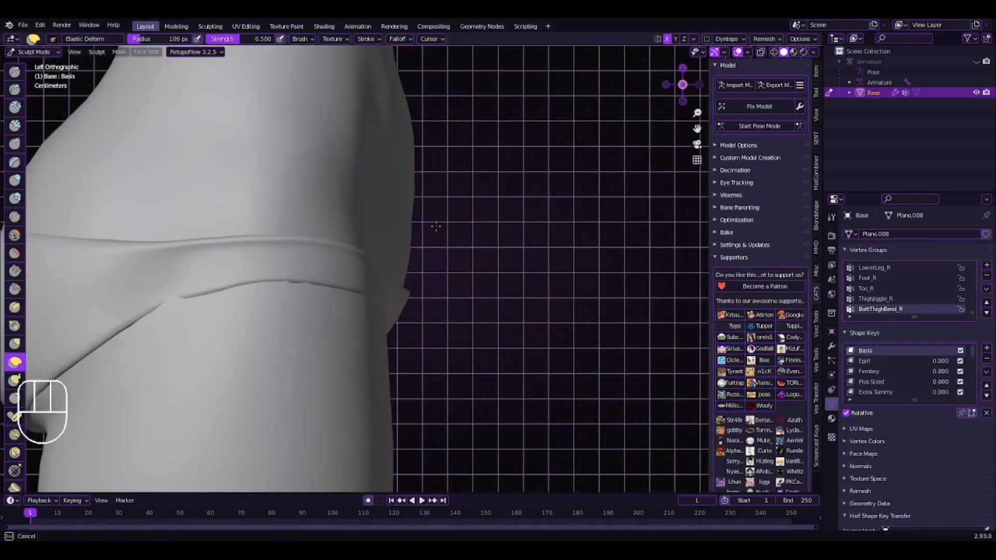
pyautogui.scroll(-6, 544, 246)
pyautogui.scroll(5, 427, 174)
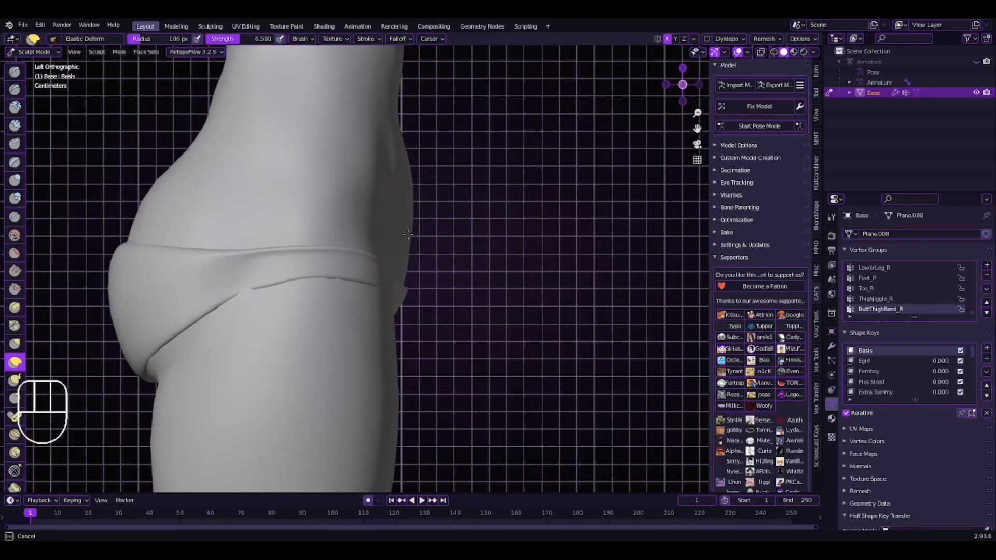
pyautogui.moveTo(414, 233); pyautogui.dragTo(415, 244)
pyautogui.scroll(-4, 429, 225)
# Try pulling the lower belly outward from the opposite side with Elastic Deform, and undo the strokes.
pyautogui.moveTo(429, 225)
pyautogui.mouseDown(button='middle')
pyautogui.moveTo(278, 240)
pyautogui.moveTo(318, 222)
pyautogui.moveTo(348, 230)
pyautogui.mouseUp(button='middle')
pyautogui.scroll(4, 394, 233)
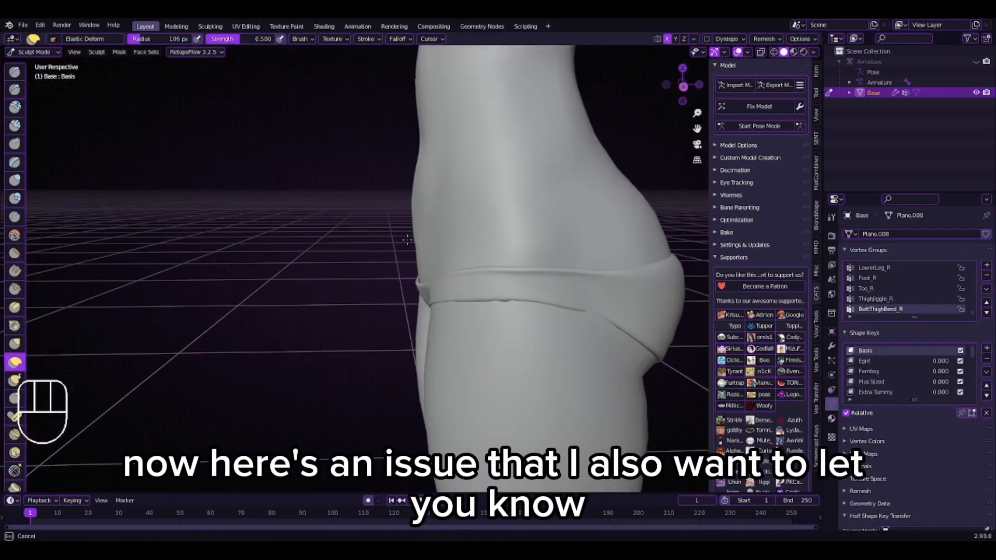
pyautogui.moveTo(396, 268); pyautogui.dragTo(415, 241, button='middle')
pyautogui.moveTo(423, 237); pyautogui.dragTo(368, 255)
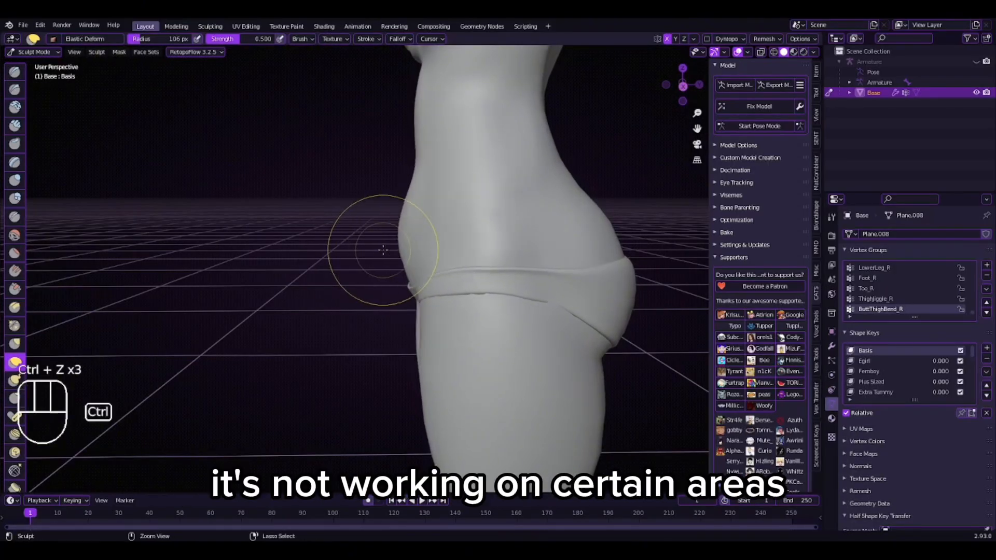
pyautogui.hotkey('ctrl', 'z')
pyautogui.hotkey('ctrl', 'z')
pyautogui.hotkey('ctrl', 'z')
pyautogui.hotkey('ctrl', 'shift', 'z')
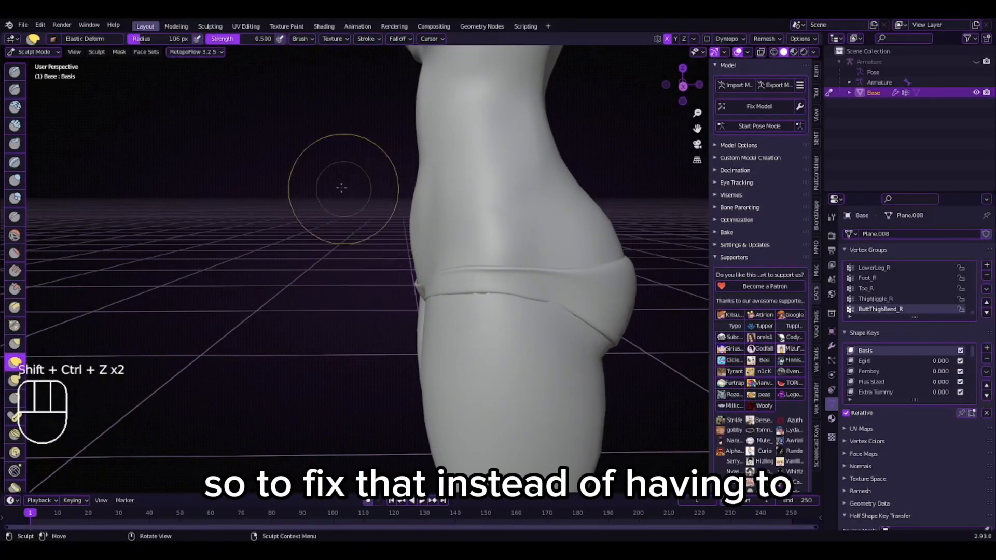
pyautogui.moveTo(410, 226); pyautogui.dragTo(288, 231)
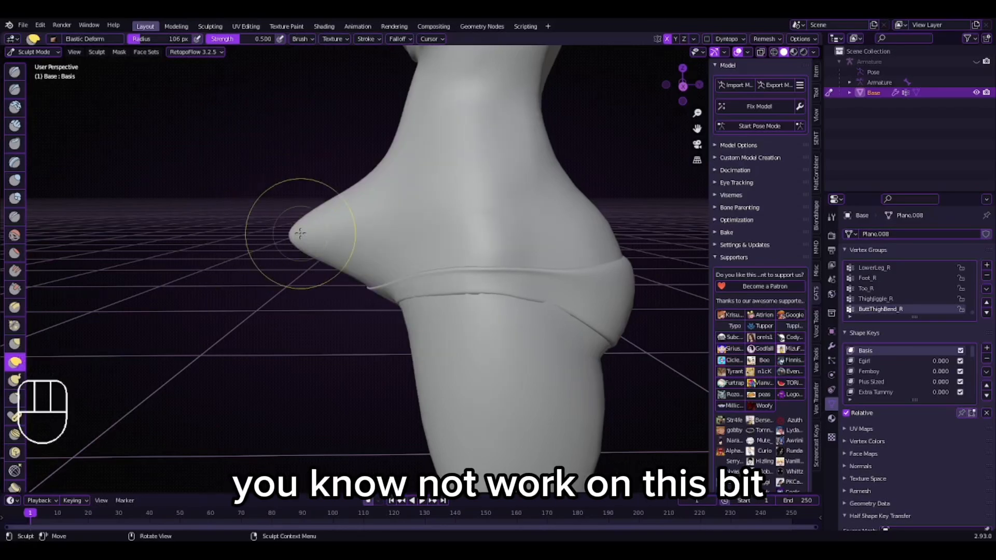
pyautogui.hotkey('ctrl', 'z')
# Reset the sculpting of the Base mesh by switching to Object Mode and back to Sculpt Mode.
pyautogui.click(34, 52)
pyautogui.click(31, 64)
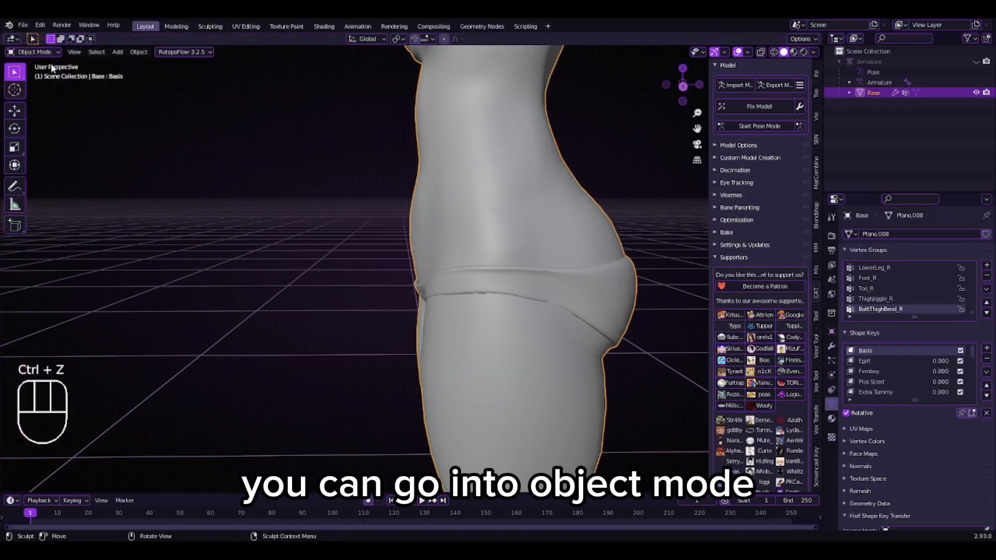
pyautogui.click(34, 52)
pyautogui.click(32, 85)
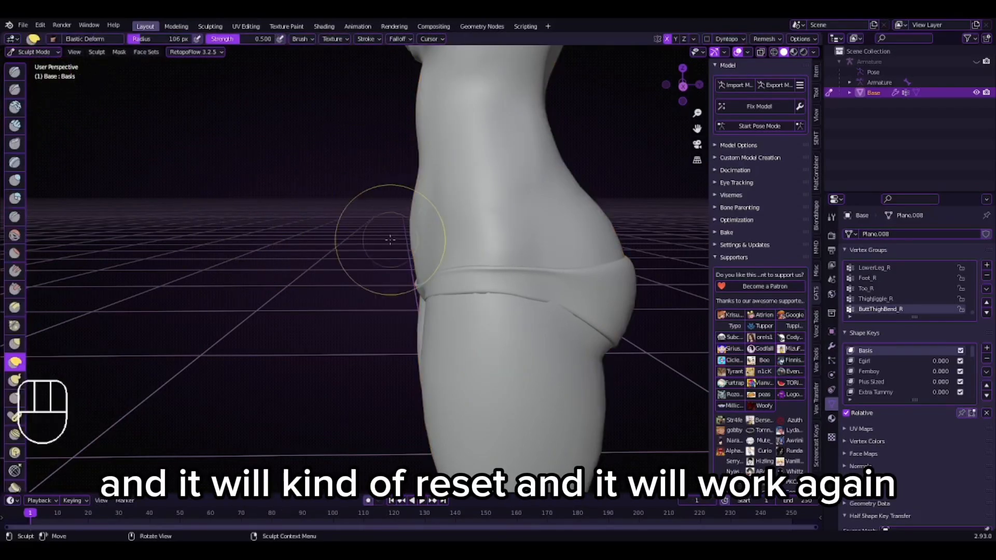
# Push the lower back inward for a deeper arch in the right orthographic view with Elastic Deform.
pyautogui.moveTo(370, 231); pyautogui.dragTo(536, 270, button='middle')
pyautogui.scroll(-5, 362, 225)
pyautogui.scroll(5, 373, 230)
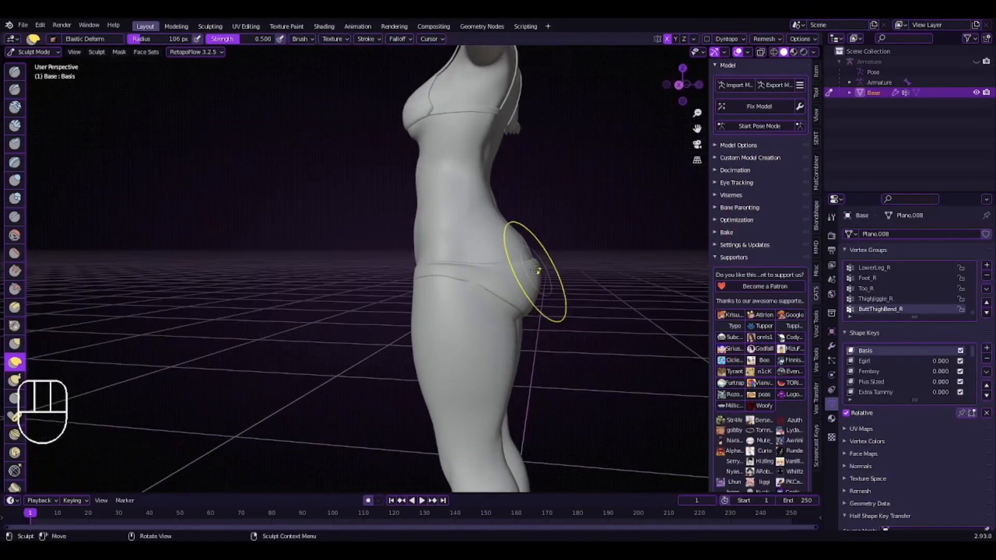
pyautogui.click(679, 85)
pyautogui.scroll(4, 589, 106)
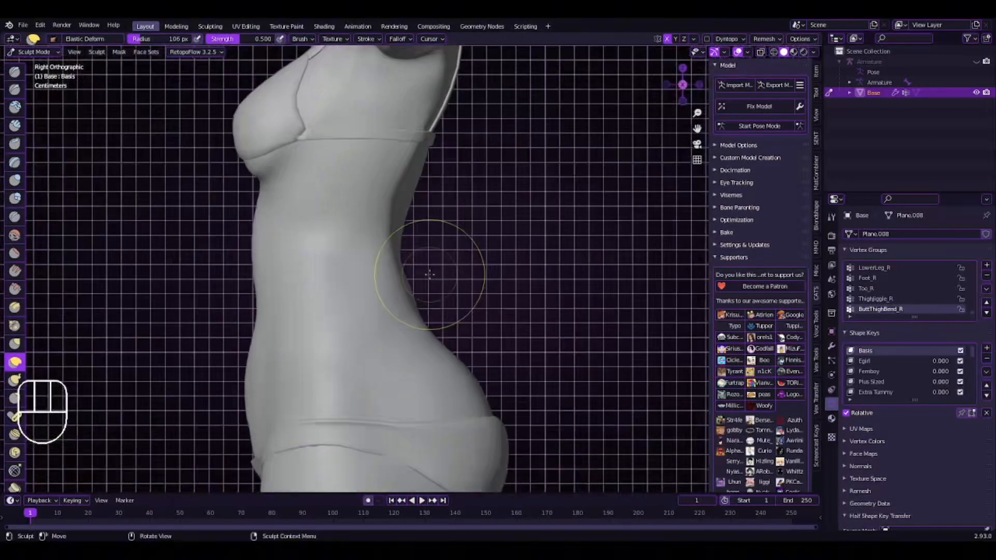
pyautogui.moveTo(430, 322); pyautogui.dragTo(405, 310)
pyautogui.moveTo(461, 310); pyautogui.dragTo(405, 296)
pyautogui.scroll(-4, 414, 261)
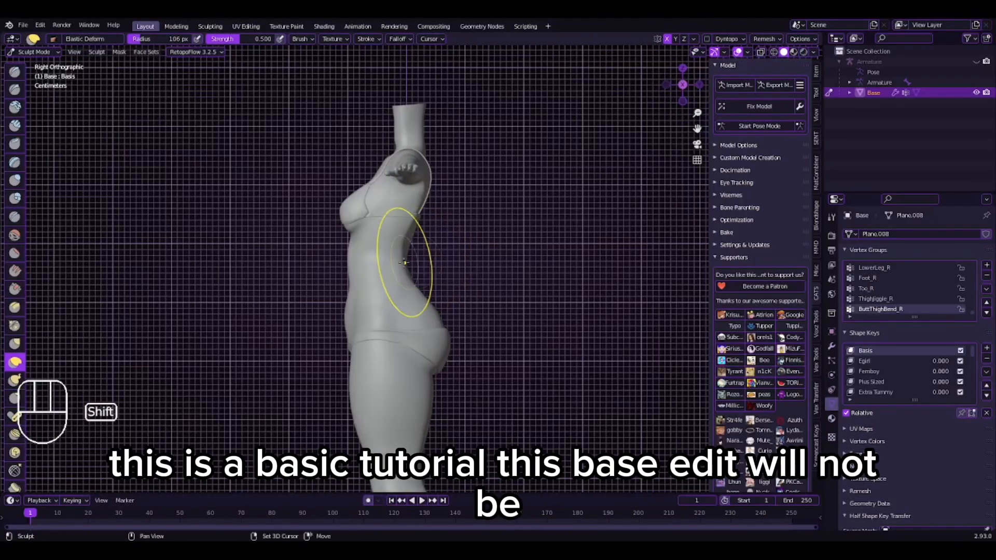
# Push the front of the torso slightly inward below the bust in the right orthographic view.
pyautogui.keyDown('shift'); pyautogui.moveTo(355, 287); pyautogui.dragTo(400, 251, button='middle'); pyautogui.keyUp('shift')
pyautogui.scroll(4, 401, 252)
pyautogui.moveTo(384, 204); pyautogui.dragTo(390, 204)
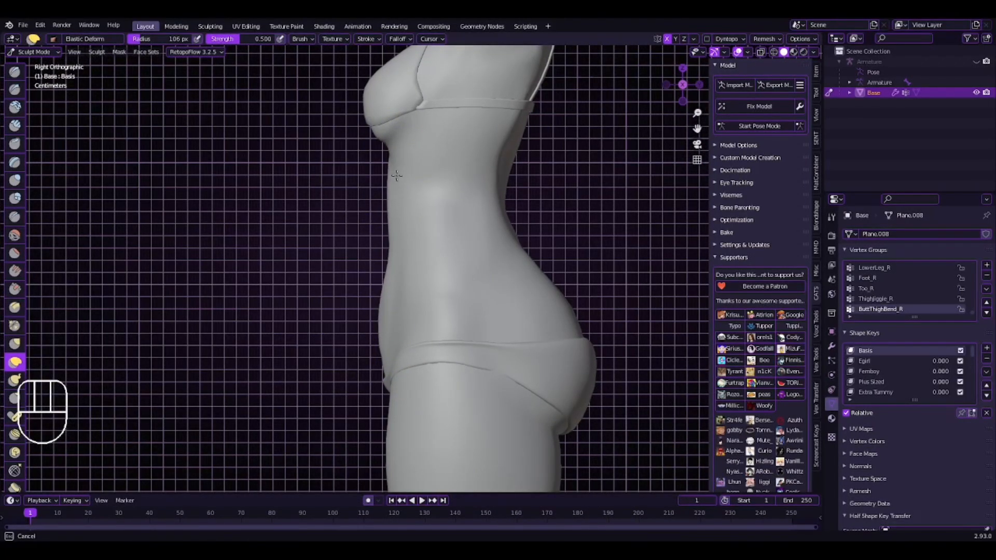
pyautogui.scroll(-3, 389, 222)
pyautogui.scroll(2, 389, 222)
# Try different waist heights in the front orthographic view with Elastic Deform, undoing each change.
pyautogui.moveTo(389, 222); pyautogui.dragTo(498, 213, button='middle')
pyautogui.click(682, 87)
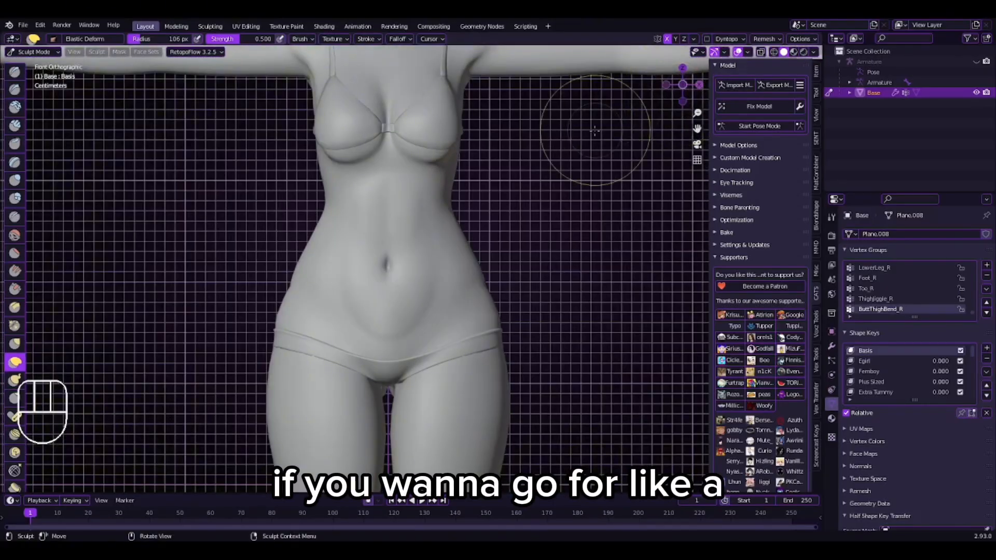
pyautogui.scroll(2, 412, 254)
pyautogui.scroll(1, 312, 238)
pyautogui.keyDown('shift'); pyautogui.moveTo(312, 237); pyautogui.dragTo(446, 262, button='middle'); pyautogui.keyUp('shift')
pyautogui.moveTo(415, 202); pyautogui.dragTo(406, 301)
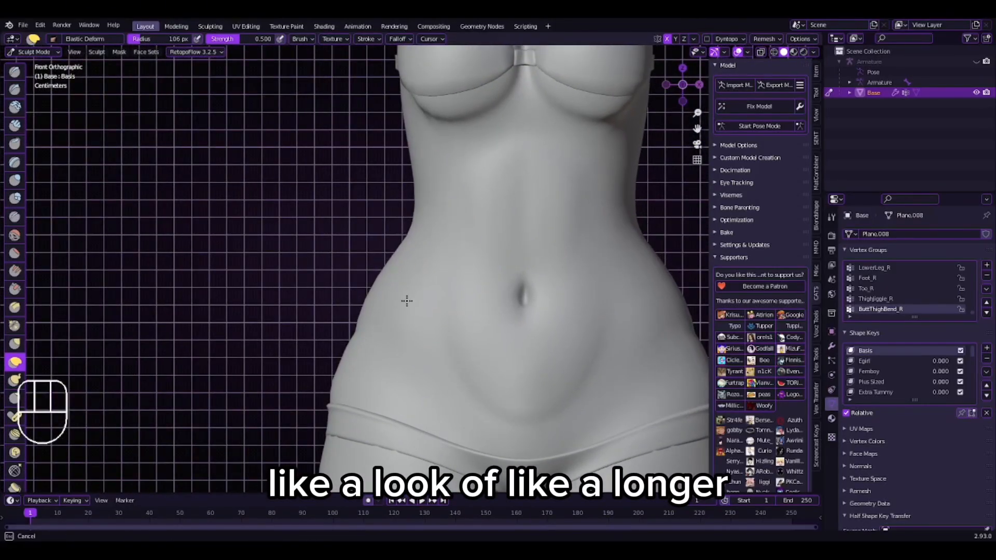
pyautogui.scroll(-4, 471, 289)
pyautogui.scroll(3, 467, 289)
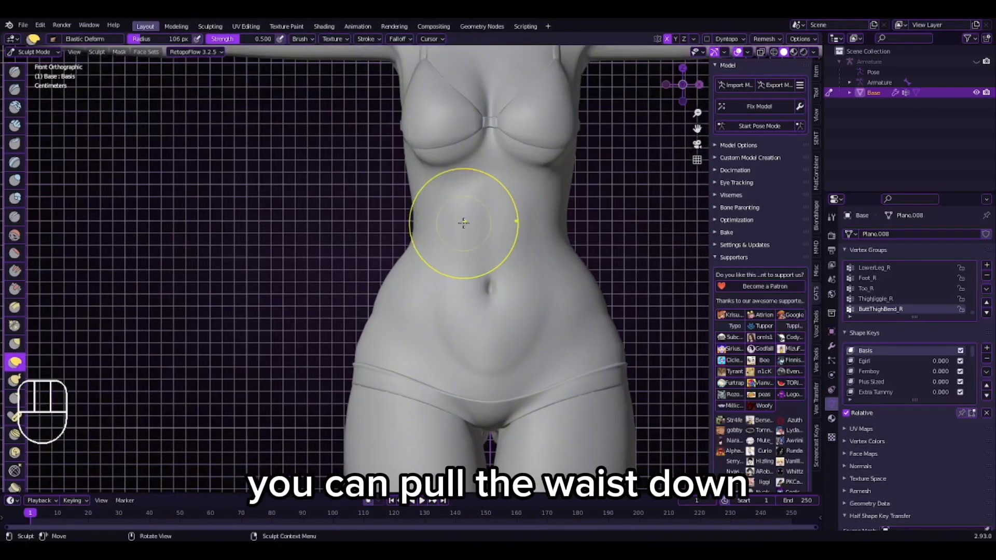
pyautogui.scroll(-4, 600, 222)
pyautogui.scroll(5, 515, 233)
pyautogui.hotkey('ctrl', 'z')
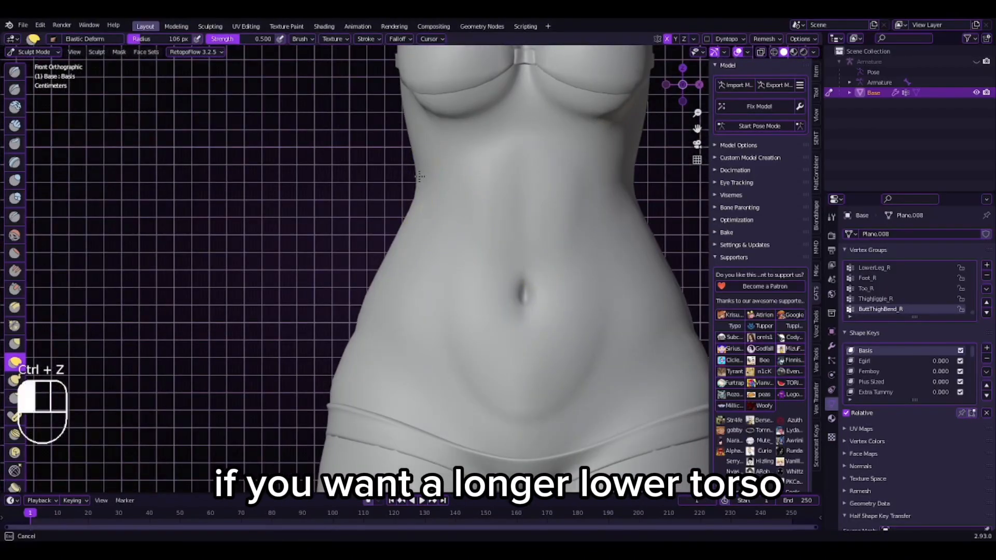
pyautogui.scroll(-4, 567, 200)
pyautogui.hotkey('ctrl', 'z')
pyautogui.scroll(4, 533, 200)
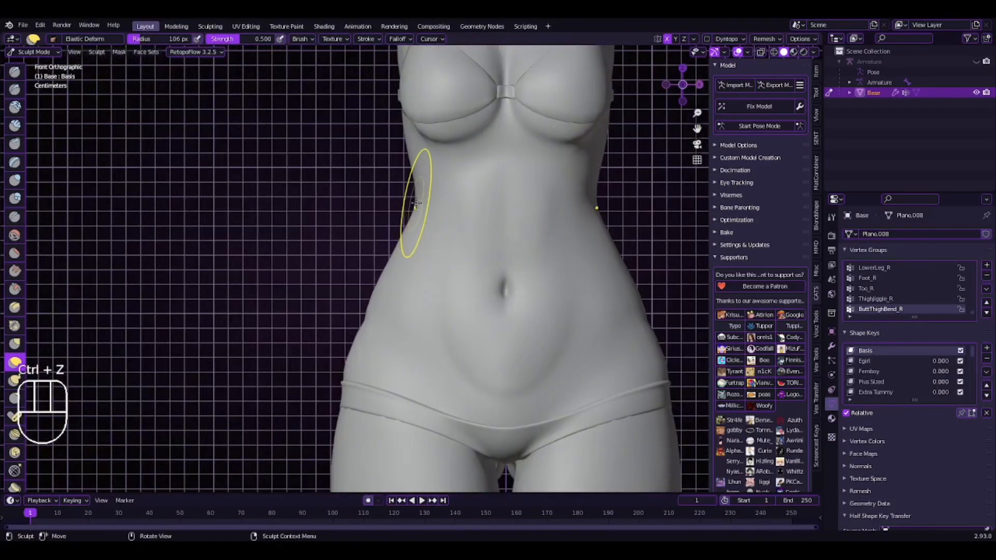
# Pull the waist down and the upper hips outward in the front view with Elastic Deform.
pyautogui.scroll(-4, 414, 259)
pyautogui.scroll(4, 419, 247)
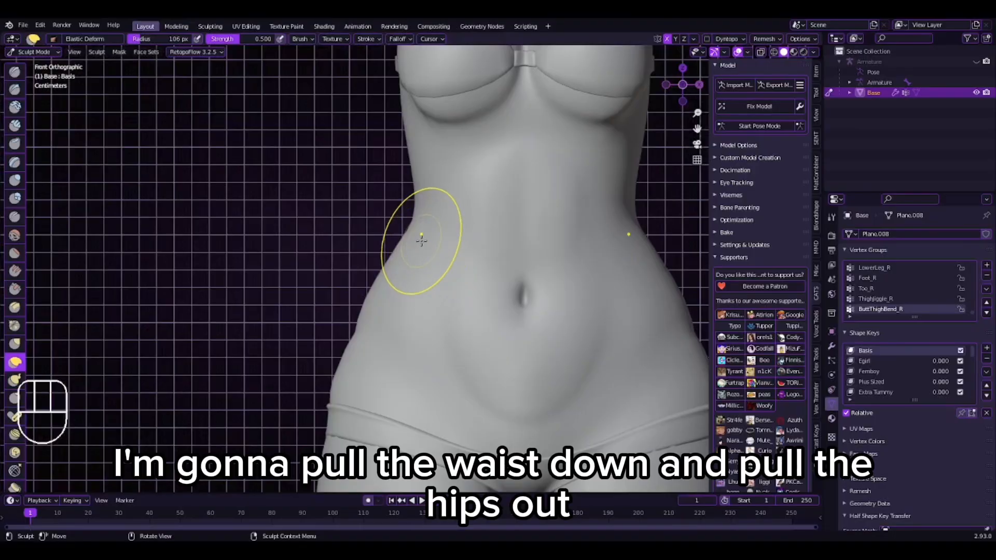
pyautogui.scroll(-2, 421, 239)
pyautogui.moveTo(393, 270); pyautogui.dragTo(380, 273)
pyautogui.scroll(3, 383, 298)
pyautogui.moveTo(369, 346); pyautogui.dragTo(375, 356)
# Refine the waist-to-hip curve to give the hip dips more definition in the front view.
pyautogui.scroll(-6, 367, 349)
pyautogui.scroll(6, 366, 348)
pyautogui.moveTo(395, 266); pyautogui.dragTo(395, 266)
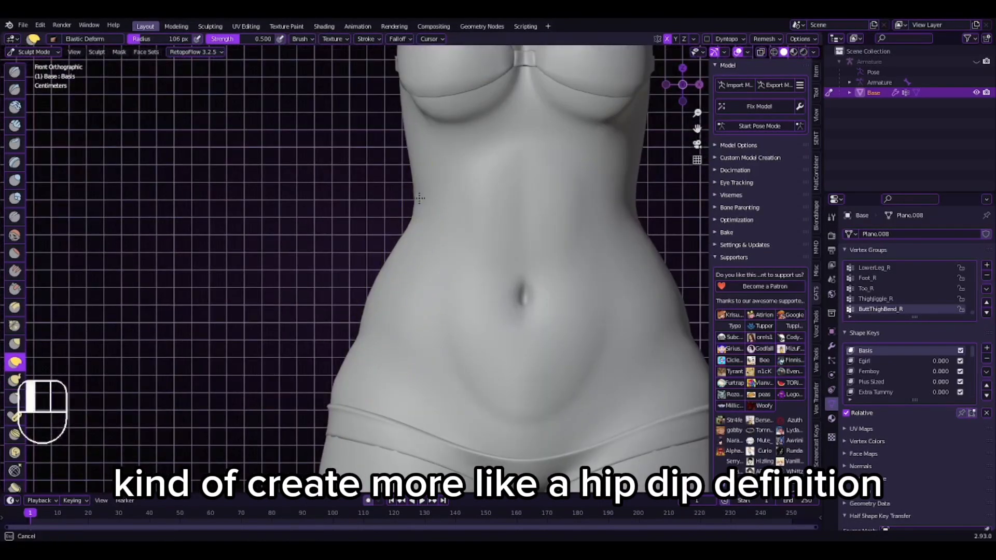
pyautogui.moveTo(420, 197); pyautogui.dragTo(396, 202)
pyautogui.scroll(-5, 419, 176)
pyautogui.scroll(-3, 422, 207)
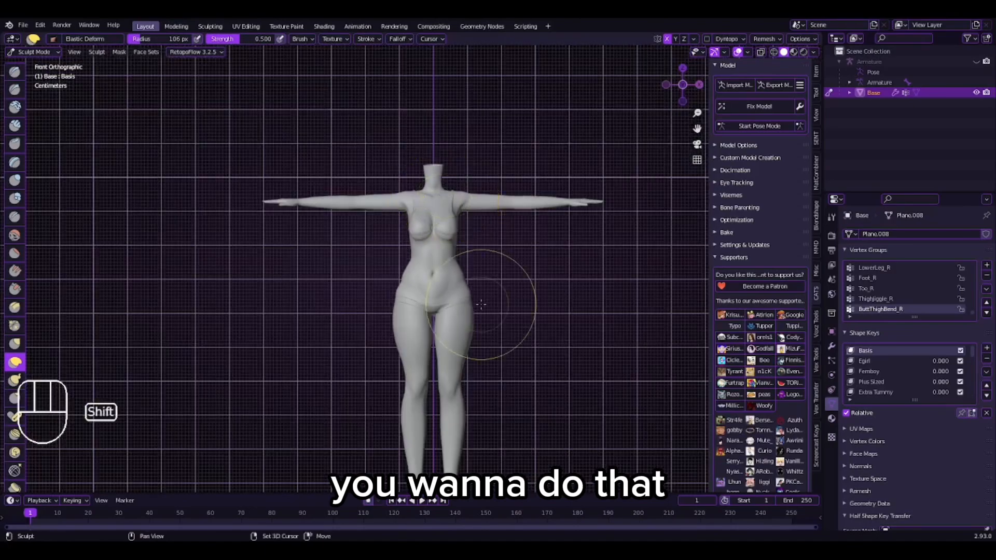
# Try a Draw brush stroke on the lower belly and undo it.
pyautogui.keyDown('shift'); pyautogui.moveTo(482, 302); pyautogui.dragTo(461, 324, button='middle'); pyautogui.keyUp('shift')
pyautogui.scroll(4, 459, 325)
pyautogui.moveTo(459, 324); pyautogui.dragTo(385, 259, button='middle')
pyautogui.scroll(3, 487, 254)
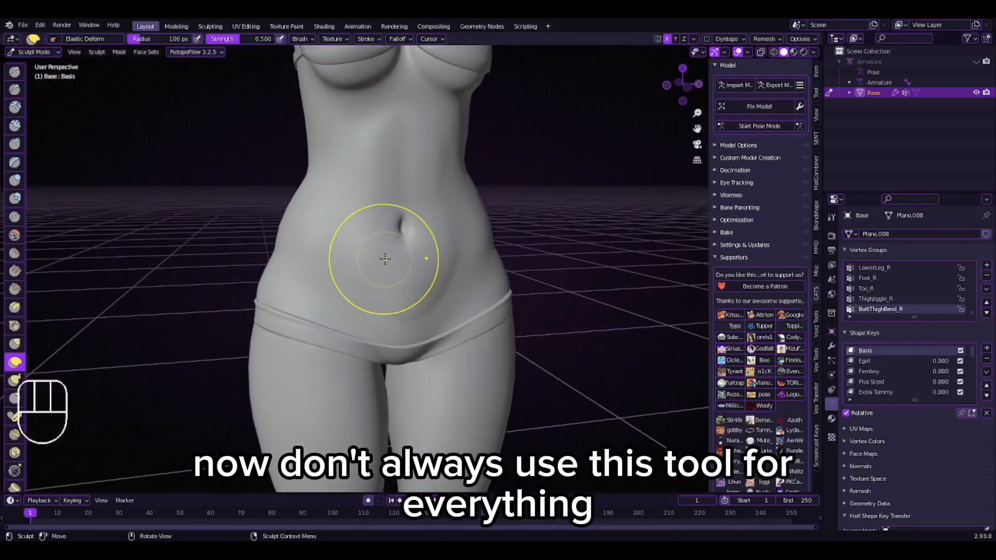
pyautogui.click(22, 77)
pyautogui.scroll(-3, 400, 256)
pyautogui.moveTo(400, 258); pyautogui.dragTo(406, 259)
pyautogui.moveTo(406, 262)
pyautogui.mouseDown(button='middle')
pyautogui.moveTo(501, 268)
pyautogui.moveTo(370, 265)
pyautogui.mouseUp(button='middle')
pyautogui.hotkey('ctrl', 'z')
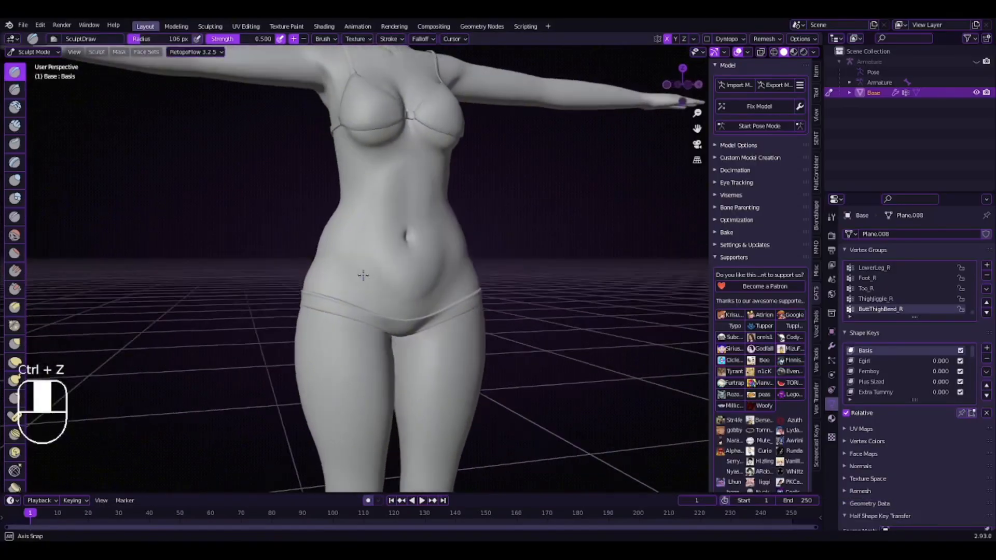
# Smooth out the existing belly contour and its underside with the Smooth brush.
pyautogui.click(22, 235)
pyautogui.scroll(4, 343, 286)
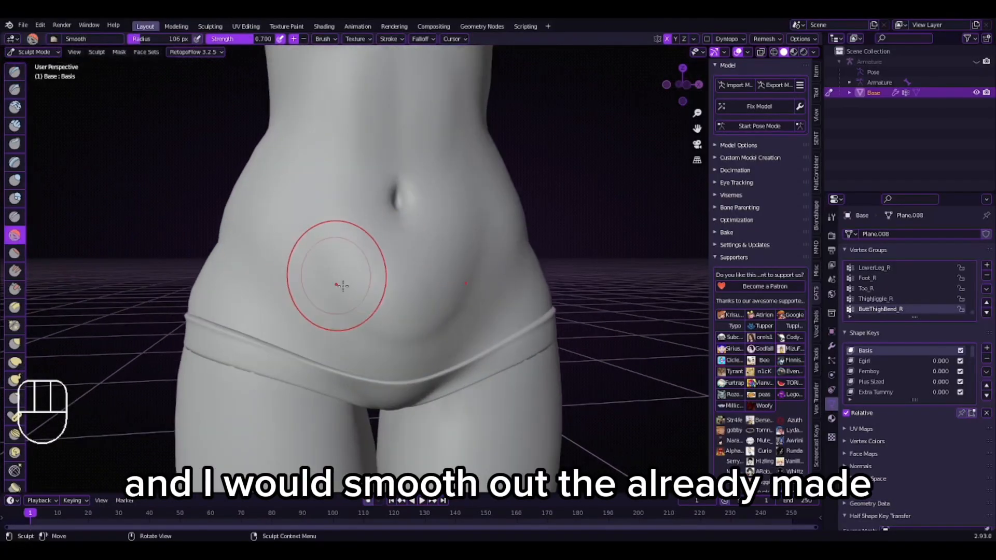
pyautogui.moveTo(423, 313); pyautogui.dragTo(524, 306, button='middle')
pyautogui.scroll(-4, 208, 223)
pyautogui.moveTo(197, 223); pyautogui.dragTo(88, 215, button='middle')
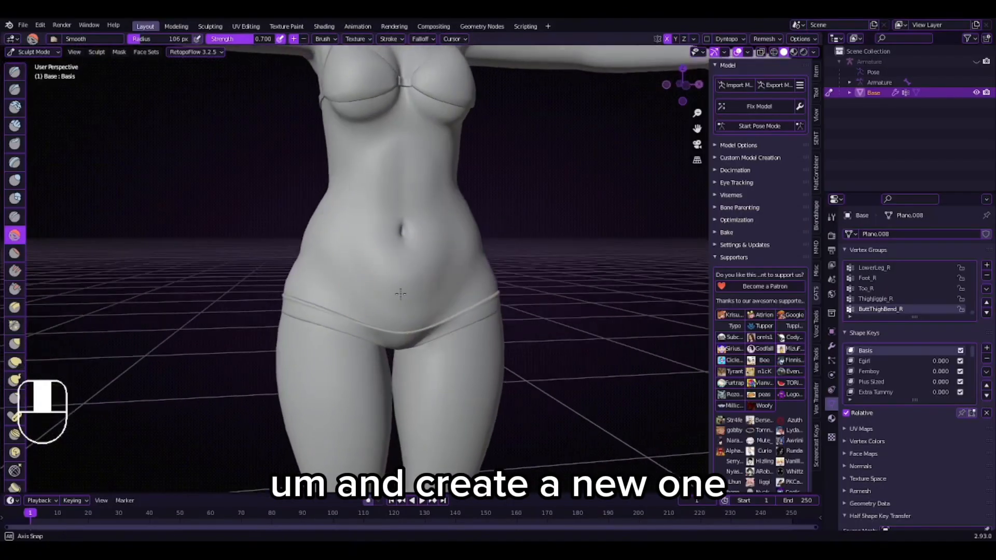
pyautogui.scroll(3, 87, 215)
pyautogui.moveTo(317, 259); pyautogui.dragTo(433, 246, button='middle')
pyautogui.moveTo(473, 322); pyautogui.dragTo(437, 333, button='middle')
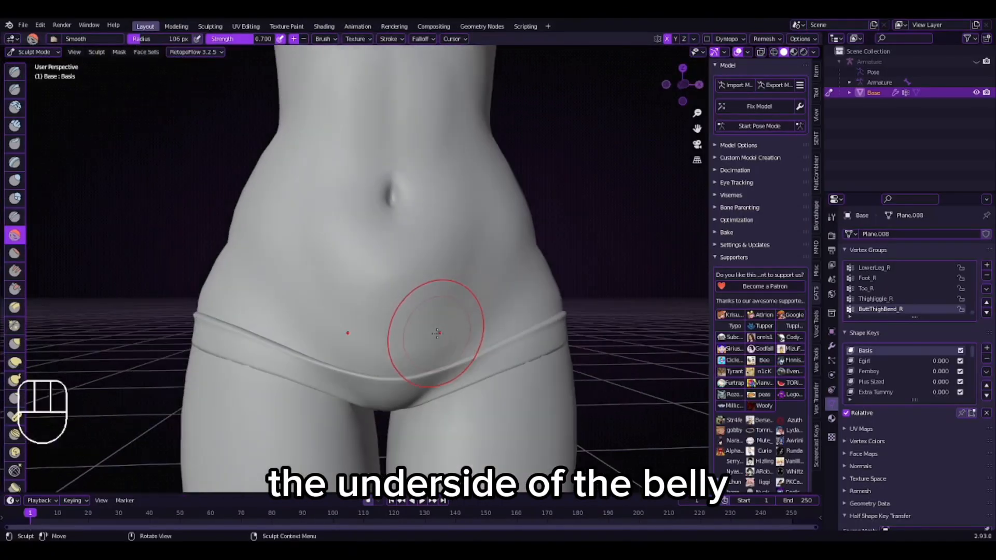
# Try carving a crease under the belly with the Crease brush at 0.250 strength, and undo it.
pyautogui.click(14, 216)
pyautogui.scroll(1, 340, 322)
pyautogui.moveTo(236, 305); pyautogui.dragTo(360, 340)
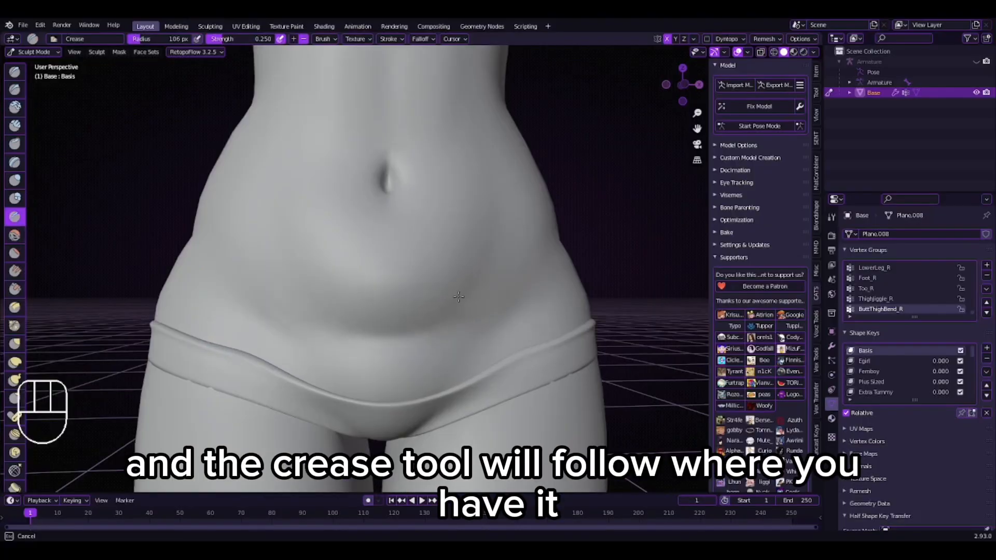
pyautogui.moveTo(302, 322); pyautogui.dragTo(335, 307, button='middle')
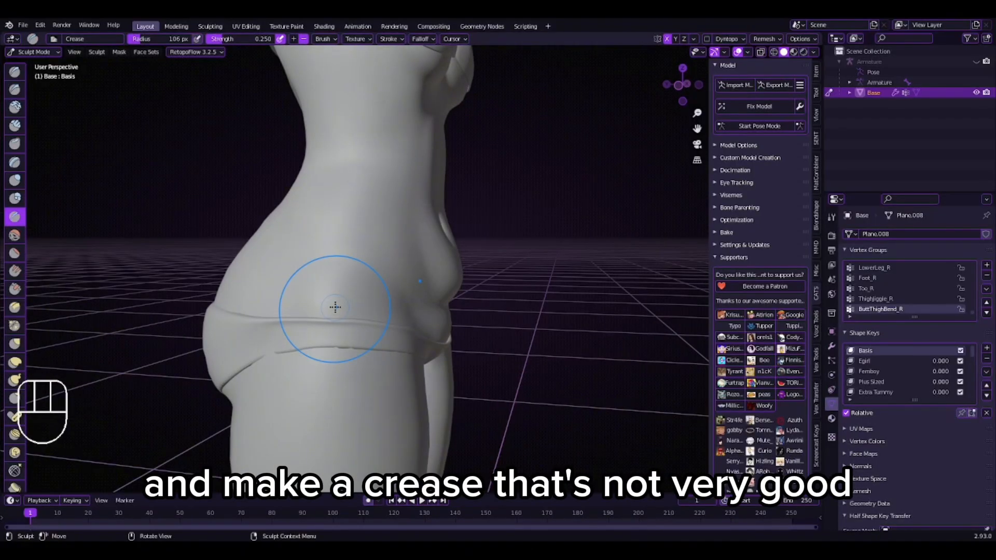
pyautogui.hotkey('ctrl', 'z')
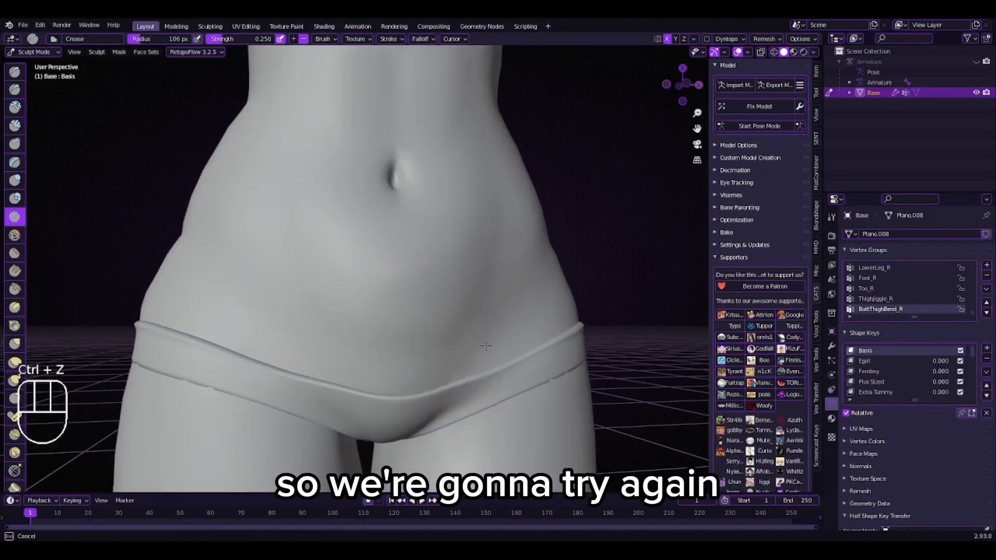
# Carve a new crease along the underside of the belly, just above the underwear waistband, with the Crease brush.
pyautogui.moveTo(486, 345); pyautogui.dragTo(337, 363)
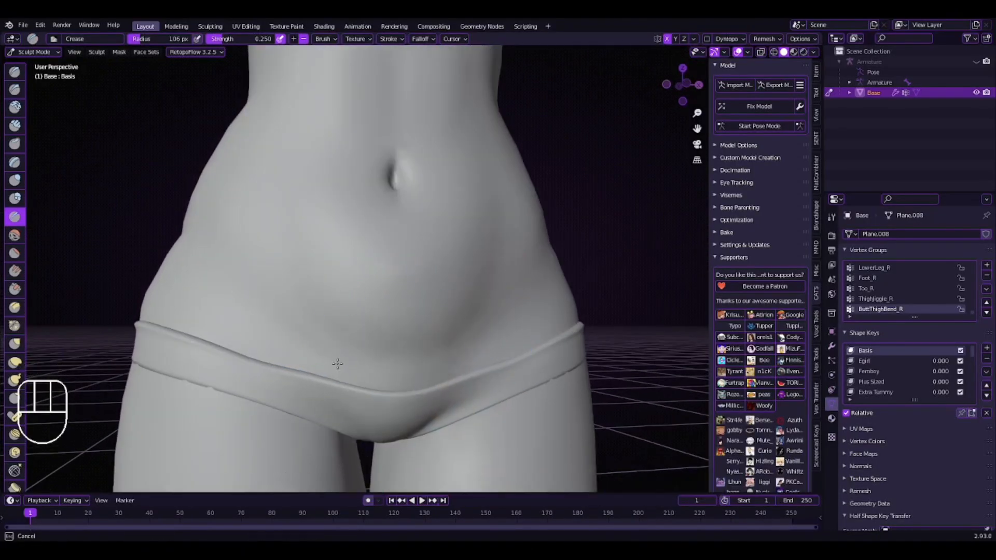
pyautogui.moveTo(338, 363); pyautogui.dragTo(441, 358, button='middle')
pyautogui.scroll(-2, 441, 357)
# Pull the lower belly outward and down over its crease with the Elastic Deform brush, and adjust the adjoining side of the hip.
pyautogui.click(15, 363)
pyautogui.scroll(1, 400, 326)
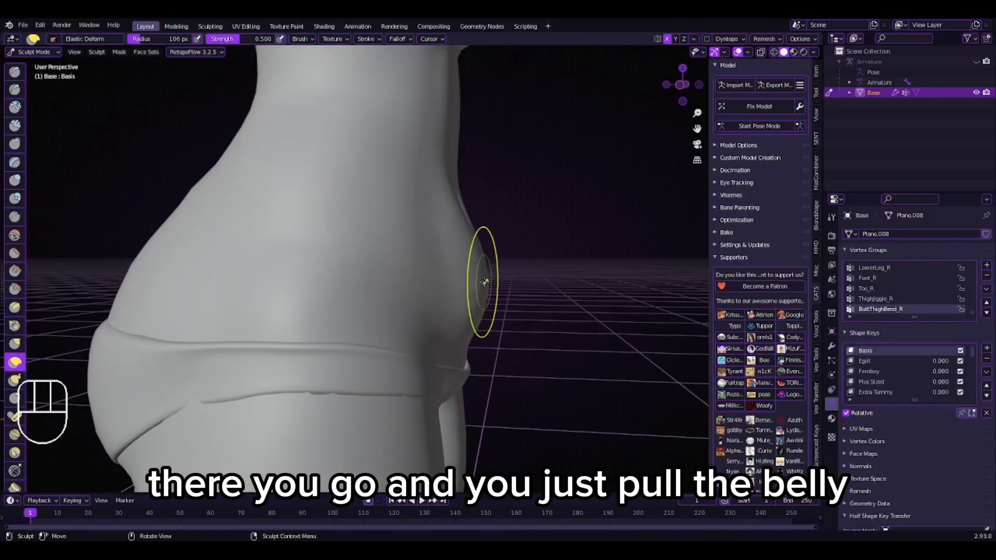
pyautogui.moveTo(485, 361); pyautogui.dragTo(490, 375)
pyautogui.moveTo(490, 375); pyautogui.dragTo(498, 343, button='middle')
pyautogui.moveTo(477, 333); pyautogui.dragTo(465, 326)
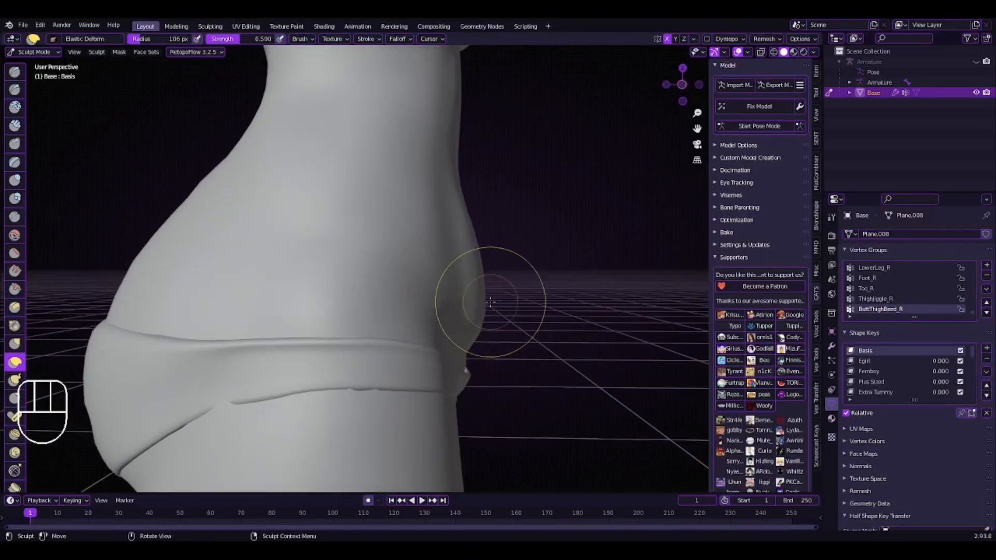
pyautogui.moveTo(490, 302); pyautogui.dragTo(313, 300, button='middle')
pyautogui.moveTo(279, 298); pyautogui.dragTo(297, 261)
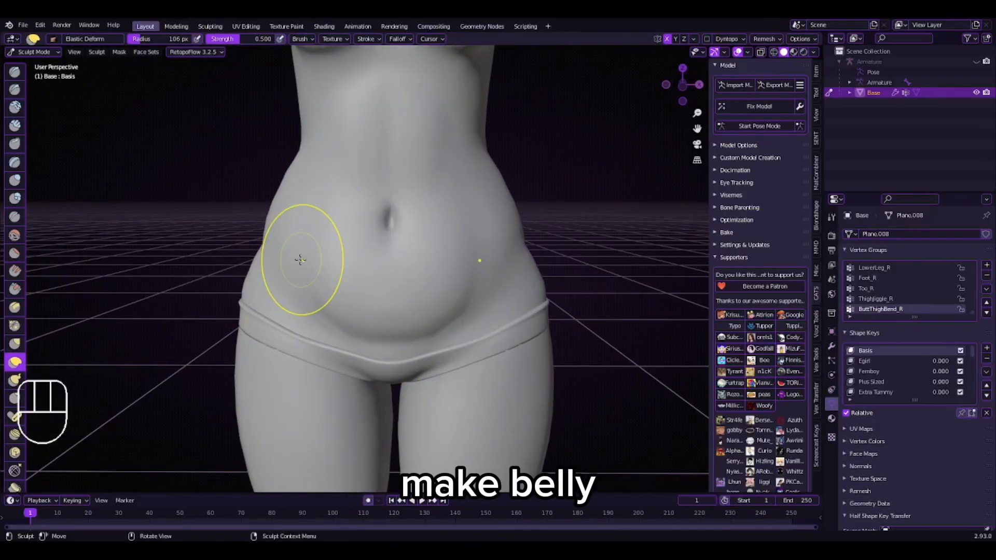
# Reshape the upper abdomen contour above the belly with the Elastic Deform brush, checking it in profile.
pyautogui.moveTo(297, 260)
pyautogui.mouseDown(button='middle')
pyautogui.moveTo(519, 260)
pyautogui.moveTo(414, 249)
pyautogui.mouseUp(button='middle')
pyautogui.scroll(2, 419, 247)
pyautogui.moveTo(414, 188); pyautogui.dragTo(413, 240)
pyautogui.scroll(-5, 333, 247)
pyautogui.moveTo(413, 240); pyautogui.dragTo(467, 248, button='middle')
pyautogui.scroll(-4, 362, 249)
pyautogui.scroll(5, 362, 249)
pyautogui.scroll(3, 467, 249)
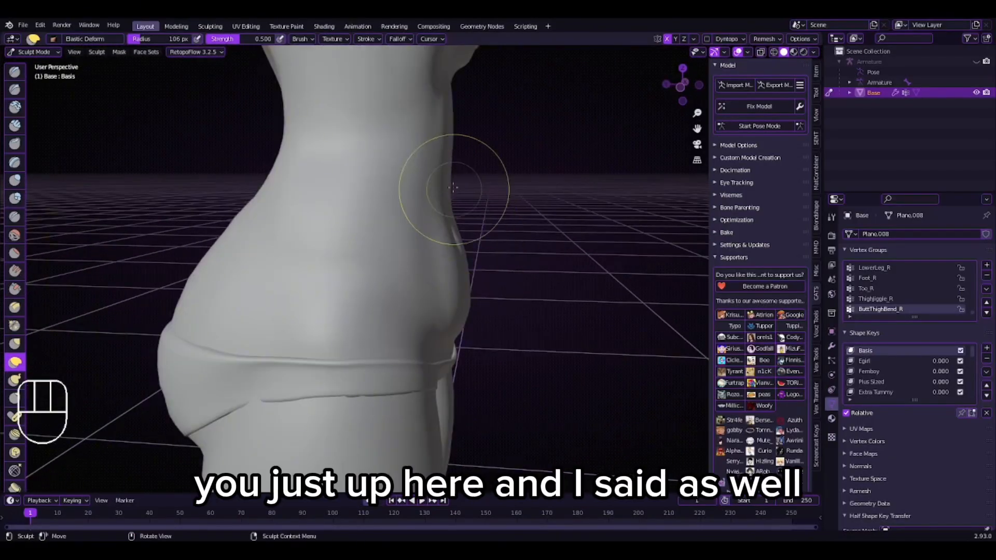
pyautogui.moveTo(467, 155); pyautogui.dragTo(409, 226, button='middle')
# Carve a crease at the side of the waist toward the back with the Crease brush at 0.250 strength.
pyautogui.click(684, 86)
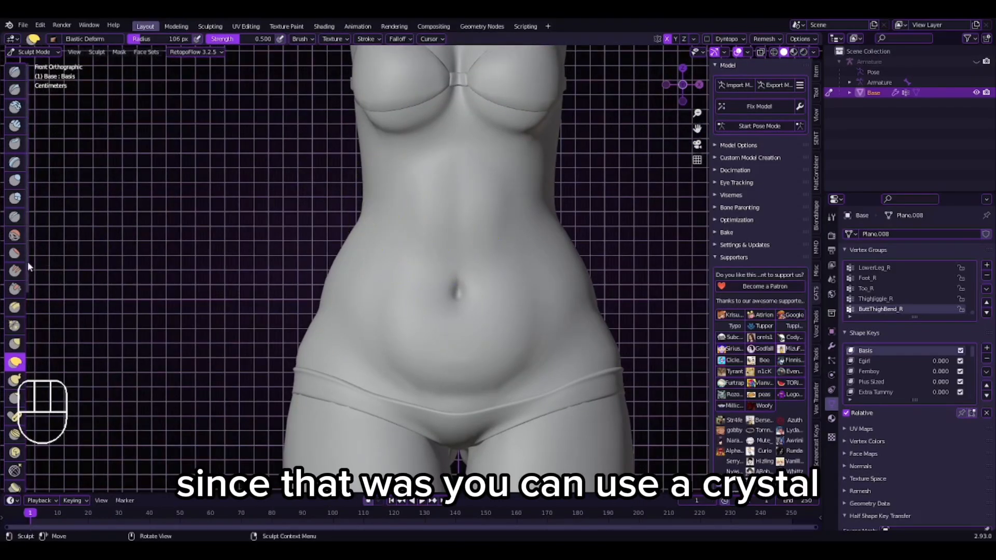
pyautogui.click(15, 217)
pyautogui.moveTo(303, 239); pyautogui.dragTo(311, 223, button='middle')
pyautogui.click(685, 88)
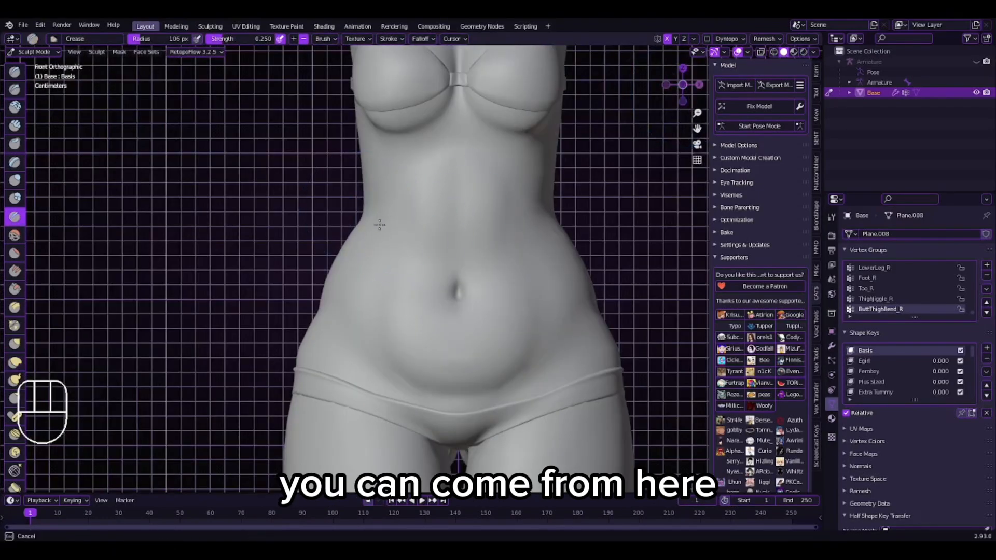
pyautogui.moveTo(379, 224); pyautogui.dragTo(430, 226, button='middle')
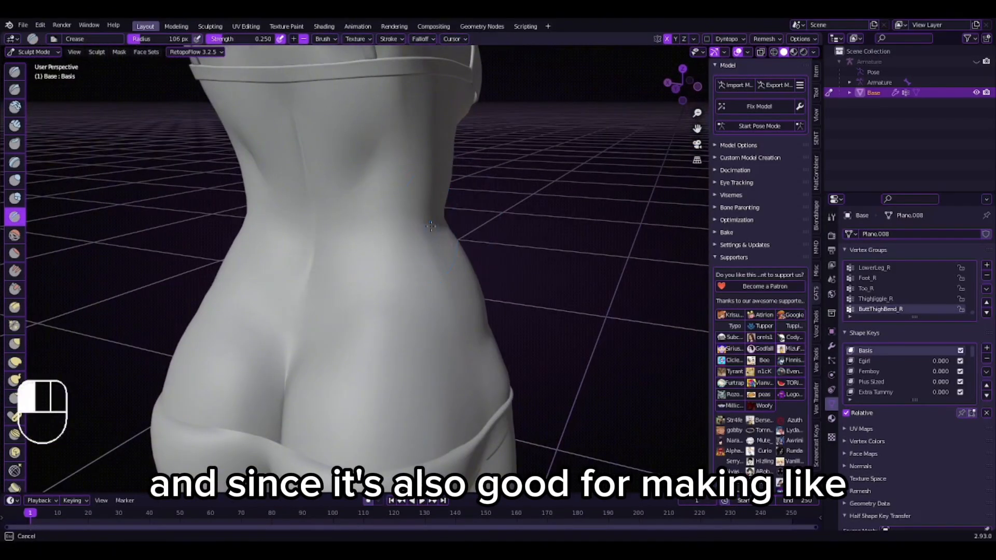
pyautogui.moveTo(430, 226); pyautogui.dragTo(439, 220)
pyautogui.moveTo(415, 224)
pyautogui.mouseDown(button='middle')
pyautogui.moveTo(581, 228)
pyautogui.moveTo(400, 228)
pyautogui.mouseUp(button='middle')
pyautogui.scroll(-4, 415, 229)
pyautogui.scroll(4, 401, 228)
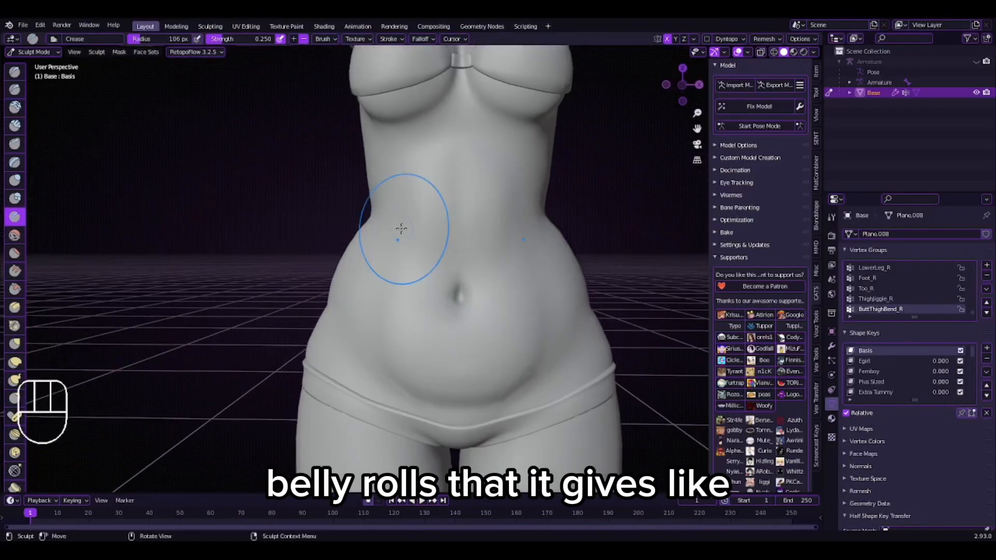
pyautogui.scroll(-4, 401, 229)
pyautogui.scroll(4, 401, 236)
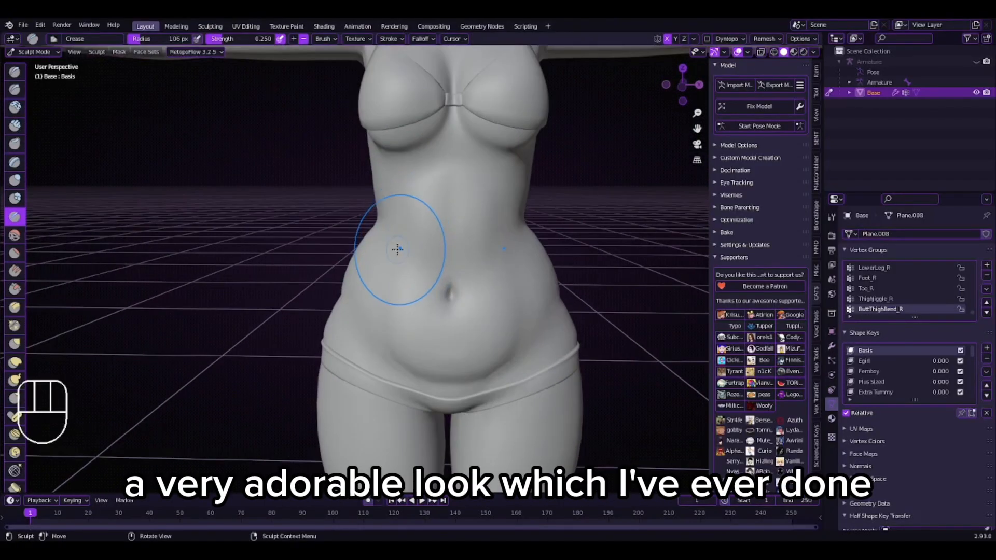
pyautogui.scroll(-4, 397, 250)
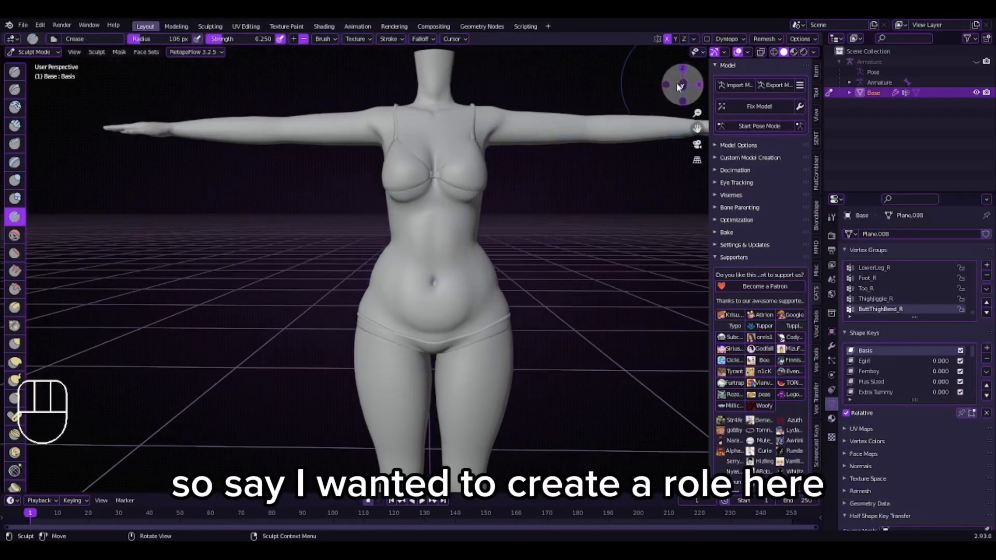
# Pull the side of the torso above the waist outward into a roll with Elastic Deform, and push in the area under the bust.
pyautogui.click(680, 83)
pyautogui.scroll(5, 438, 224)
pyautogui.click(15, 362)
pyautogui.keyDown('shift'); pyautogui.moveTo(350, 249); pyautogui.dragTo(391, 263, button='middle'); pyautogui.keyUp('shift')
pyautogui.scroll(4, 404, 274)
pyautogui.scroll(-5, 335, 312)
pyautogui.scroll(-1, 405, 262)
pyautogui.scroll(5, 406, 263)
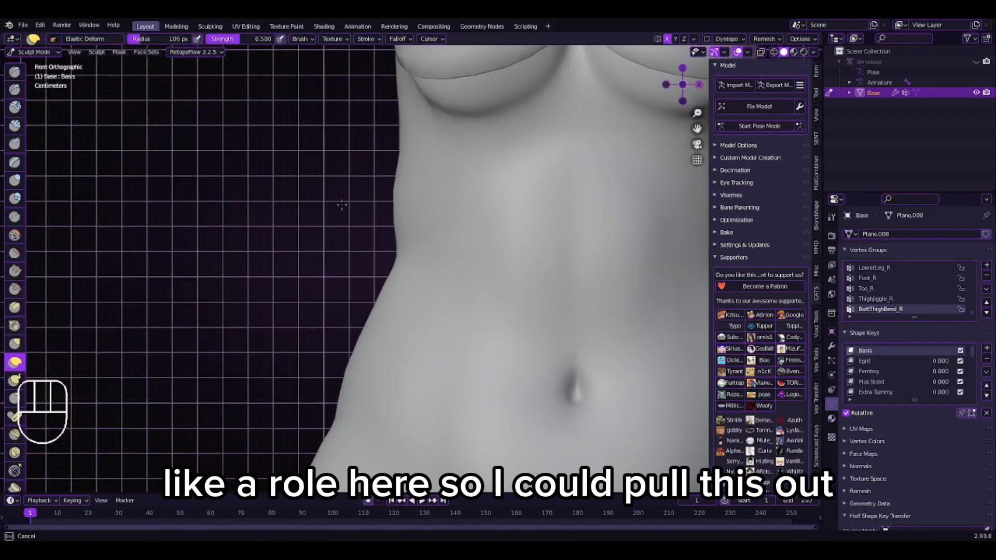
pyautogui.moveTo(400, 154); pyautogui.dragTo(373, 182)
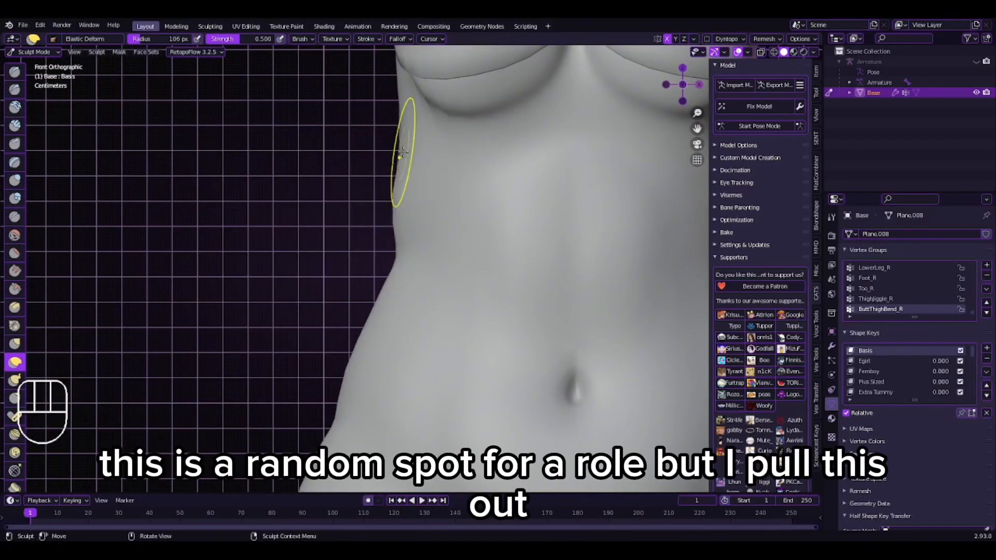
pyautogui.scroll(-5, 356, 189)
pyautogui.scroll(5, 355, 189)
pyautogui.moveTo(422, 149); pyautogui.dragTo(422, 149)
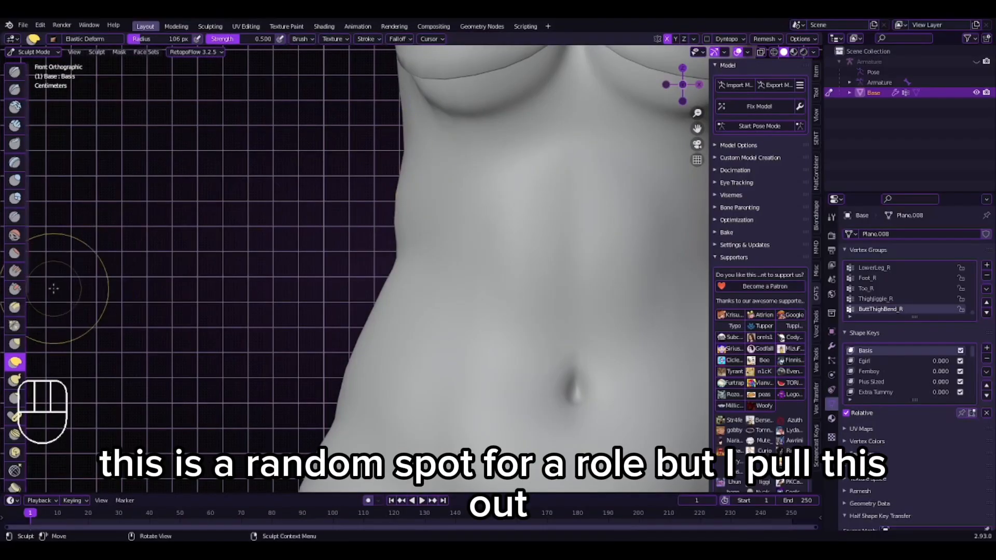
# Carve a crease across the side of the waist directly under the new roll with the Crease brush.
pyautogui.moveTo(285, 251); pyautogui.dragTo(393, 254, button='middle')
pyautogui.click(16, 216)
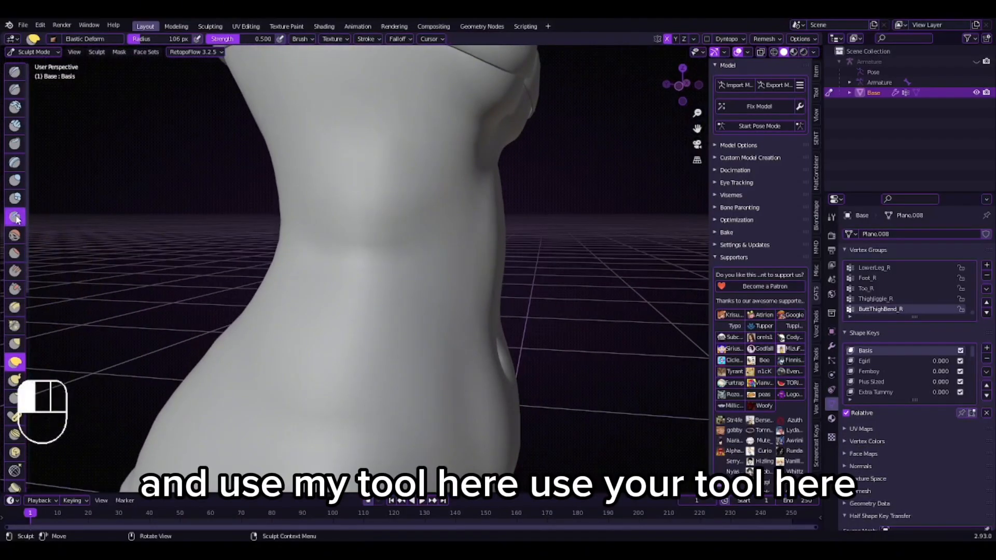
pyautogui.moveTo(293, 240); pyautogui.dragTo(400, 247)
pyautogui.moveTo(435, 249); pyautogui.dragTo(349, 251, button='middle')
pyautogui.scroll(-3, 349, 251)
pyautogui.moveTo(353, 303); pyautogui.dragTo(450, 309, button='middle')
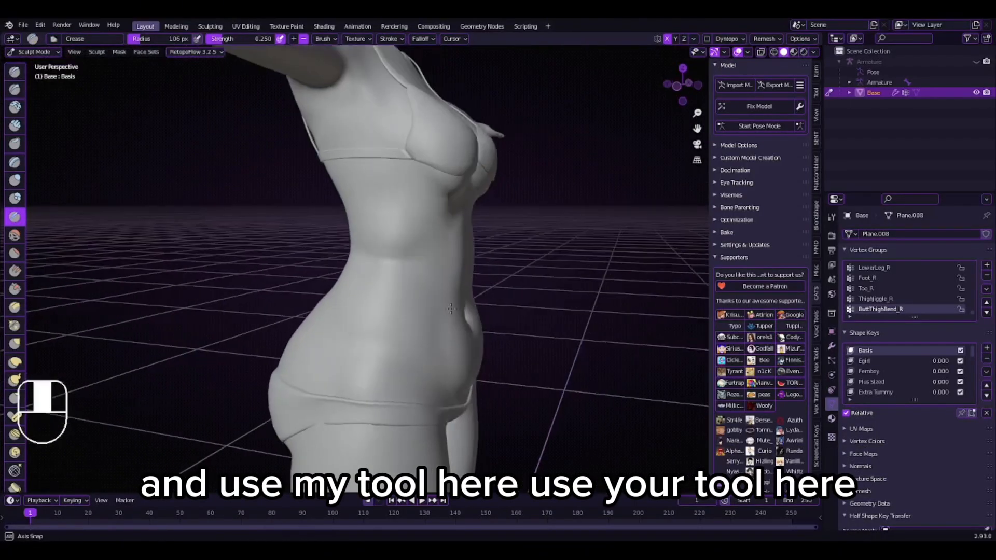
# Carve another crease from the side of the hip toward the lower belly, above the underwear waistband.
pyautogui.scroll(2, 451, 309)
pyautogui.moveTo(322, 358); pyautogui.dragTo(431, 410)
pyautogui.moveTo(430, 412); pyautogui.dragTo(342, 412, button='middle')
pyautogui.scroll(-2, 363, 397)
pyautogui.moveTo(369, 392)
pyautogui.mouseDown(button='middle')
pyautogui.moveTo(391, 385)
pyautogui.moveTo(396, 398)
pyautogui.mouseUp(button='middle')
pyautogui.scroll(2, 396, 384)
pyautogui.scroll(-3, 396, 383)
pyautogui.scroll(4, 383, 262)
# Pull the side roll down and outward over the waist crease with the Elastic Deform brush.
pyautogui.click(15, 362)
pyautogui.scroll(1, 369, 260)
pyautogui.scroll(1, 396, 255)
pyautogui.moveTo(402, 252); pyautogui.dragTo(394, 313)
pyautogui.moveTo(394, 313); pyautogui.dragTo(462, 332, button='middle')
pyautogui.moveTo(410, 215); pyautogui.dragTo(344, 151)
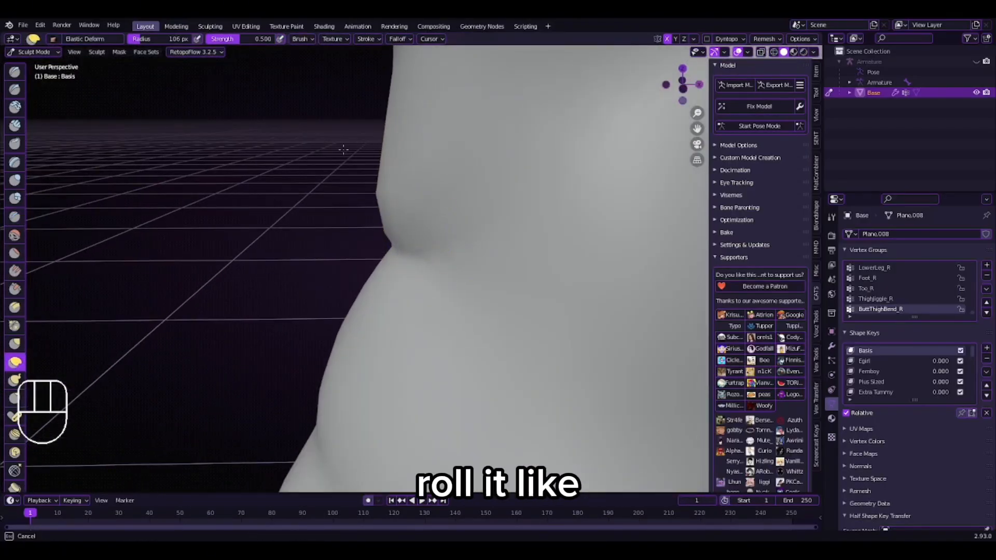
pyautogui.moveTo(443, 277)
pyautogui.mouseDown(button='middle')
pyautogui.moveTo(370, 281)
pyautogui.moveTo(369, 251)
pyautogui.mouseUp(button='middle')
pyautogui.scroll(-4, 369, 251)
# Smooth the side roll and its waist crease with the Smooth brush at 0.700 strength.
pyautogui.click(15, 235)
pyautogui.scroll(5, 407, 265)
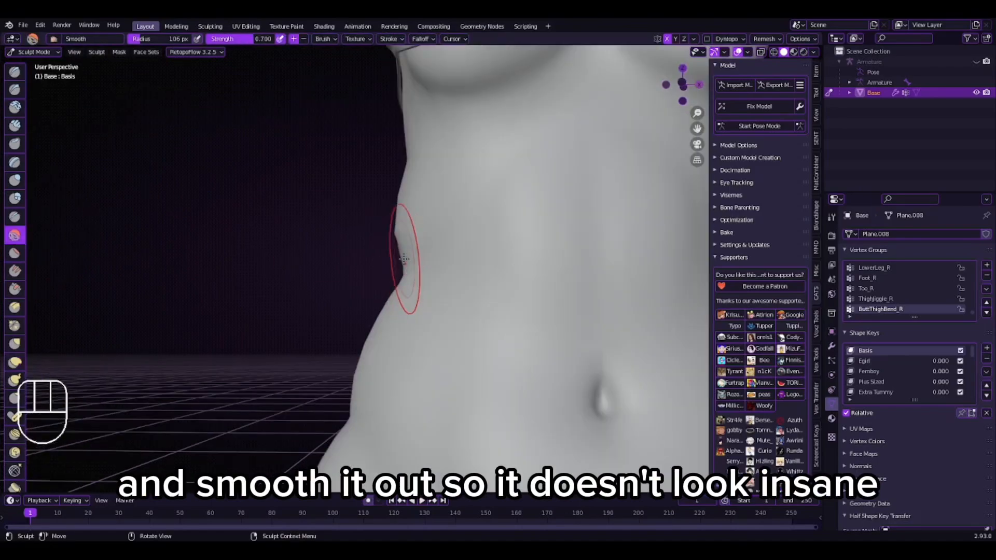
pyautogui.scroll(-6, 396, 206)
pyautogui.scroll(2, 191, 244)
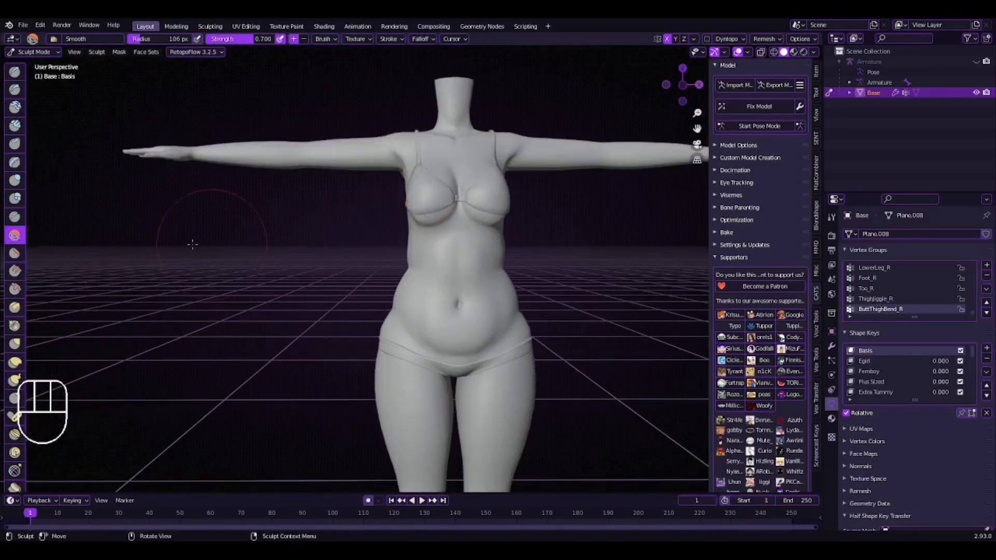
# Push in the side of the torso above the roll with Elastic Deform, and review the figure from the front.
pyautogui.click(15, 362)
pyautogui.scroll(5, 390, 155)
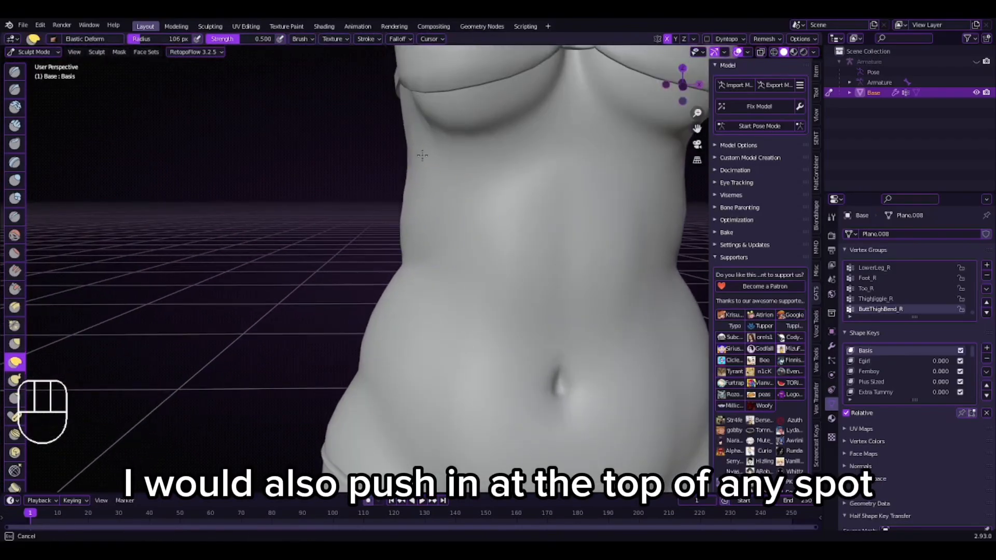
pyautogui.scroll(-8, 422, 155)
pyautogui.click(683, 85)
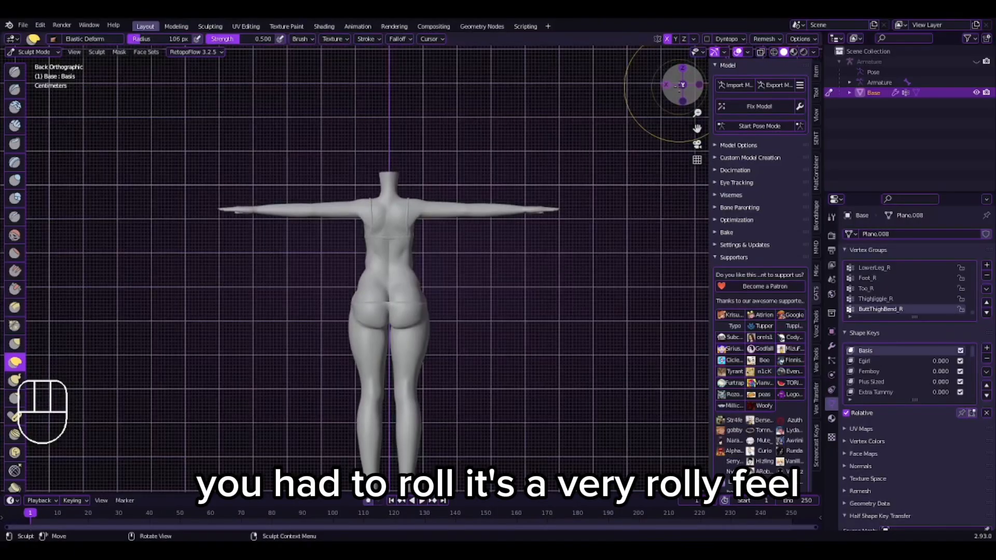
pyautogui.click(680, 85)
pyautogui.scroll(5, 519, 275)
pyautogui.keyDown('shift'); pyautogui.moveTo(505, 281); pyautogui.dragTo(415, 287, button='middle'); pyautogui.keyUp('shift')
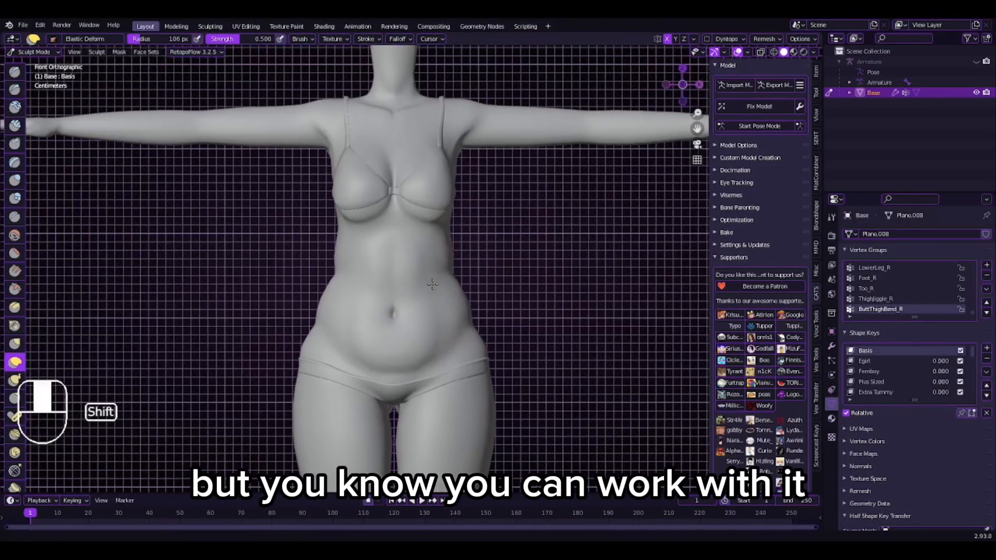
# Pull the side notches of the waist slightly downward from the front view with the Elastic Deform brush.
pyautogui.scroll(3, 413, 287)
pyautogui.scroll(-3, 413, 288)
pyautogui.keyDown('shift'); pyautogui.moveTo(307, 299); pyautogui.dragTo(377, 272, button='middle'); pyautogui.keyUp('shift')
pyautogui.scroll(2, 378, 272)
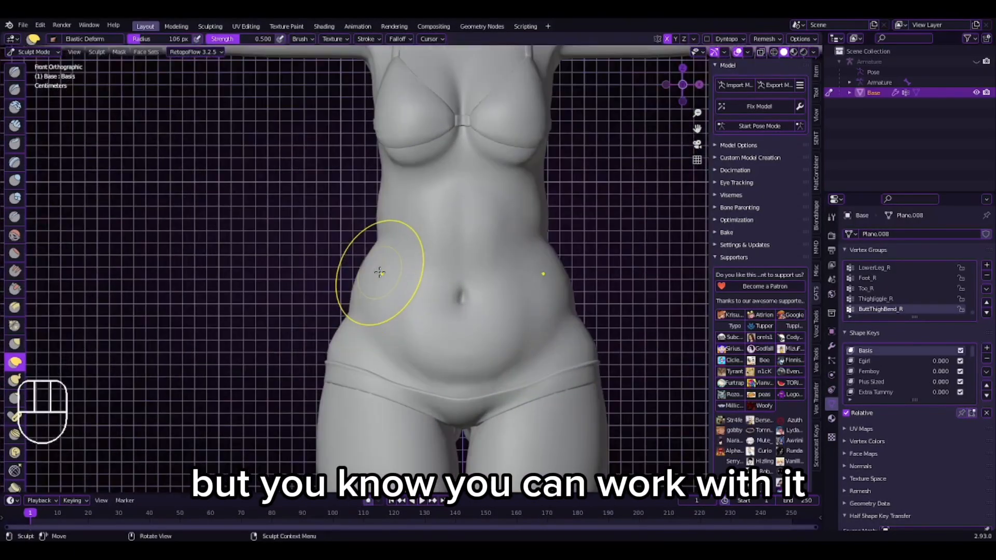
pyautogui.moveTo(391, 216)
pyautogui.mouseDown(button='middle')
pyautogui.moveTo(567, 231)
pyautogui.moveTo(382, 226)
pyautogui.moveTo(402, 216)
pyautogui.mouseUp(button='middle')
pyautogui.scroll(-2, 398, 213)
pyautogui.scroll(2, 390, 218)
pyautogui.click(685, 86)
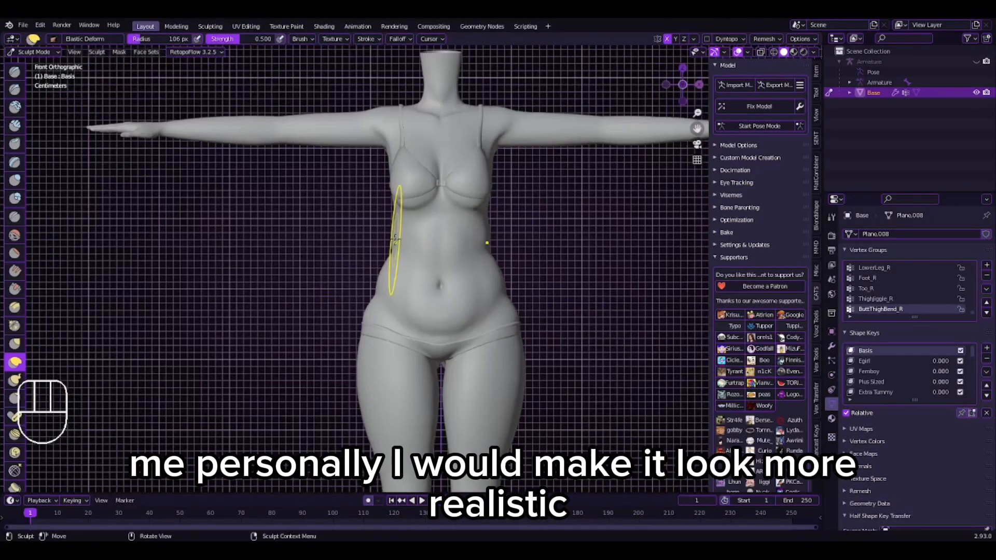
pyautogui.scroll(2, 384, 220)
pyautogui.scroll(4, 385, 268)
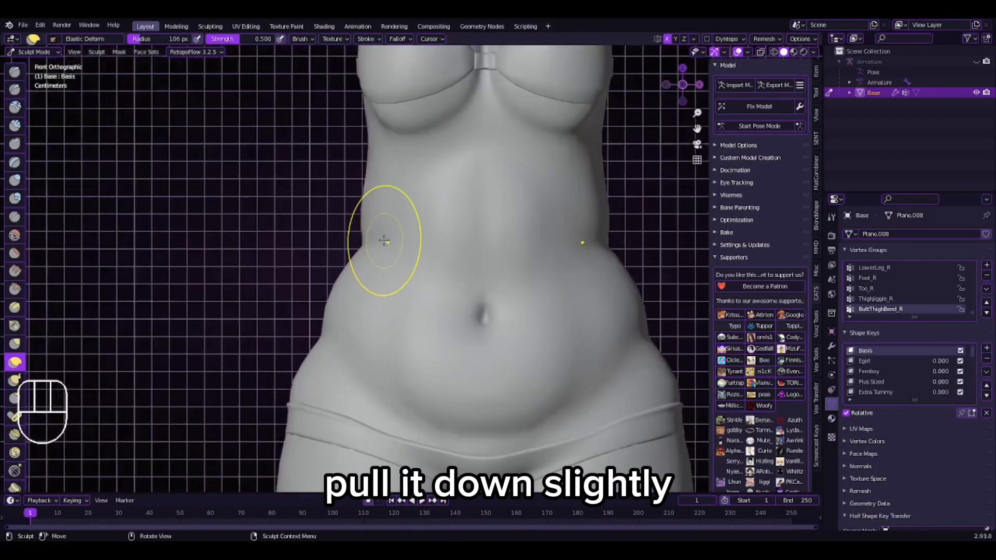
pyautogui.scroll(-6, 371, 195)
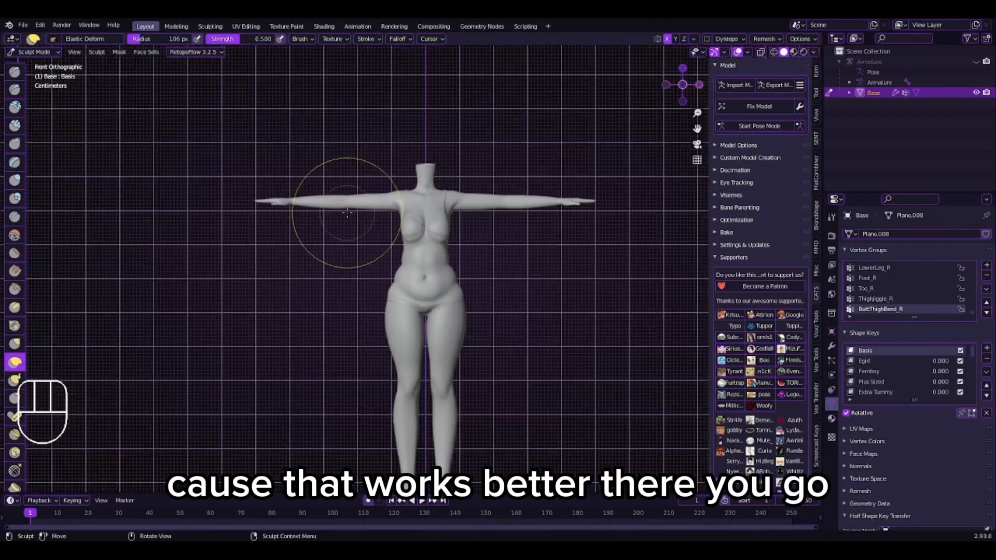
# Pull the sides of the waist and upper hips slightly outward with the Elastic Deform brush.
pyautogui.scroll(2, 528, 237)
pyautogui.scroll(2, 410, 268)
pyautogui.moveTo(391, 260); pyautogui.dragTo(371, 260)
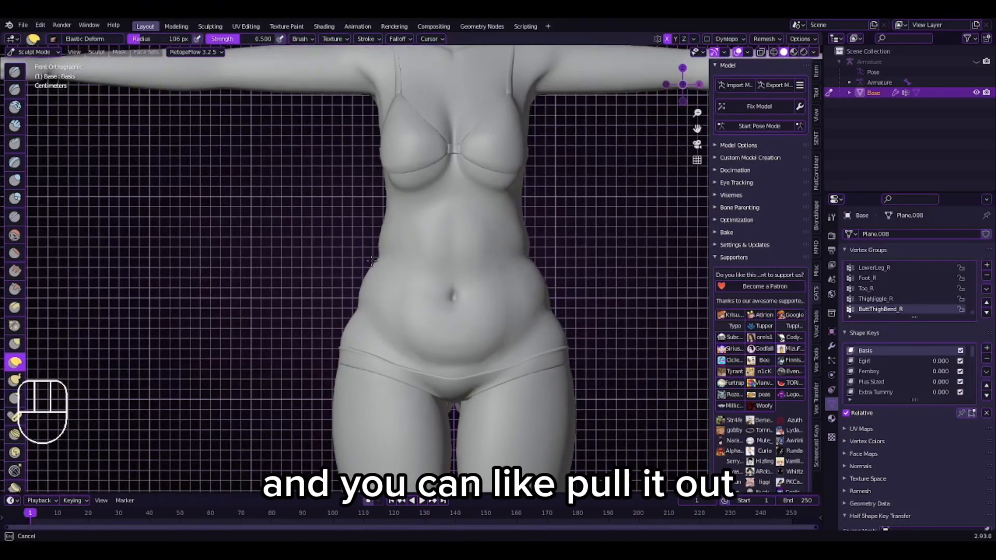
pyautogui.moveTo(351, 295); pyautogui.dragTo(347, 293)
pyautogui.scroll(-4, 329, 282)
pyautogui.scroll(3, 365, 251)
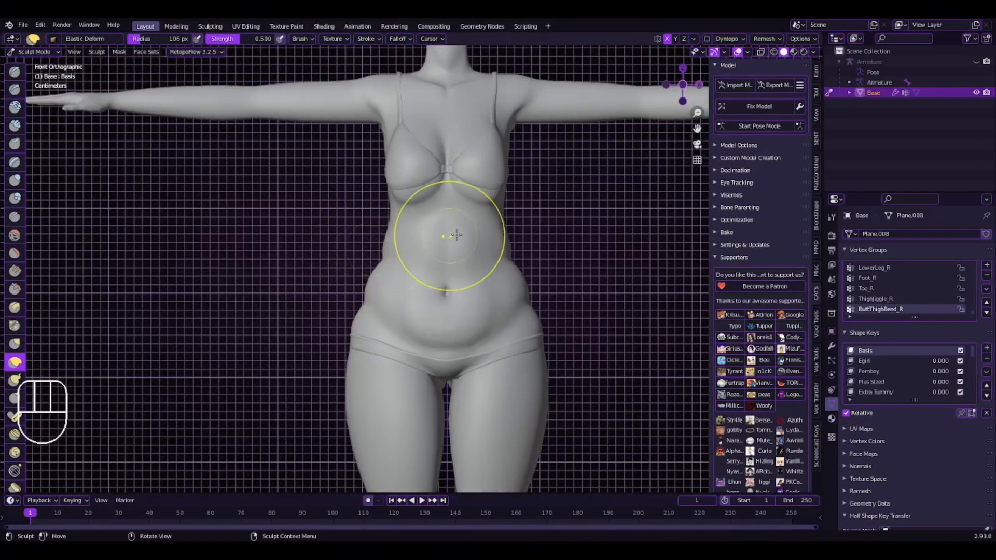
# Try to pull the side of the chest outward at bra height from the front.
pyautogui.click(683, 84)
pyautogui.click(682, 85)
pyautogui.keyDown('shift'); pyautogui.moveTo(425, 181); pyautogui.dragTo(455, 251, button='middle'); pyautogui.keyUp('shift')
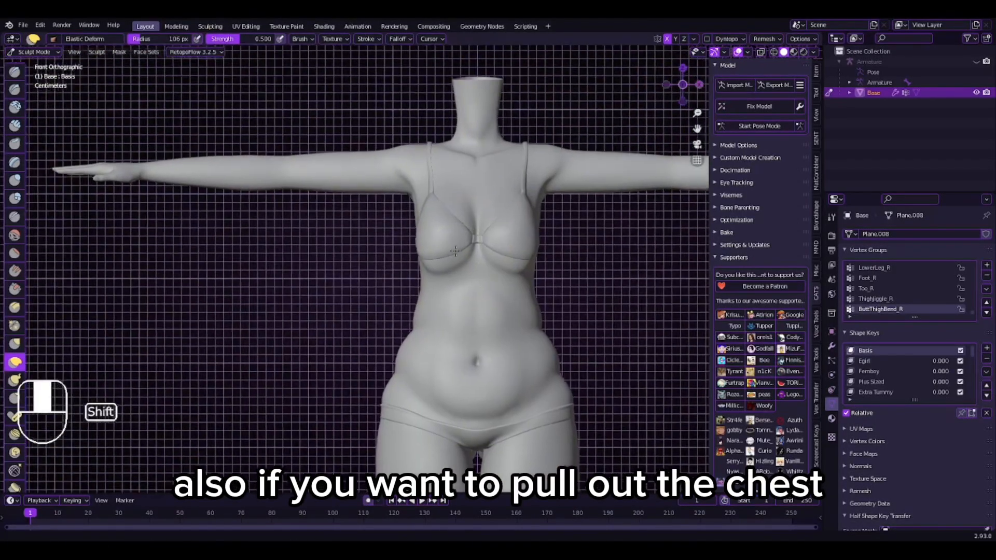
pyautogui.scroll(2, 455, 251)
pyautogui.moveTo(378, 241); pyautogui.dragTo(404, 240, button='middle')
pyautogui.moveTo(405, 240); pyautogui.dragTo(363, 247)
pyautogui.hotkey('ctrl', 'z')
# Pull the side of the rib cage outward at the bra band from the back view.
pyautogui.moveTo(493, 249); pyautogui.dragTo(290, 246, button='middle')
pyautogui.click(679, 85)
pyautogui.scroll(-1, 425, 186)
pyautogui.moveTo(264, 245); pyautogui.dragTo(238, 245)
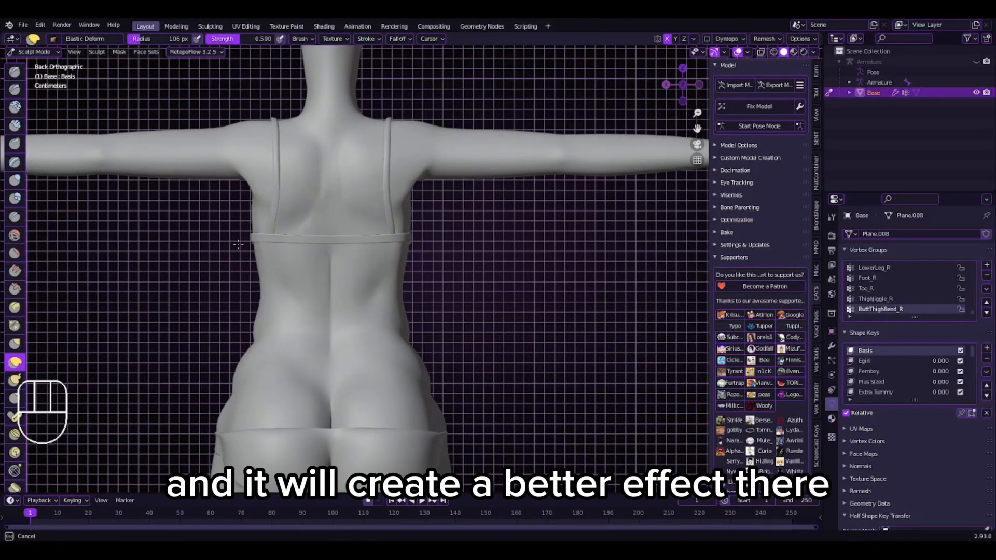
# Try to push the side of the waist inward from the front view, and undo the stroke.
pyautogui.moveTo(253, 244); pyautogui.dragTo(487, 238, button='middle')
pyautogui.scroll(1, 488, 236)
pyautogui.click(681, 85)
pyautogui.moveTo(419, 302); pyautogui.dragTo(451, 305)
pyautogui.hotkey('ctrl', 'z')
# Push the side of the waist inward just above the hip bulge with the Elastic Deform brush.
pyautogui.scroll(2, 451, 304)
pyautogui.keyDown('shift'); pyautogui.moveTo(450, 302); pyautogui.dragTo(452, 224, button='middle'); pyautogui.keyUp('shift')
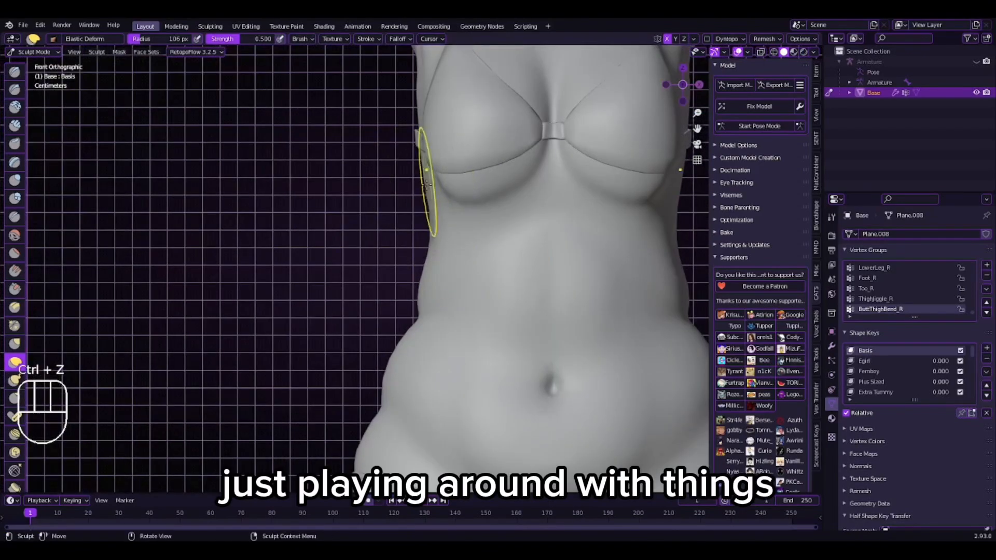
pyautogui.moveTo(419, 312); pyautogui.dragTo(452, 313)
pyautogui.scroll(-4, 453, 316)
pyautogui.scroll(5, 412, 265)
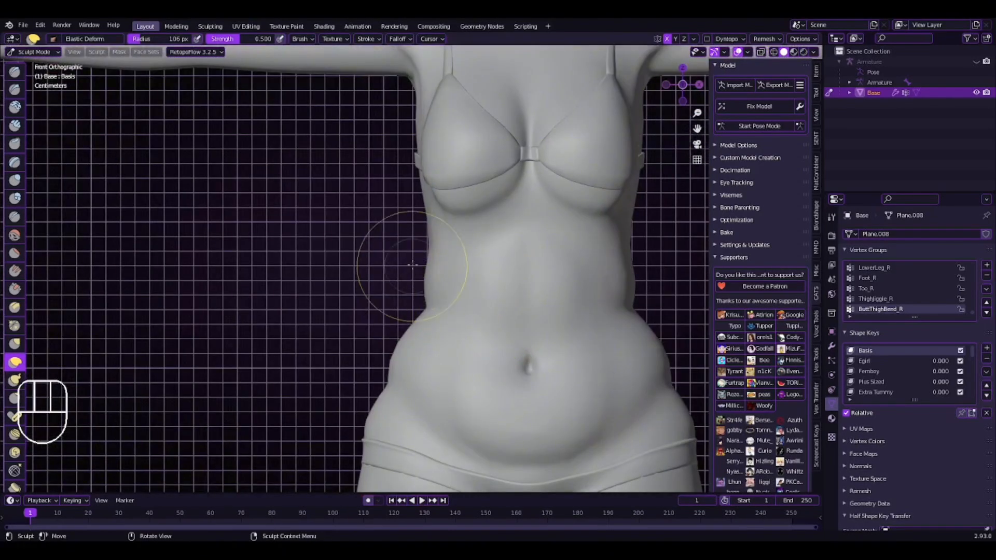
# Try to pull the side of the torso below the chest downward, and undo the stroke.
pyautogui.moveTo(440, 252); pyautogui.dragTo(440, 300)
pyautogui.scroll(-5, 441, 301)
pyautogui.keyDown('shift'); pyautogui.moveTo(529, 301); pyautogui.dragTo(530, 251, button='middle'); pyautogui.keyUp('shift')
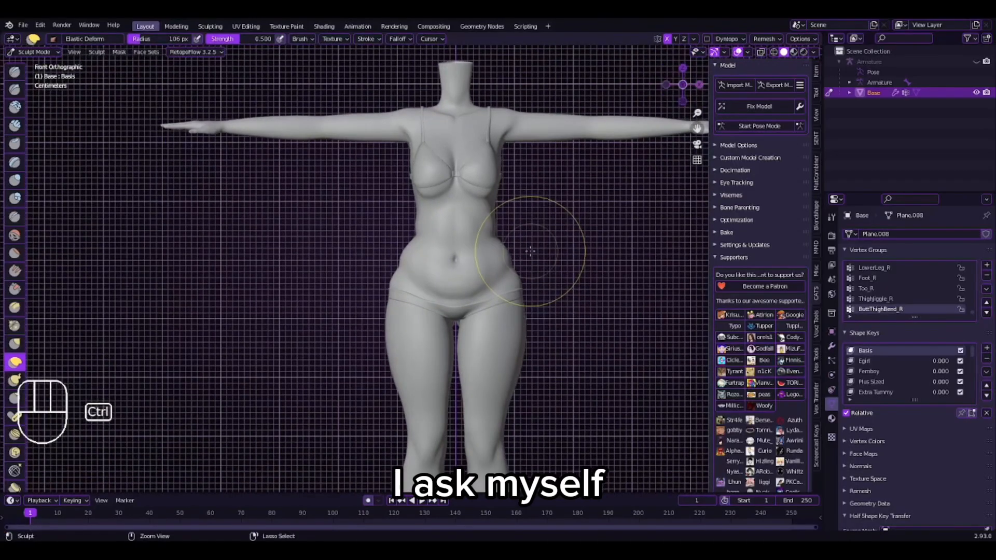
pyautogui.hotkey('ctrl', 'z')
# Examine the waist, belly and back curve of the body from the front and the side.
pyautogui.scroll(5, 522, 253)
pyautogui.scroll(-5, 521, 253)
pyautogui.keyDown('shift'); pyautogui.moveTo(466, 262); pyautogui.dragTo(472, 289, button='middle'); pyautogui.keyUp('shift')
pyautogui.scroll(6, 472, 289)
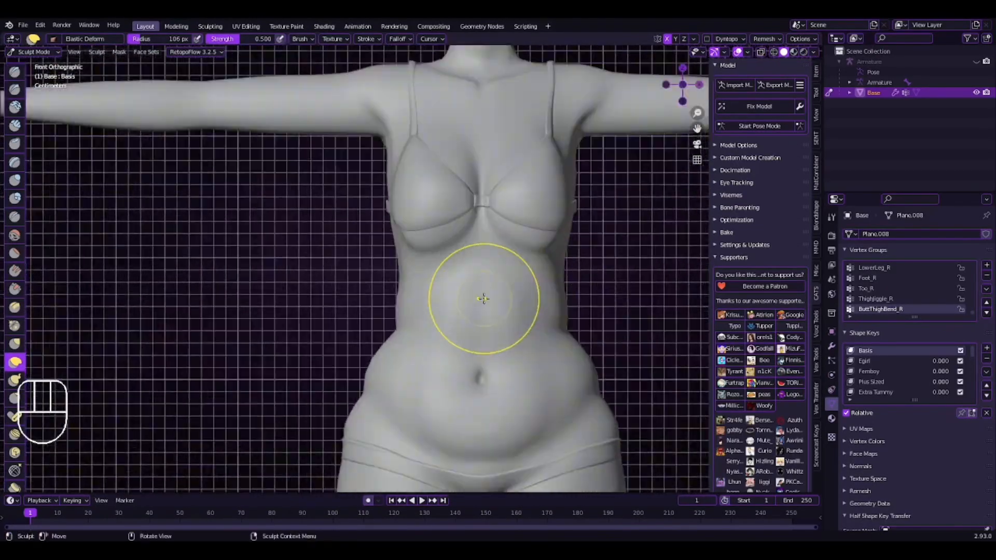
pyautogui.scroll(-5, 385, 347)
pyautogui.moveTo(385, 347); pyautogui.dragTo(469, 287, button='middle')
pyautogui.scroll(3, 464, 286)
pyautogui.scroll(-2, 459, 286)
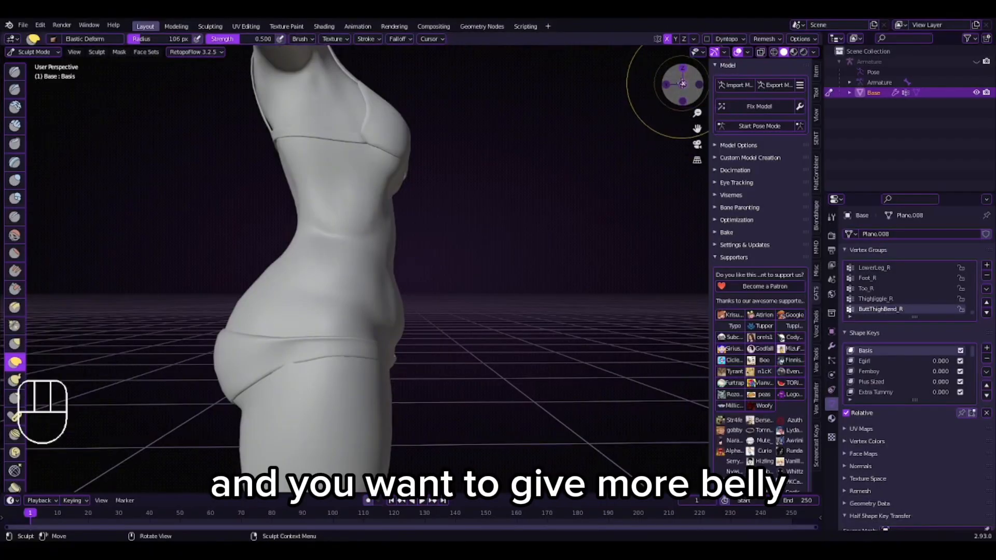
pyautogui.click(683, 84)
pyautogui.scroll(-4, 425, 271)
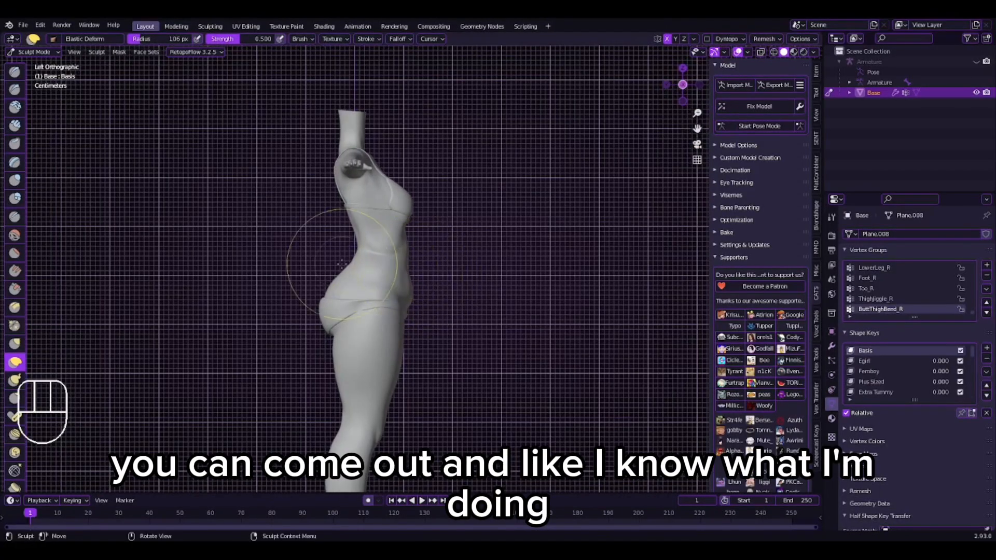
pyautogui.scroll(4, 341, 264)
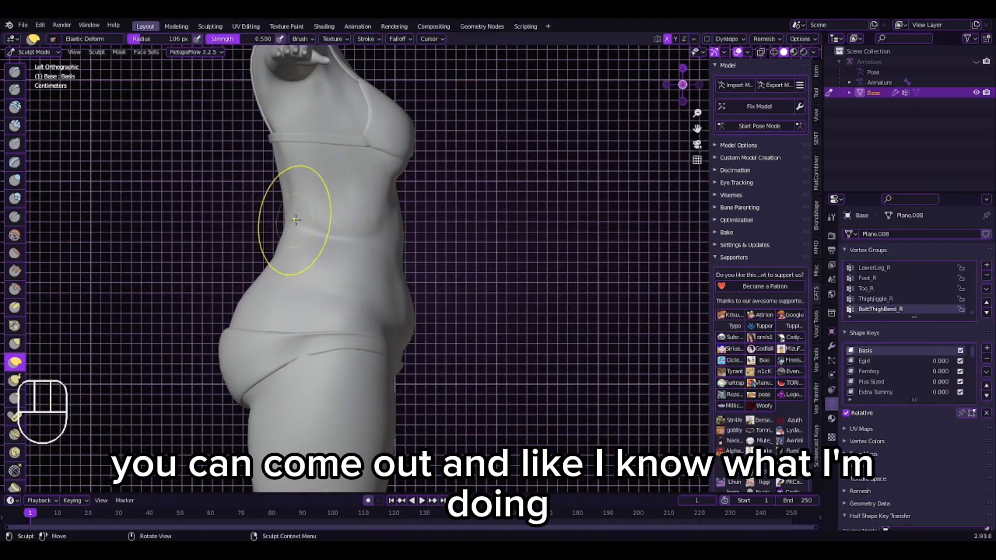
pyautogui.scroll(-4, 363, 229)
pyautogui.moveTo(455, 233); pyautogui.dragTo(337, 244, button='middle')
pyautogui.scroll(5, 356, 223)
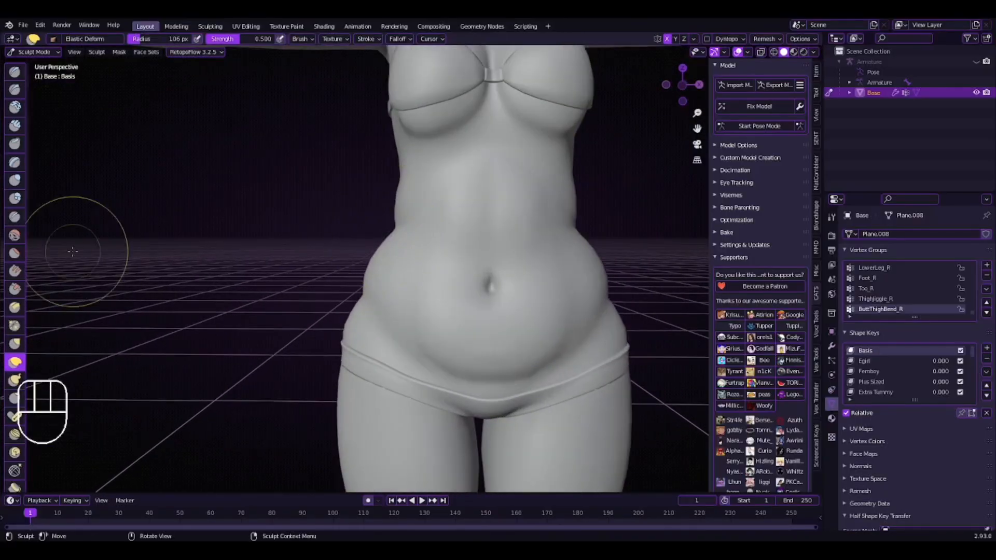
# Smooth the side of the torso just below the chest with the Smooth brush.
pyautogui.click(14, 234)
pyautogui.scroll(3, 399, 226)
pyautogui.moveTo(387, 164); pyautogui.dragTo(388, 171)
pyautogui.scroll(-4, 498, 184)
pyautogui.moveTo(524, 187); pyautogui.dragTo(629, 194, button='middle')
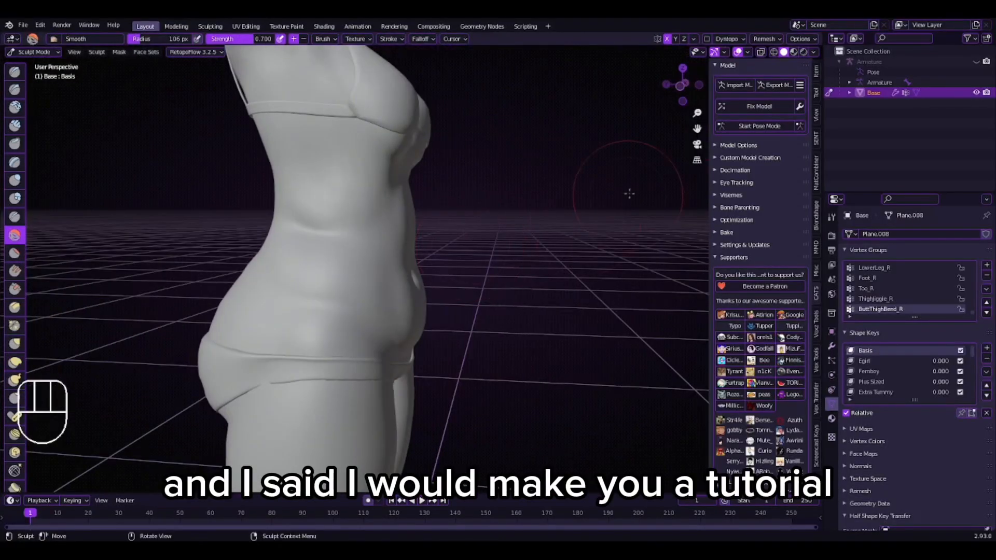
# Pull the bust downward from the front view with the Elastic Deform brush to suggest gravity.
pyautogui.click(679, 87)
pyautogui.click(15, 362)
pyautogui.keyDown('shift'); pyautogui.moveTo(419, 107); pyautogui.dragTo(431, 252, button='middle'); pyautogui.keyUp('shift')
pyautogui.moveTo(431, 249)
pyautogui.mouseDown()
pyautogui.moveTo(416, 246)
pyautogui.moveTo(444, 277)
pyautogui.mouseUp()
pyautogui.moveTo(466, 278); pyautogui.dragTo(419, 267, button='middle')
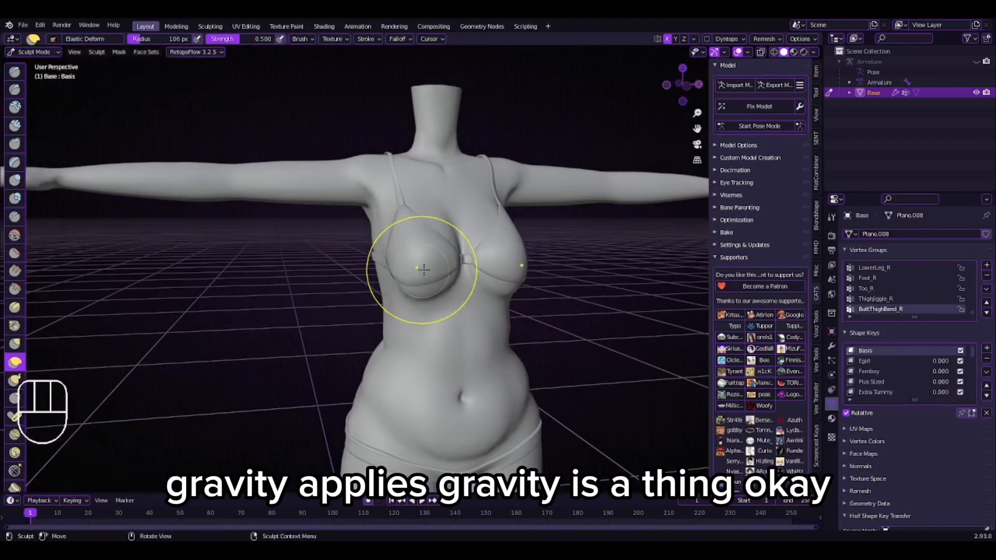
# Reshape the bust's side profile with the Elastic Deform brush so that it hangs naturally.
pyautogui.moveTo(462, 290); pyautogui.dragTo(525, 307, button='middle')
pyautogui.scroll(2, 524, 307)
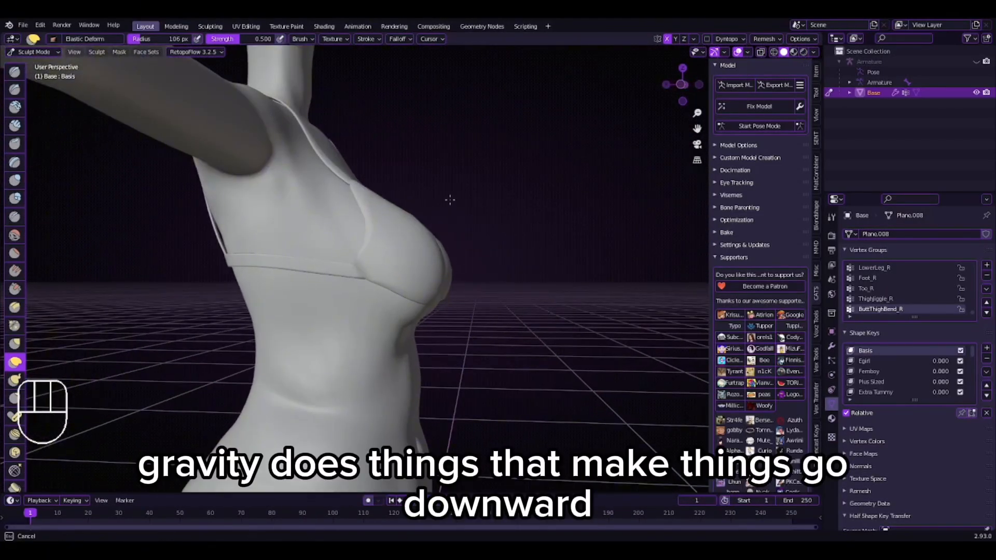
pyautogui.scroll(-4, 449, 200)
pyautogui.moveTo(450, 200); pyautogui.dragTo(477, 207, button='middle')
pyautogui.keyDown('ctrl'); pyautogui.moveTo(414, 262); pyautogui.dragTo(434, 248, button='middle'); pyautogui.keyUp('ctrl')
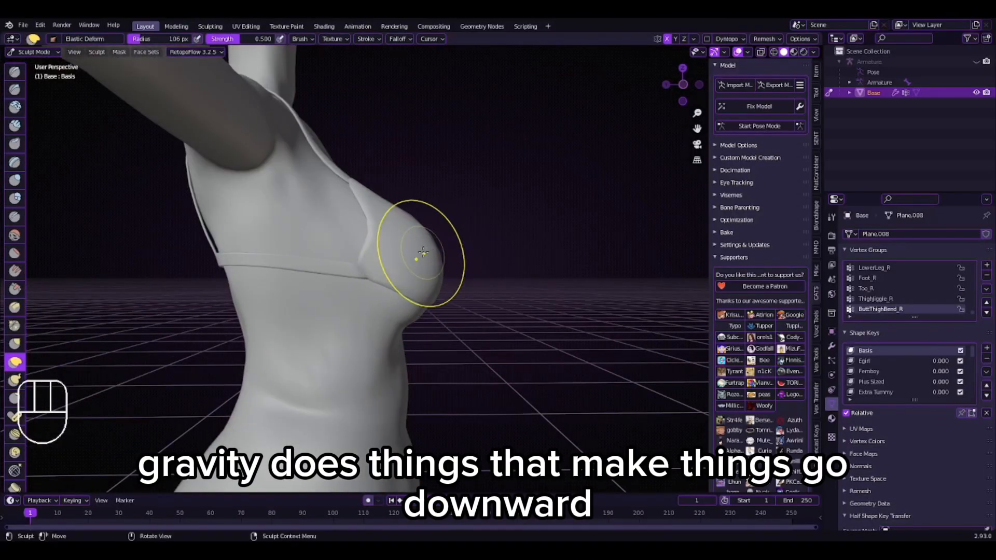
pyautogui.scroll(-4, 421, 252)
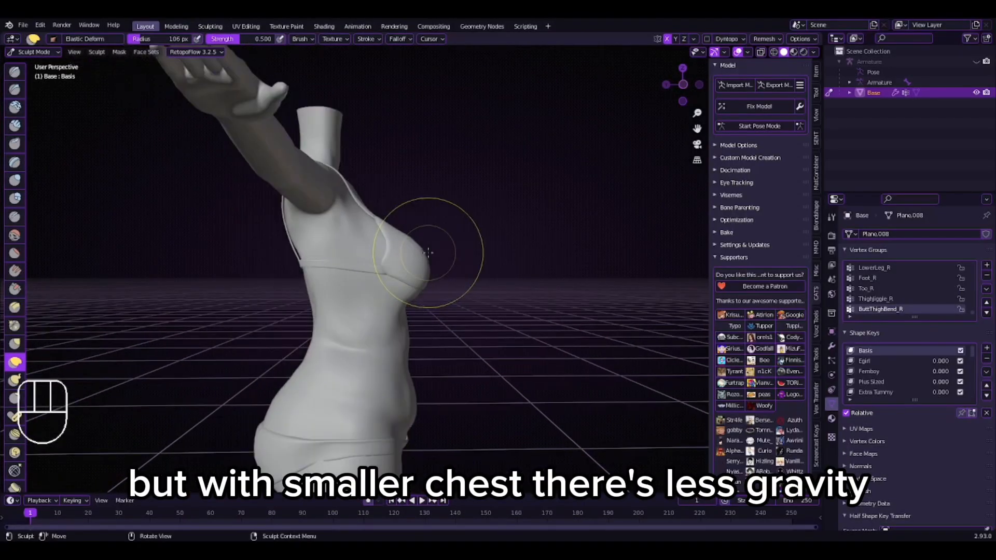
pyautogui.click(682, 84)
pyautogui.scroll(4, 463, 294)
pyautogui.scroll(2, 463, 295)
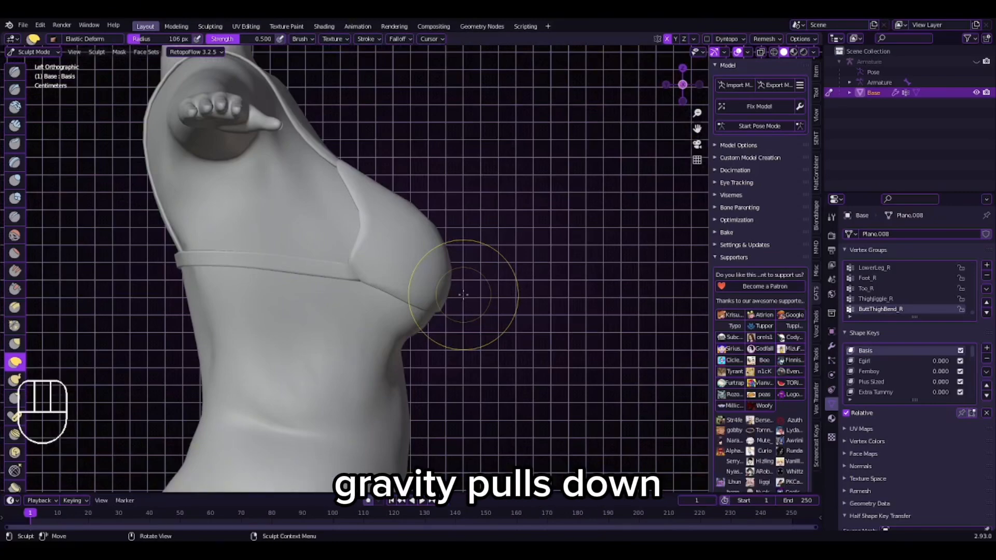
pyautogui.scroll(-1, 456, 280)
# Switch the body mesh to Object Mode and back to Sculpt Mode.
pyautogui.click(46, 53)
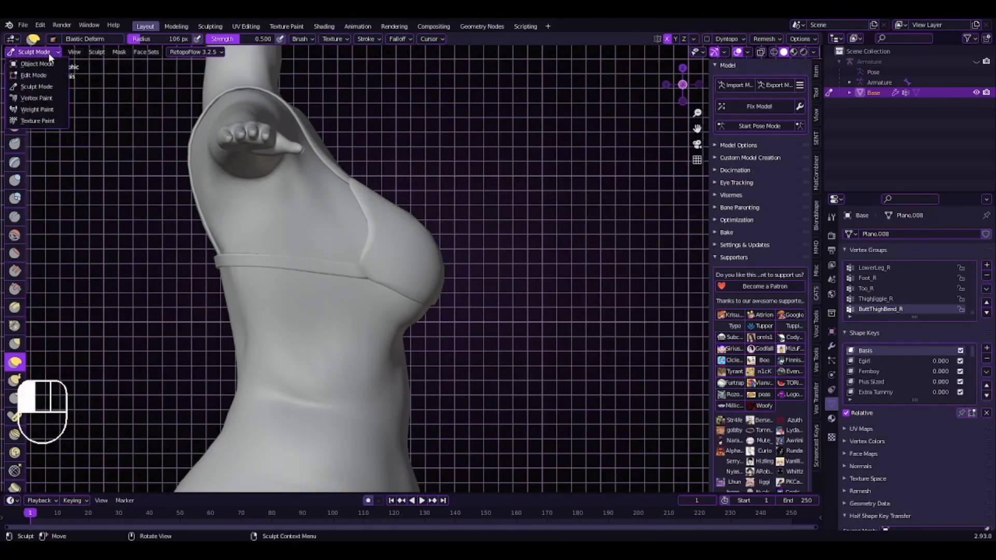
pyautogui.click(33, 65)
pyautogui.click(42, 52)
pyautogui.click(41, 87)
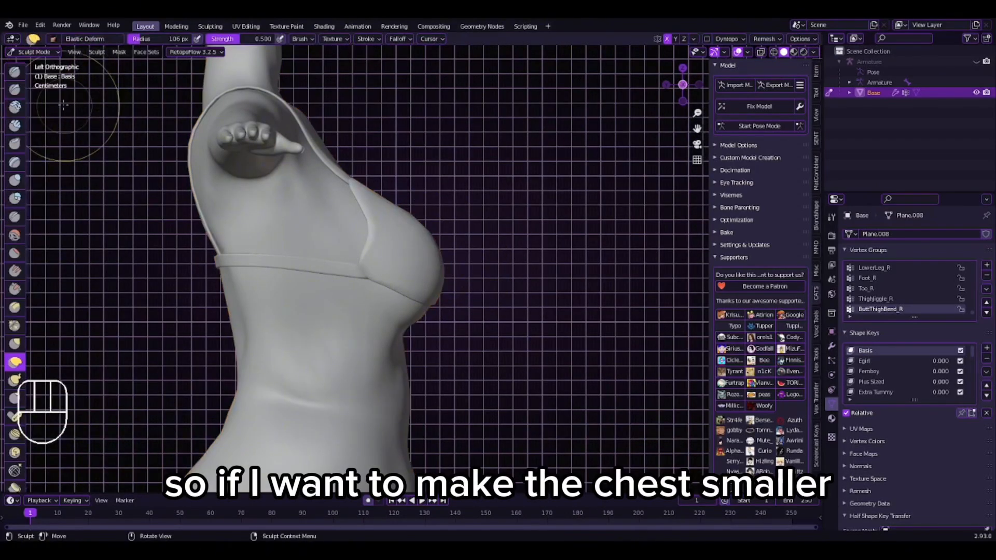
# Push the front and underside of the bust inward from the left view to make the chest smaller with less sag.
pyautogui.moveTo(379, 285); pyautogui.dragTo(371, 298)
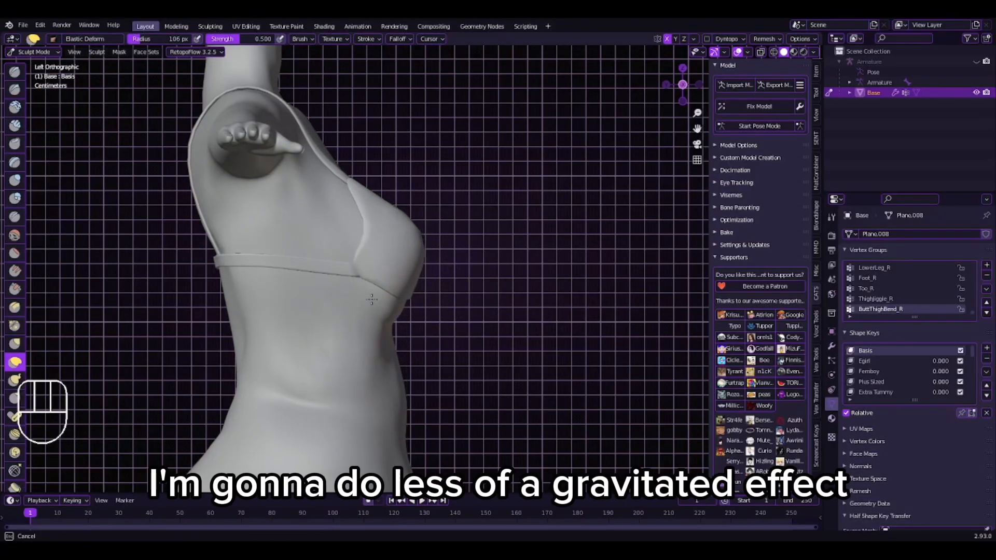
pyautogui.scroll(-2, 406, 269)
pyautogui.moveTo(416, 248); pyautogui.dragTo(417, 243)
pyautogui.scroll(4, 415, 247)
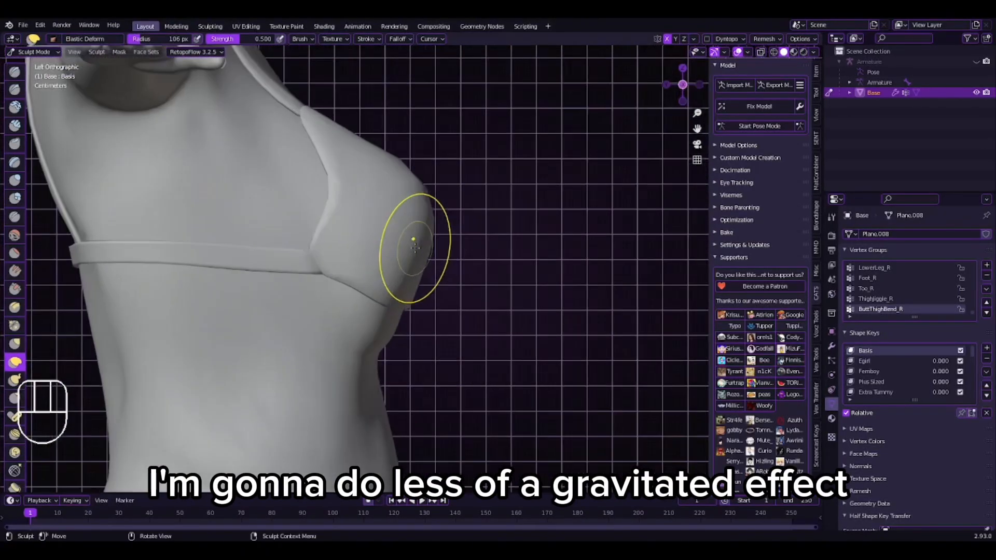
pyautogui.moveTo(407, 324); pyautogui.dragTo(341, 318)
# Smooth the underside of the bust with the Smooth brush.
pyautogui.moveTo(337, 314); pyautogui.dragTo(212, 285, button='middle')
pyautogui.click(14, 234)
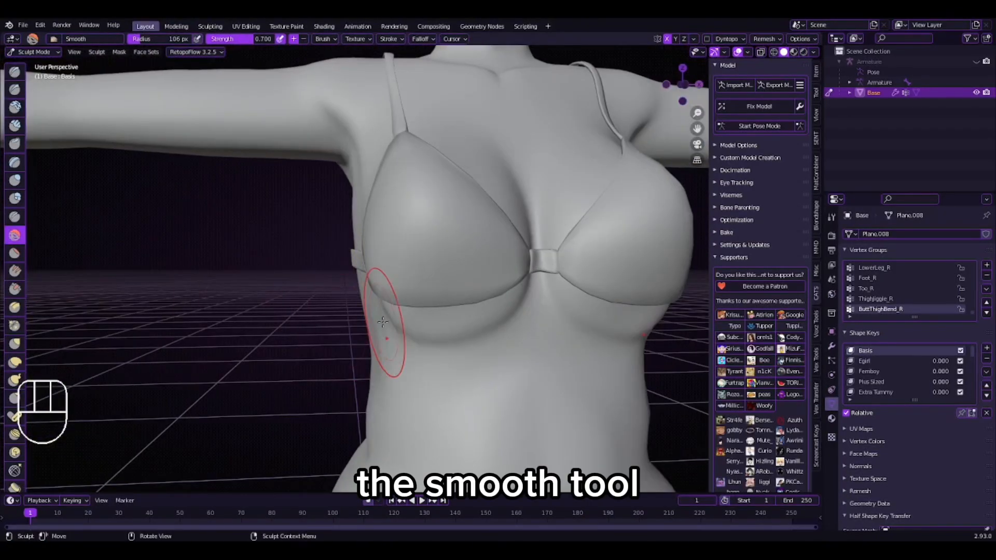
pyautogui.moveTo(411, 324); pyautogui.dragTo(509, 313)
pyautogui.scroll(-4, 467, 321)
pyautogui.moveTo(399, 331); pyautogui.dragTo(504, 328, button='middle')
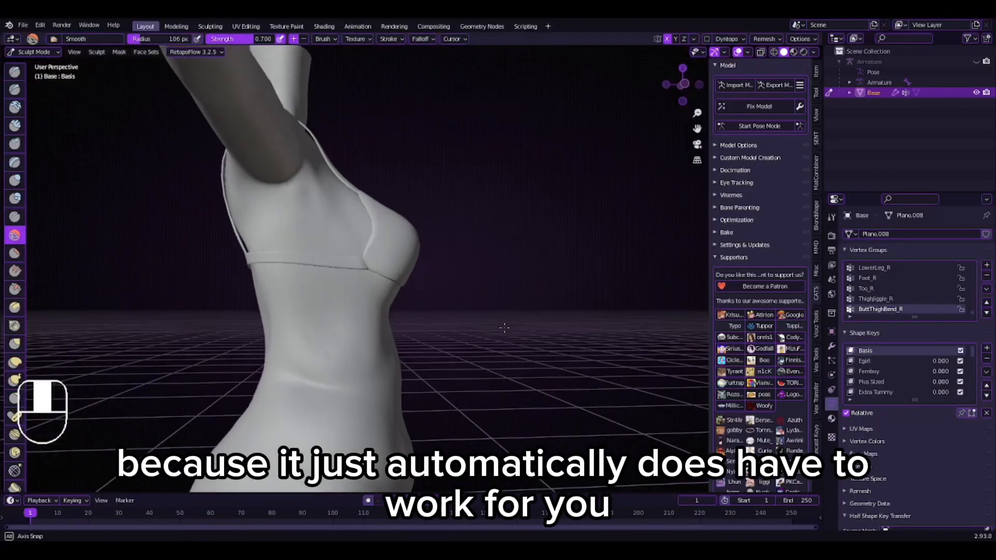
# Push the bust and the upper chest slightly back from the left view with the Elastic Deform brush.
pyautogui.click(15, 362)
pyautogui.click(685, 83)
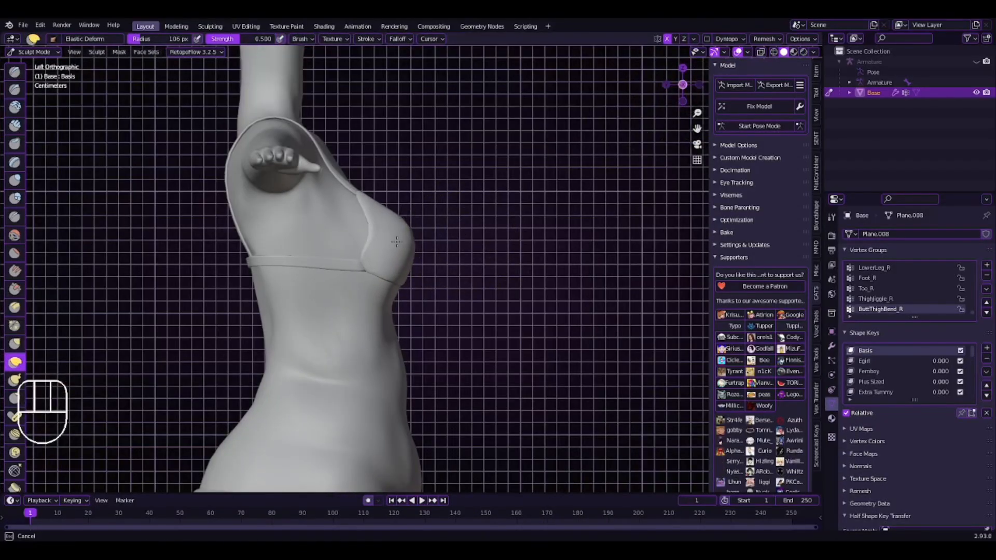
pyautogui.keyDown('ctrl'); pyautogui.moveTo(381, 241); pyautogui.dragTo(384, 269, button='middle'); pyautogui.keyUp('ctrl')
pyautogui.moveTo(356, 134); pyautogui.dragTo(345, 137)
pyautogui.scroll(-5, 351, 195)
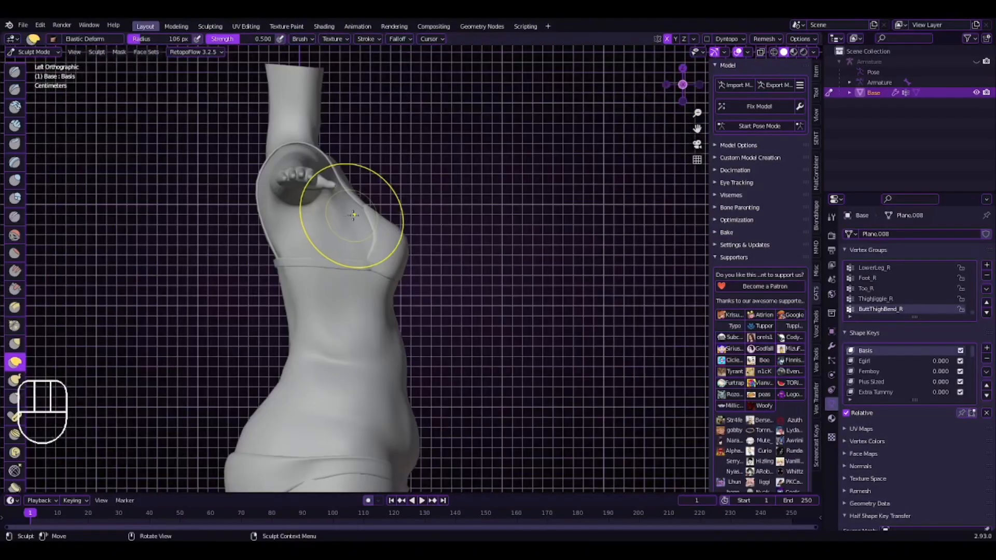
# Pull the underside of the bust downward and outward from a close front view.
pyautogui.moveTo(467, 213); pyautogui.dragTo(362, 232, button='middle')
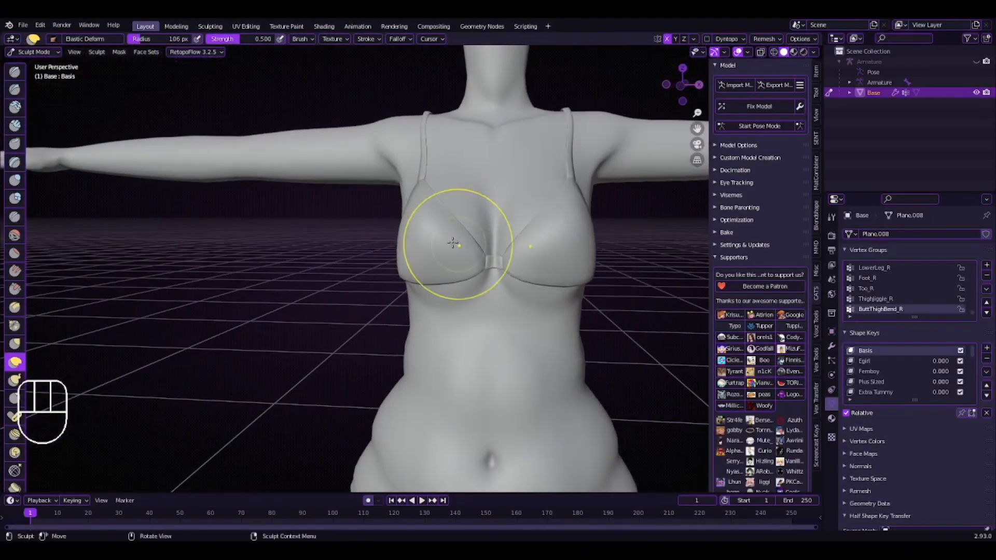
pyautogui.scroll(4, 464, 254)
pyautogui.moveTo(502, 291)
pyautogui.mouseDown()
pyautogui.moveTo(506, 316)
pyautogui.moveTo(472, 324)
pyautogui.mouseUp()
pyautogui.scroll(-4, 477, 306)
# Nudge the front of the bust and the upper chest upward and inward from the opposite side.
pyautogui.moveTo(493, 290); pyautogui.dragTo(398, 278, button='middle')
pyautogui.moveTo(430, 233); pyautogui.dragTo(433, 224)
pyautogui.moveTo(469, 187); pyautogui.dragTo(480, 177)
pyautogui.scroll(-5, 410, 214)
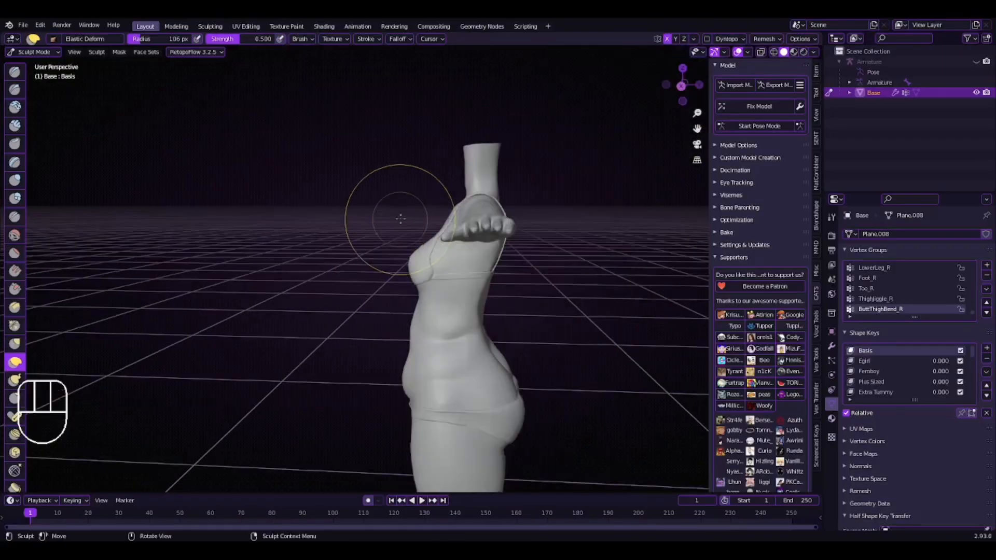
# Soften the crease at the side of the waist with the Smooth brush.
pyautogui.moveTo(400, 219); pyautogui.dragTo(399, 213, button='middle')
pyautogui.scroll(3, 400, 213)
pyautogui.click(15, 235)
pyautogui.scroll(2, 437, 363)
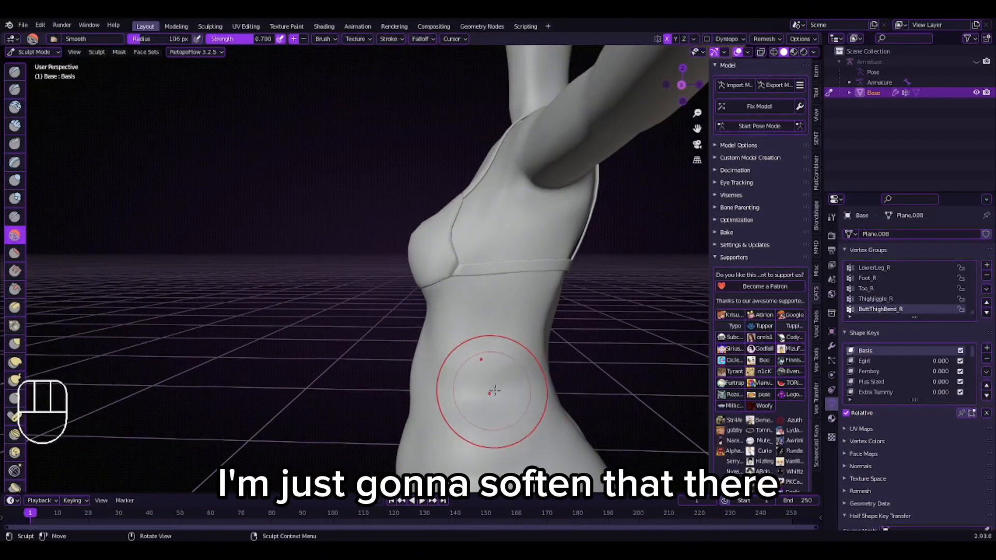
pyautogui.moveTo(494, 390); pyautogui.dragTo(592, 382, button='middle')
# Examine the reshaped chest, waist and hips of the whole body from the front.
pyautogui.scroll(-3, 550, 379)
pyautogui.scroll(2, 512, 373)
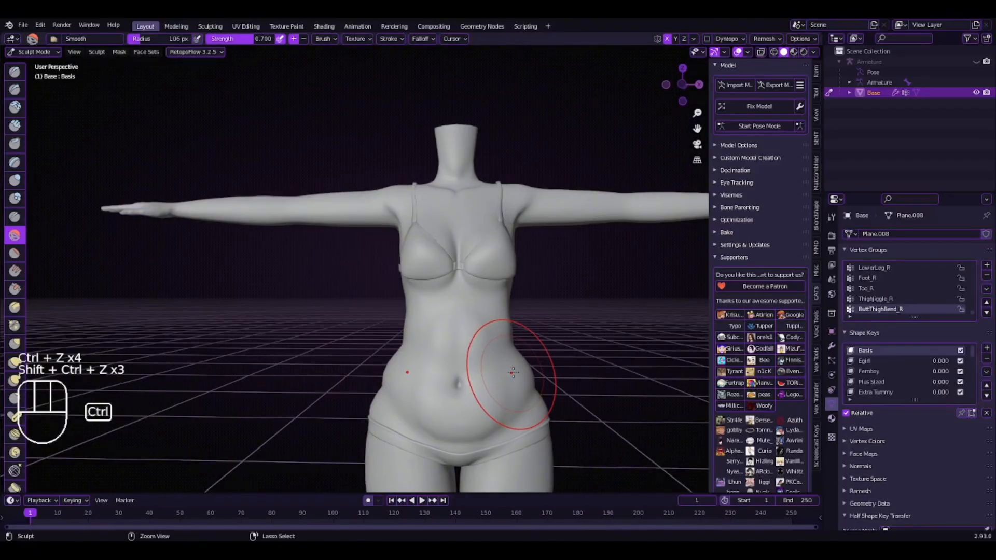
pyautogui.moveTo(450, 365); pyautogui.dragTo(459, 310, button='middle')
pyautogui.scroll(3, 443, 361)
pyautogui.scroll(-3, 414, 364)
pyautogui.scroll(-1, 412, 362)
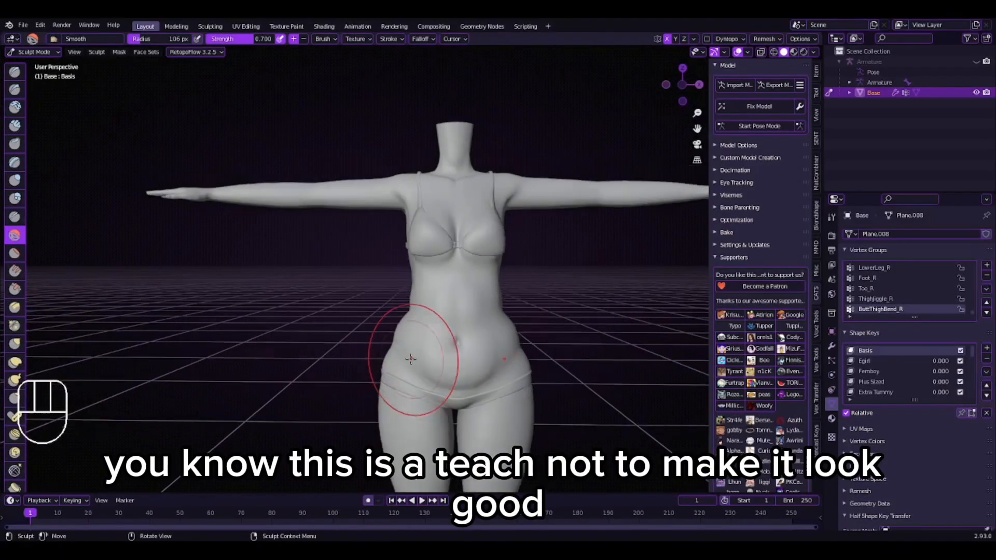
# Pull the side of the waist slightly outward with the Elastic Deform brush from the front.
pyautogui.moveTo(413, 360); pyautogui.dragTo(412, 363, button='middle')
pyautogui.scroll(1, 411, 362)
pyautogui.click(15, 362)
pyautogui.scroll(4, 373, 356)
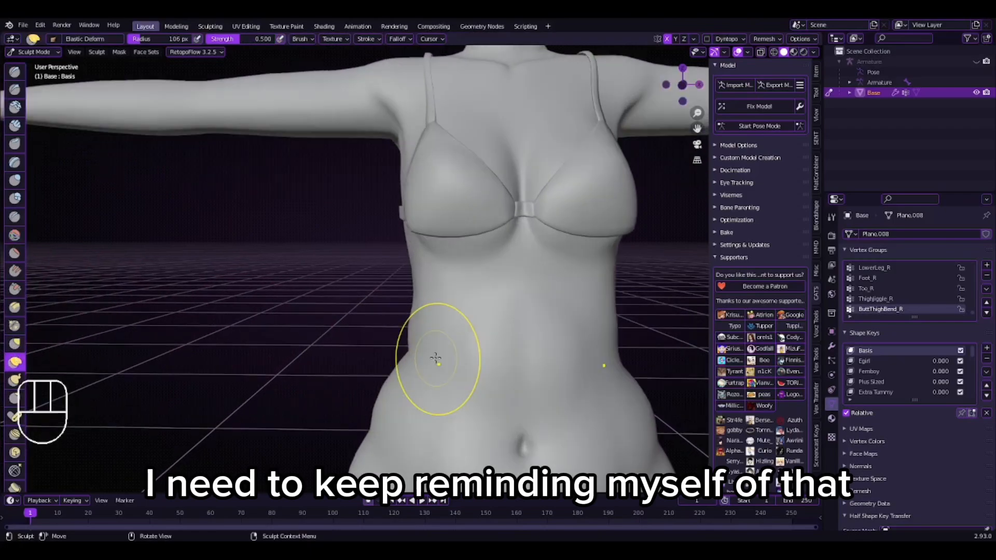
pyautogui.moveTo(435, 356); pyautogui.dragTo(412, 358)
pyautogui.scroll(-5, 401, 360)
# Try to push the lower back inward from the side and undo the stroke.
pyautogui.moveTo(401, 360)
pyautogui.mouseDown(button='middle')
pyautogui.moveTo(275, 357)
pyautogui.moveTo(280, 293)
pyautogui.mouseUp(button='middle')
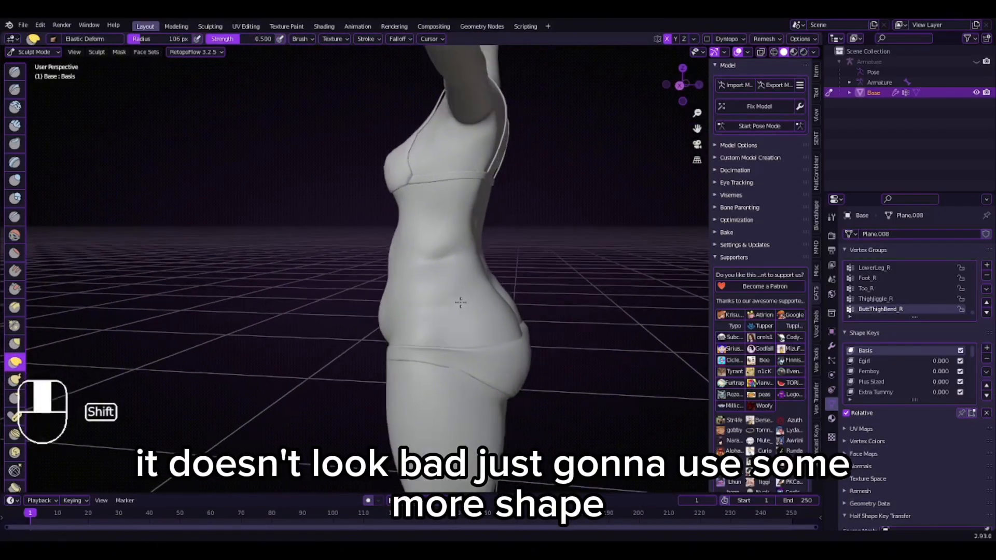
pyautogui.scroll(4, 311, 290)
pyautogui.keyDown('shift'); pyautogui.moveTo(415, 283); pyautogui.dragTo(339, 272, button='middle'); pyautogui.keyUp('shift')
pyautogui.moveTo(339, 271); pyautogui.dragTo(326, 274)
pyautogui.hotkey('ctrl', 'z')
# Adjust the curve of the lower back from the side with Elastic Deform and check the whole body from the front.
pyautogui.scroll(4, 344, 291)
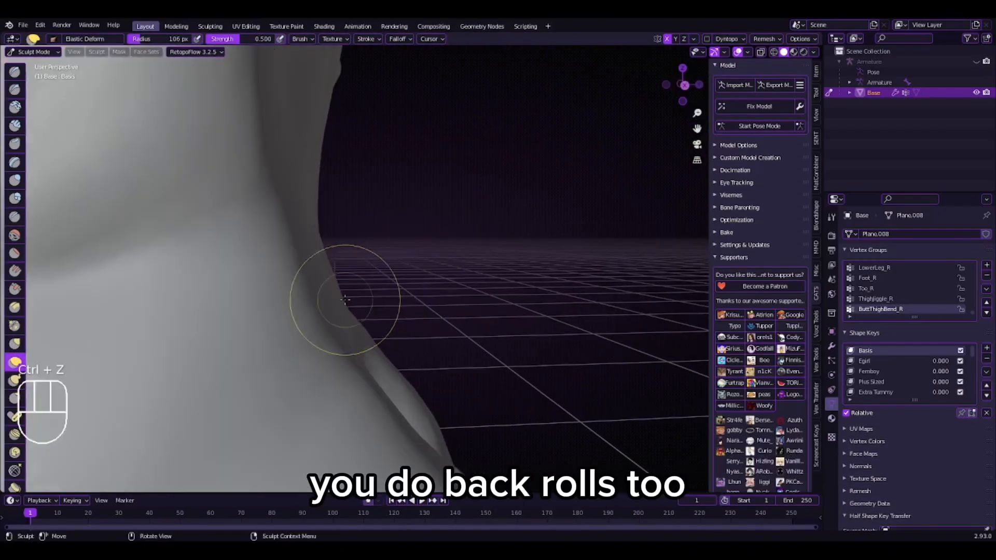
pyautogui.scroll(-2, 358, 288)
pyautogui.moveTo(446, 290); pyautogui.dragTo(371, 335)
pyautogui.scroll(-4, 376, 332)
pyautogui.moveTo(389, 324)
pyautogui.mouseDown(button='middle')
pyautogui.moveTo(348, 317)
pyautogui.moveTo(522, 309)
pyautogui.mouseUp(button='middle')
pyautogui.scroll(-4, 472, 305)
pyautogui.scroll(4, 522, 309)
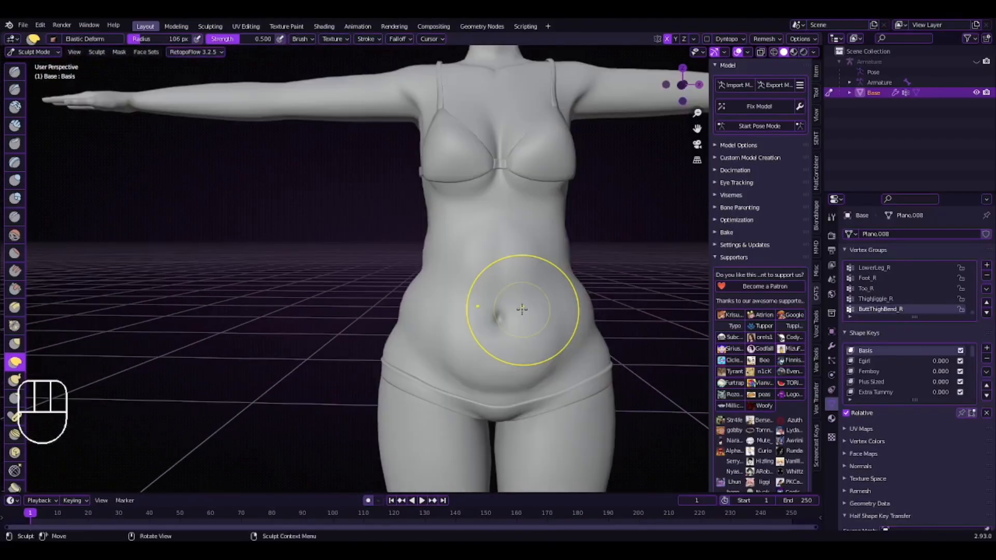
pyautogui.scroll(5, 420, 280)
pyautogui.scroll(-5, 412, 205)
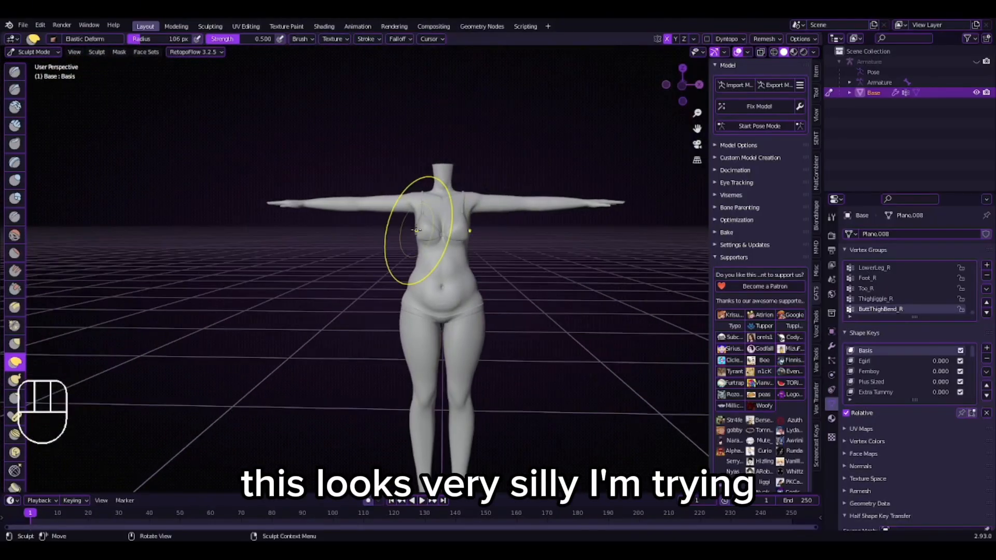
# Refine the sides of the waist with Elastic Deform in the front orthographic view.
pyautogui.click(682, 85)
pyautogui.scroll(4, 408, 303)
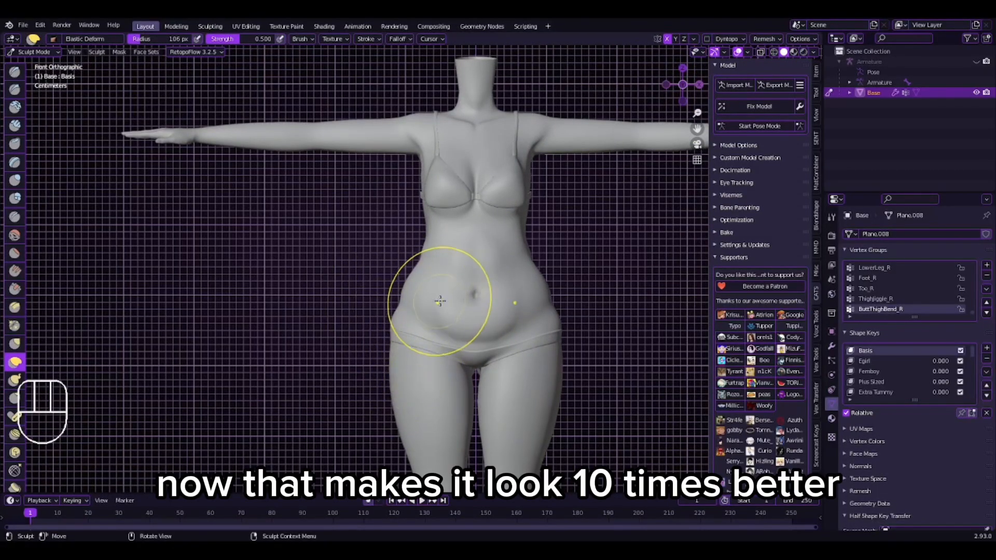
pyautogui.scroll(5, 464, 258)
pyautogui.moveTo(429, 251); pyautogui.dragTo(453, 244)
pyautogui.scroll(-5, 459, 243)
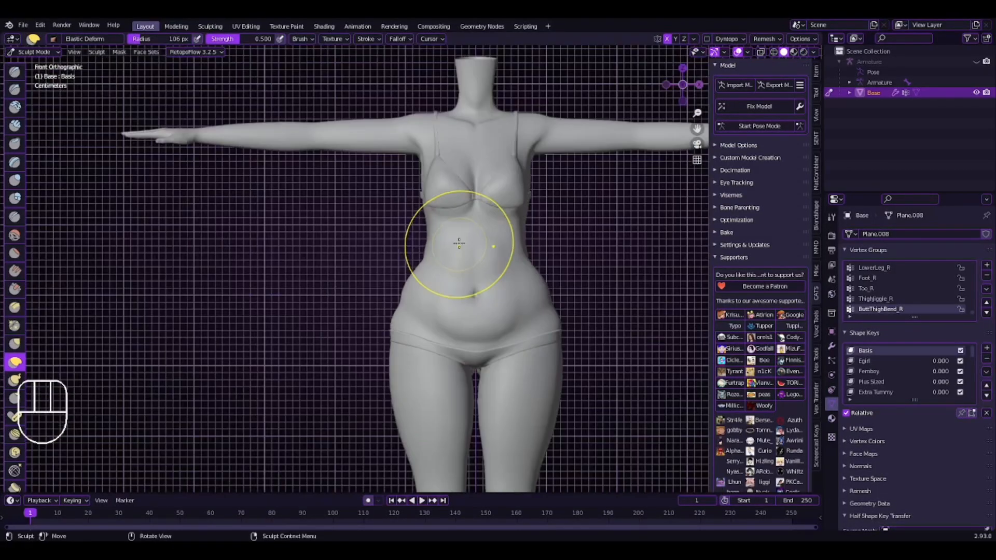
pyautogui.scroll(5, 451, 278)
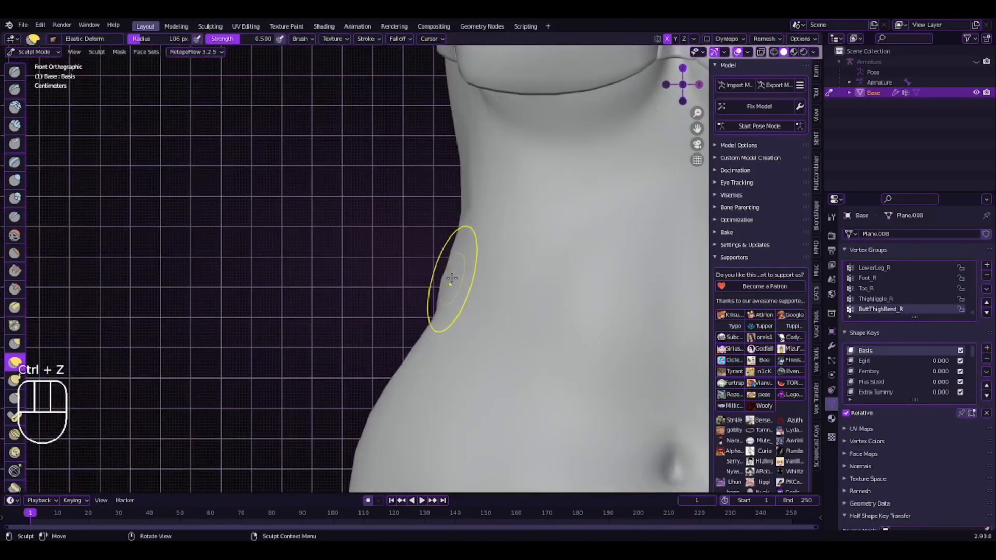
pyautogui.scroll(-8, 481, 313)
pyautogui.scroll(6, 444, 300)
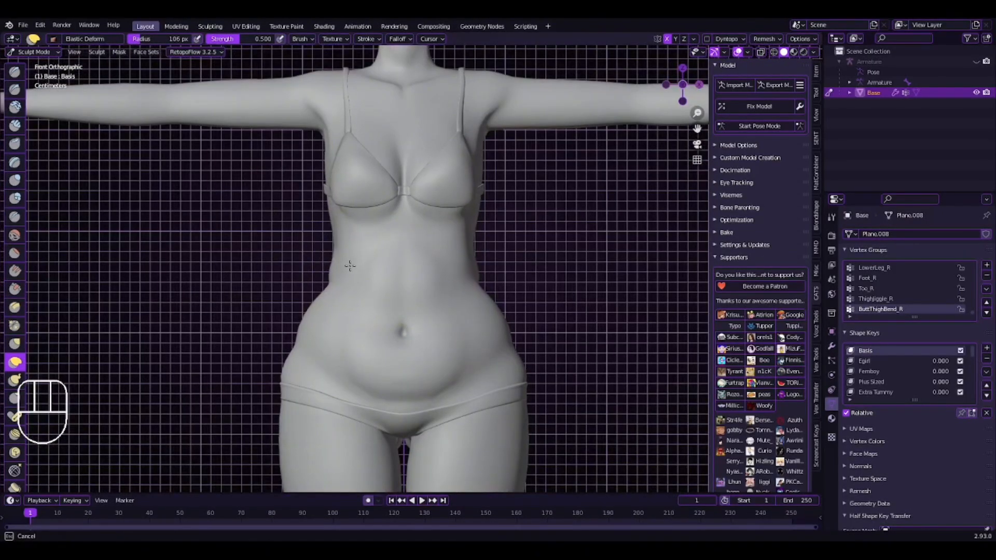
pyautogui.scroll(-6, 343, 266)
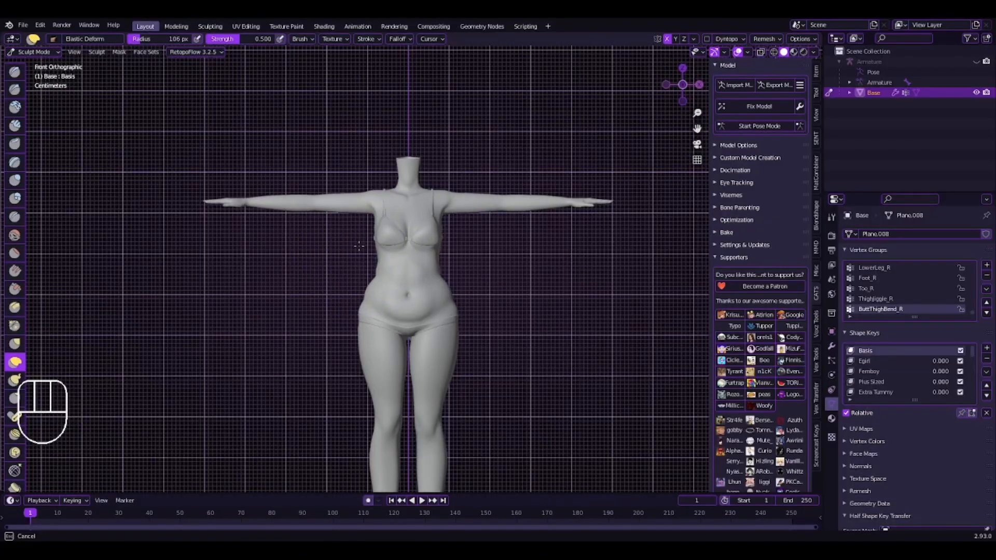
pyautogui.scroll(6, 385, 249)
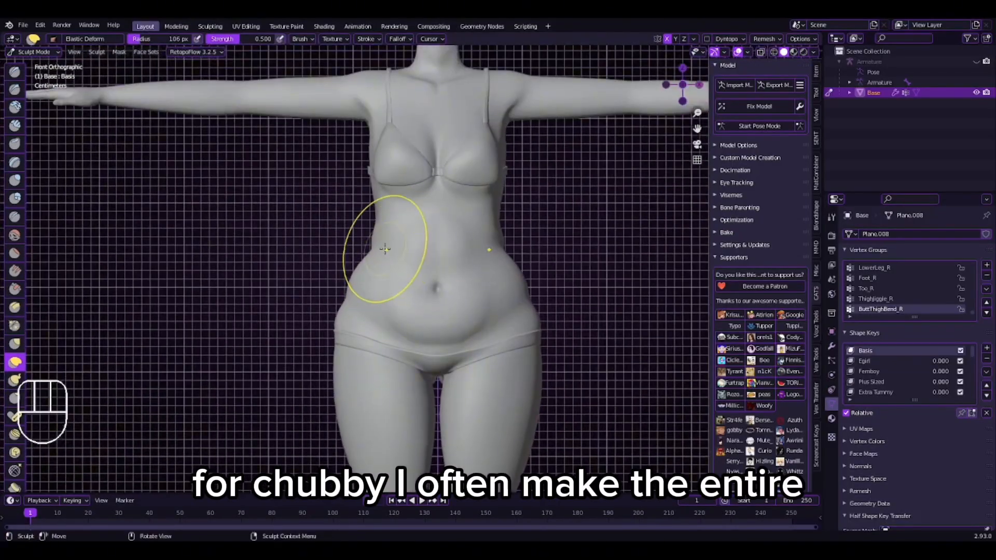
# Nudge the back and buttocks inward in the left orthographic view and undo the last stroke.
pyautogui.moveTo(384, 249); pyautogui.dragTo(397, 169, button='middle')
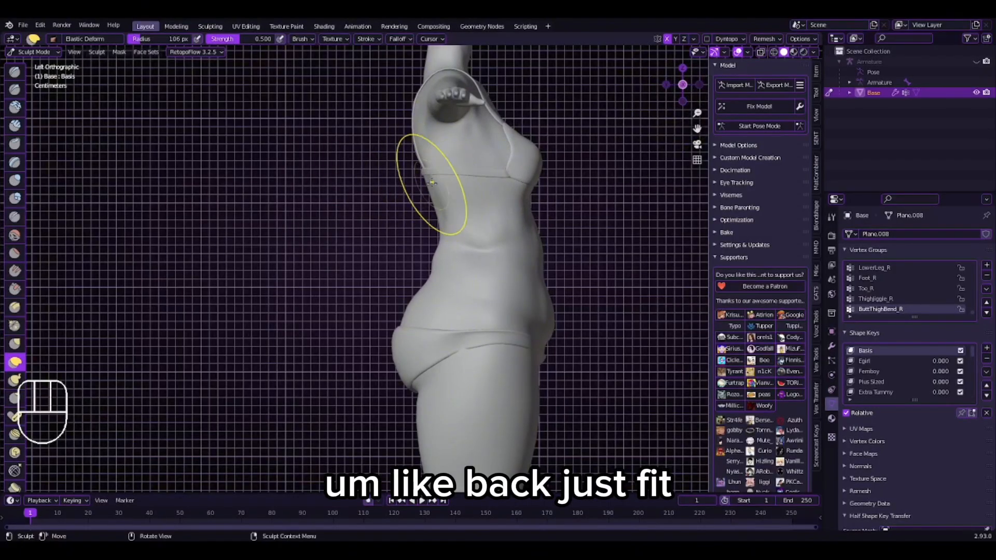
pyautogui.moveTo(465, 221); pyautogui.dragTo(532, 162)
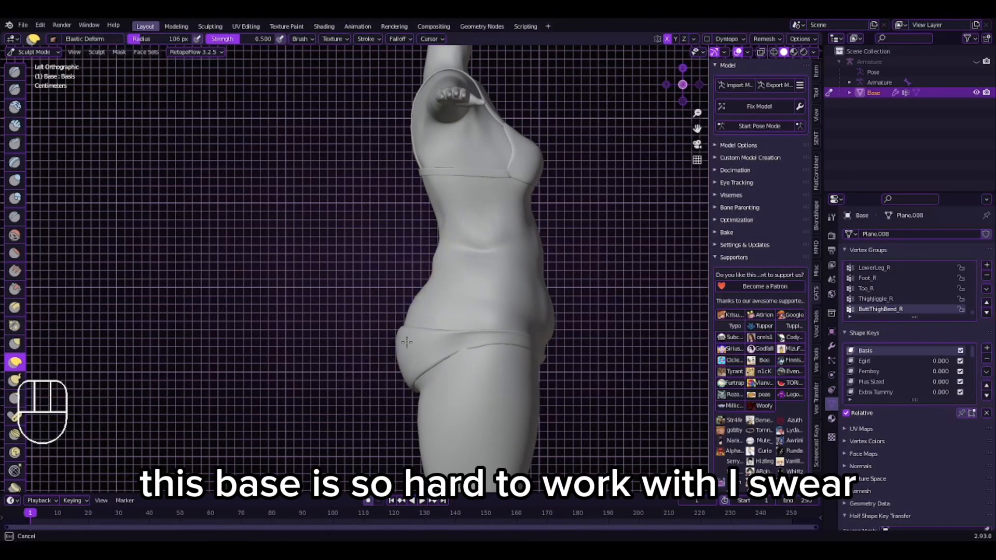
pyautogui.scroll(4, 433, 286)
pyautogui.scroll(-6, 534, 260)
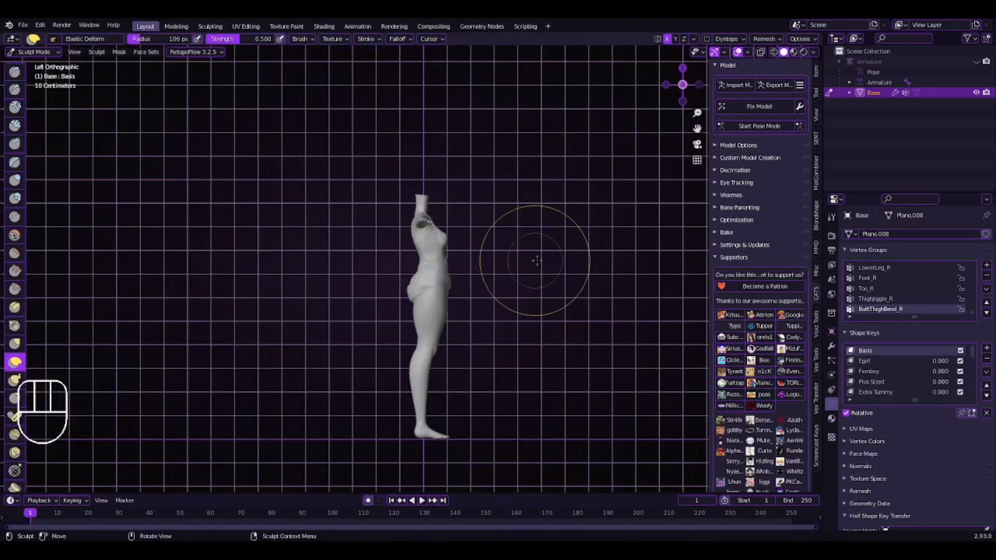
pyautogui.scroll(7, 534, 257)
pyautogui.scroll(-6, 507, 260)
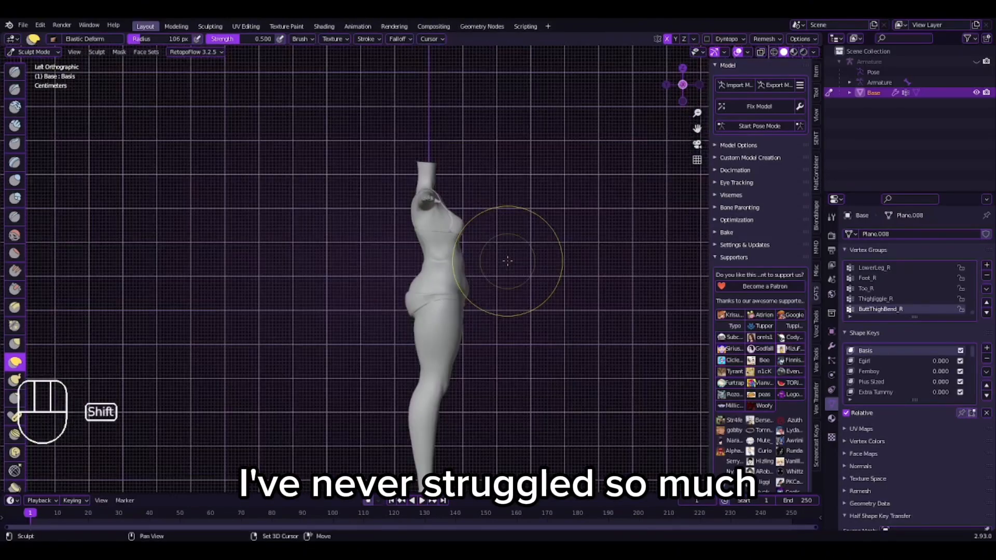
pyautogui.hotkey('ctrl', 'z')
# Try to soften the crease at the side of the waist with the Smooth brush and undo the stroke.
pyautogui.scroll(5, 454, 222)
pyautogui.hotkey('shift', 's')
pyautogui.scroll(1, 402, 205)
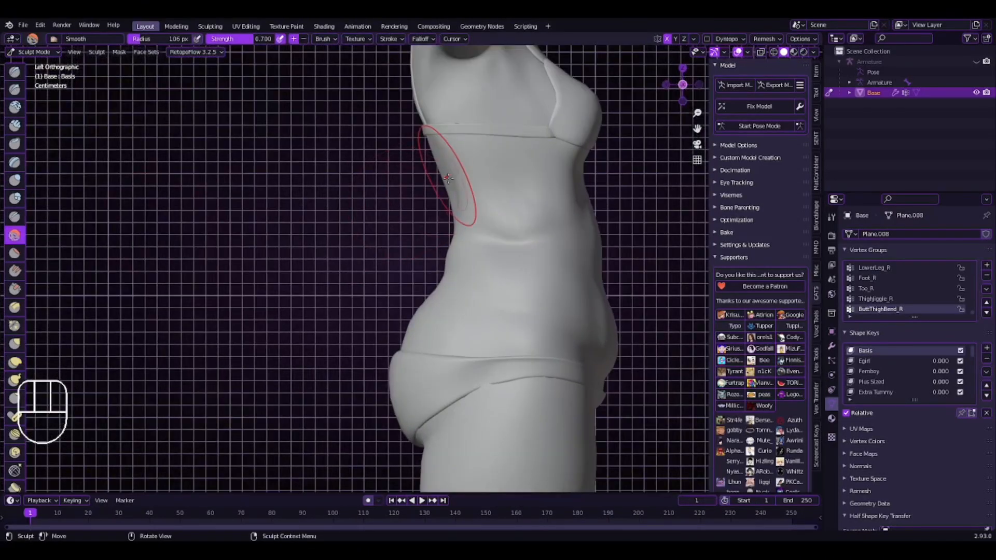
pyautogui.scroll(-3, 420, 311)
pyautogui.keyDown('shift'); pyautogui.moveTo(416, 316); pyautogui.dragTo(396, 329, button='middle'); pyautogui.keyUp('shift')
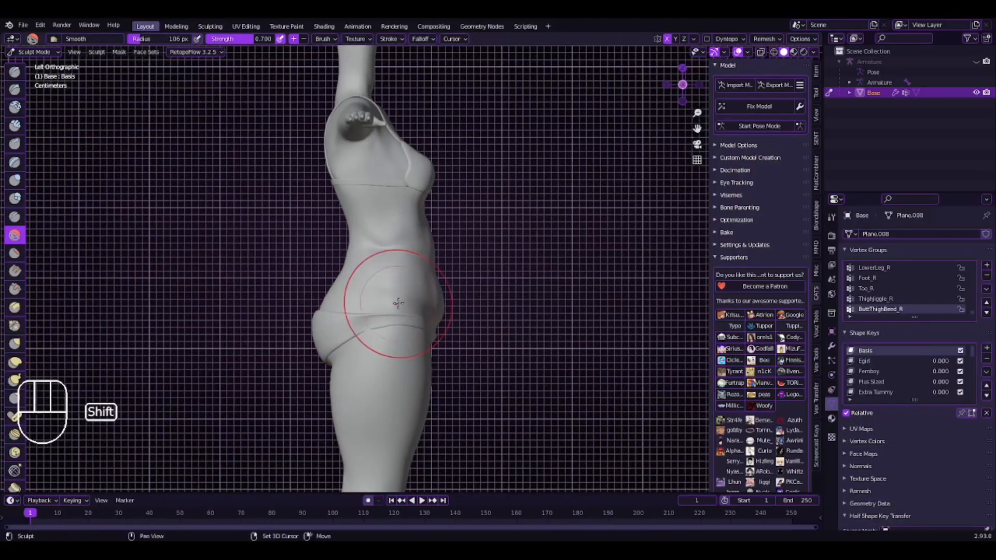
pyautogui.scroll(3, 475, 327)
pyautogui.moveTo(470, 291)
pyautogui.mouseDown()
pyautogui.moveTo(442, 227)
pyautogui.moveTo(450, 232)
pyautogui.mouseUp()
pyautogui.hotkey('ctrl', 'z')
# Pull the waist sides outward and push the outer hip bulges inward with Elastic Deform in the front orthographic view.
pyautogui.click(16, 363)
pyautogui.moveTo(462, 295); pyautogui.dragTo(337, 288, button='middle')
pyautogui.scroll(-5, 380, 298)
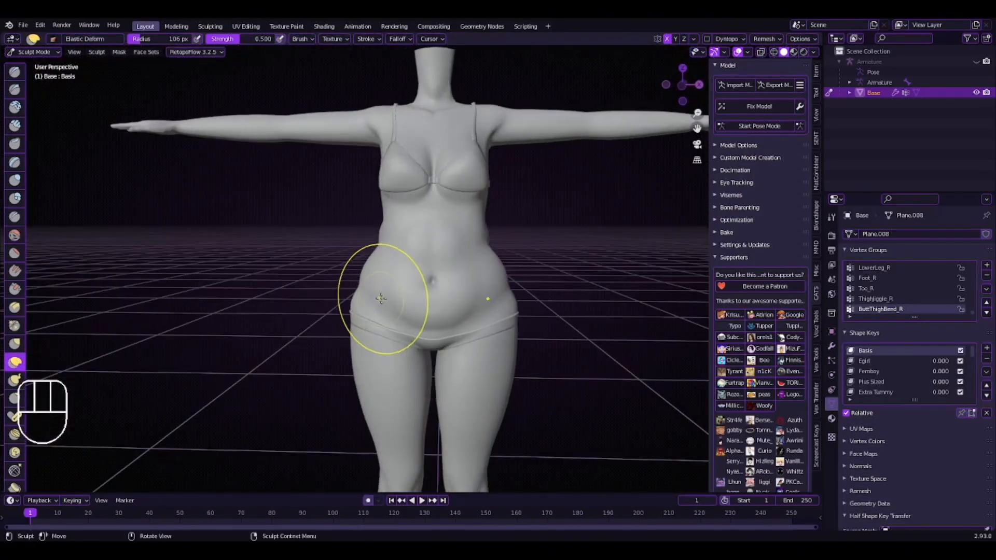
pyautogui.click(684, 87)
pyautogui.scroll(6, 375, 288)
pyautogui.moveTo(374, 288); pyautogui.dragTo(318, 276)
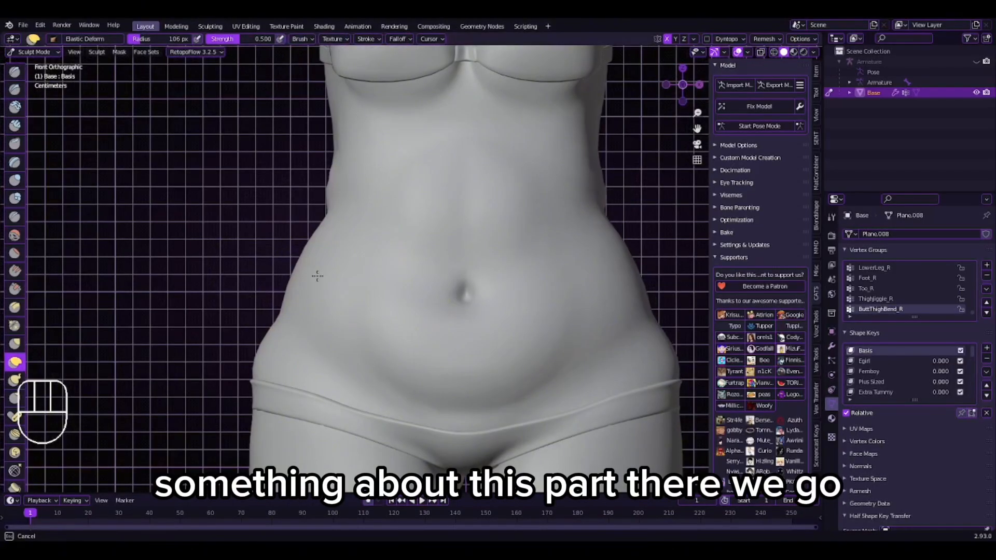
pyautogui.moveTo(329, 221); pyautogui.dragTo(306, 222)
pyautogui.moveTo(256, 358); pyautogui.dragTo(292, 359)
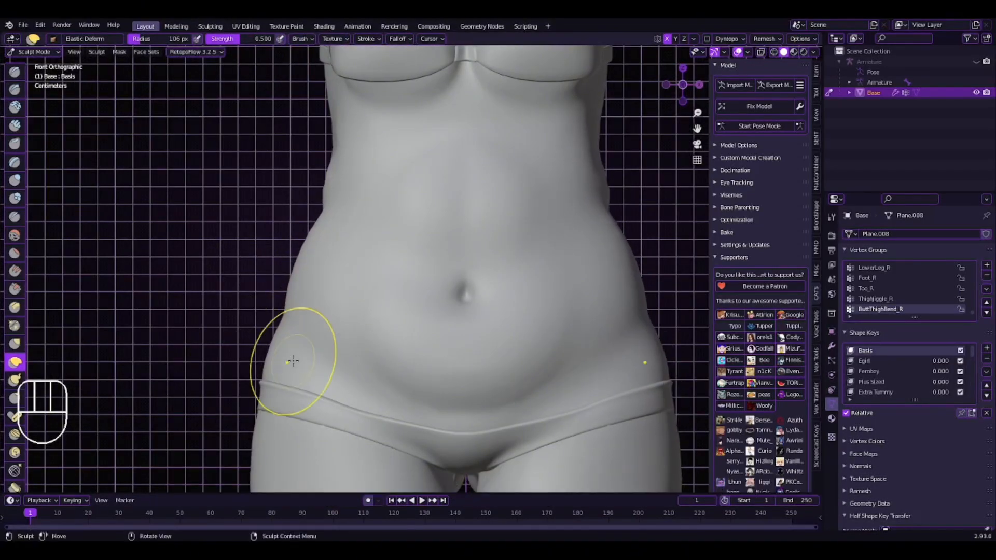
pyautogui.scroll(-10, 300, 359)
pyautogui.scroll(6, 300, 358)
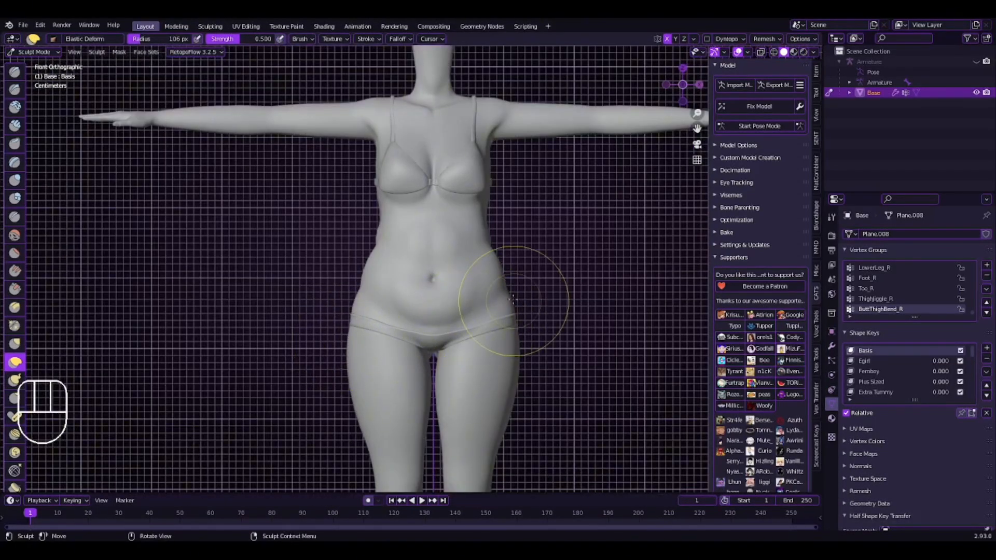
# Try to push the sides of the waist inward from the front and undo the stroke.
pyautogui.scroll(-3, 482, 297)
pyautogui.scroll(6, 482, 298)
pyautogui.moveTo(347, 199); pyautogui.dragTo(369, 200)
pyautogui.scroll(-5, 514, 248)
pyautogui.hotkey('ctrl', 'z')
# Push the sides of the torso just below the bust slightly inward.
pyautogui.scroll(5, 511, 223)
pyautogui.moveTo(345, 145); pyautogui.dragTo(363, 147)
pyautogui.scroll(-6, 412, 233)
pyautogui.scroll(2, 433, 263)
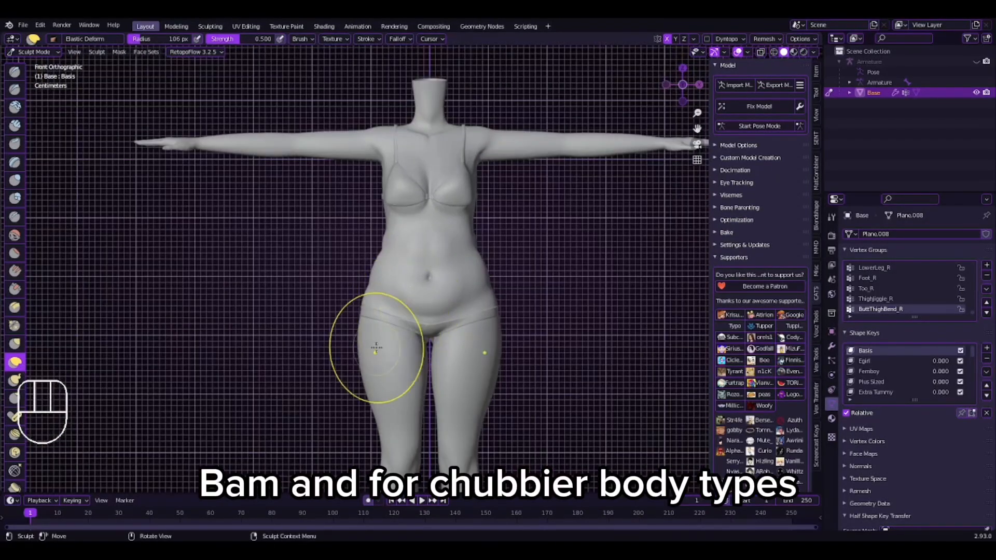
pyautogui.scroll(-2, 378, 349)
# Apply the Inflate/Deflate brush to the outer thighs to make the legs slightly fuller.
pyautogui.click(14, 180)
pyautogui.scroll(5, 377, 218)
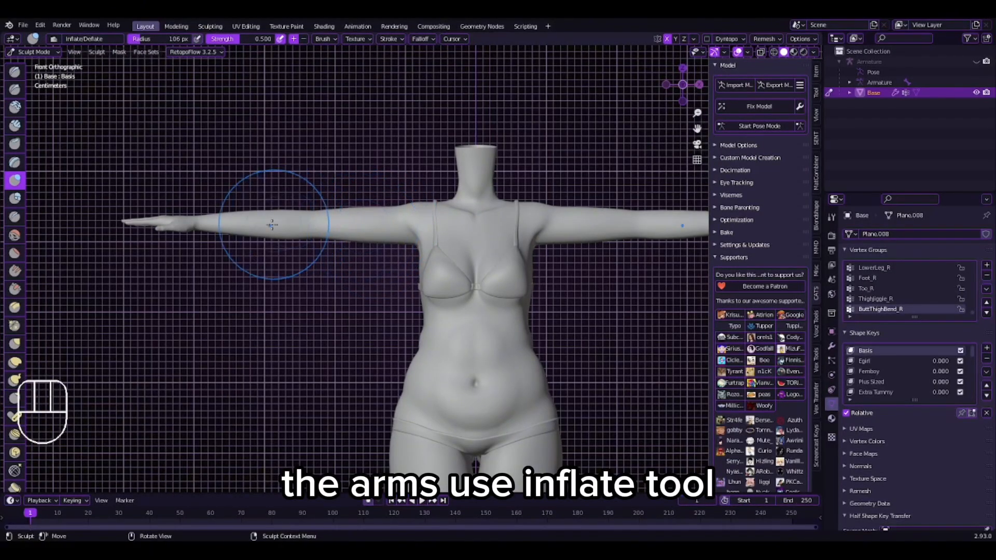
pyautogui.scroll(-4, 394, 240)
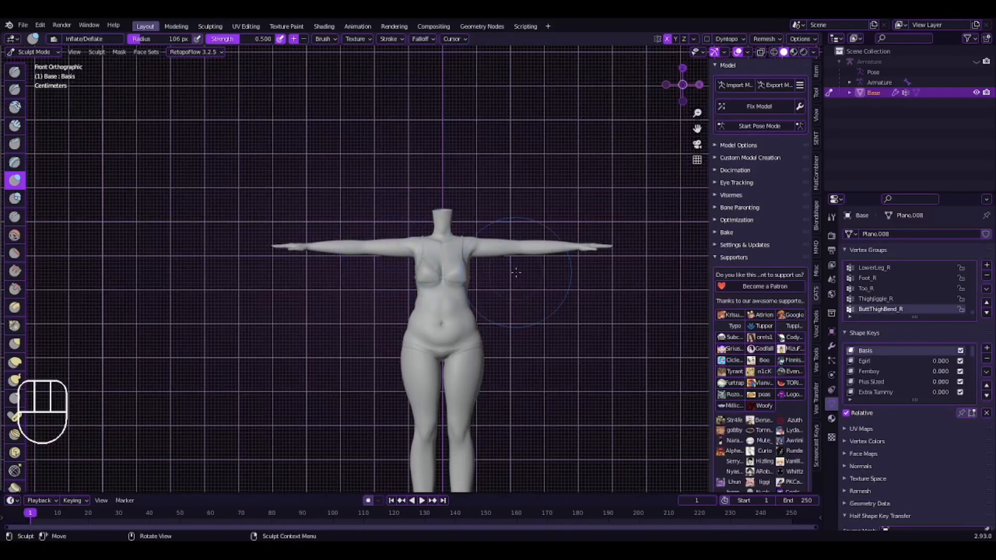
pyautogui.keyDown('shift'); pyautogui.moveTo(472, 366); pyautogui.dragTo(363, 301, button='middle'); pyautogui.keyUp('shift')
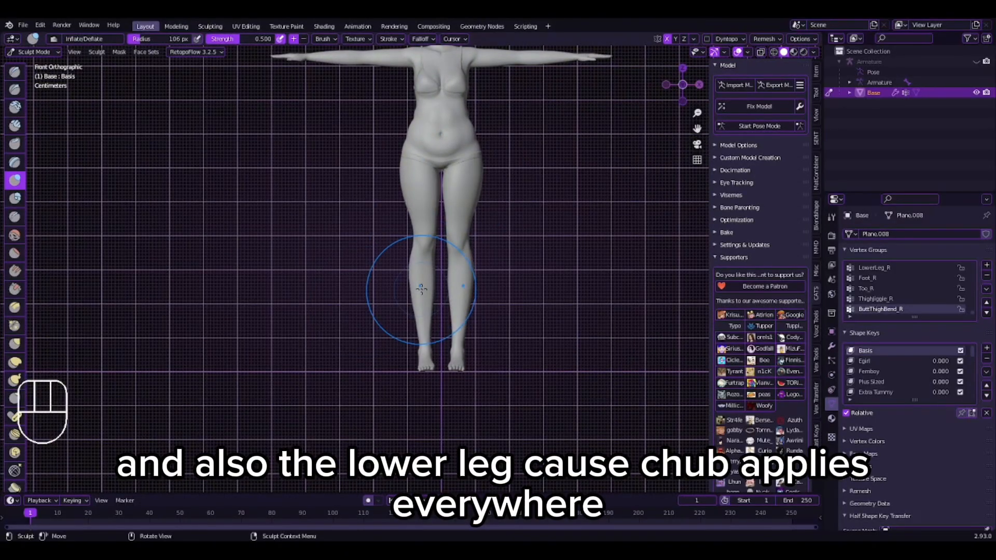
pyautogui.scroll(4, 459, 336)
pyautogui.scroll(-2, 459, 336)
pyautogui.keyDown('shift'); pyautogui.moveTo(410, 197); pyautogui.dragTo(402, 264, button='middle'); pyautogui.keyUp('shift')
pyautogui.moveTo(401, 263); pyautogui.dragTo(403, 257)
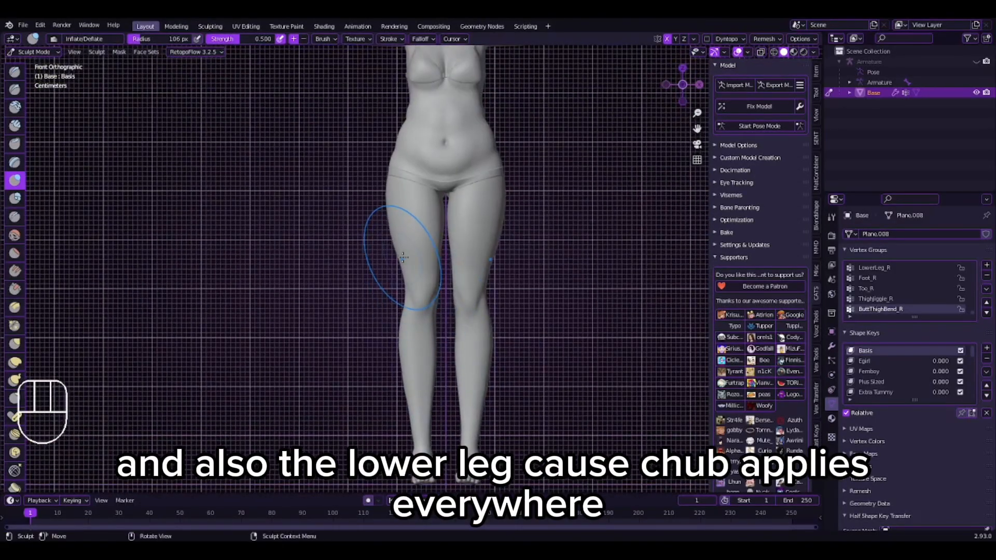
pyautogui.scroll(-3, 403, 257)
pyautogui.keyDown('shift'); pyautogui.moveTo(461, 229); pyautogui.dragTo(495, 289, button='middle'); pyautogui.keyUp('shift')
pyautogui.scroll(4, 418, 311)
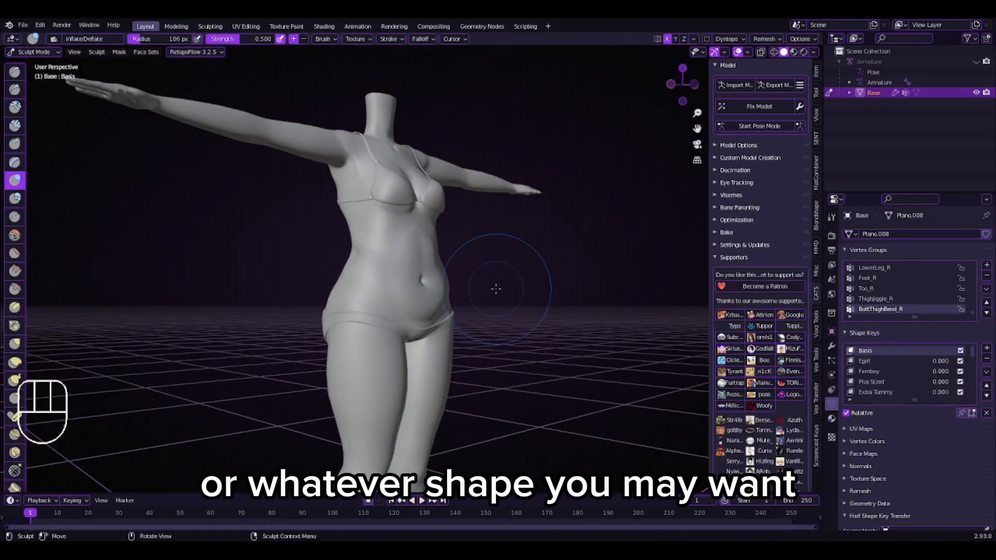
# Pull the front of the belly forward with Elastic Deform from the side.
pyautogui.scroll(-4, 496, 288)
pyautogui.moveTo(496, 289)
pyautogui.mouseDown(button='middle')
pyautogui.moveTo(450, 296)
pyautogui.moveTo(360, 280)
pyautogui.moveTo(461, 279)
pyautogui.moveTo(380, 265)
pyautogui.moveTo(409, 296)
pyautogui.mouseUp(button='middle')
pyautogui.scroll(4, 406, 284)
pyautogui.scroll(-5, 361, 281)
pyautogui.scroll(5, 380, 265)
pyautogui.click(14, 362)
pyautogui.scroll(3, 395, 293)
pyautogui.scroll(3, 404, 296)
pyautogui.moveTo(376, 303); pyautogui.dragTo(357, 305)
pyautogui.scroll(-5, 363, 296)
# Nudge the side of the hip slightly inward and pull the lower belly farther forward.
pyautogui.moveTo(363, 290)
pyautogui.mouseDown(button='middle')
pyautogui.moveTo(478, 310)
pyautogui.moveTo(457, 306)
pyautogui.mouseUp(button='middle')
pyautogui.scroll(4, 405, 296)
pyautogui.moveTo(342, 282); pyautogui.dragTo(349, 282)
pyautogui.moveTo(349, 282); pyautogui.dragTo(274, 275, button='middle')
pyautogui.scroll(1, 332, 311)
pyautogui.moveTo(352, 323); pyautogui.dragTo(335, 325)
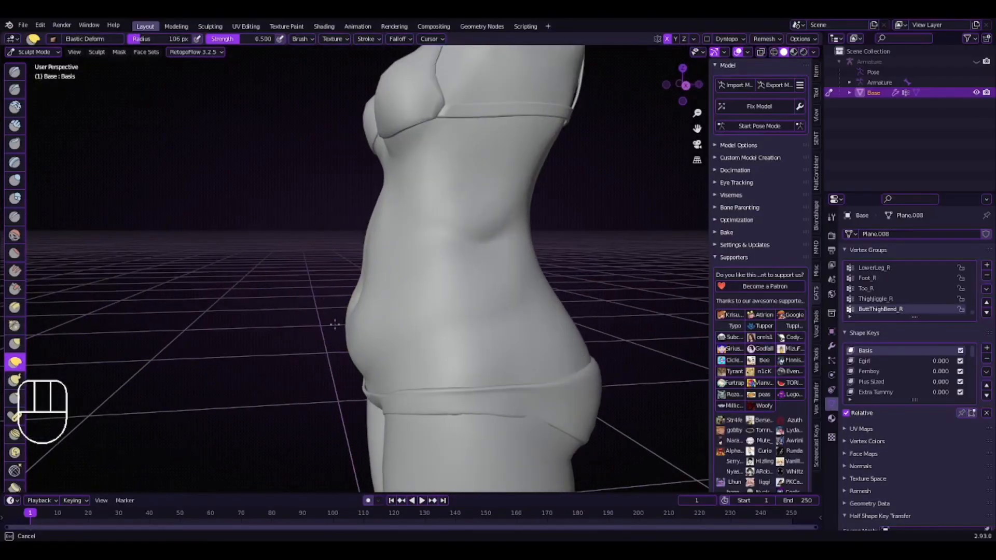
pyautogui.scroll(-5, 379, 231)
pyautogui.moveTo(379, 231); pyautogui.dragTo(478, 250, button='middle')
pyautogui.scroll(-5, 475, 243)
pyautogui.scroll(3, 478, 250)
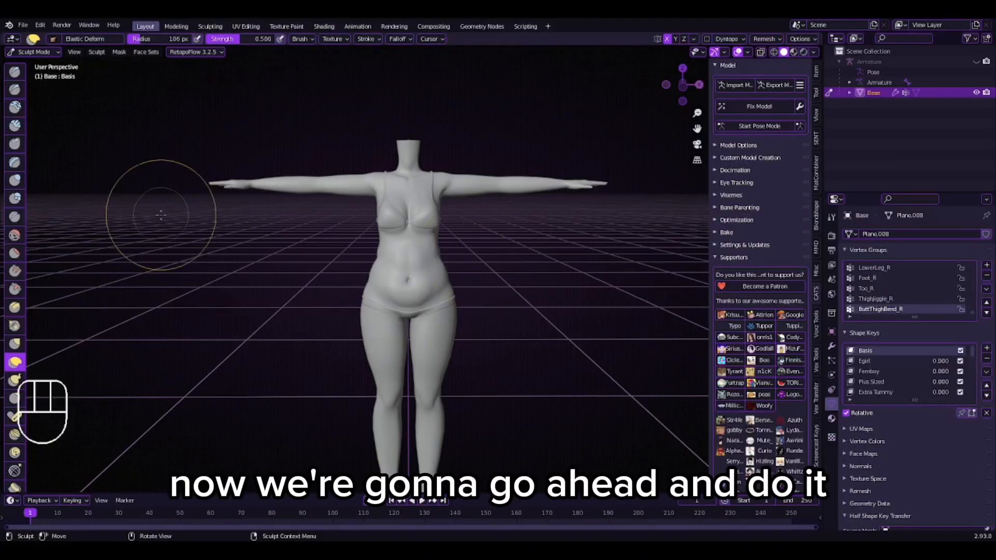
# Leave sculpting for Object Mode and view the body's chest profile from the side.
pyautogui.click(34, 52)
pyautogui.click(44, 63)
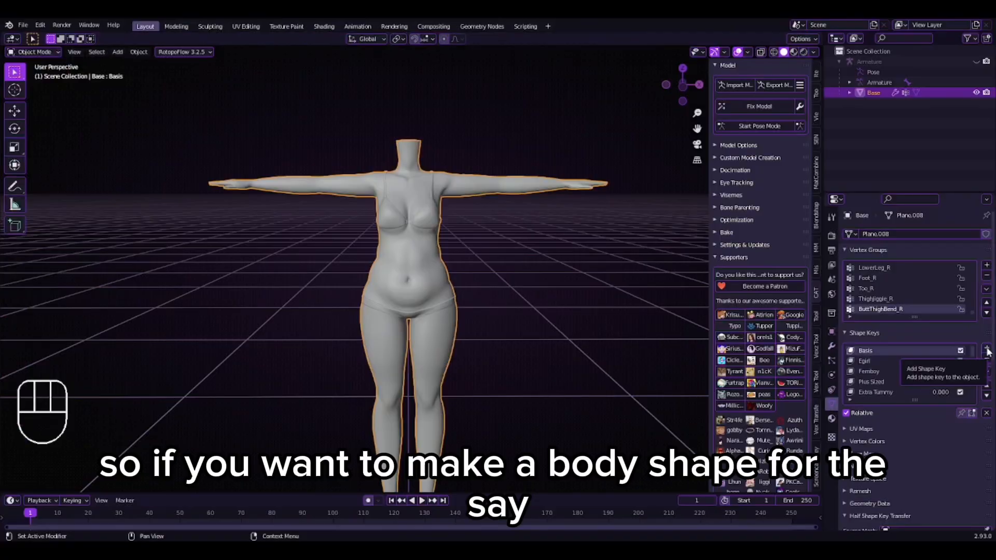
pyautogui.moveTo(484, 279); pyautogui.dragTo(453, 312, button='middle')
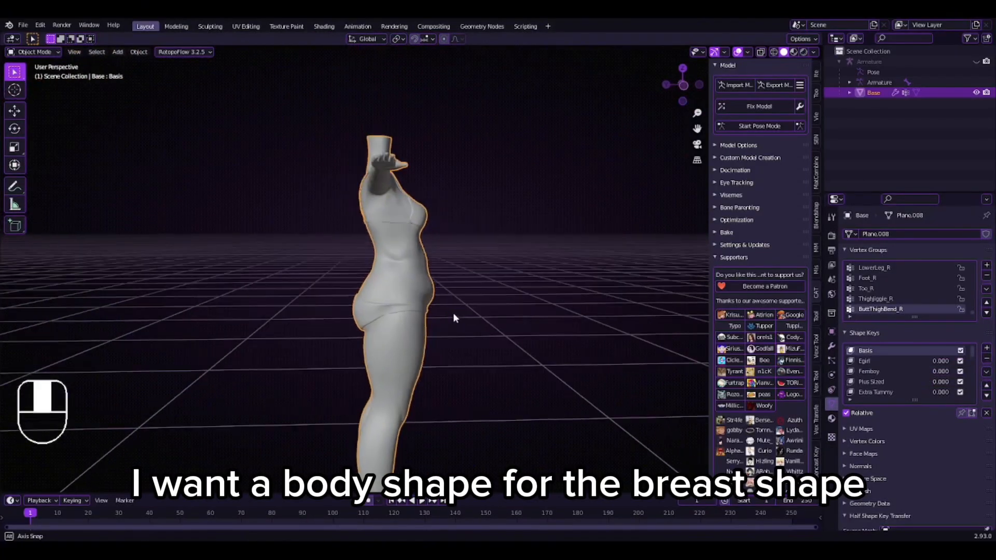
pyautogui.scroll(4, 454, 313)
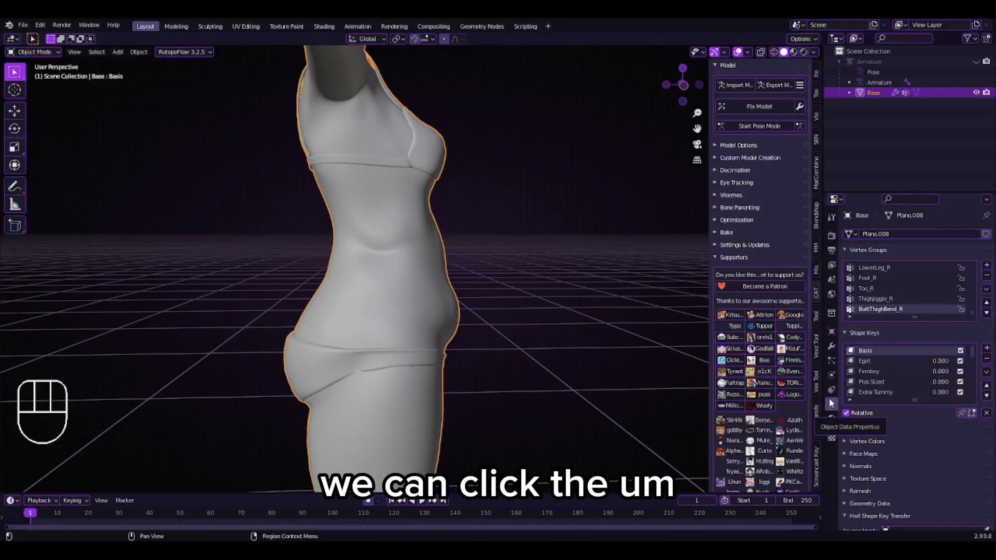
# Add a shape key to the body, name it "chest shape" and set its value to 1.000.
pyautogui.click(986, 348)
pyautogui.doubleClick(876, 393)
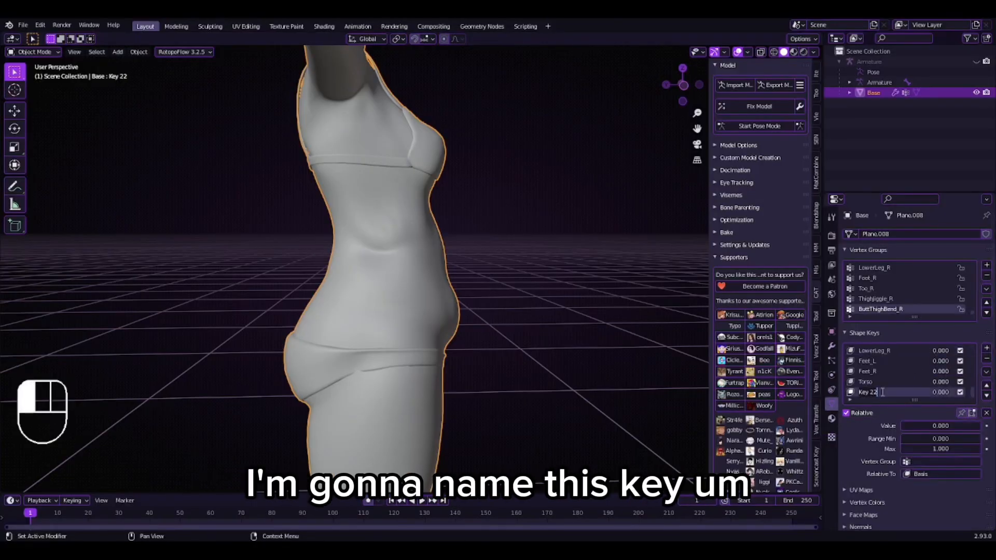
pyautogui.write('che')
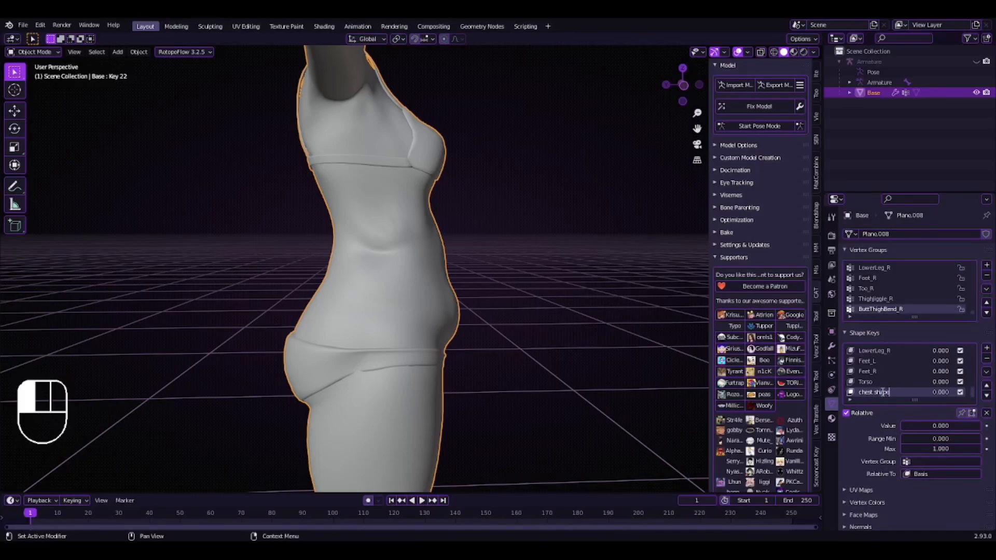
pyautogui.write('st shape')
pyautogui.press('Return')
# Enter Sculpt Mode and pull the chest forward from the side view with Elastic Deform on the "chest shape" key.
pyautogui.click(33, 52)
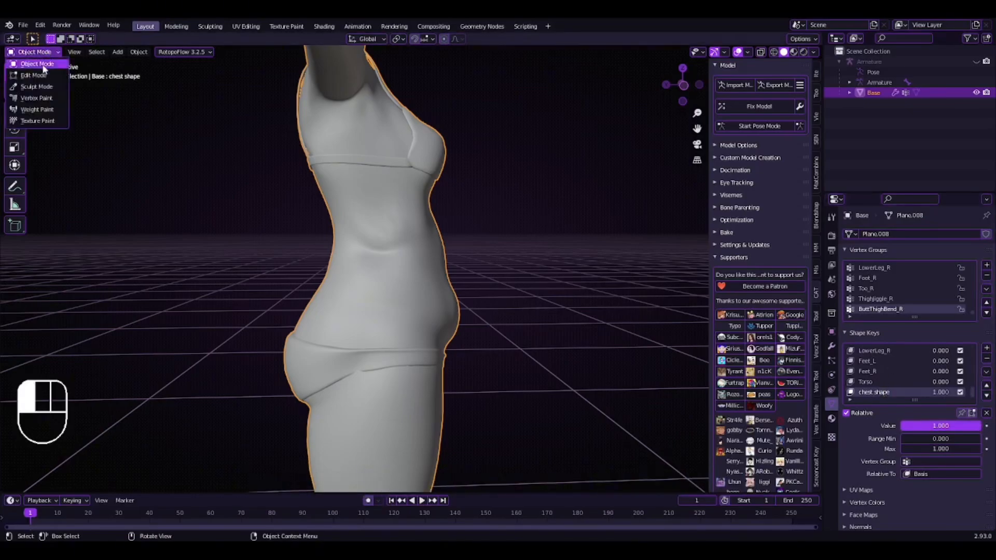
pyautogui.click(31, 87)
pyautogui.click(683, 86)
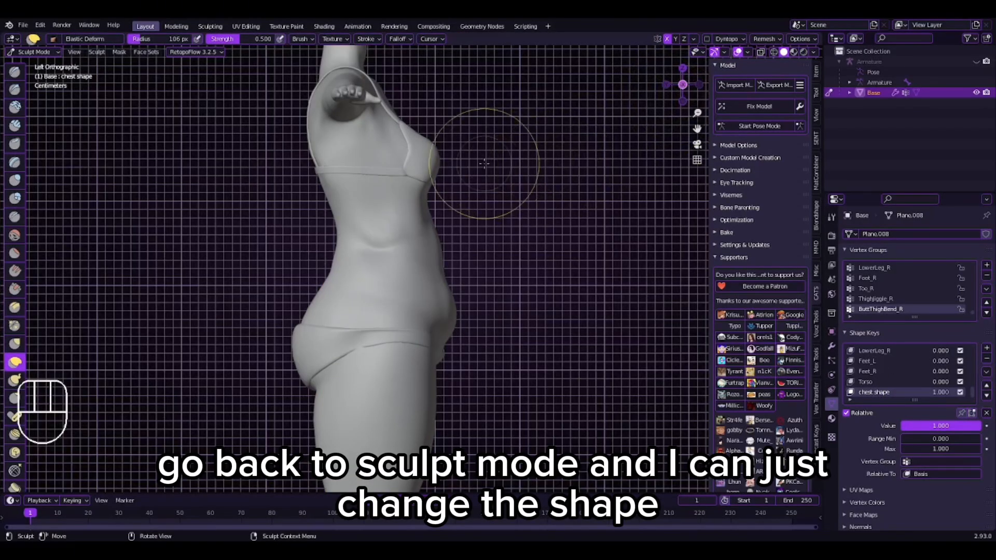
pyautogui.scroll(2, 482, 163)
pyautogui.keyDown('shift'); pyautogui.moveTo(421, 136); pyautogui.dragTo(446, 181, button='middle'); pyautogui.keyUp('shift')
pyautogui.moveTo(449, 193)
pyautogui.mouseDown()
pyautogui.moveTo(452, 230)
pyautogui.moveTo(436, 175)
pyautogui.mouseUp()
pyautogui.keyDown('shift'); pyautogui.moveTo(435, 174); pyautogui.dragTo(458, 188, button='middle'); pyautogui.keyUp('shift')
pyautogui.scroll(6, 457, 189)
pyautogui.scroll(-6, 457, 188)
# Preview the "chest shape" key by sliding its value between 0.000 and 1.000, and leave it at 0.000.
pyautogui.moveTo(489, 89); pyautogui.dragTo(456, 216, button='middle')
pyautogui.moveTo(963, 430); pyautogui.dragTo(902, 427)
pyautogui.moveTo(363, 306); pyautogui.dragTo(482, 309, button='middle')
pyautogui.scroll(5, 481, 309)
pyautogui.scroll(-5, 481, 309)
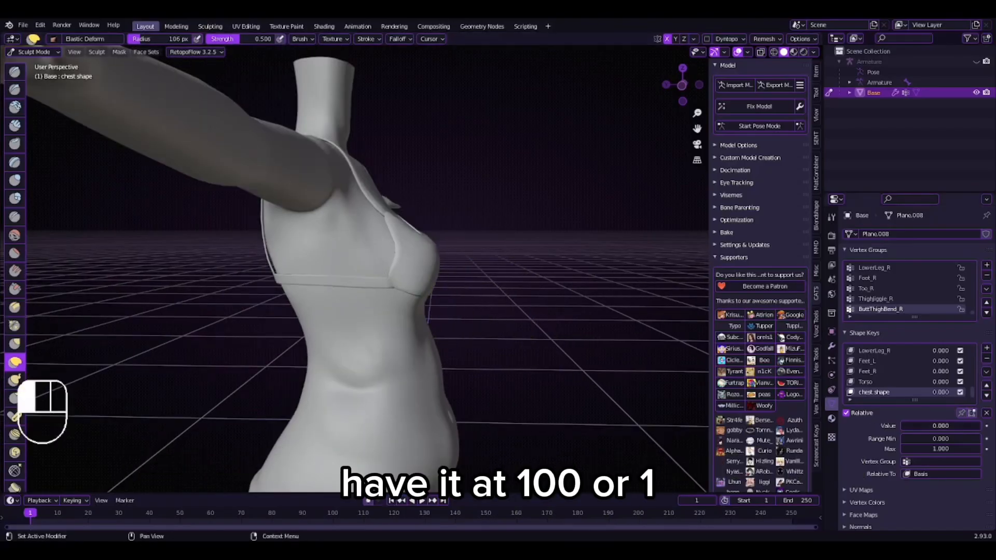
pyautogui.moveTo(905, 426); pyautogui.dragTo(965, 427)
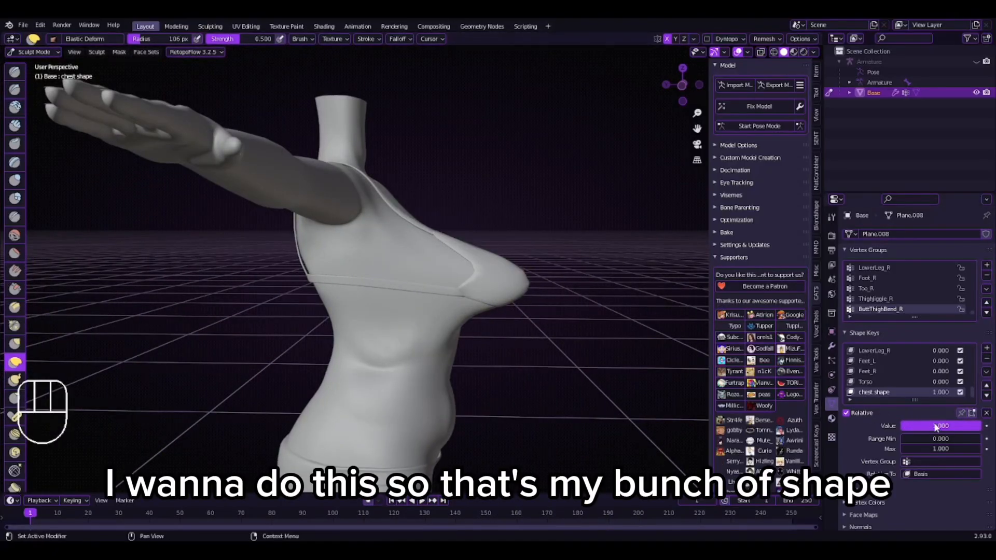
pyautogui.moveTo(935, 427); pyautogui.dragTo(969, 430)
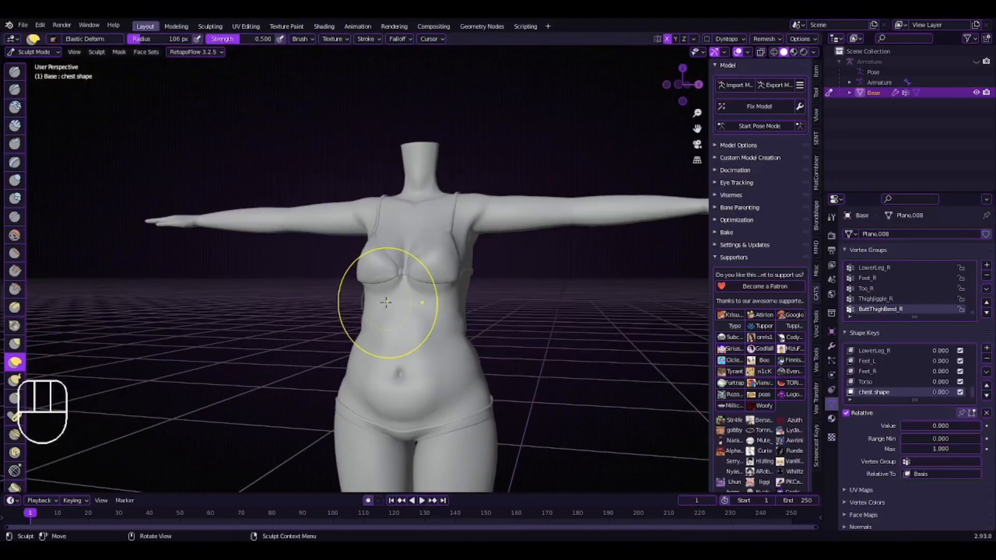
# Return to Object Mode and delete the body together with its armature.
pyautogui.click(51, 52)
pyautogui.click(36, 63)
pyautogui.scroll(-2, 595, 279)
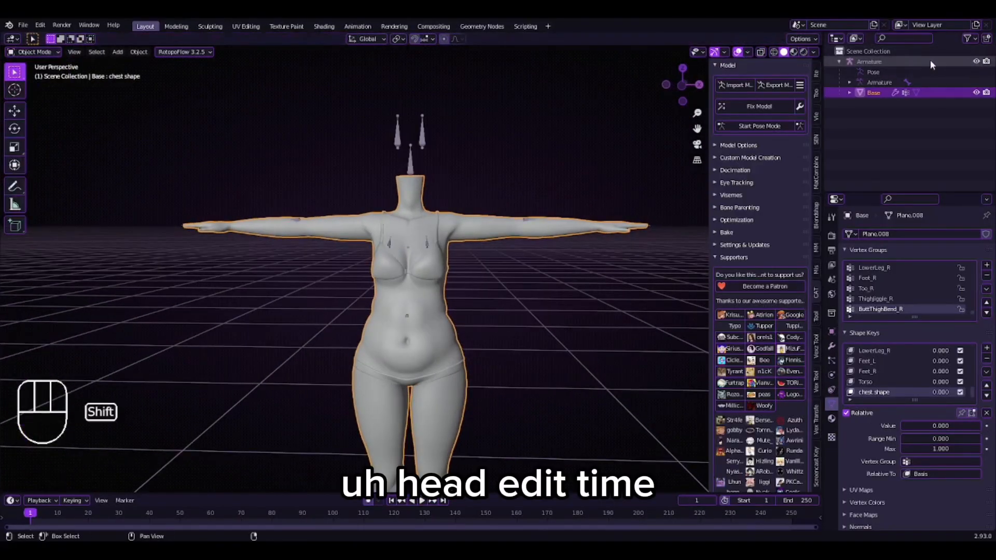
pyautogui.keyDown('shift'); pyautogui.click(876, 59); pyautogui.keyUp('shift')
pyautogui.press('Delete')
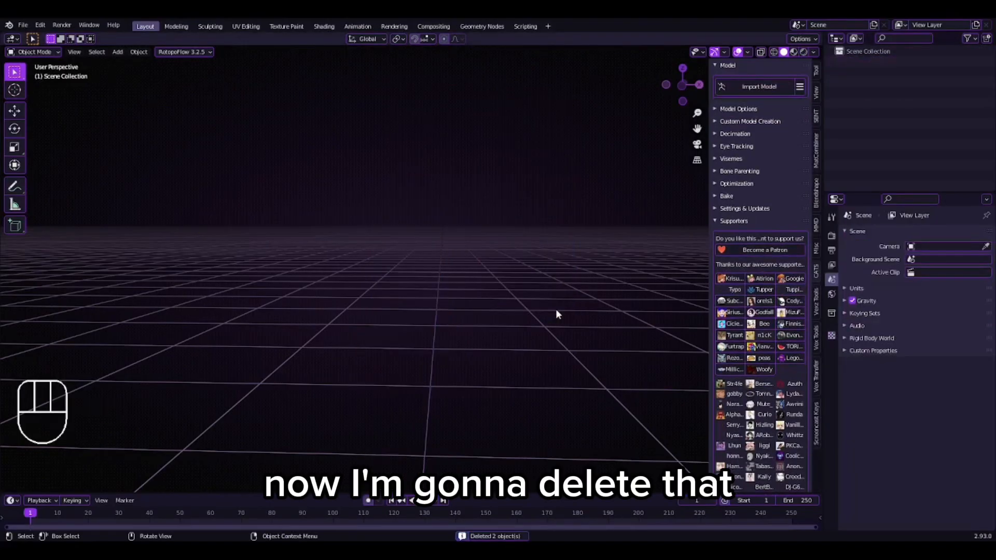
# Import the Willa head FBX model and look at it from the front.
pyautogui.click(23, 26)
pyautogui.moveTo(74, 164)
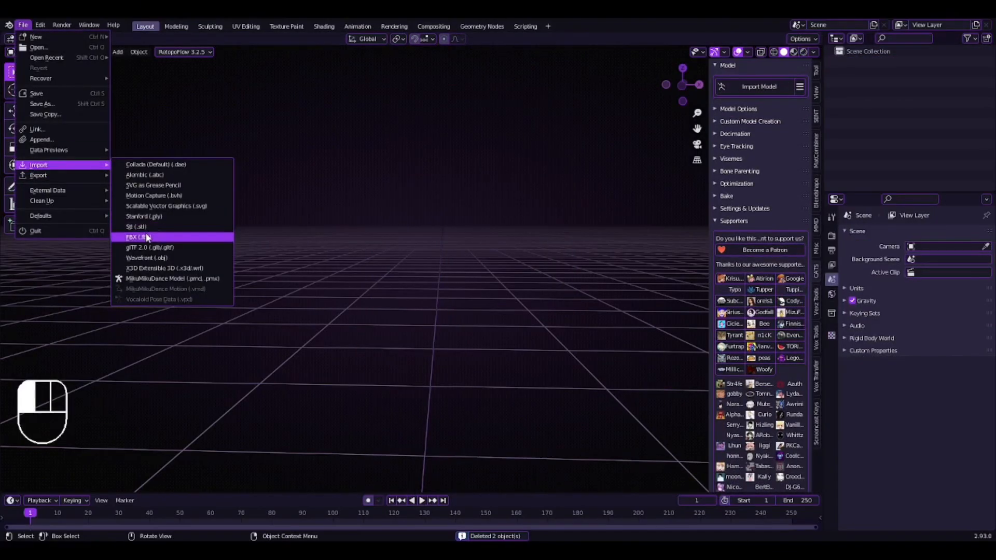
pyautogui.click(144, 238)
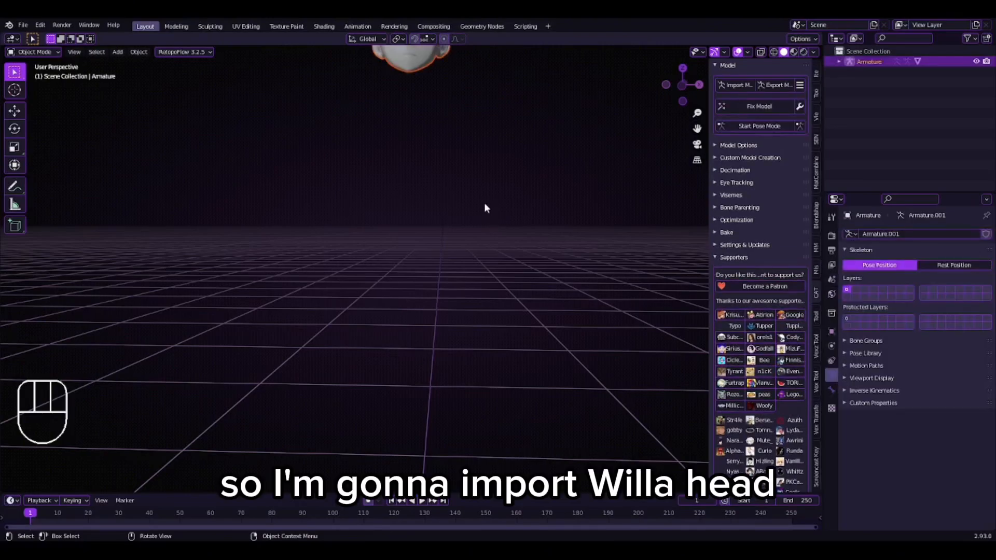
pyautogui.click(666, 109)
pyautogui.moveTo(561, 108)
pyautogui.keyDown('shift'); pyautogui.mouseDown(button='middle')
pyautogui.moveTo(494, 388)
pyautogui.moveTo(546, 342)
pyautogui.mouseUp(button='middle'); pyautogui.keyUp('shift')
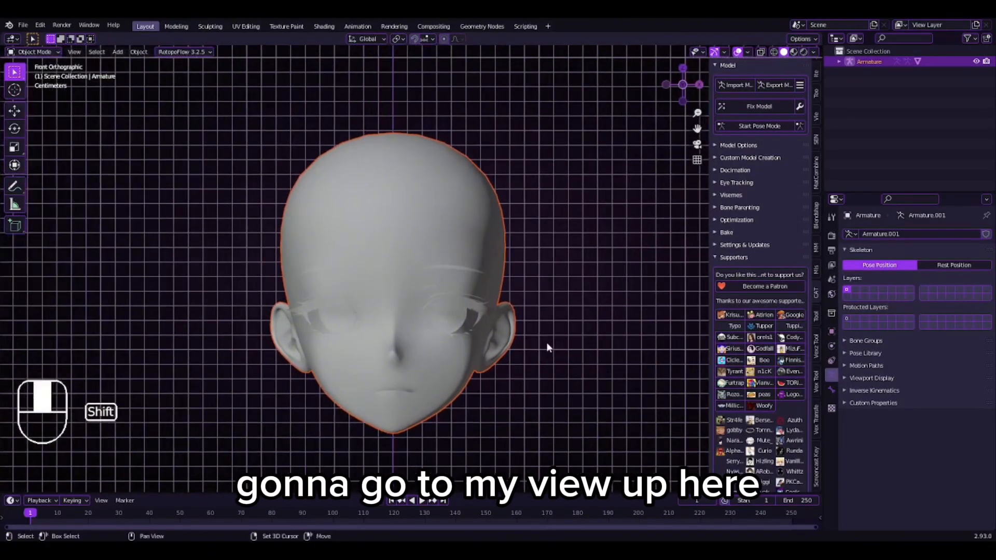
# Show the head in Material Preview shading and set its MMD material's Reflect value to 0.
pyautogui.click(793, 52)
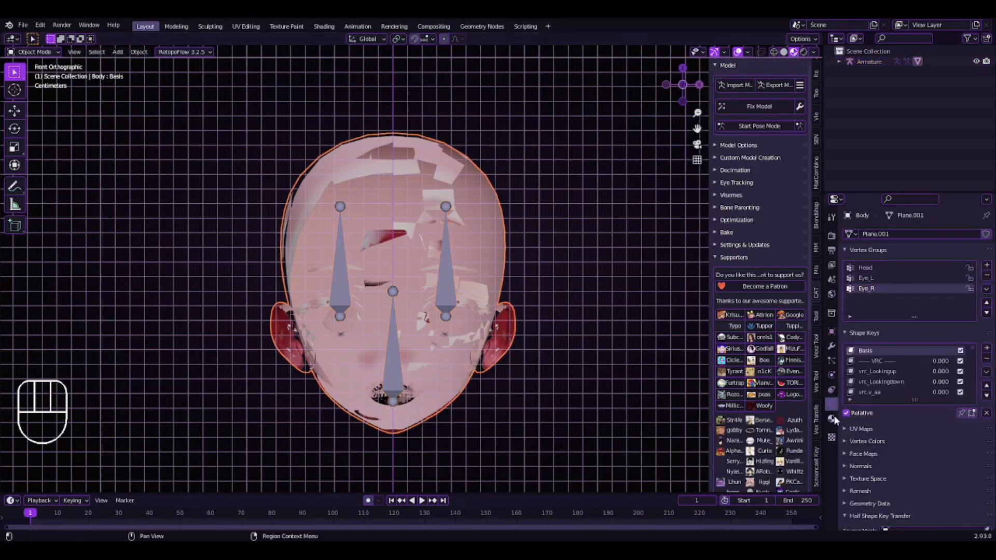
pyautogui.scroll(-10, 913, 364)
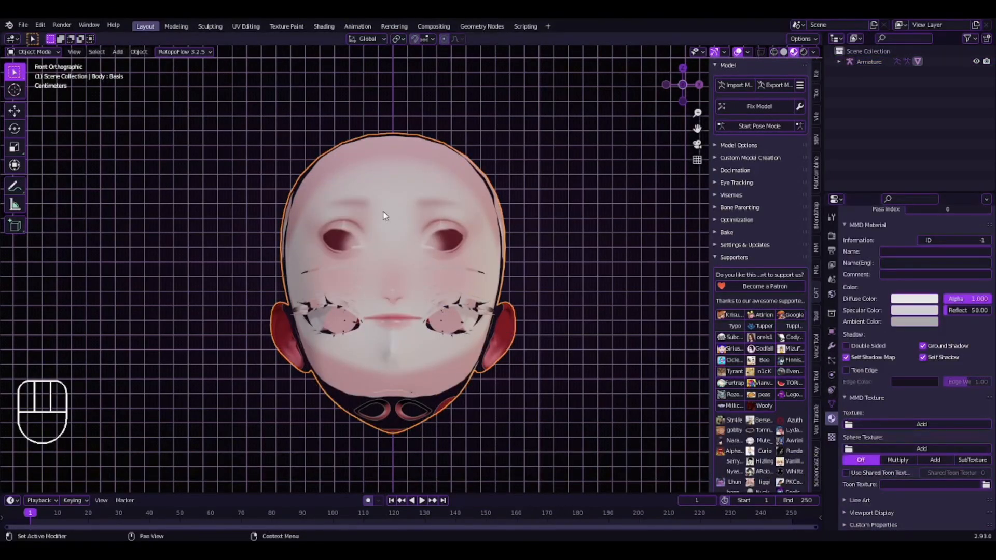
pyautogui.scroll(10, 883, 259)
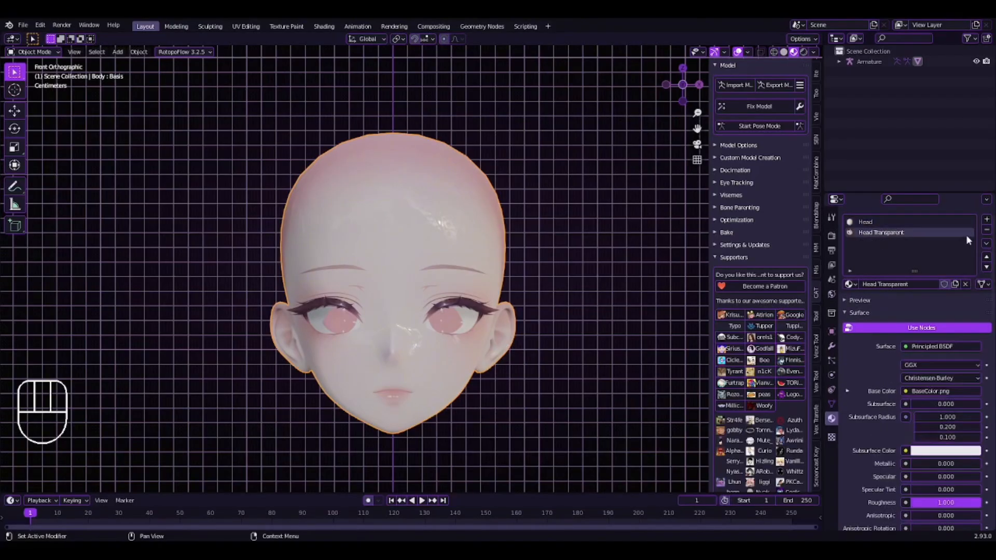
pyautogui.scroll(-8, 881, 363)
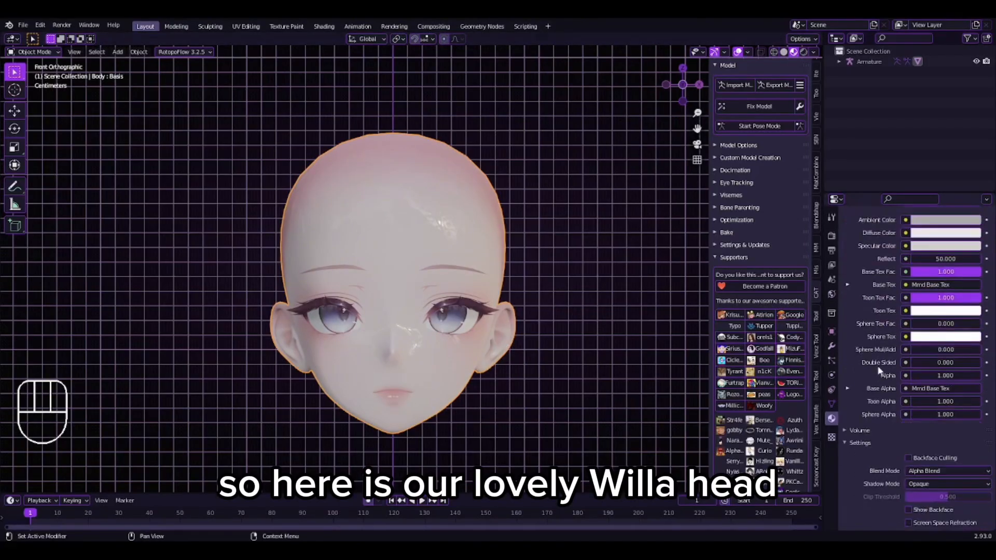
pyautogui.scroll(-8, 882, 363)
pyautogui.click(965, 393)
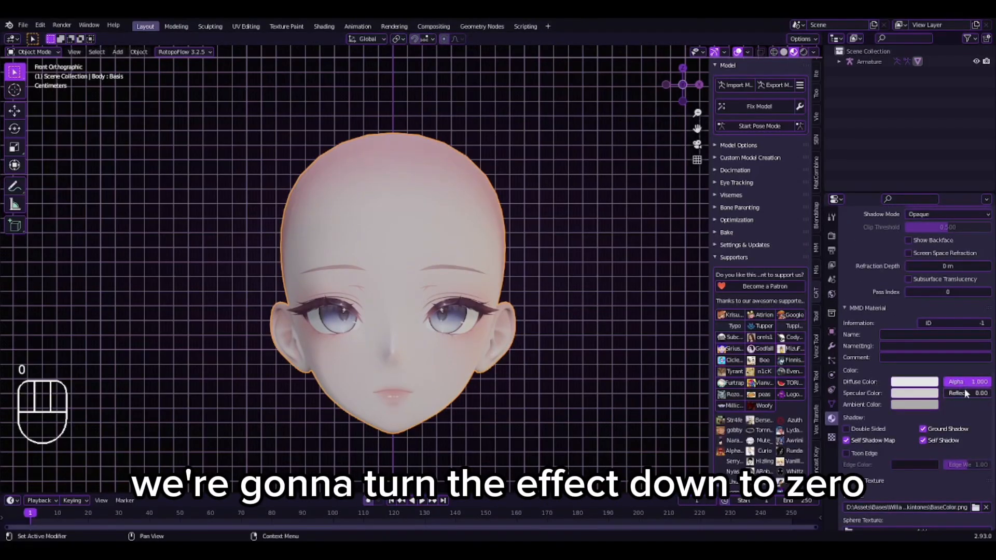
# Add the portrait of the brown-haired doll as a reference image in the front view.
pyautogui.keyDown('shift'); pyautogui.moveTo(552, 462); pyautogui.dragTo(558, 425, button='middle'); pyautogui.keyUp('shift')
pyautogui.scroll(2, 558, 425)
pyautogui.scroll(-1, 558, 413)
pyautogui.keyDown('shift'); pyautogui.moveTo(561, 383); pyautogui.dragTo(420, 405, button='middle'); pyautogui.keyUp('shift')
pyautogui.scroll(-2, 420, 405)
pyautogui.click(119, 52)
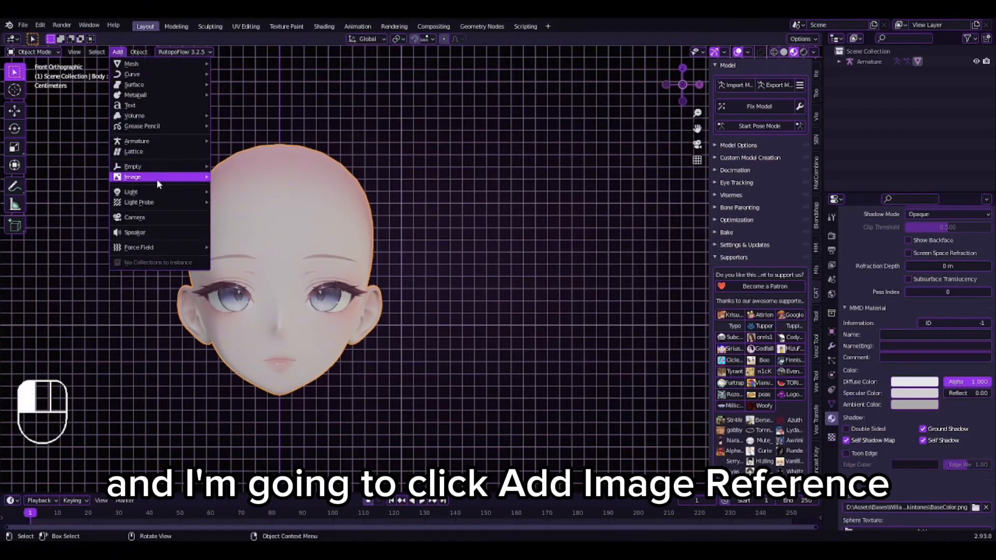
pyautogui.click(228, 176)
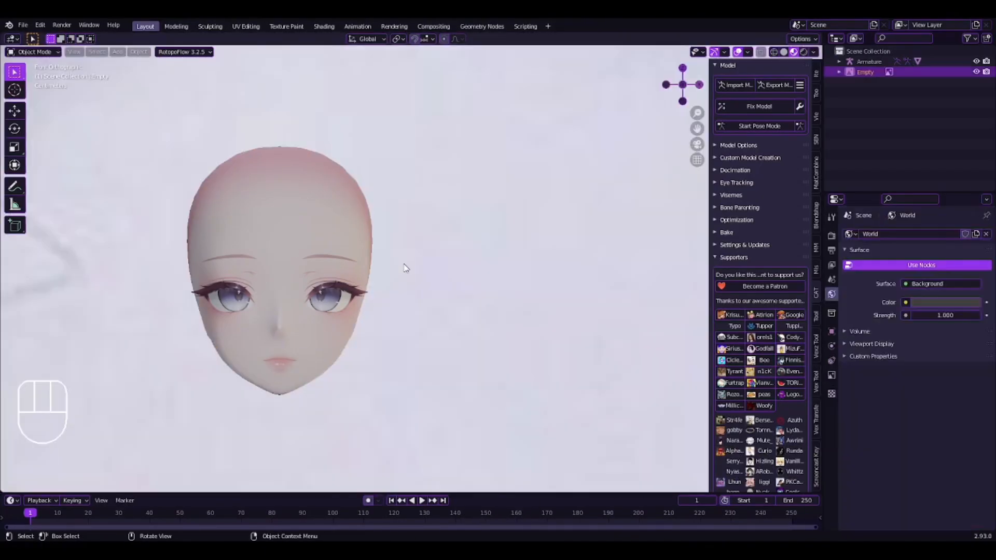
pyautogui.scroll(-6, 428, 261)
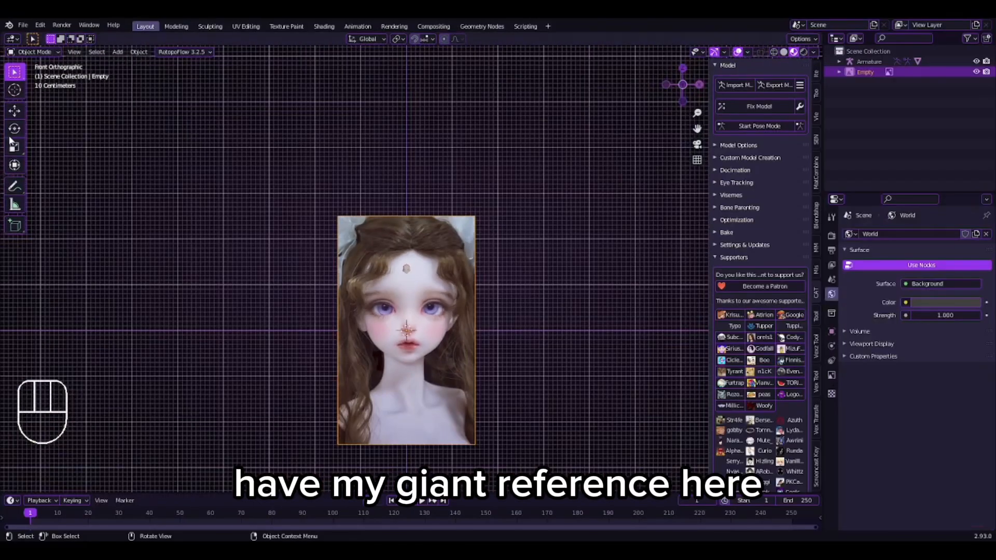
# Scale the reference image down and place it beside the head in the front view.
pyautogui.click(12, 144)
pyautogui.moveTo(407, 273); pyautogui.dragTo(407, 323)
pyautogui.click(16, 112)
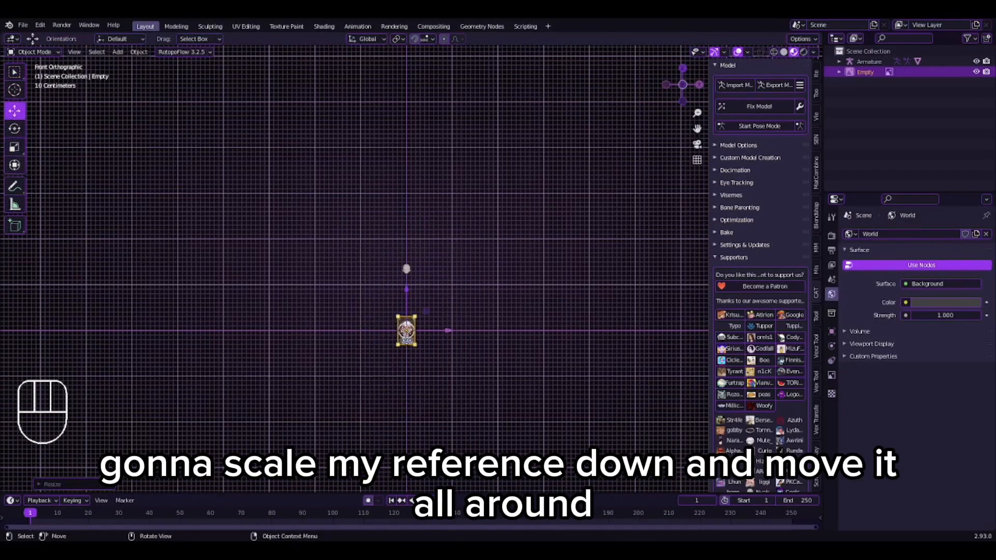
pyautogui.press('g')
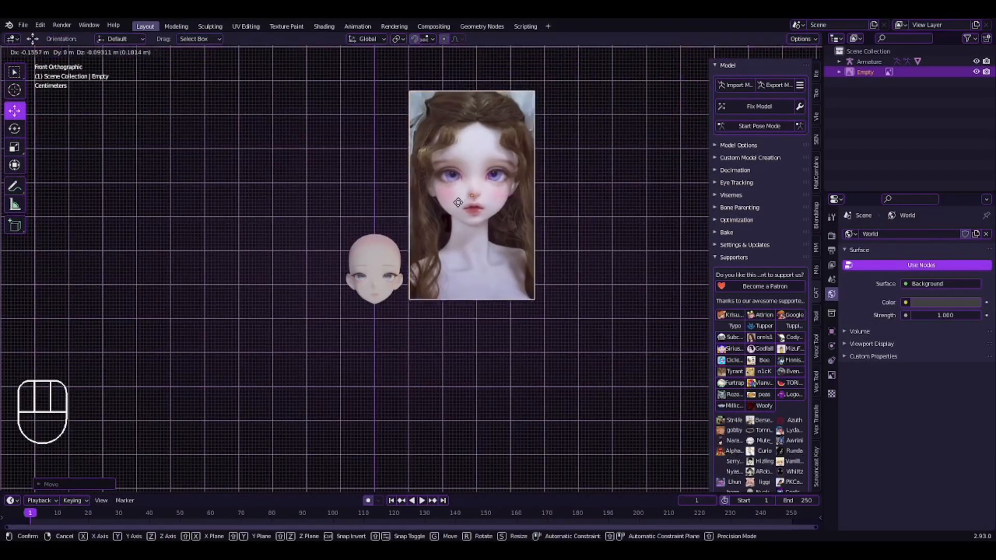
pyautogui.click(430, 247)
pyautogui.scroll(5, 460, 258)
pyautogui.scroll(-2, 461, 259)
pyautogui.moveTo(475, 187); pyautogui.dragTo(468, 206)
pyautogui.click(423, 328)
pyautogui.scroll(4, 423, 328)
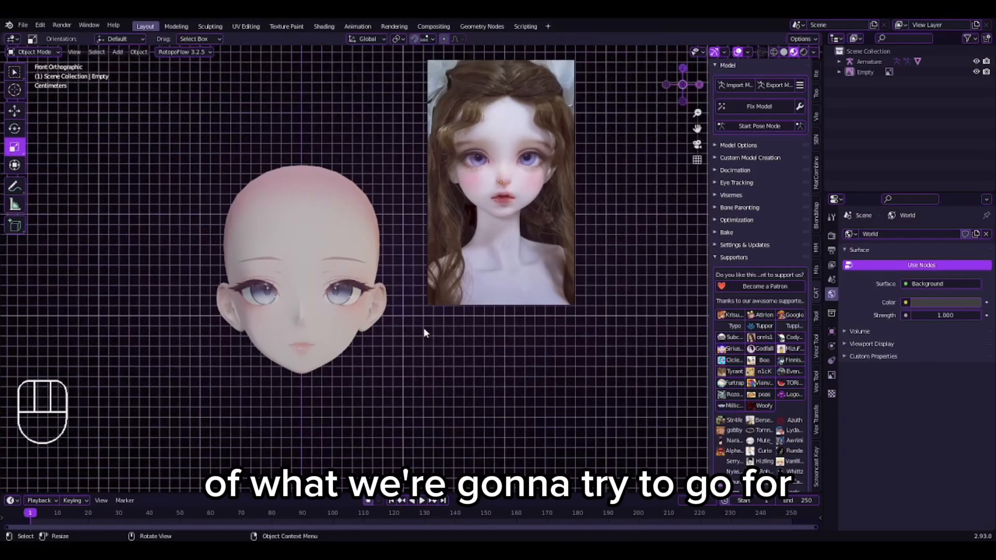
# Select the head mesh, enter Edit Mode and deselect all of its vertices.
pyautogui.keyDown('shift'); pyautogui.moveTo(424, 328); pyautogui.dragTo(464, 351, button='middle'); pyautogui.keyUp('shift')
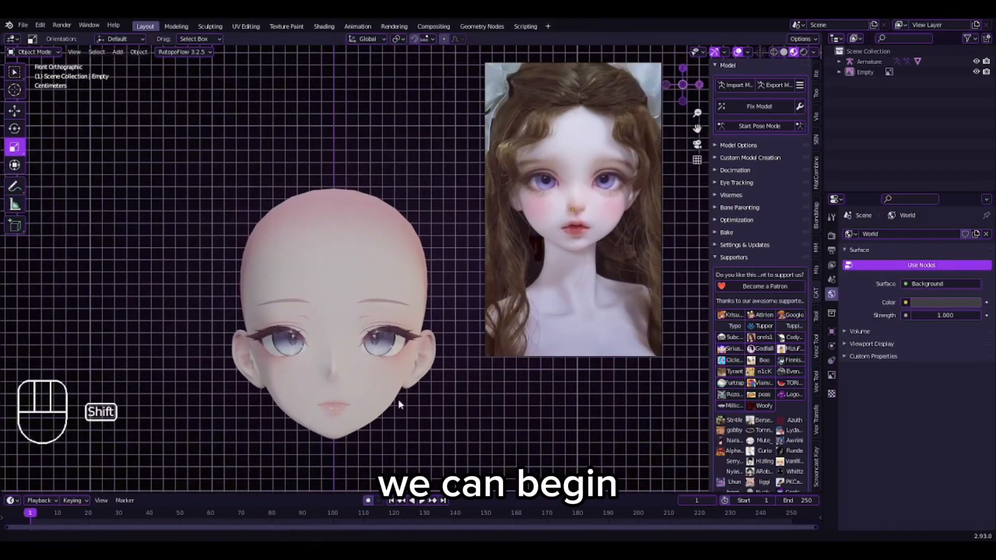
pyautogui.keyDown('shift'); pyautogui.moveTo(397, 399); pyautogui.dragTo(473, 332, button='middle'); pyautogui.keyUp('shift')
pyautogui.click(421, 339)
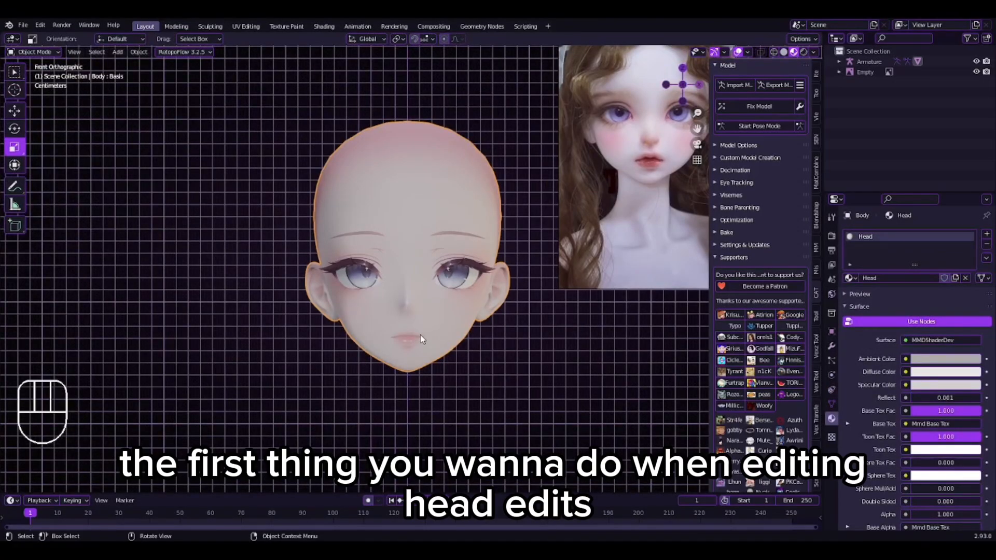
pyautogui.scroll(2, 249, 207)
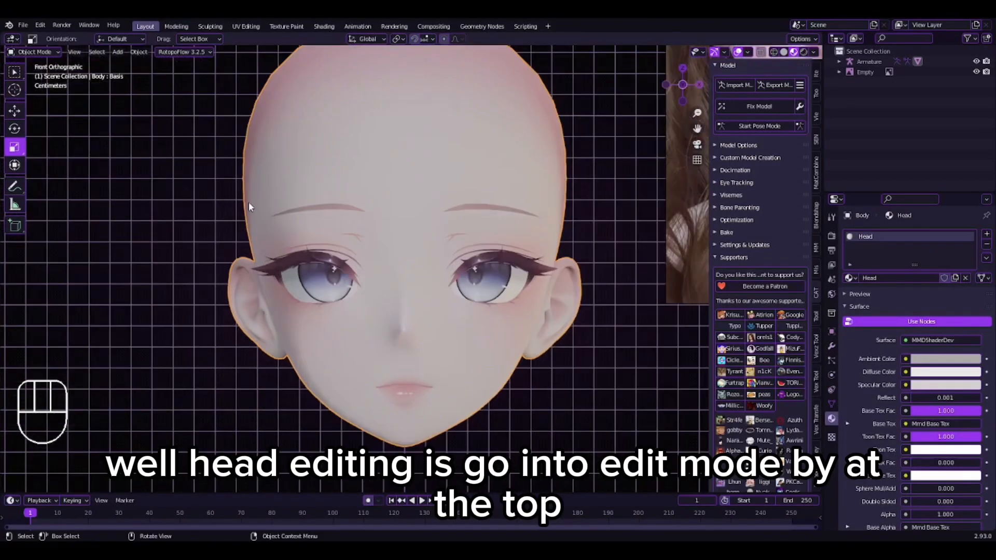
pyautogui.click(56, 53)
pyautogui.click(36, 75)
pyautogui.click(46, 54)
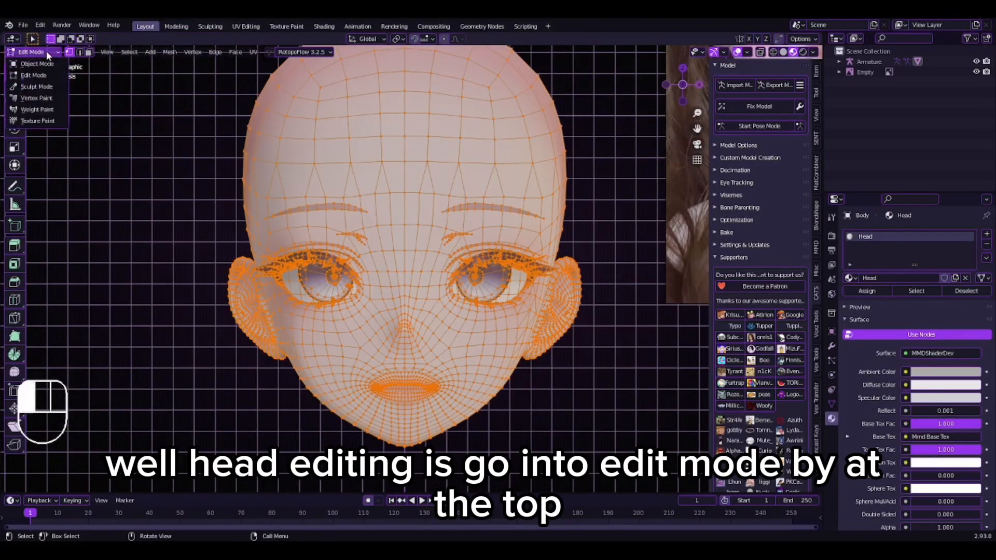
pyautogui.scroll(3, 332, 270)
pyautogui.scroll(-3, 421, 292)
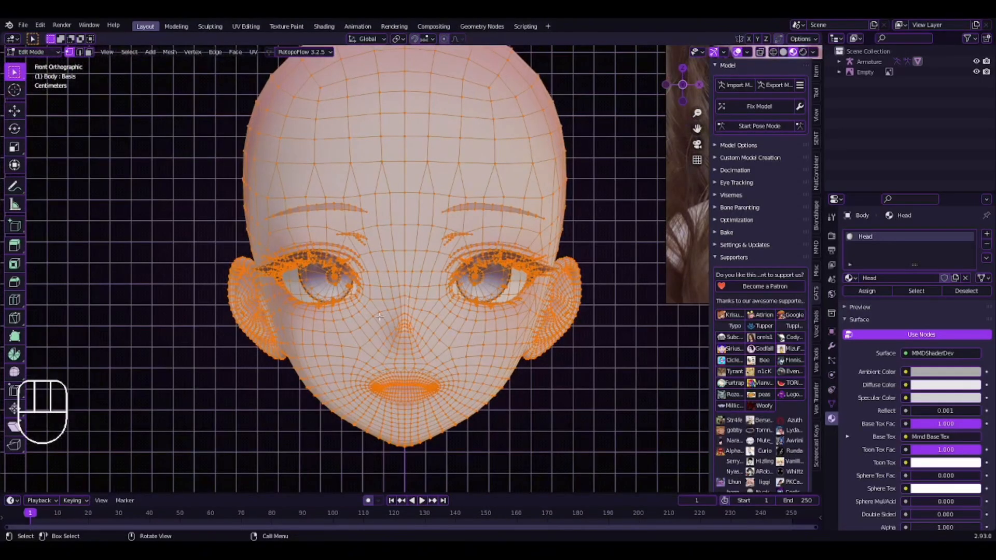
pyautogui.click(282, 406)
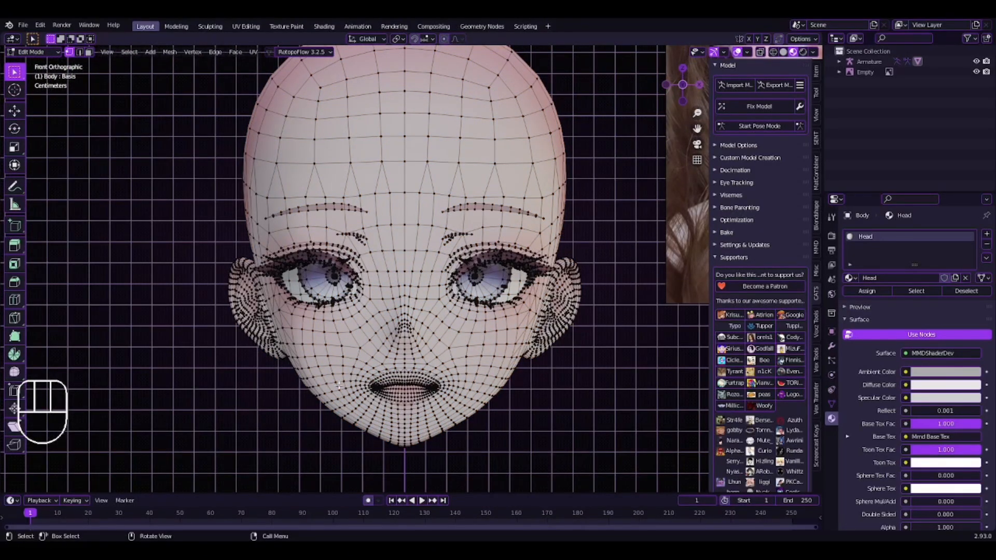
# Select the linked geometry of both irises, separate it into its own object and return to Object Mode.
pyautogui.scroll(2, 423, 337)
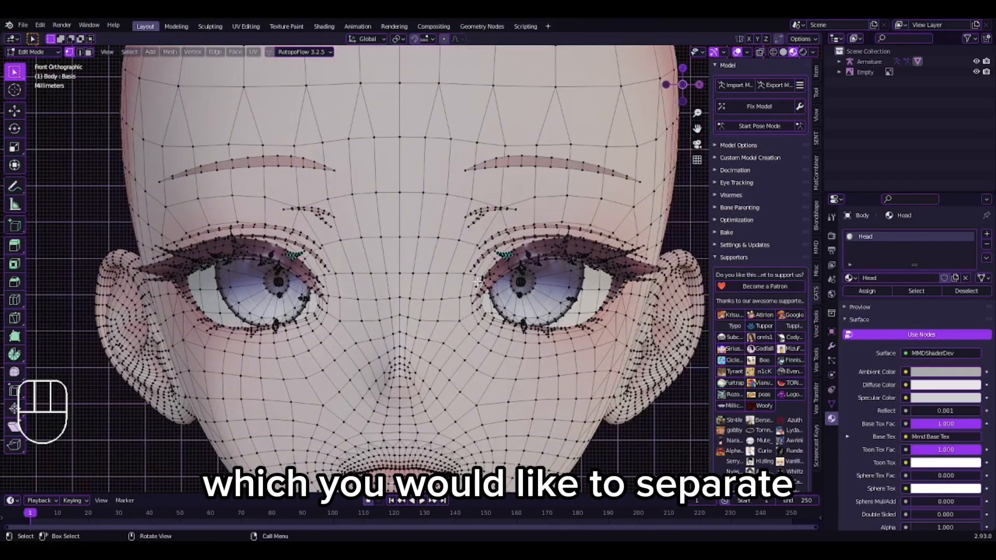
pyautogui.press('l')
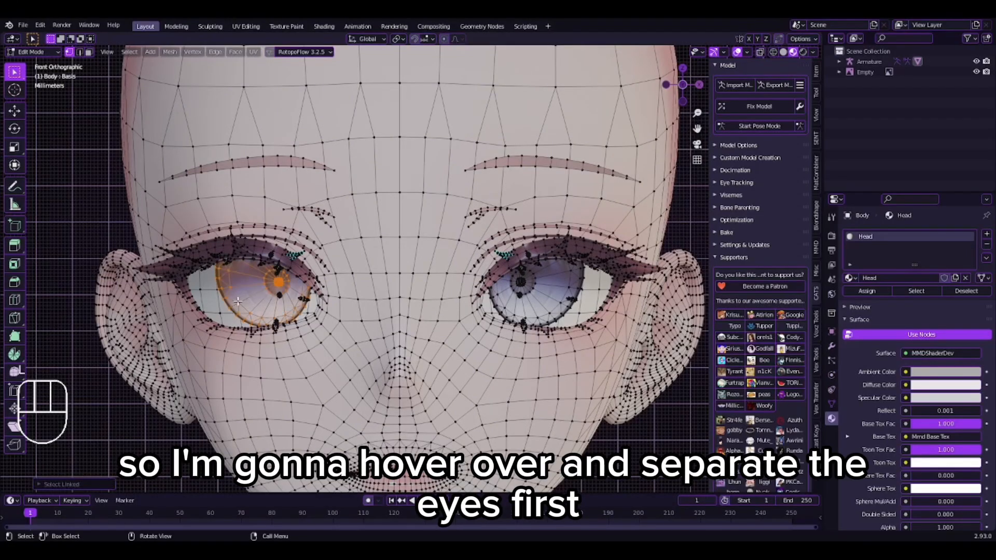
pyautogui.press('l')
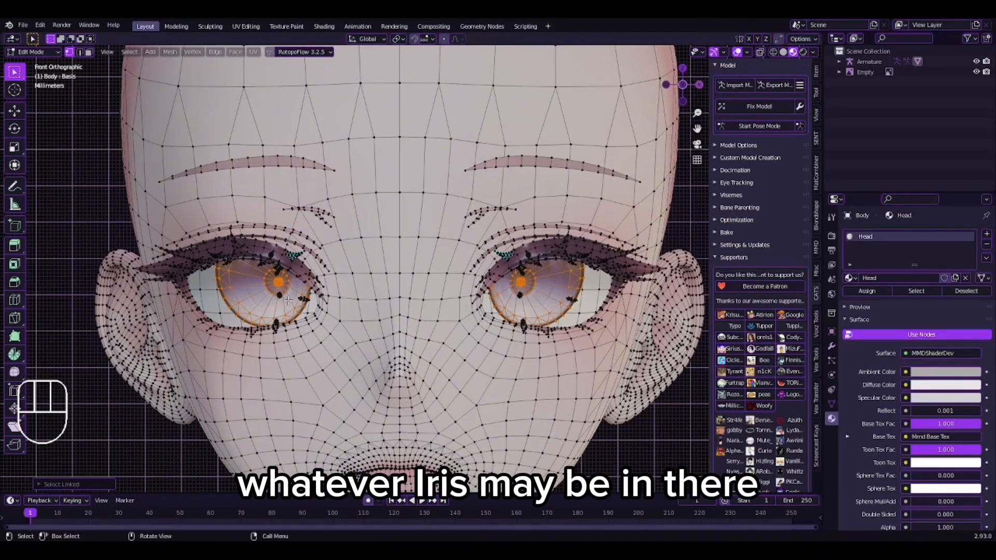
pyautogui.rightClick(408, 501)
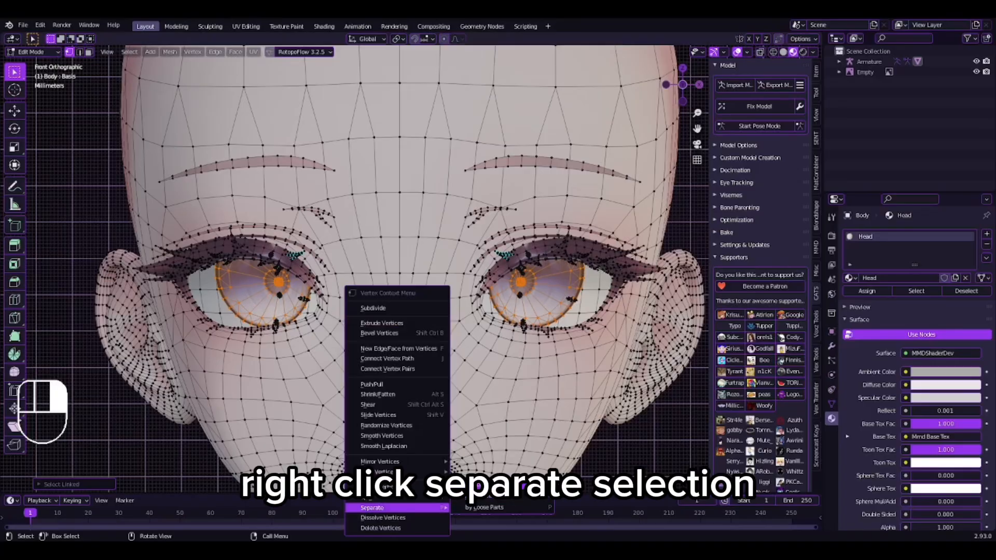
pyautogui.click(482, 487)
pyautogui.click(50, 52)
pyautogui.click(50, 63)
# Expand the armature's hierarchy, hide the separated irises and open the head mesh in Edit Mode.
pyautogui.scroll(-2, 249, 188)
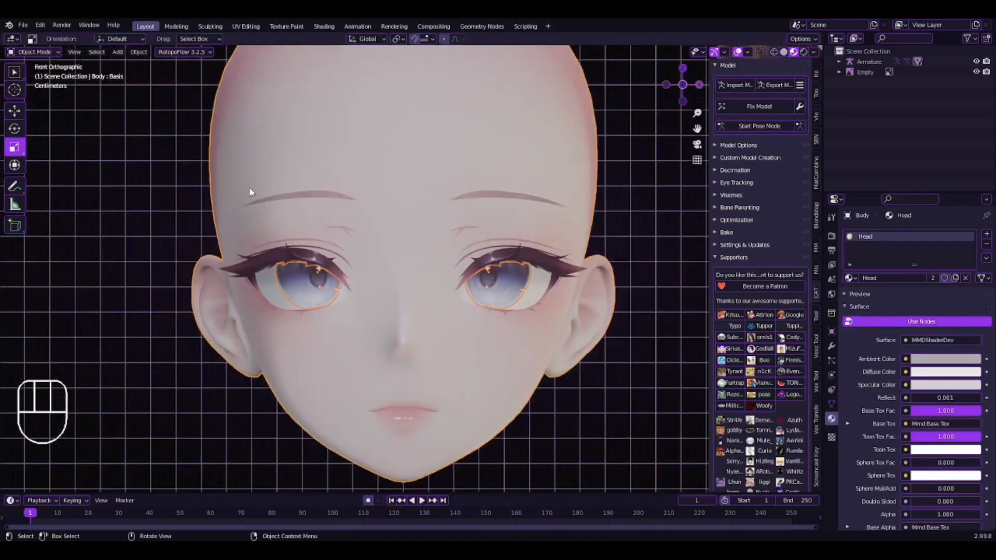
pyautogui.scroll(-1, 250, 192)
pyautogui.click(844, 62)
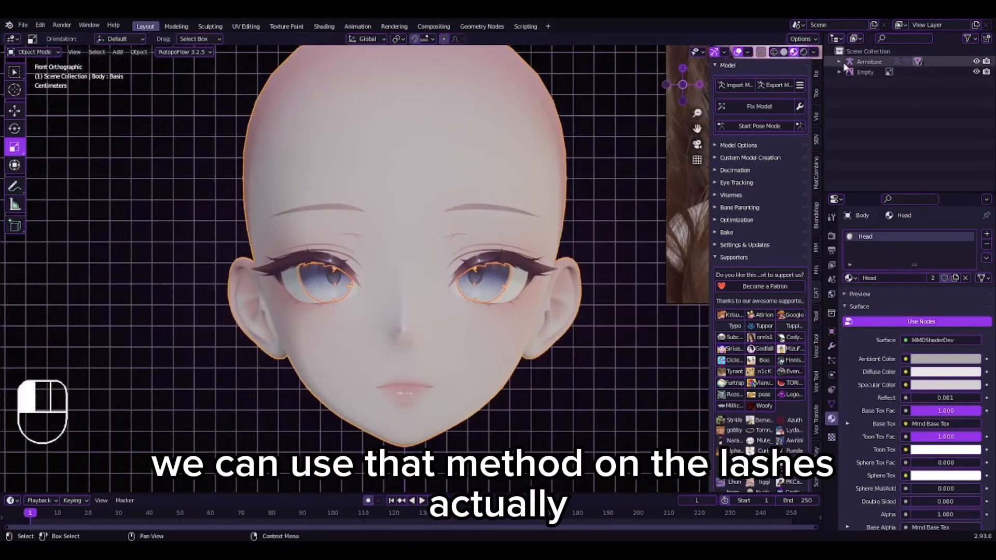
pyautogui.click(838, 62)
pyautogui.press('h')
pyautogui.scroll(2, 86, 105)
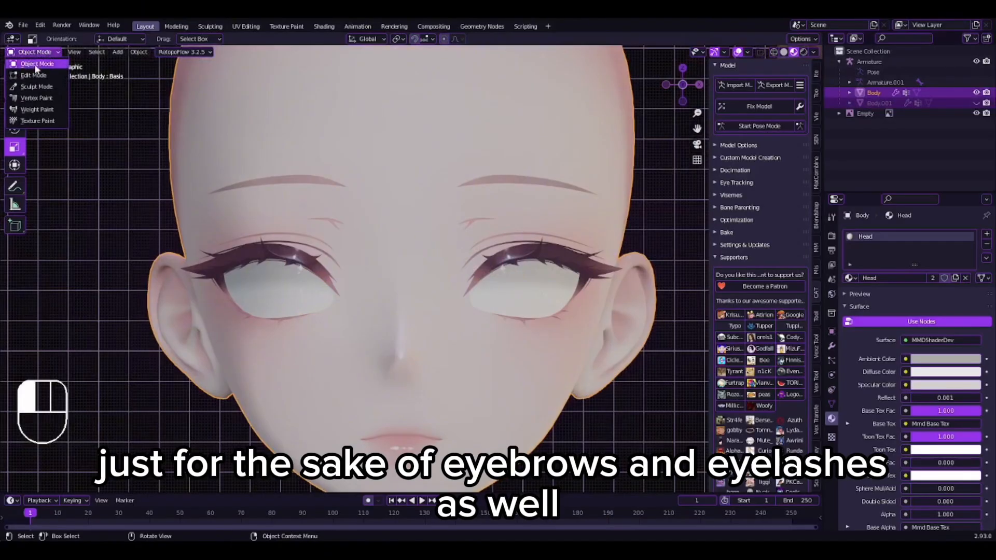
pyautogui.click(33, 75)
pyautogui.scroll(2, 302, 160)
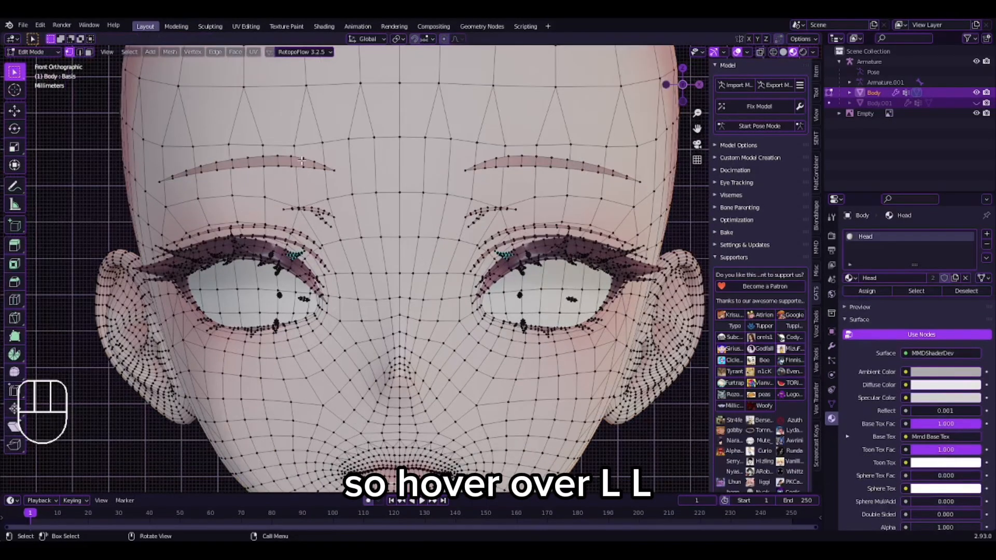
# Separate the selected eyebrows into their own object and hide it.
pyautogui.rightClick(400, 311)
pyautogui.moveTo(400, 354)
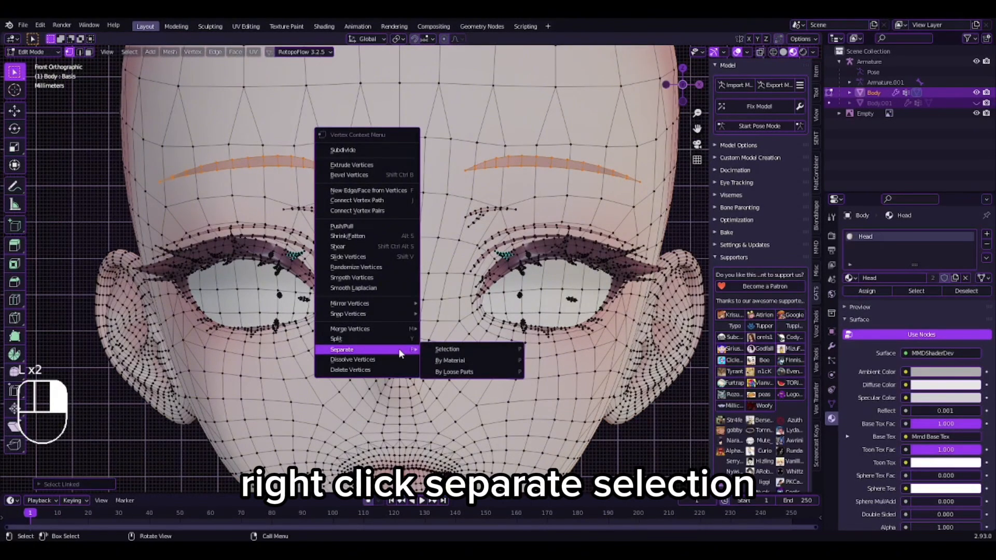
pyautogui.click(447, 350)
pyautogui.press('h')
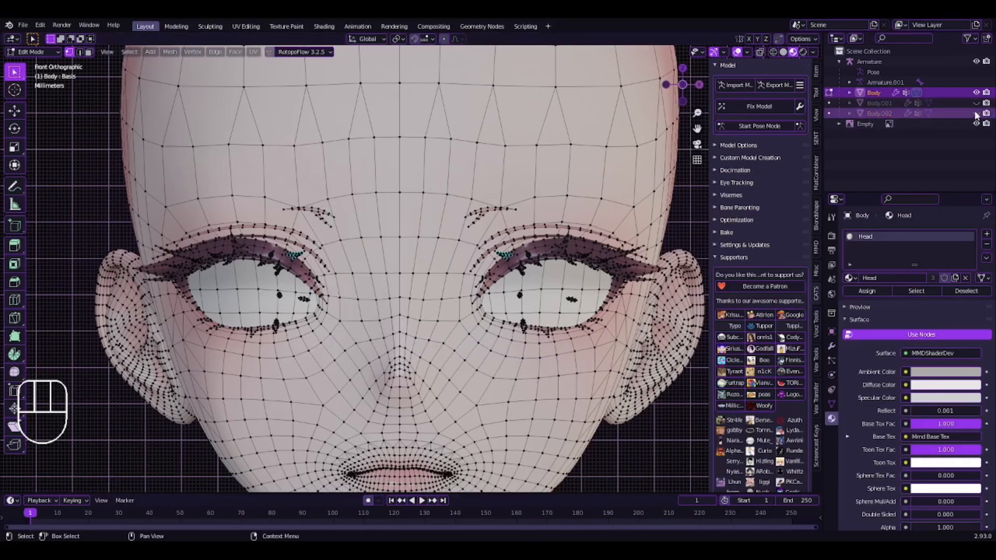
# Select the linked geometry of every upper-lash piece on the first eye, including the outer spikes.
pyautogui.keyDown('shift'); pyautogui.moveTo(304, 258); pyautogui.dragTo(438, 279, button='middle'); pyautogui.keyUp('shift')
pyautogui.scroll(3, 437, 279)
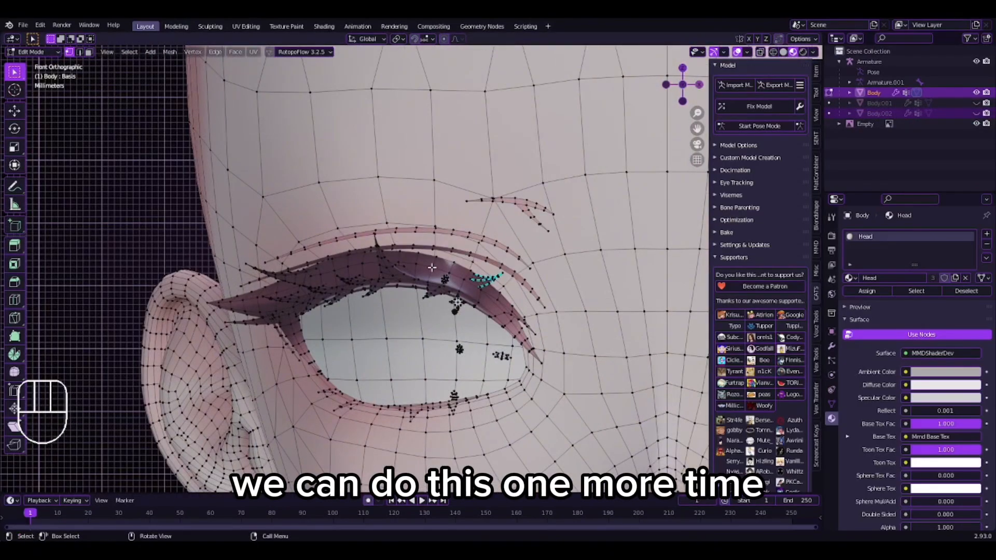
pyautogui.press('l')
pyautogui.press('l')
pyautogui.press('l')
pyautogui.press('l')
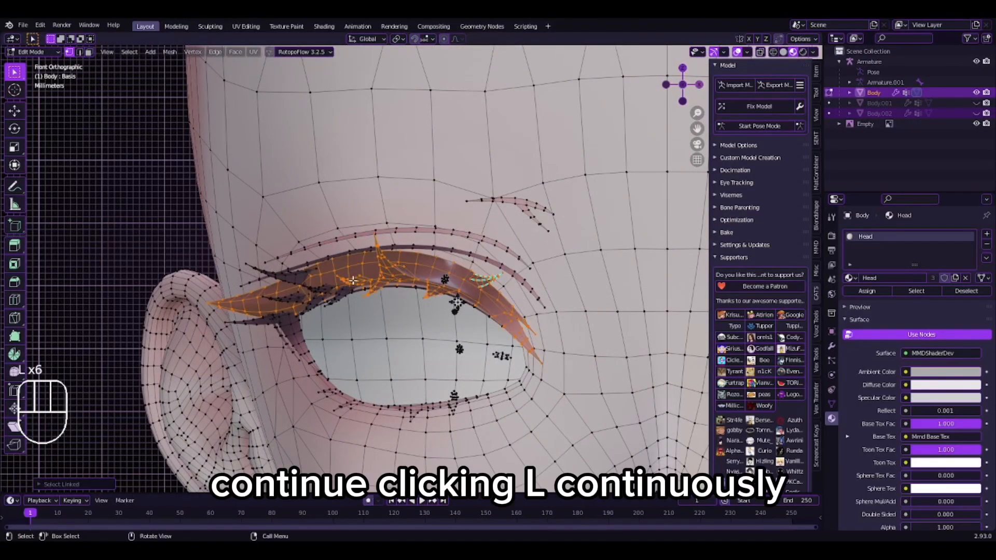
pyautogui.press('l')
pyautogui.press('l')
pyautogui.press('l')
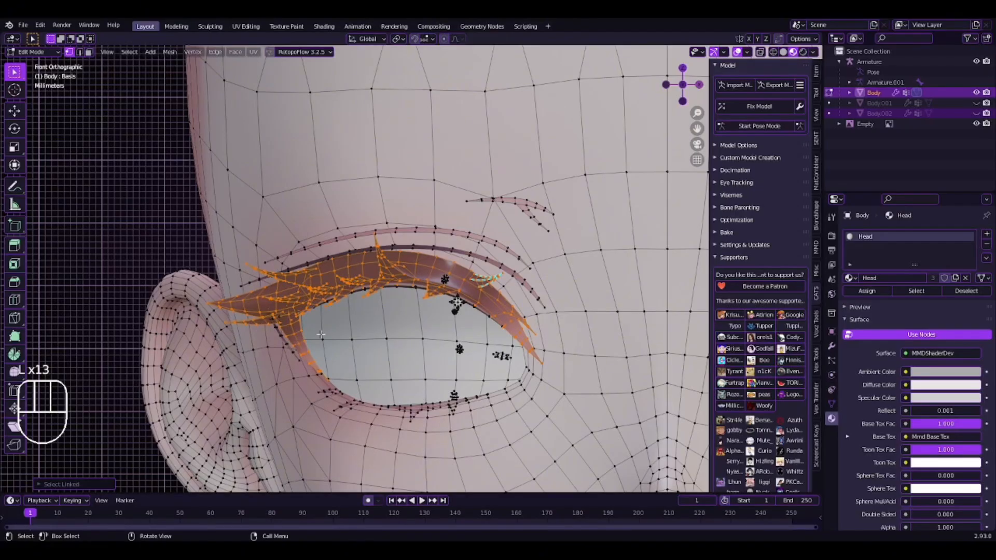
pyautogui.press('l')
# Add the remaining linked lash pieces to the selection from the side, undoing the last selection change.
pyautogui.scroll(-3, 280, 336)
pyautogui.moveTo(456, 363); pyautogui.dragTo(406, 368, button='middle')
pyautogui.scroll(2, 406, 369)
pyautogui.moveTo(669, 332); pyautogui.dragTo(616, 333, button='middle')
pyautogui.press('l')
pyautogui.press('l')
pyautogui.press('l')
pyautogui.press('l')
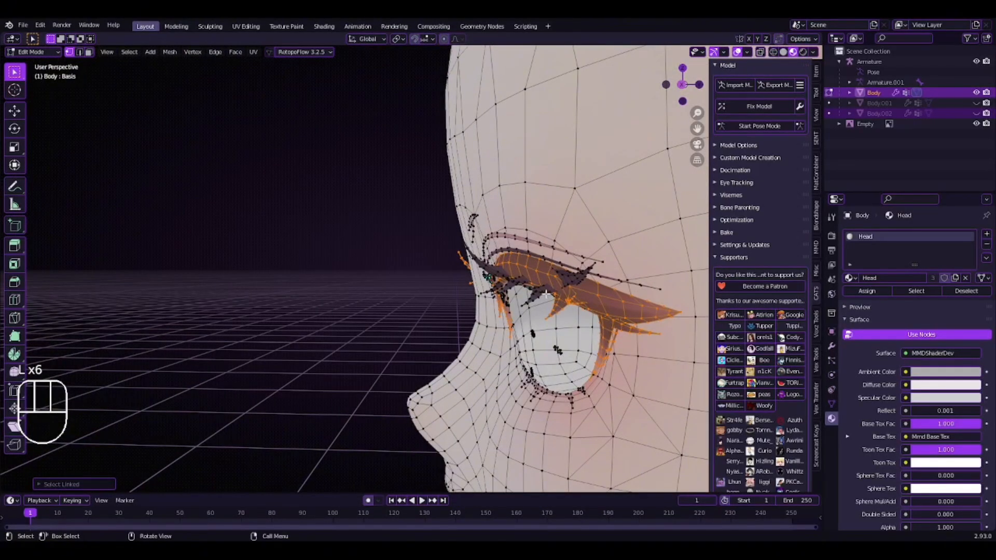
pyautogui.press('l')
pyautogui.moveTo(574, 278); pyautogui.dragTo(573, 314, button='middle')
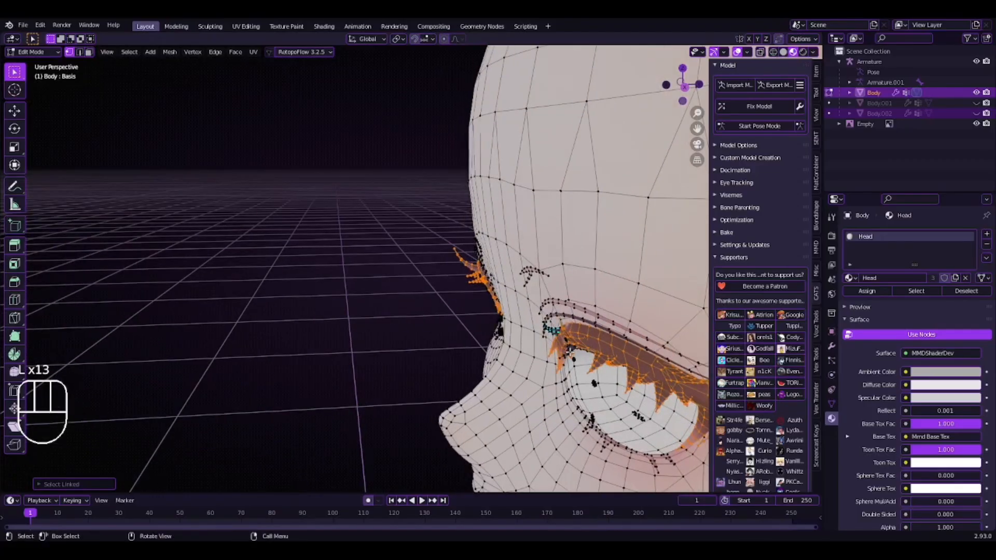
pyautogui.hotkey('ctrl', 'z')
# Complete the lash selection on both eyes, separate it into its own object and return to Object Mode.
pyautogui.scroll(-3, 569, 348)
pyautogui.keyDown('shift'); pyautogui.moveTo(570, 348); pyautogui.dragTo(446, 358, button='middle'); pyautogui.keyUp('shift')
pyautogui.keyDown('shift'); pyautogui.moveTo(659, 290); pyautogui.dragTo(482, 325, button='middle'); pyautogui.keyUp('shift')
pyautogui.scroll(4, 482, 326)
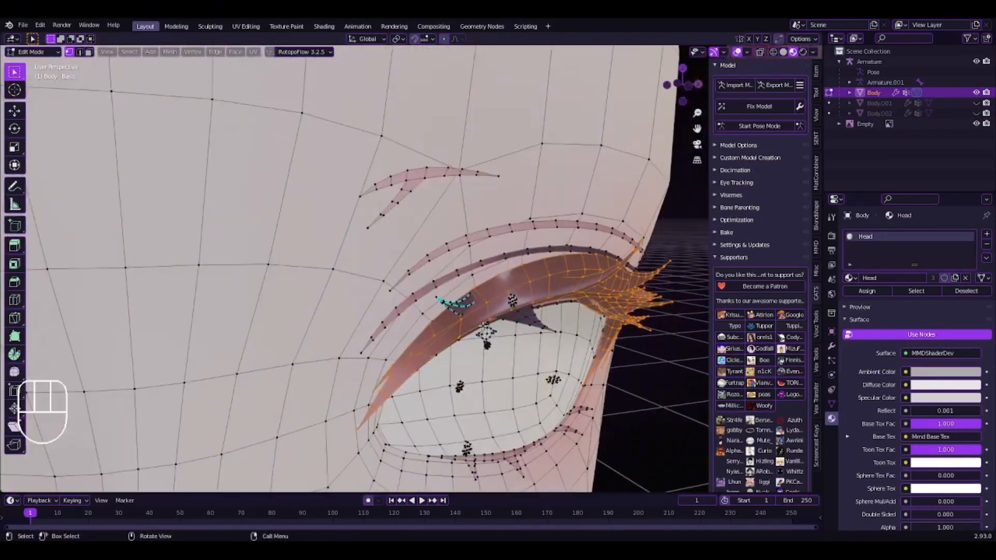
pyautogui.scroll(-6, 463, 310)
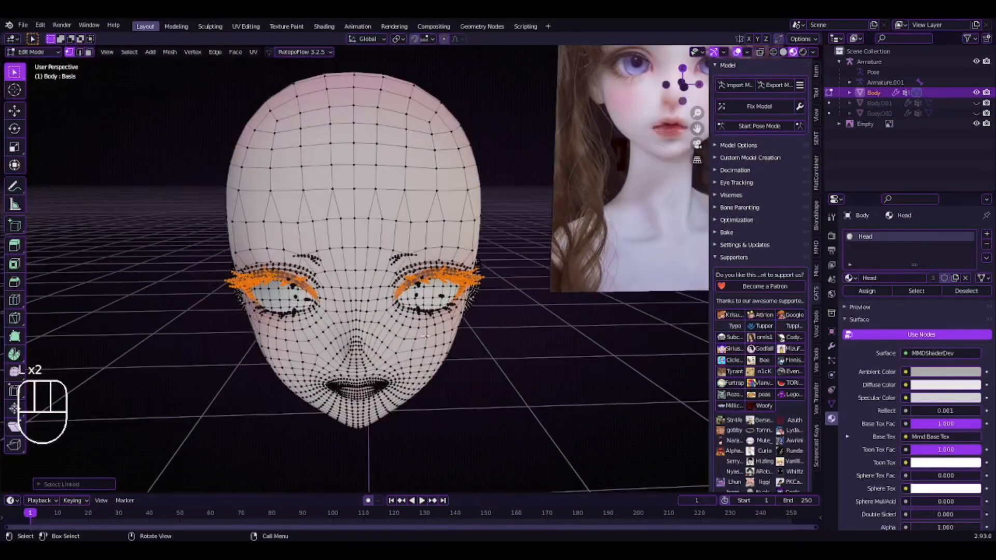
pyautogui.rightClick(405, 352)
pyautogui.click(495, 356)
pyautogui.press('Tab')
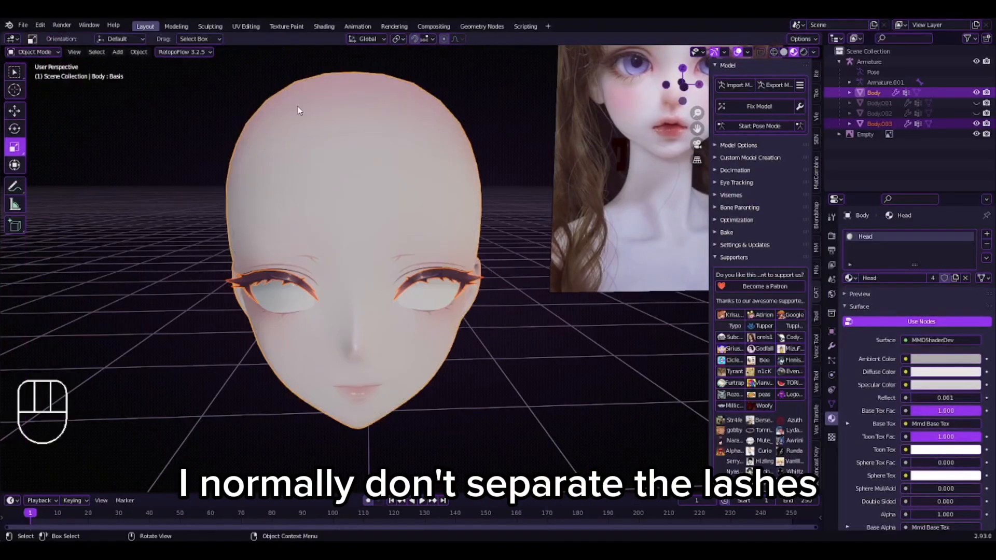
# Switch to the front view, deselect everything and show the separated eyebrows again, keeping the irises hidden.
pyautogui.press('KP_1')
pyautogui.keyDown('shift'); pyautogui.moveTo(379, 292); pyautogui.dragTo(470, 267, button='middle'); pyautogui.keyUp('shift')
pyautogui.scroll(3, 370, 317)
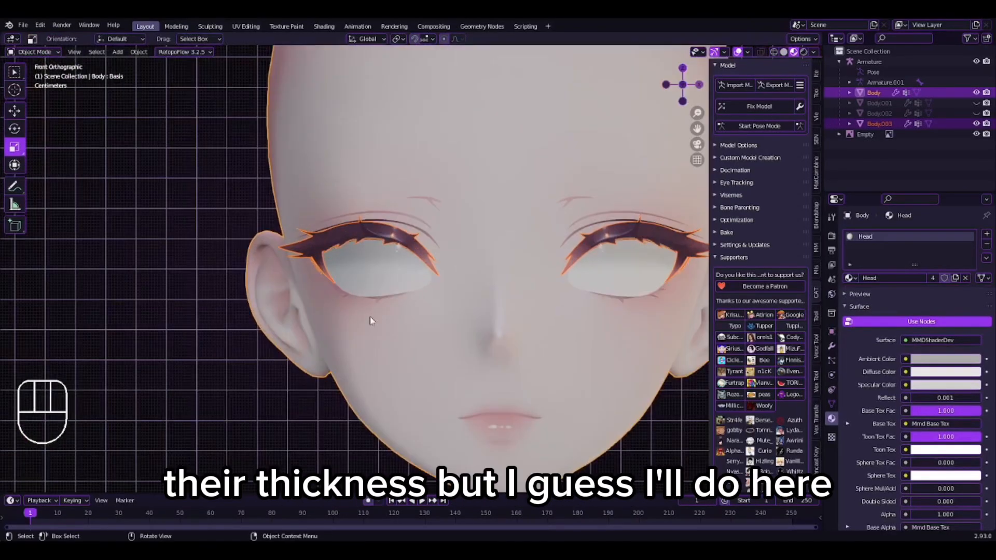
pyautogui.hotkey('alt', 'a')
pyautogui.scroll(-5, 467, 306)
pyautogui.scroll(3, 429, 332)
pyautogui.keyDown('shift'); pyautogui.moveTo(504, 297); pyautogui.dragTo(548, 254, button='middle'); pyautogui.keyUp('shift')
pyautogui.click(976, 113)
pyautogui.click(976, 104)
pyautogui.click(976, 103)
# Select the separated lashes and hide them.
pyautogui.scroll(1, 547, 254)
pyautogui.click(413, 255)
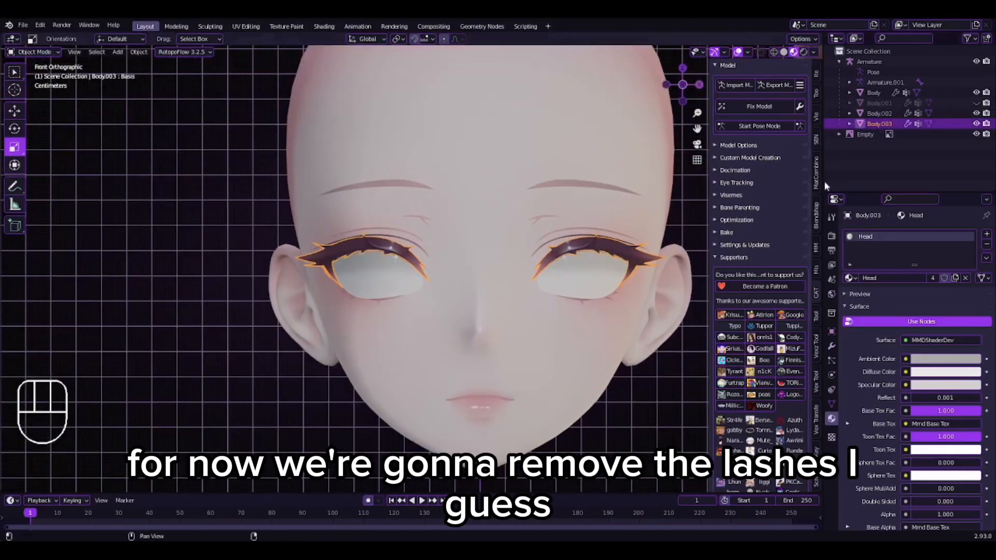
pyautogui.click(976, 124)
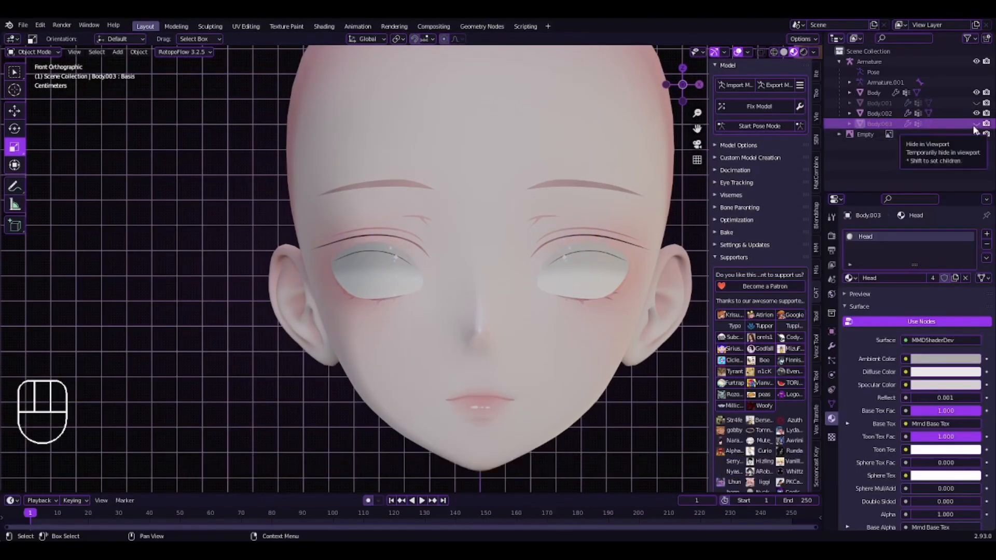
# Select the head mesh and switch it to Sculpt Mode.
pyautogui.keyDown('shift'); pyautogui.moveTo(546, 247); pyautogui.dragTo(487, 268, button='middle'); pyautogui.keyUp('shift')
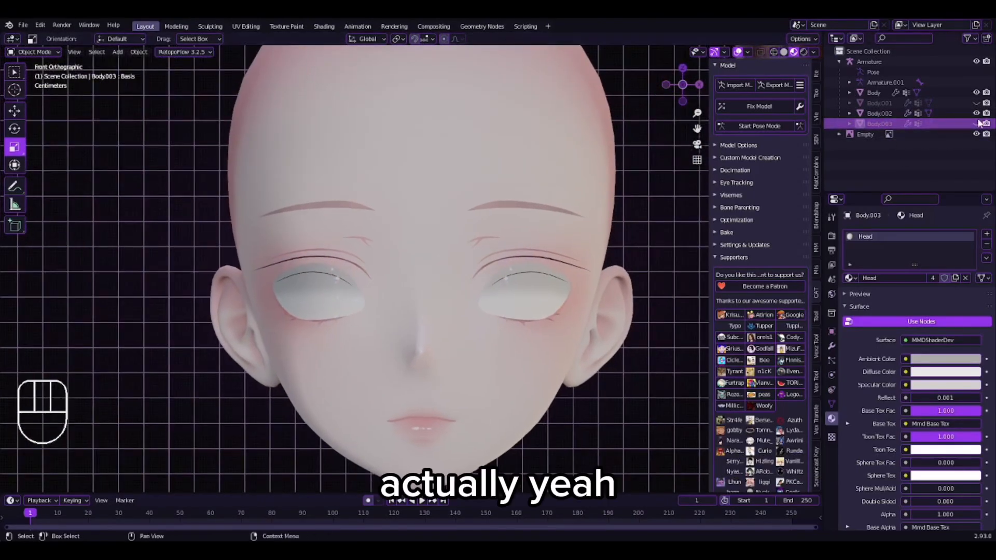
pyautogui.click(463, 280)
pyautogui.click(46, 52)
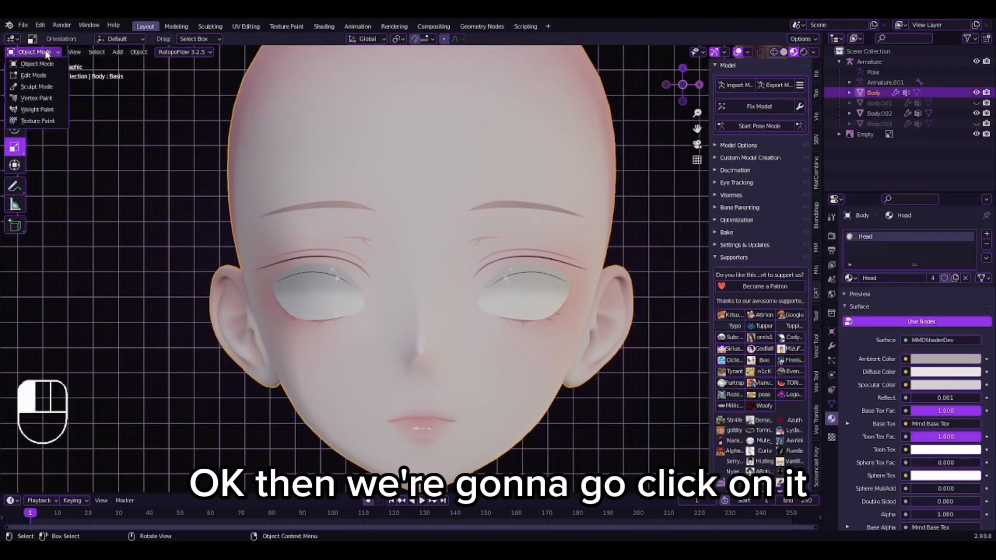
pyautogui.click(36, 86)
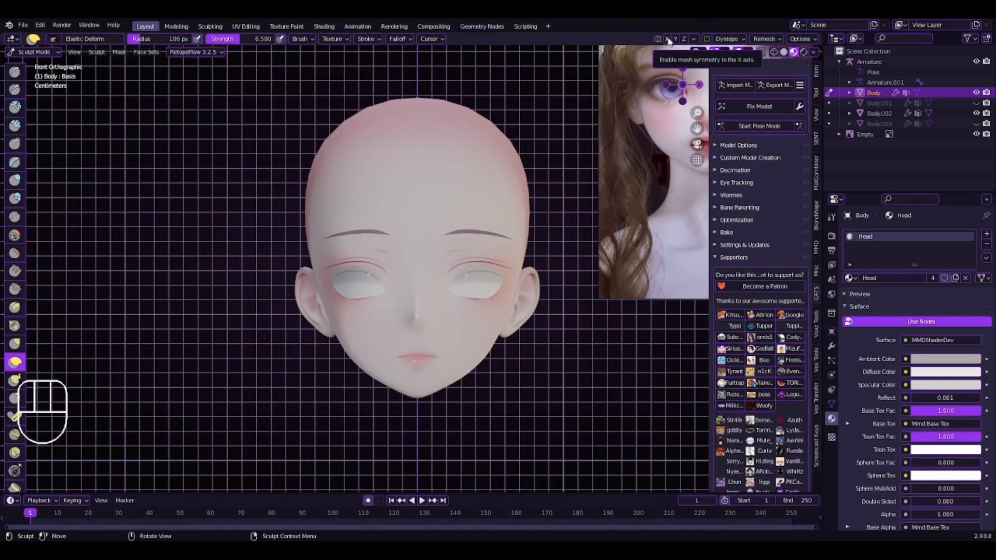
# Try pulling one upper eyelid down with the Elastic Deform brush without symmetry, and undo it.
pyautogui.scroll(4, 477, 202)
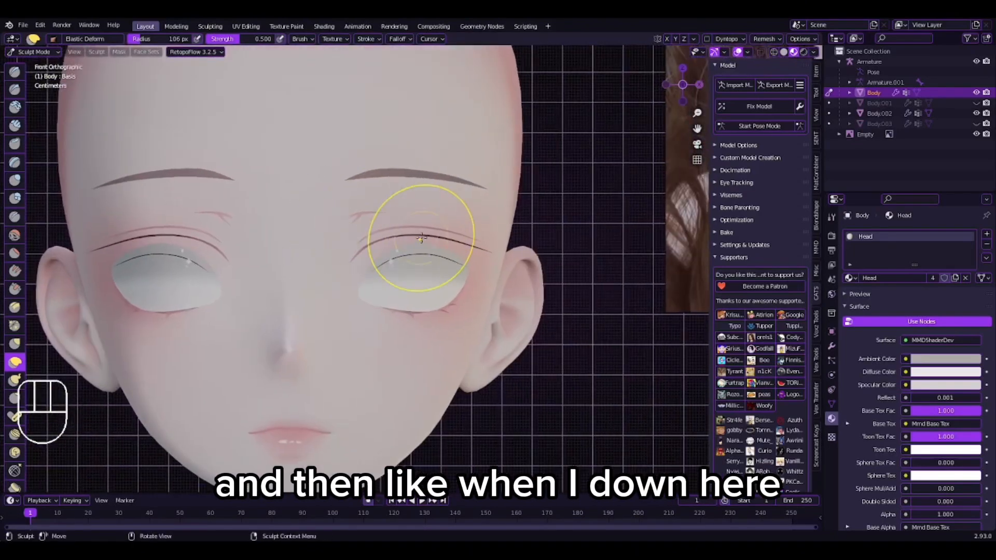
pyautogui.scroll(2, 417, 236)
pyautogui.moveTo(419, 231); pyautogui.dragTo(409, 278)
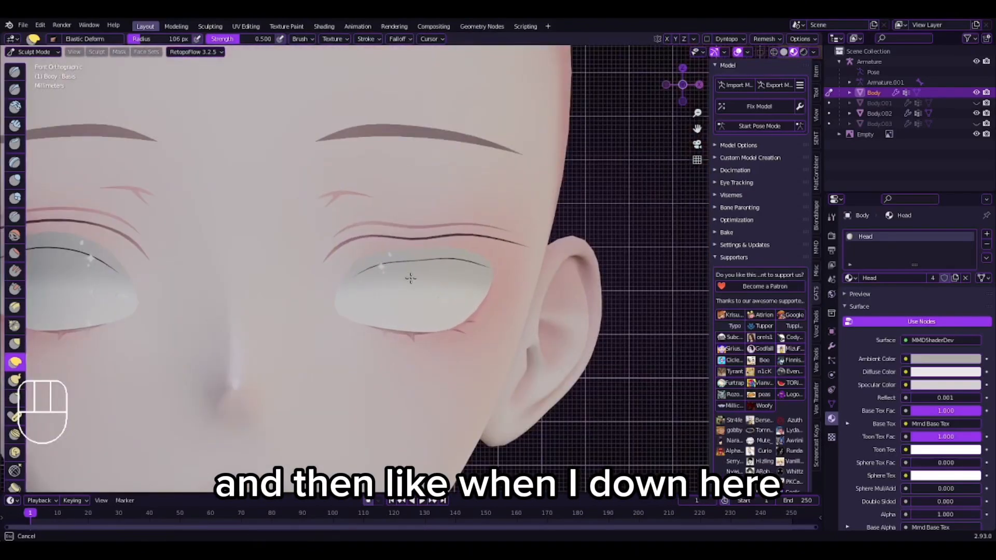
pyautogui.scroll(-5, 386, 273)
pyautogui.hotkey('ctrl', 'z')
# Try moving one mouth corner up and the other down with Elastic Deform without symmetry, and undo both strokes.
pyautogui.scroll(3, 363, 271)
pyautogui.keyDown('shift'); pyautogui.moveTo(364, 270); pyautogui.dragTo(417, 121, button='middle'); pyautogui.keyUp('shift')
pyautogui.scroll(5, 435, 218)
pyautogui.moveTo(443, 248); pyautogui.dragTo(447, 207)
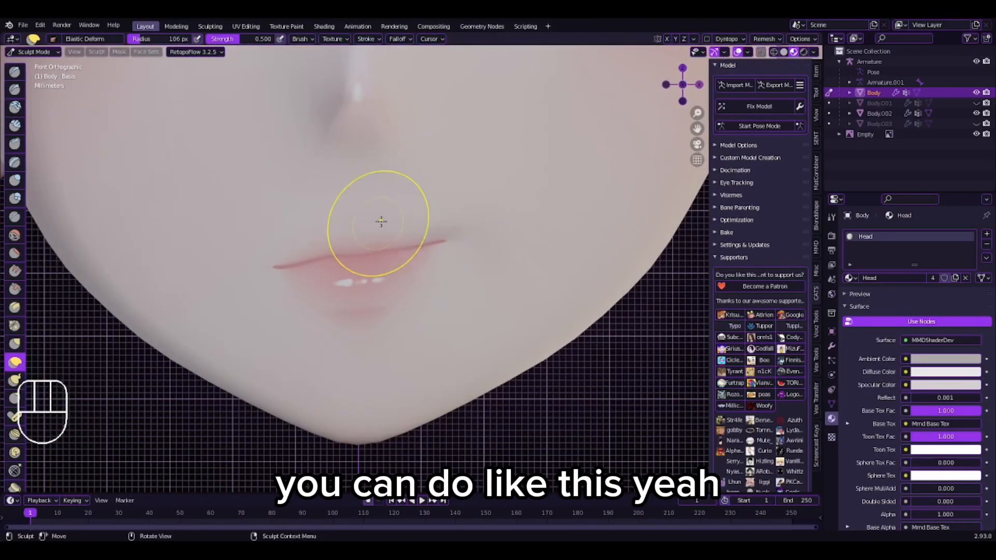
pyautogui.moveTo(278, 266); pyautogui.dragTo(287, 332)
pyautogui.scroll(-11, 332, 327)
pyautogui.scroll(5, 354, 320)
pyautogui.hotkey('ctrl', 'z')
pyautogui.hotkey('ctrl', 'z')
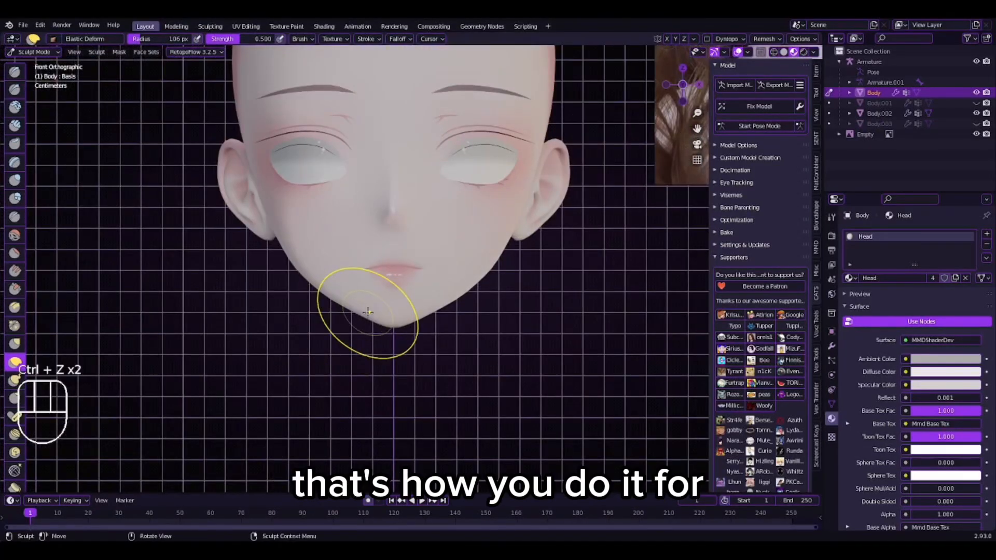
# Enable mesh symmetry in the X axis and show the separated lashes again.
pyautogui.click(667, 38)
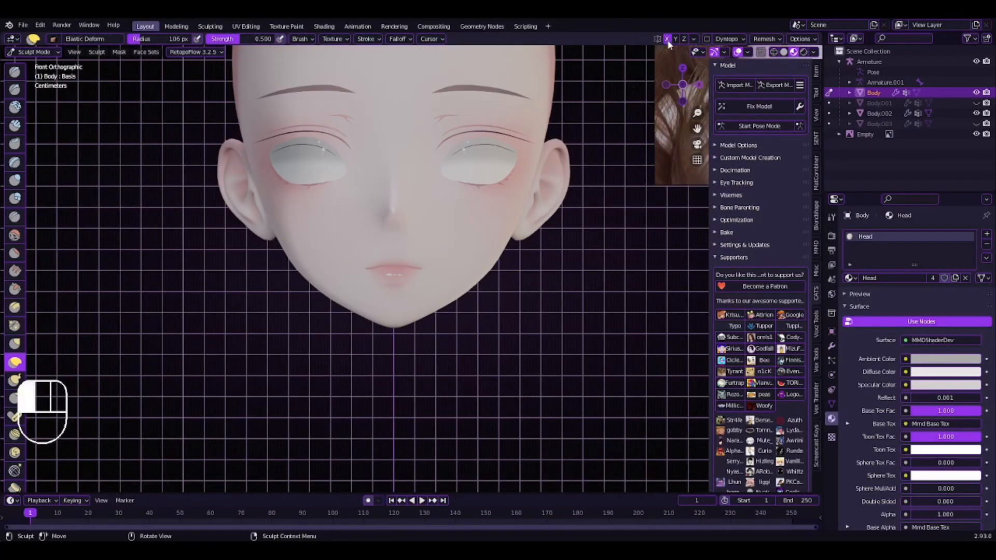
pyautogui.scroll(4, 421, 309)
pyautogui.keyDown('shift'); pyautogui.moveTo(422, 309); pyautogui.dragTo(251, 301, button='middle'); pyautogui.keyUp('shift')
pyautogui.keyDown('shift'); pyautogui.moveTo(657, 176); pyautogui.dragTo(559, 240, button='middle'); pyautogui.keyUp('shift')
pyautogui.scroll(-3, 315, 339)
pyautogui.click(976, 124)
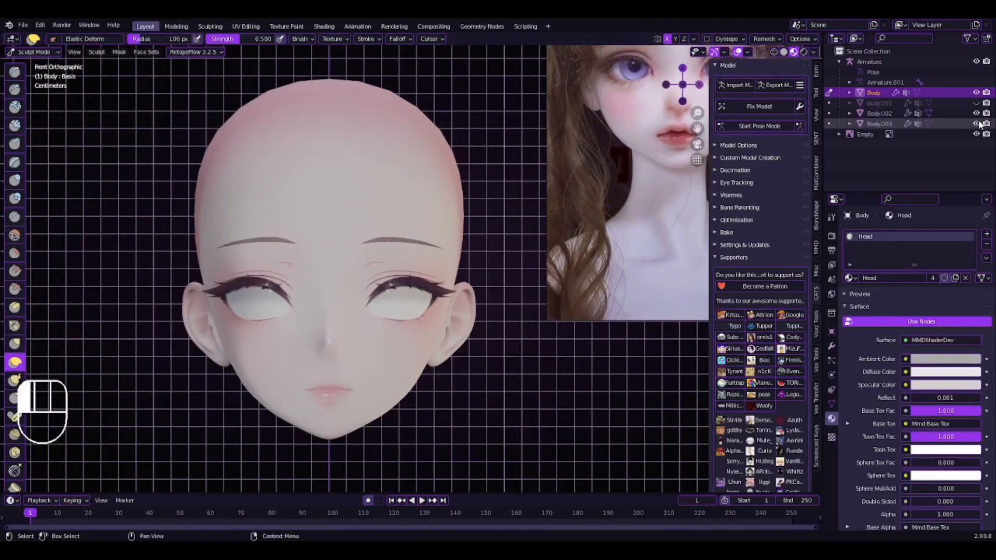
# Pull the inner part of the upper eyelid upward with the Elastic Deform brush.
pyautogui.keyDown('shift'); pyautogui.moveTo(337, 298); pyautogui.dragTo(467, 251, button='middle'); pyautogui.keyUp('shift')
pyautogui.scroll(6, 467, 251)
pyautogui.moveTo(467, 250); pyautogui.dragTo(473, 182)
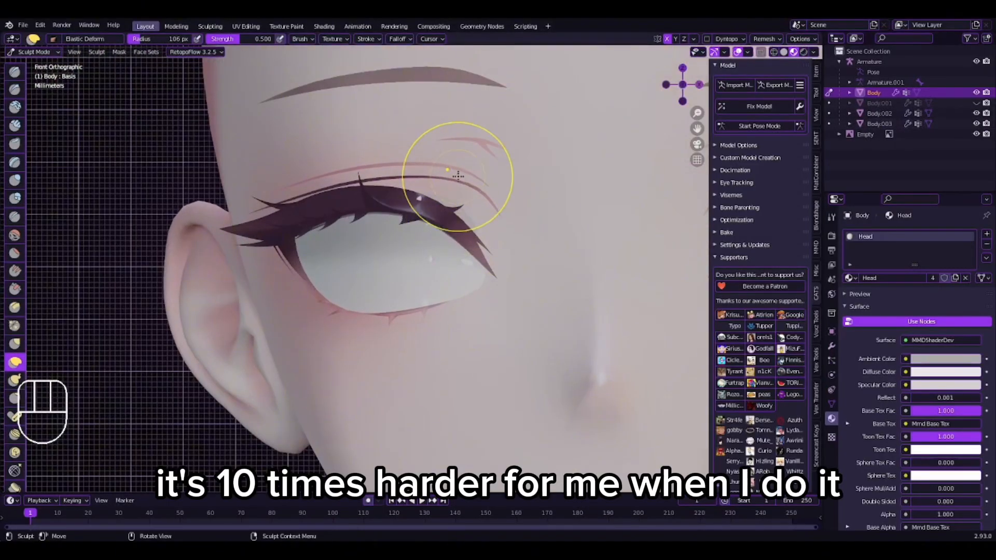
# Hide the lashes and reshape the upper eyelids and the inner and outer eye corners with Elastic Deform.
pyautogui.click(976, 124)
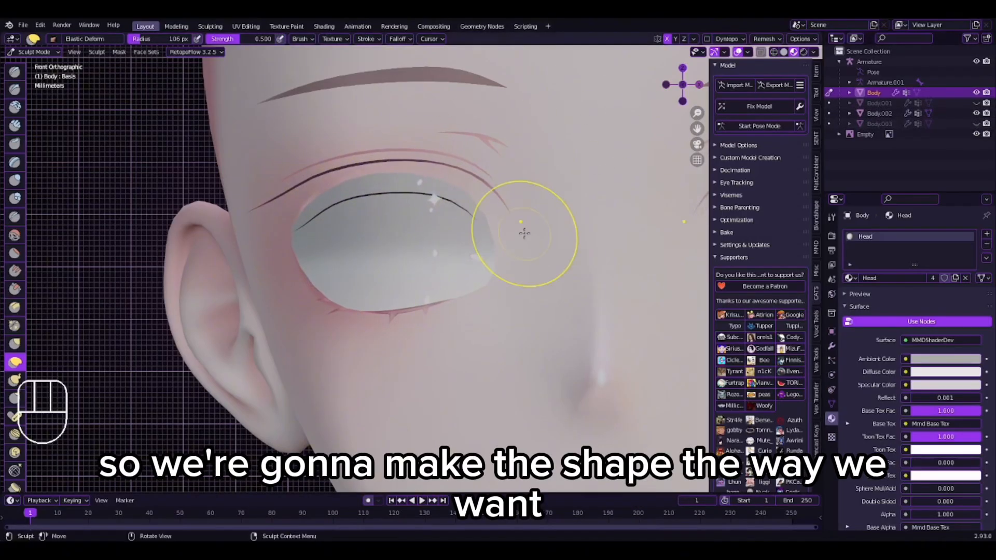
pyautogui.scroll(-1, 522, 239)
pyautogui.moveTo(476, 219); pyautogui.dragTo(489, 223)
pyautogui.moveTo(423, 194); pyautogui.dragTo(405, 192)
pyautogui.moveTo(326, 210); pyautogui.dragTo(325, 206)
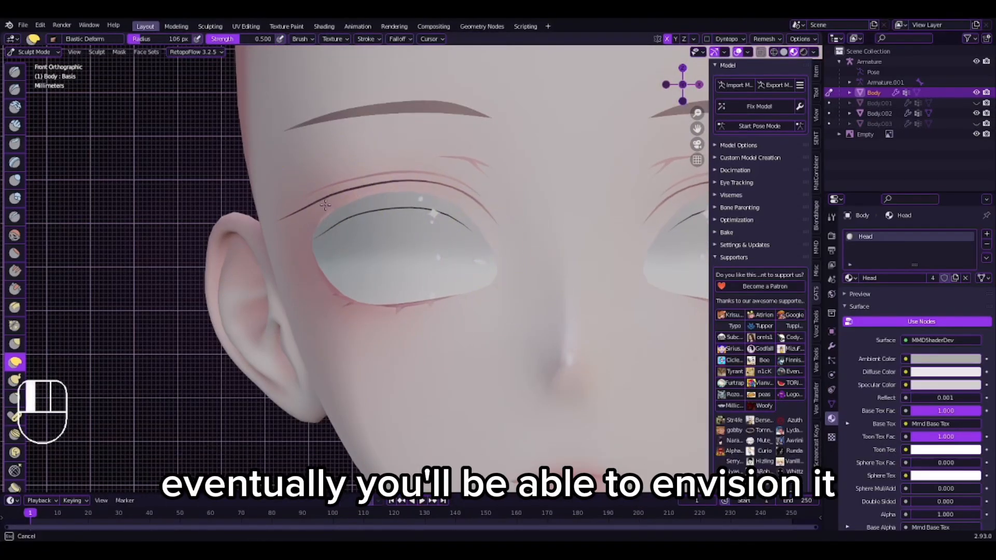
pyautogui.moveTo(309, 250); pyautogui.dragTo(322, 255)
pyautogui.scroll(-2, 345, 245)
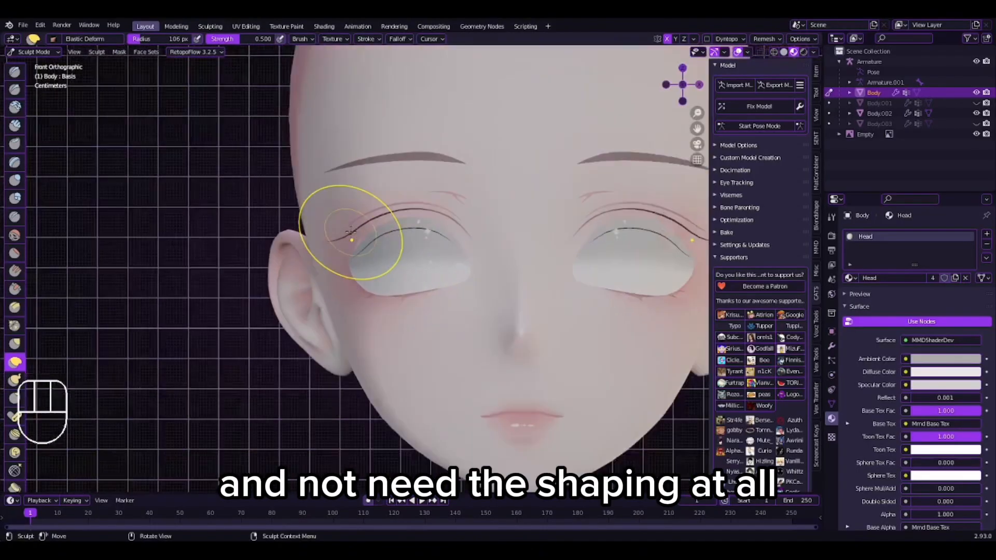
# Pull the lower eyelids slightly down with Elastic Deform, checking the eye shape against the whole face.
pyautogui.scroll(1, 358, 225)
pyautogui.scroll(3, 435, 258)
pyautogui.scroll(-10, 440, 270)
pyautogui.scroll(7, 440, 272)
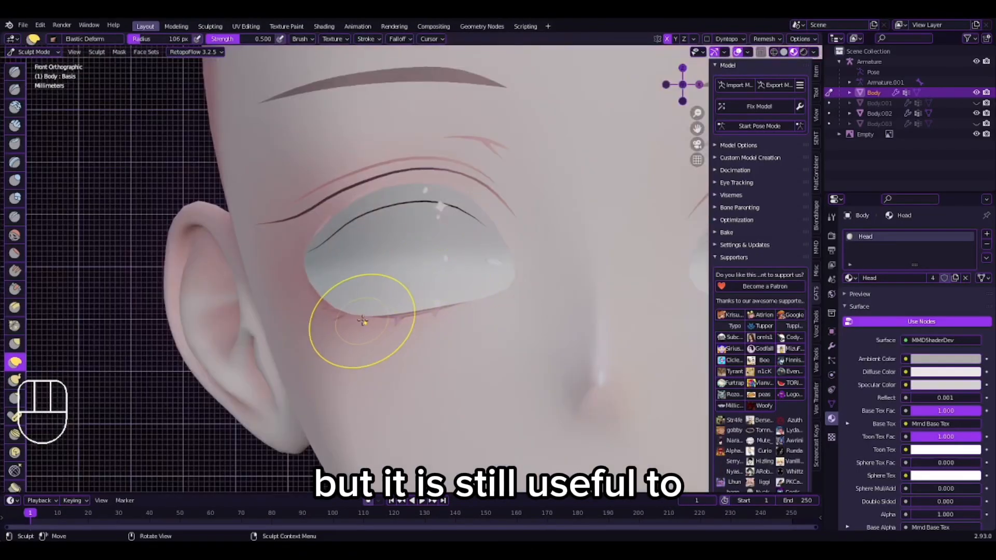
pyautogui.moveTo(399, 333); pyautogui.dragTo(400, 337)
pyautogui.scroll(-7, 357, 316)
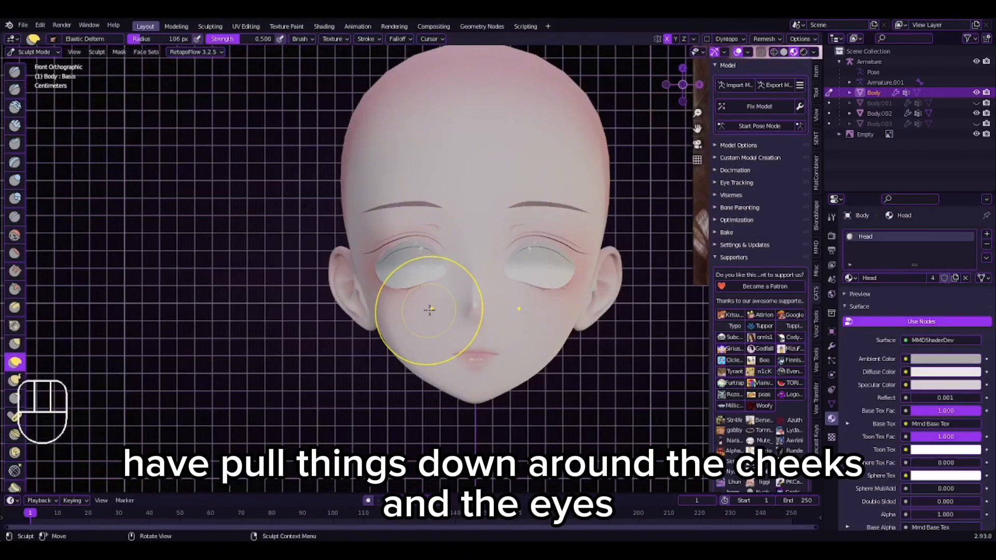
pyautogui.scroll(7, 429, 311)
pyautogui.scroll(-7, 412, 208)
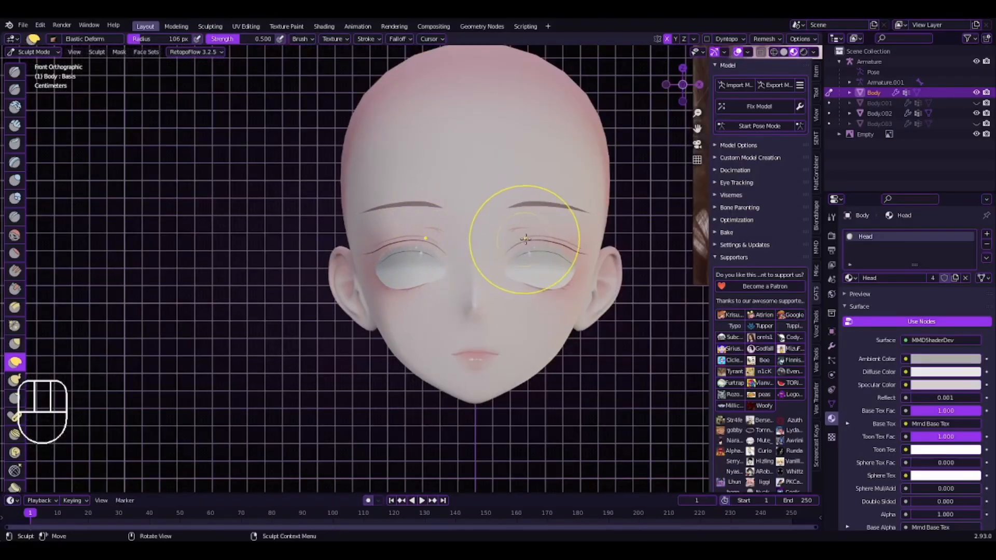
# Return to Object Mode, show the separated lashes and select them.
pyautogui.click(40, 53)
pyautogui.click(41, 63)
pyautogui.click(976, 125)
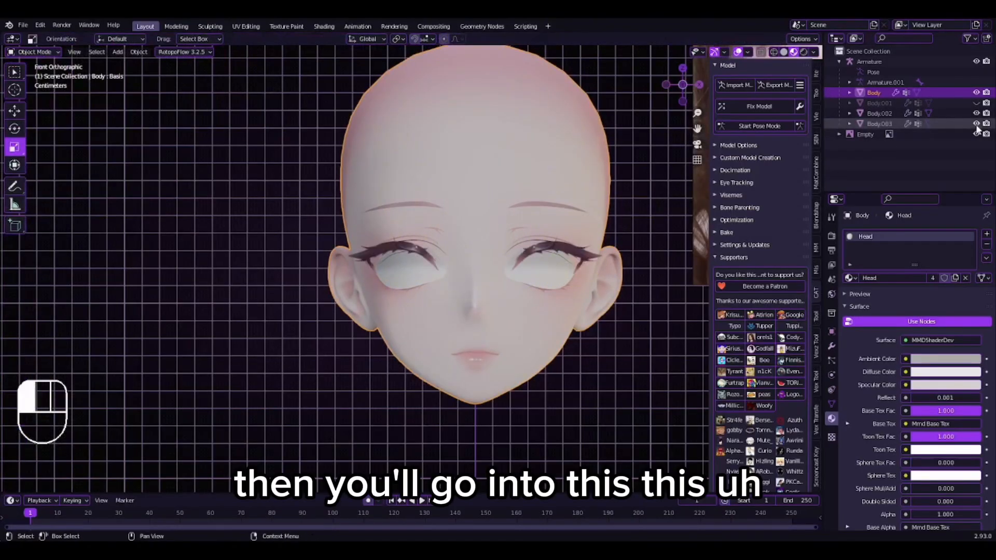
pyautogui.scroll(5, 420, 233)
pyautogui.click(420, 232)
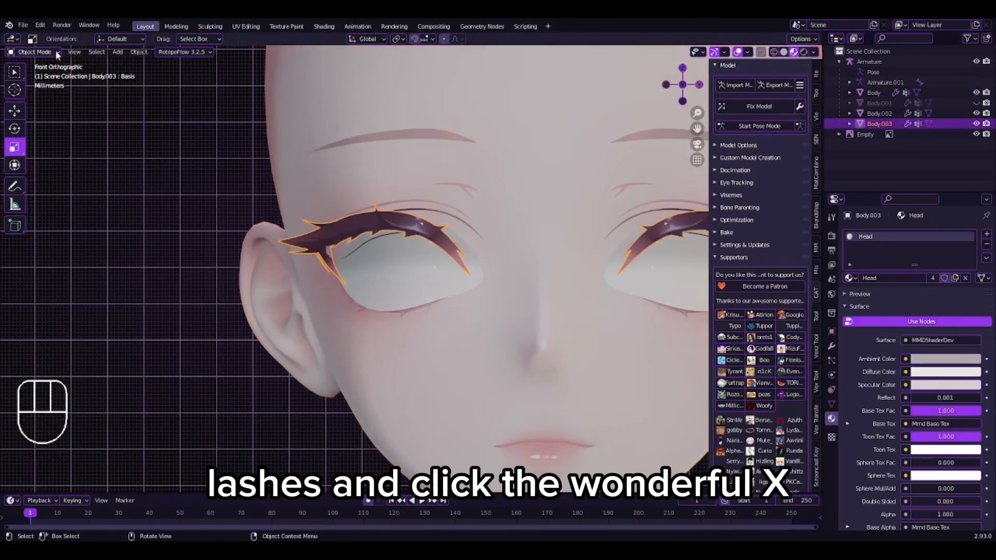
# Switch the lashes to Sculpt Mode and enable mesh symmetry in the X axis.
pyautogui.click(34, 52)
pyautogui.click(31, 76)
pyautogui.click(667, 39)
# Fit the lashes to the enlarged eyes with Elastic Deform, lowering their middle and outer parts onto the upper lids.
pyautogui.scroll(-5, 422, 229)
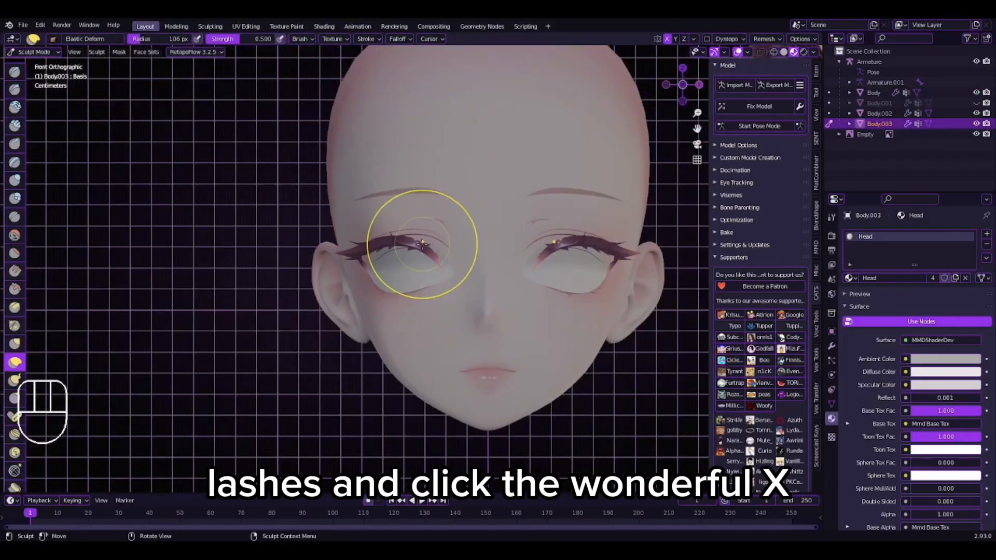
pyautogui.scroll(5, 311, 254)
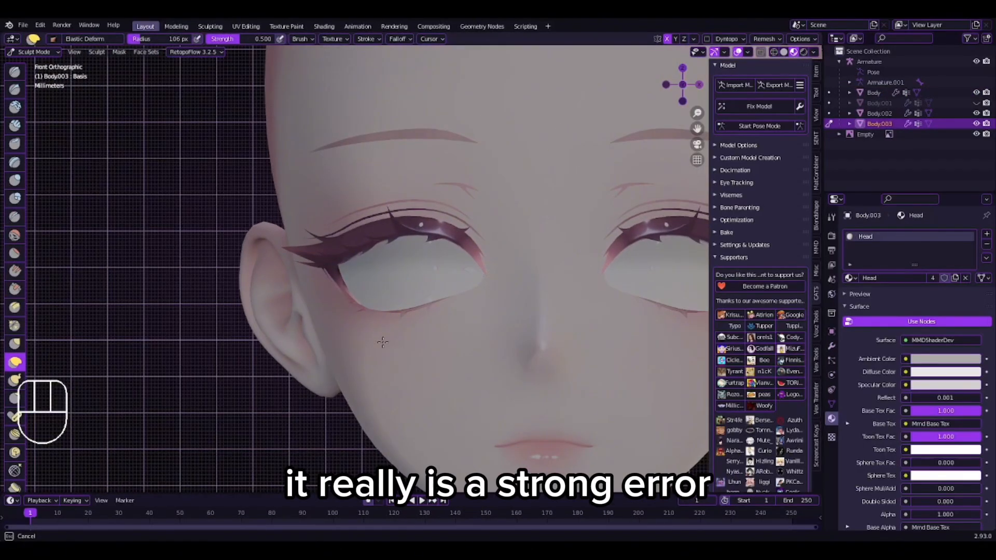
pyautogui.scroll(-5, 378, 330)
pyautogui.scroll(6, 390, 312)
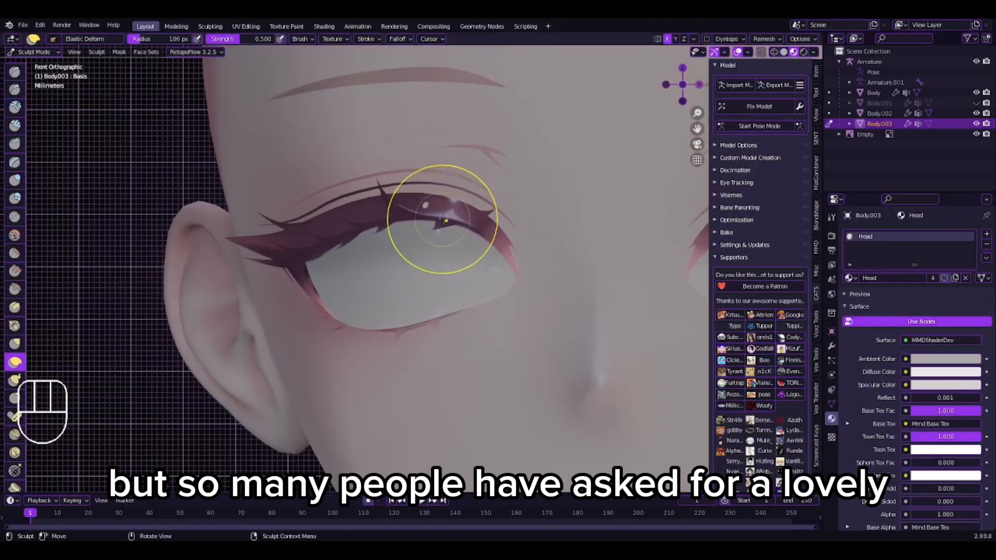
pyautogui.moveTo(342, 215); pyautogui.dragTo(344, 225)
pyautogui.moveTo(412, 203); pyautogui.dragTo(418, 220)
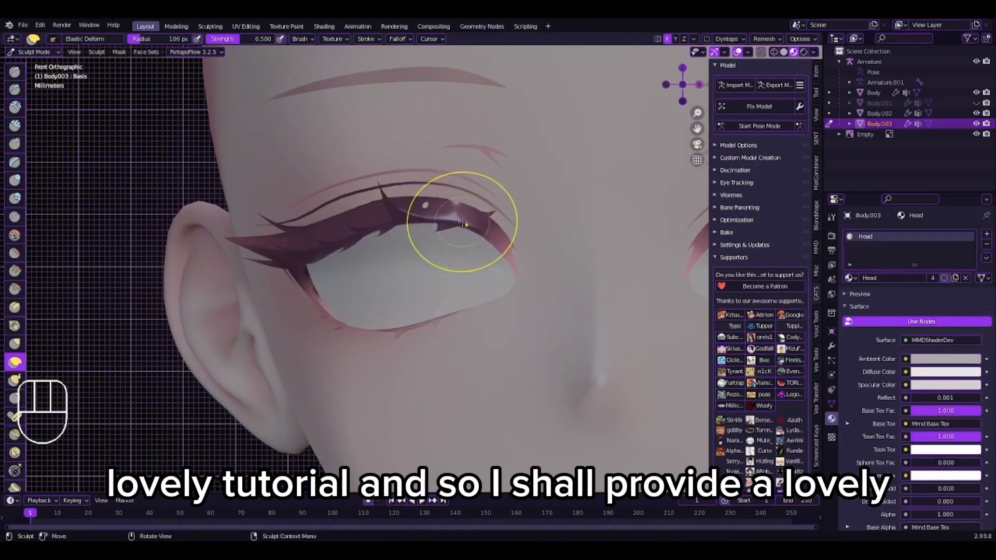
pyautogui.moveTo(327, 221); pyautogui.dragTo(325, 230)
# Undo the last lash stroke and pull the upper lashes slightly down in small strokes.
pyautogui.scroll(-6, 337, 235)
pyautogui.hotkey('ctrl', 'z')
pyautogui.scroll(6, 347, 235)
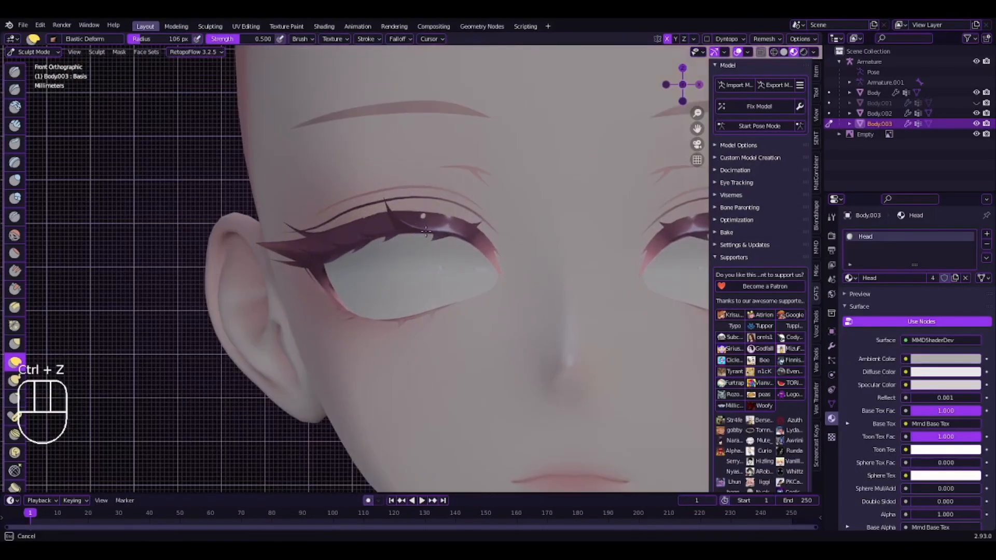
pyautogui.scroll(-6, 371, 227)
pyautogui.moveTo(386, 240); pyautogui.dragTo(390, 247)
pyautogui.moveTo(435, 250); pyautogui.dragTo(439, 254)
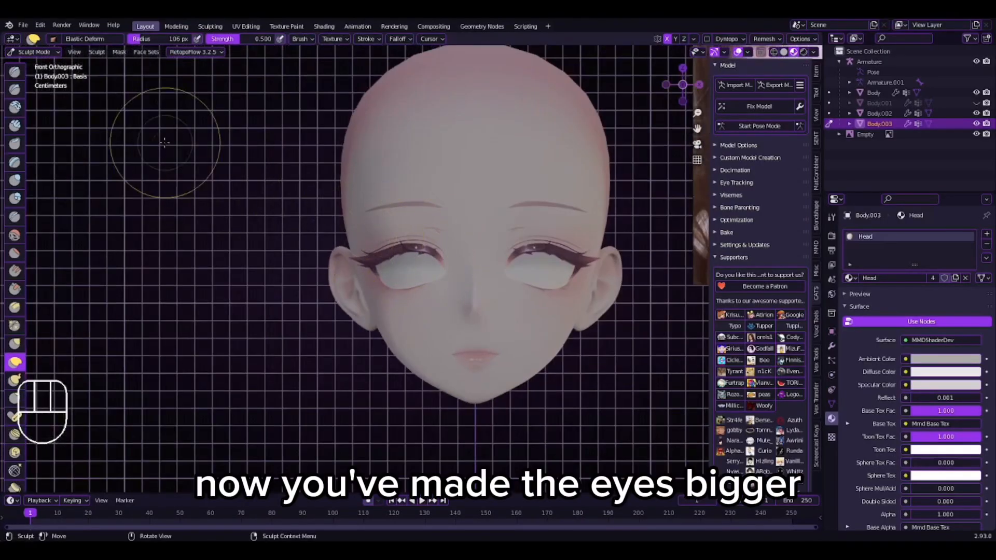
# Return to Object Mode, select the head mesh and switch it to Sculpt Mode.
pyautogui.click(34, 51)
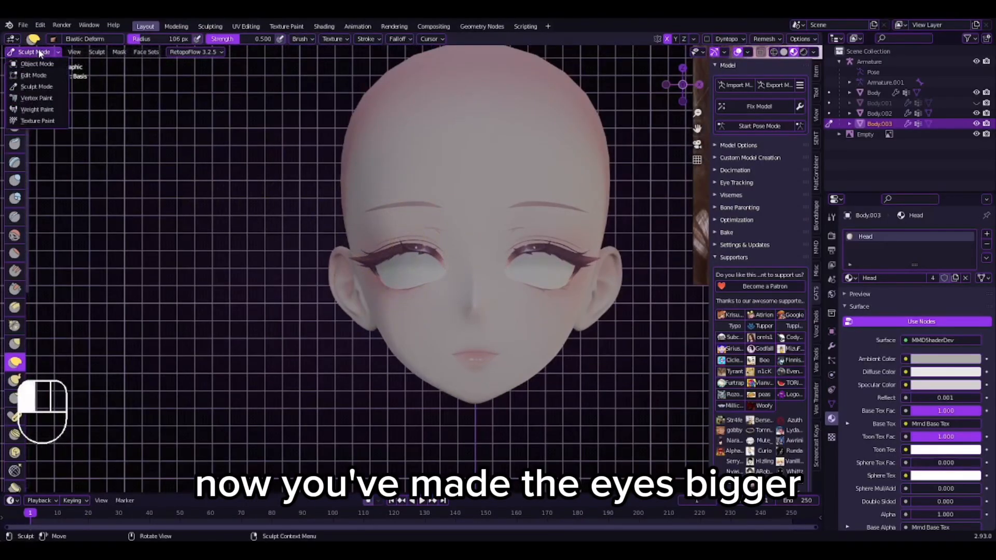
pyautogui.click(32, 61)
pyautogui.scroll(-4, 249, 296)
pyautogui.scroll(3, 321, 269)
pyautogui.moveTo(405, 301)
pyautogui.keyDown('shift'); pyautogui.mouseDown(button='middle')
pyautogui.moveTo(321, 267)
pyautogui.moveTo(384, 296)
pyautogui.mouseUp(button='middle'); pyautogui.keyUp('shift')
pyautogui.click(300, 286)
pyautogui.scroll(2, 385, 296)
pyautogui.click(34, 52)
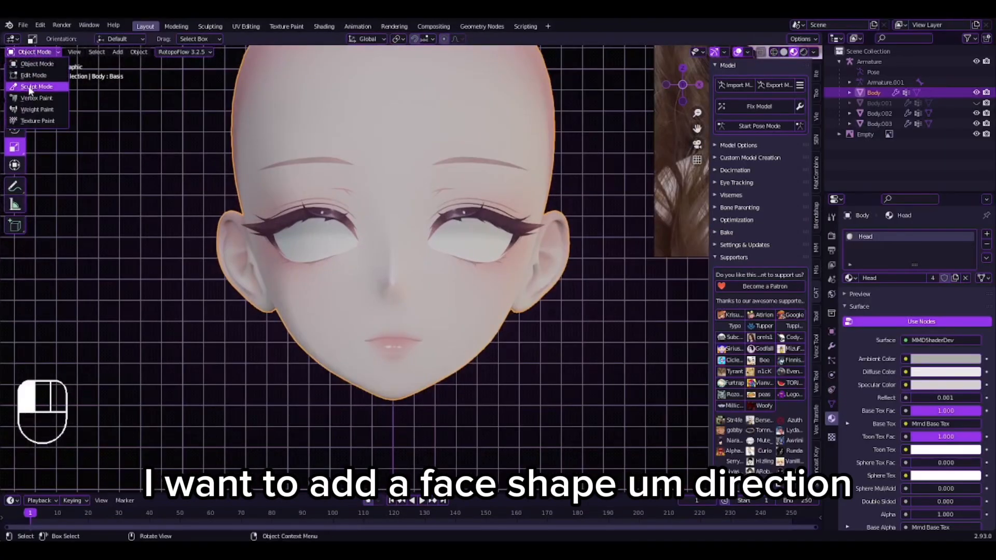
pyautogui.click(31, 85)
# Pull the cheeks outward and down along the jawline with Elastic Deform, checking the face shape against the doll reference.
pyautogui.moveTo(272, 325); pyautogui.dragTo(271, 326)
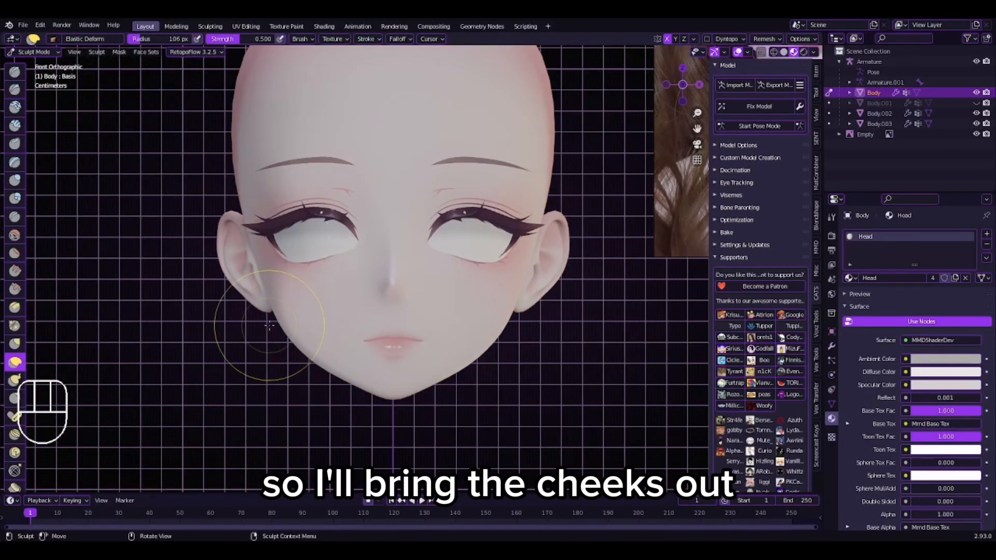
pyautogui.moveTo(335, 374); pyautogui.dragTo(331, 379)
pyautogui.moveTo(298, 328); pyautogui.dragTo(301, 343)
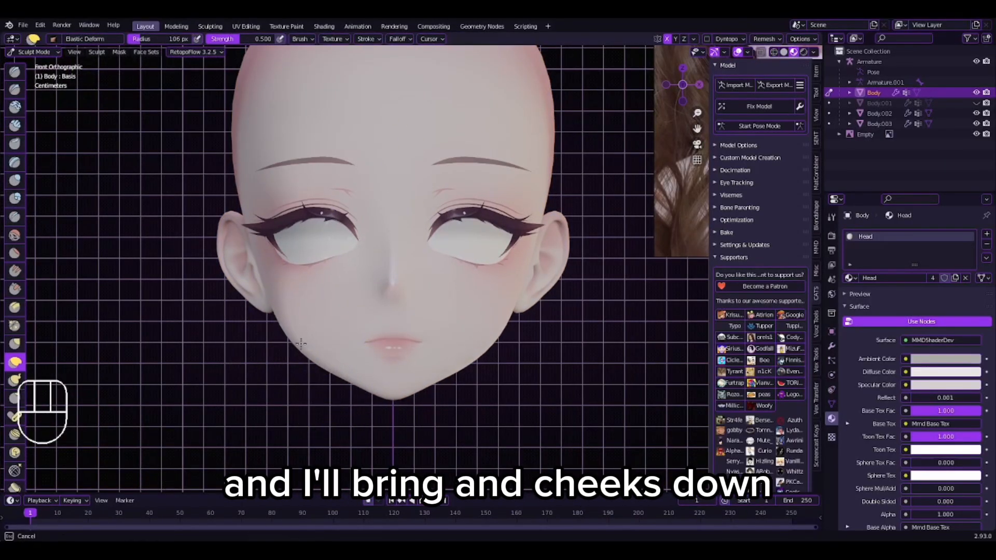
pyautogui.scroll(3, 292, 307)
pyautogui.moveTo(208, 269); pyautogui.dragTo(226, 260)
pyautogui.scroll(-9, 237, 275)
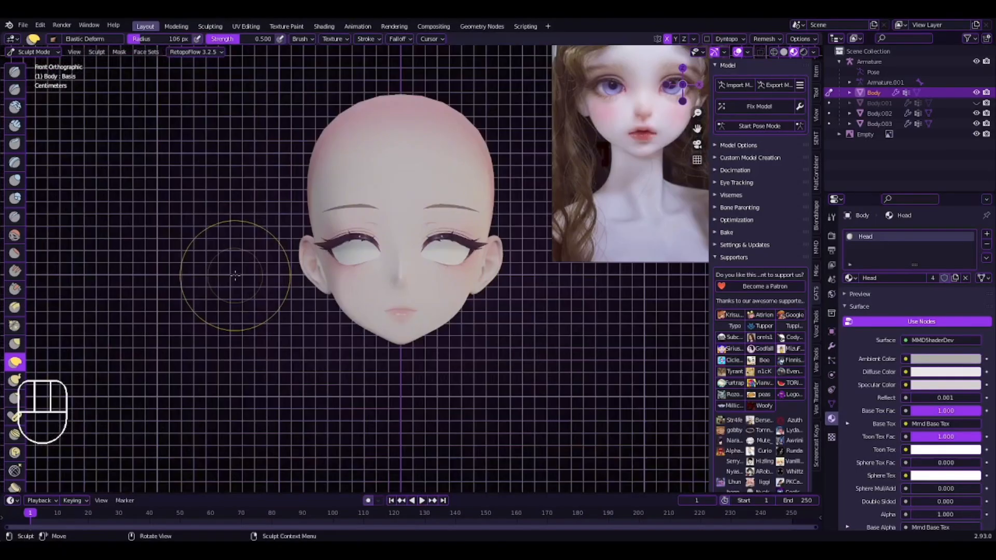
pyautogui.scroll(5, 269, 279)
# Leave the head's Sculpt Mode, select the lashes and switch them to Sculpt Mode.
pyautogui.click(39, 52)
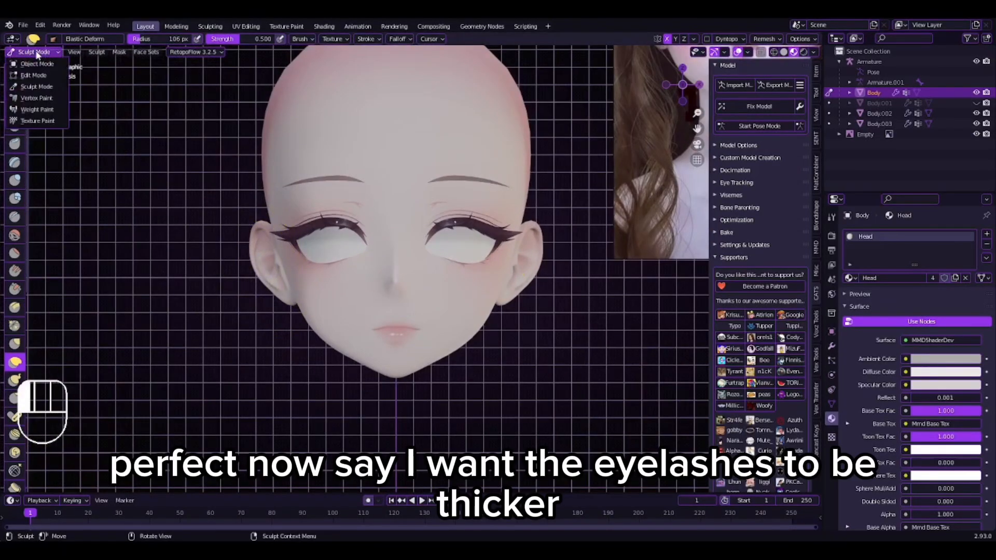
pyautogui.click(42, 64)
pyautogui.scroll(3, 409, 289)
pyautogui.keyDown('shift'); pyautogui.moveTo(263, 200); pyautogui.dragTo(316, 249, button='middle'); pyautogui.keyUp('shift')
pyautogui.click(305, 231)
pyautogui.click(49, 52)
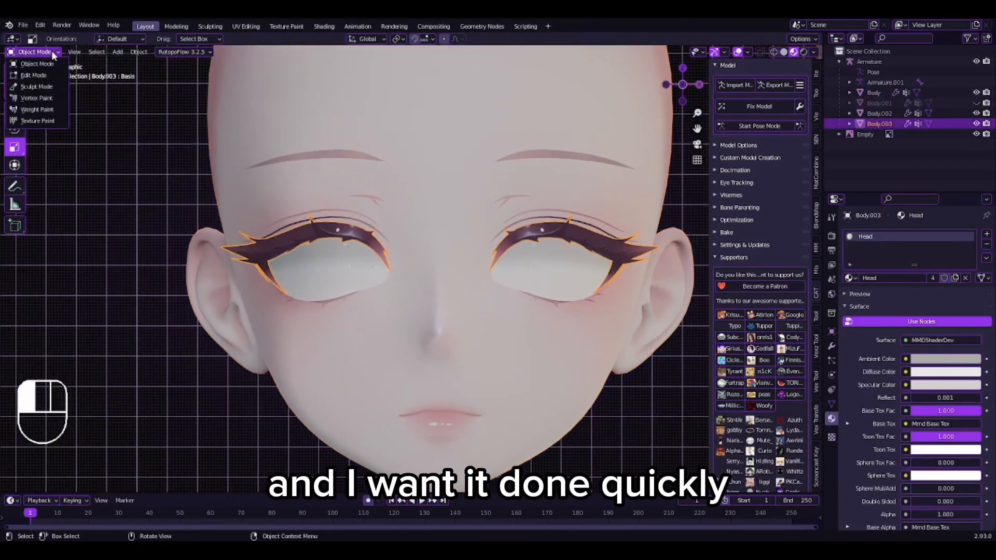
pyautogui.click(26, 87)
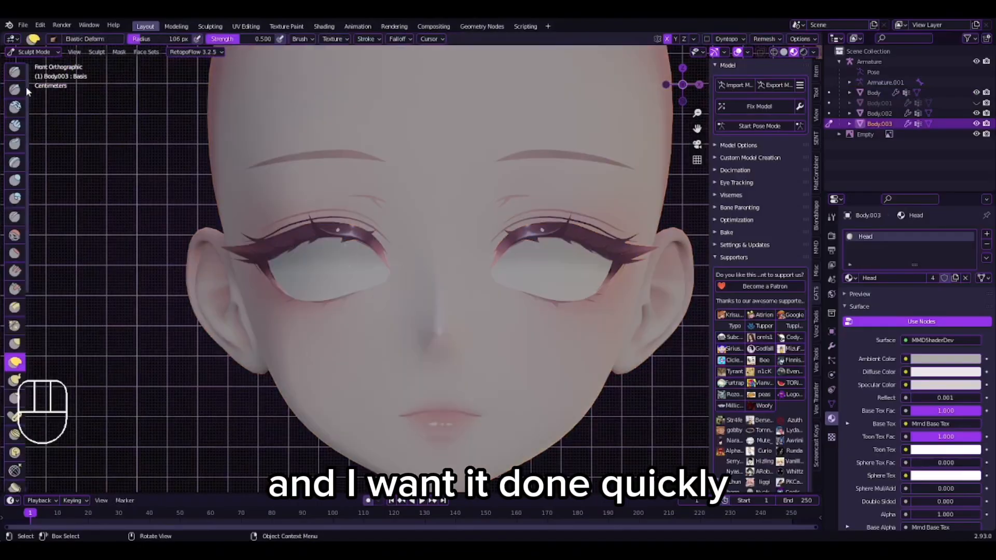
# Thicken the outer part of the upper lashes by moving their lower edge with the Grab brush.
pyautogui.click(16, 343)
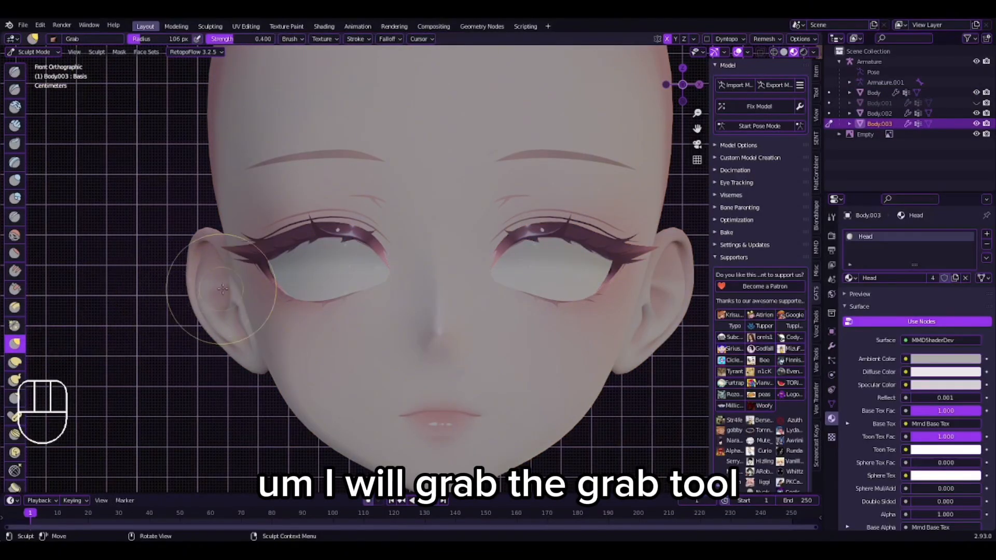
pyautogui.keyDown('ctrl'); pyautogui.moveTo(222, 289); pyautogui.dragTo(222, 240, button='middle'); pyautogui.keyUp('ctrl')
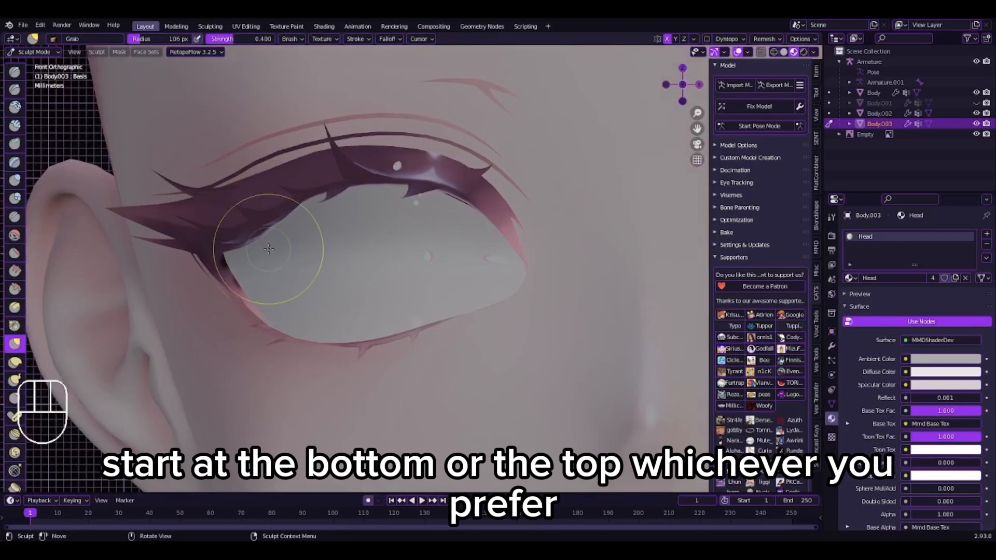
pyautogui.moveTo(270, 249); pyautogui.dragTo(296, 220)
pyautogui.moveTo(332, 193)
pyautogui.mouseDown()
pyautogui.moveTo(333, 219)
pyautogui.moveTo(314, 212)
pyautogui.mouseUp()
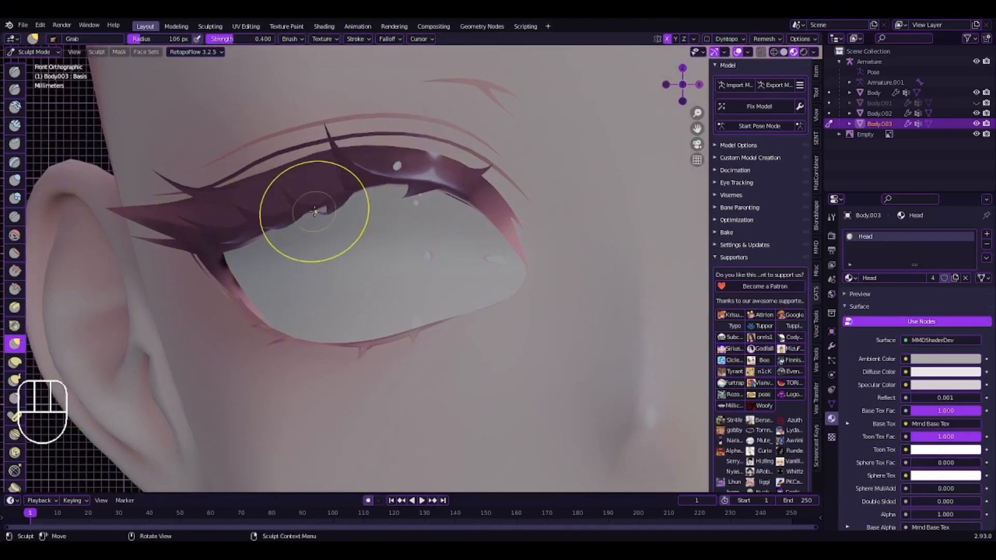
# Grab the lower edge of the middle and inner upper lashes downward to thicken them, checking both eyes.
pyautogui.moveTo(366, 195); pyautogui.dragTo(365, 214)
pyautogui.moveTo(400, 186); pyautogui.dragTo(398, 212)
pyautogui.moveTo(446, 188)
pyautogui.mouseDown()
pyautogui.moveTo(455, 210)
pyautogui.moveTo(483, 228)
pyautogui.mouseUp()
pyautogui.scroll(-6, 479, 242)
pyautogui.scroll(6, 352, 244)
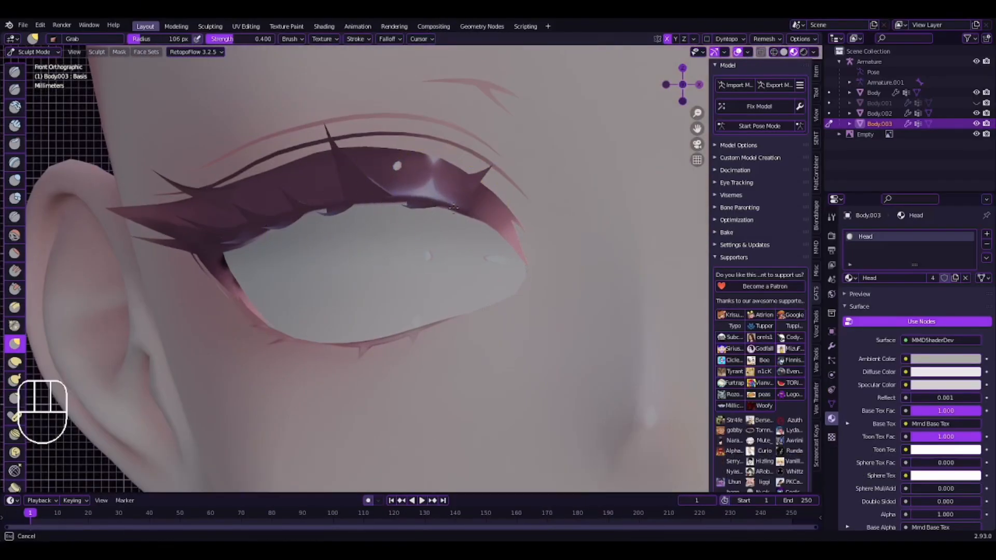
pyautogui.scroll(-6, 314, 218)
pyautogui.scroll(-5, 314, 217)
pyautogui.keyDown('shift'); pyautogui.moveTo(374, 212); pyautogui.dragTo(307, 216, button='middle'); pyautogui.keyUp('shift')
pyautogui.scroll(5, 305, 223)
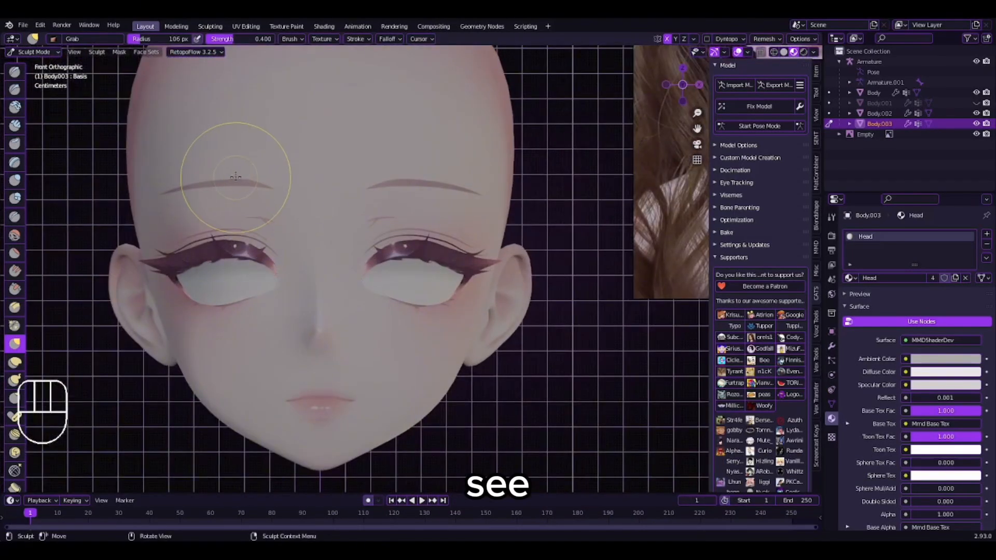
pyautogui.scroll(6, 293, 272)
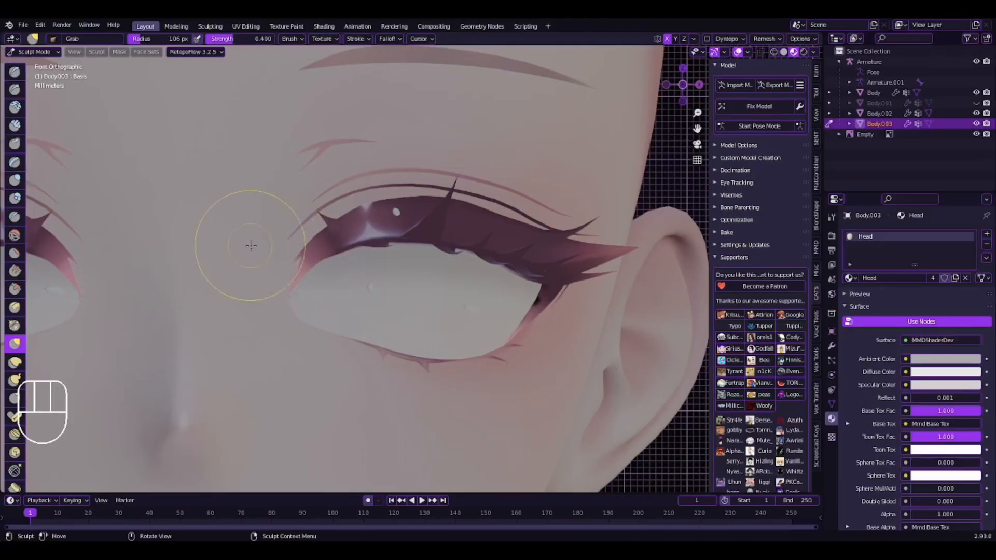
# Return to Object Mode and compare the model's lips with the doll reference image.
pyautogui.click(45, 55)
pyautogui.click(44, 66)
pyautogui.scroll(-4, 245, 222)
pyautogui.moveTo(311, 283)
pyautogui.keyDown('shift'); pyautogui.mouseDown(button='middle')
pyautogui.moveTo(401, 242)
pyautogui.moveTo(334, 303)
pyautogui.mouseUp(button='middle'); pyautogui.keyUp('shift')
pyautogui.scroll(-5, 400, 240)
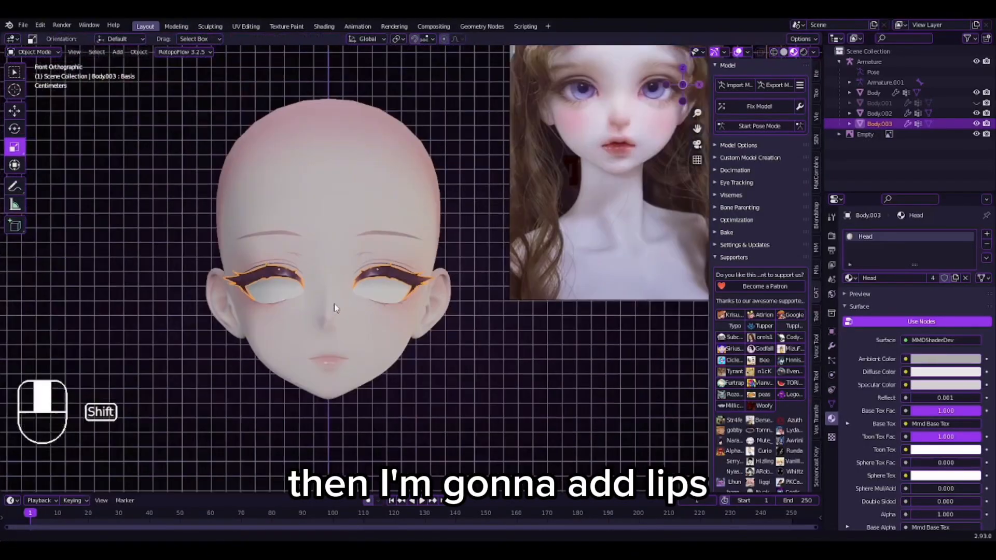
pyautogui.keyDown('shift'); pyautogui.moveTo(576, 241); pyautogui.dragTo(431, 315, button='middle'); pyautogui.keyUp('shift')
pyautogui.scroll(10, 447, 259)
pyautogui.scroll(-11, 453, 305)
pyautogui.keyDown('shift'); pyautogui.moveTo(278, 322); pyautogui.dragTo(412, 235, button='middle'); pyautogui.keyUp('shift')
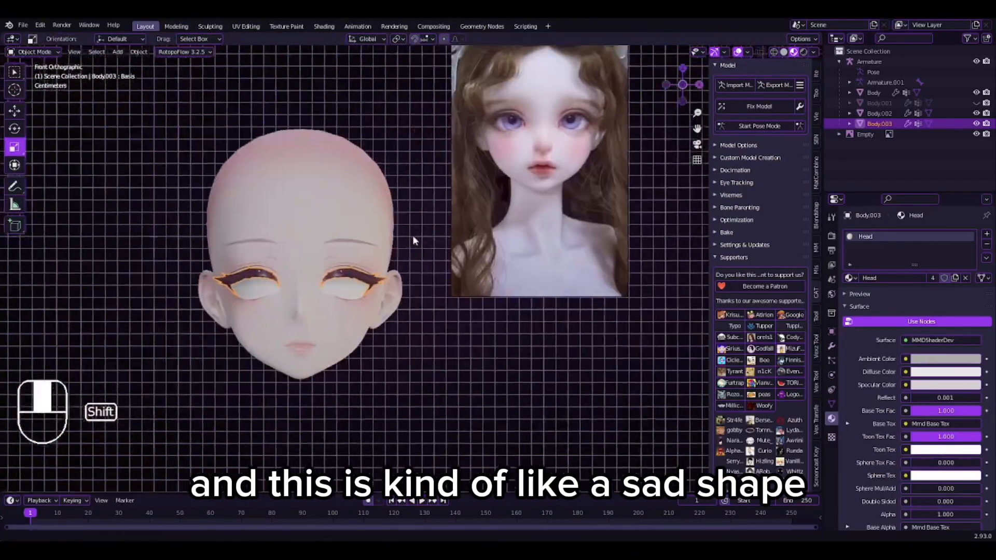
# Select the head mesh at the mouth and switch it to Sculpt Mode.
pyautogui.scroll(5, 337, 338)
pyautogui.keyDown('shift'); pyautogui.moveTo(284, 338); pyautogui.dragTo(401, 277, button='middle'); pyautogui.keyUp('shift')
pyautogui.scroll(4, 378, 289)
pyautogui.click(376, 291)
pyautogui.click(41, 53)
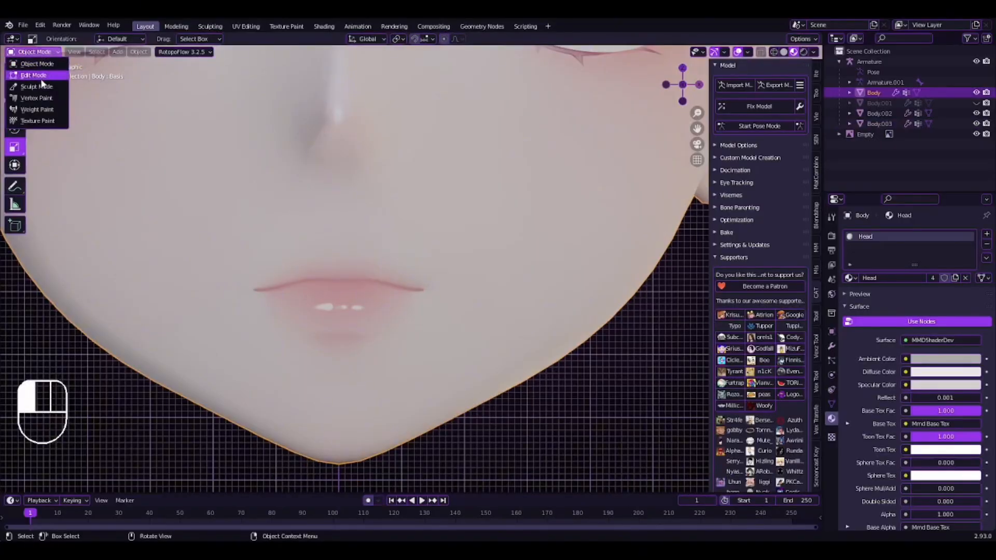
pyautogui.click(37, 86)
# Raise and widen the upper lip area with the Grab brush to make the lip fuller.
pyautogui.scroll(-8, 344, 256)
pyautogui.scroll(9, 400, 289)
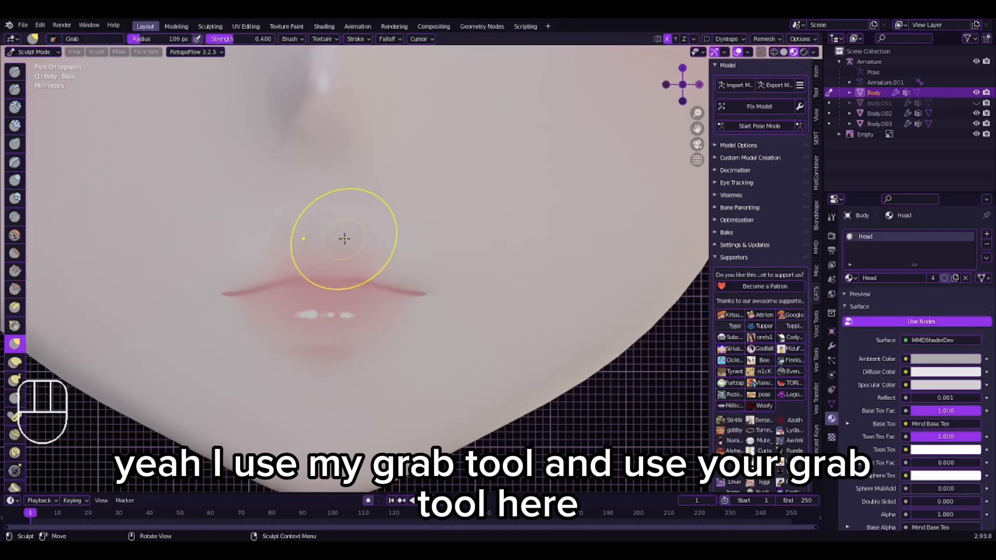
pyautogui.scroll(-8, 404, 269)
pyautogui.scroll(10, 405, 269)
pyautogui.moveTo(280, 218); pyautogui.dragTo(199, 264)
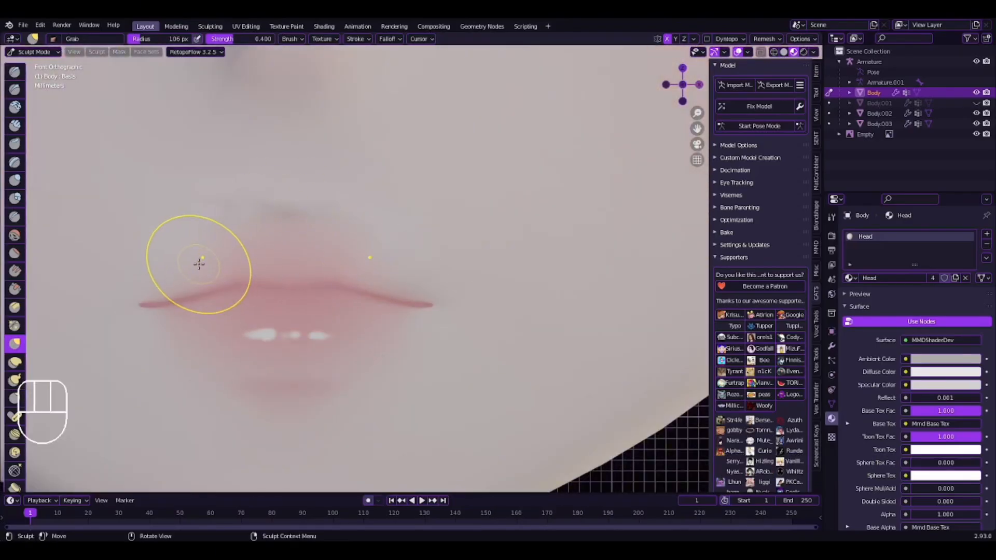
pyautogui.scroll(-9, 186, 267)
# Try to even out the skin above the upper lip with the Smooth brush.
pyautogui.click(15, 235)
pyautogui.scroll(9, 287, 254)
pyautogui.moveTo(280, 236)
pyautogui.mouseDown()
pyautogui.moveTo(274, 220)
pyautogui.moveTo(241, 216)
pyautogui.mouseUp()
pyautogui.scroll(-5, 267, 256)
pyautogui.scroll(4, 267, 258)
pyautogui.scroll(-4, 230, 221)
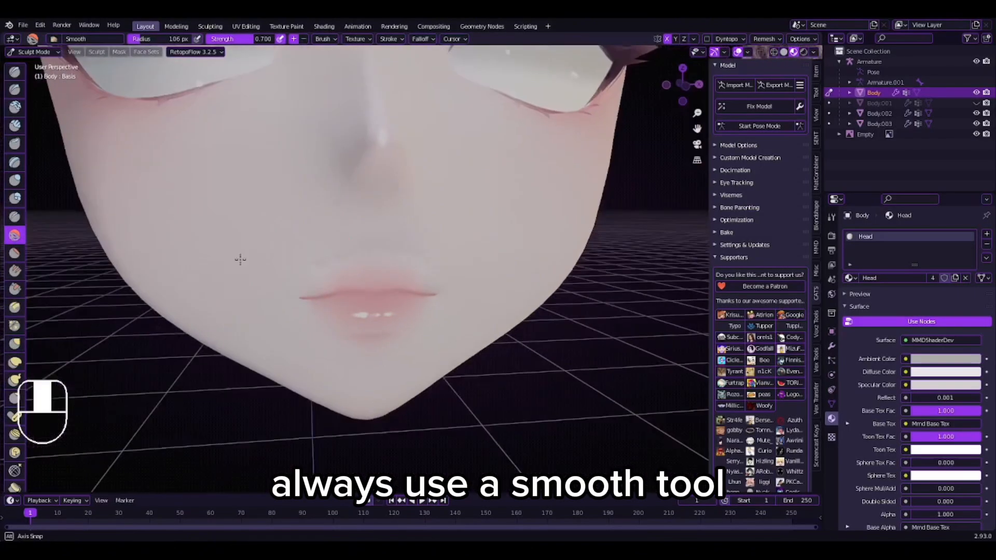
# Inspect the mouth from several angles and undo the last six sculpting actions.
pyautogui.scroll(4, 240, 260)
pyautogui.moveTo(240, 260); pyautogui.dragTo(457, 253, button='middle')
pyautogui.scroll(-6, 438, 263)
pyautogui.scroll(6, 457, 254)
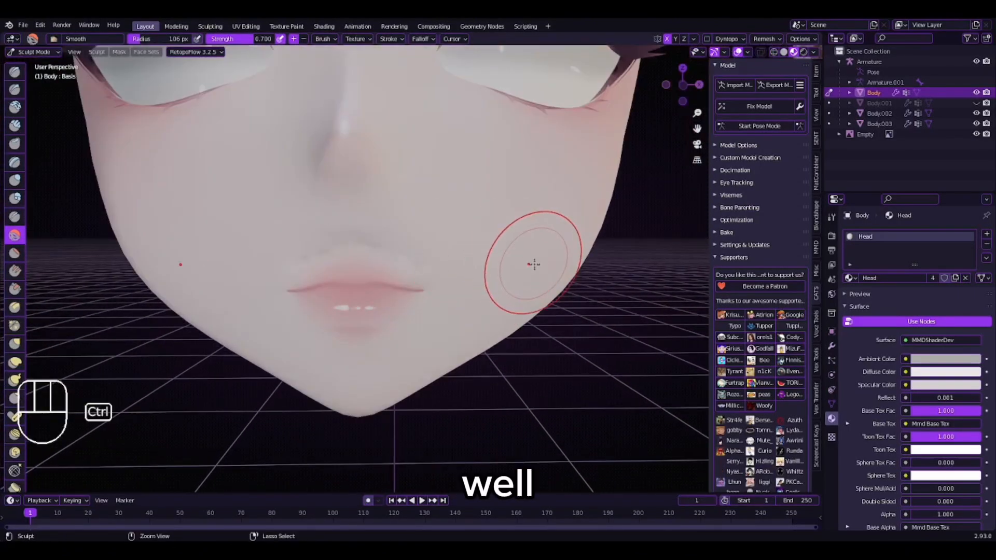
pyautogui.scroll(-6, 533, 265)
pyautogui.moveTo(533, 266)
pyautogui.mouseDown(button='middle')
pyautogui.moveTo(522, 276)
pyautogui.moveTo(409, 276)
pyautogui.mouseUp(button='middle')
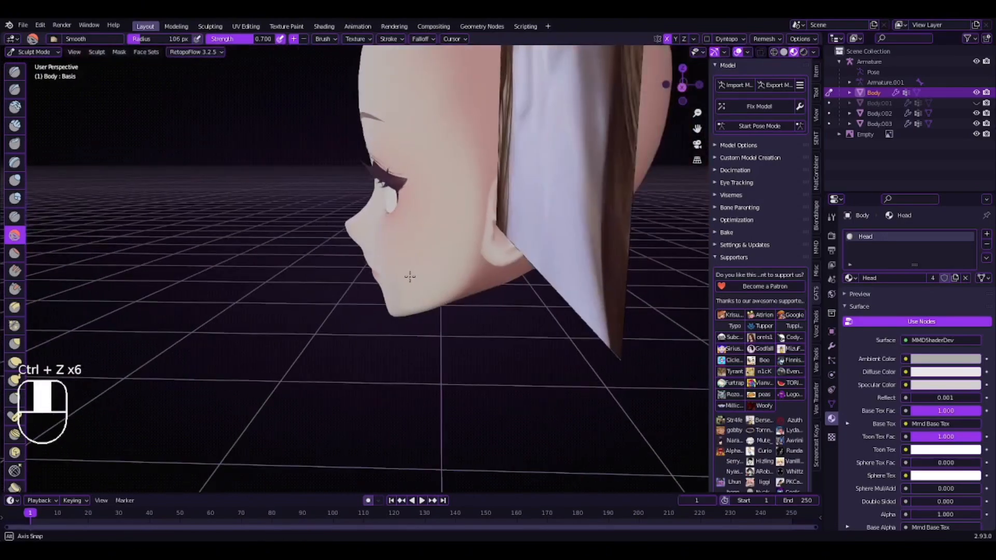
# Pull the upper lip slightly forward in profile with Elastic Deform.
pyautogui.scroll(5, 405, 277)
pyautogui.click(15, 363)
pyautogui.moveTo(168, 319); pyautogui.dragTo(191, 318, button='middle')
pyautogui.scroll(5, 201, 275)
pyautogui.moveTo(200, 275); pyautogui.dragTo(209, 279, button='middle')
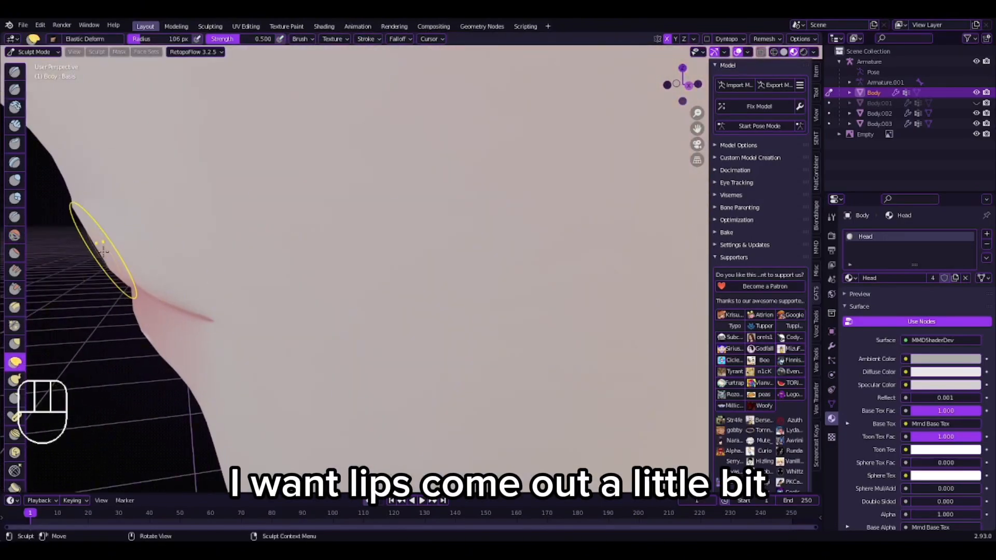
pyautogui.moveTo(101, 252); pyautogui.dragTo(81, 263)
pyautogui.scroll(-5, 80, 263)
pyautogui.moveTo(80, 263)
pyautogui.mouseDown(button='middle')
pyautogui.moveTo(229, 254)
pyautogui.moveTo(242, 235)
pyautogui.mouseUp(button='middle')
# Enlarge the lower lip with Elastic Deform and check the mouth against the whole face.
pyautogui.scroll(6, 357, 255)
pyautogui.moveTo(358, 256)
pyautogui.mouseDown(button='middle')
pyautogui.moveTo(596, 327)
pyautogui.moveTo(502, 322)
pyautogui.mouseUp(button='middle')
pyautogui.scroll(-5, 602, 331)
pyautogui.scroll(3, 510, 328)
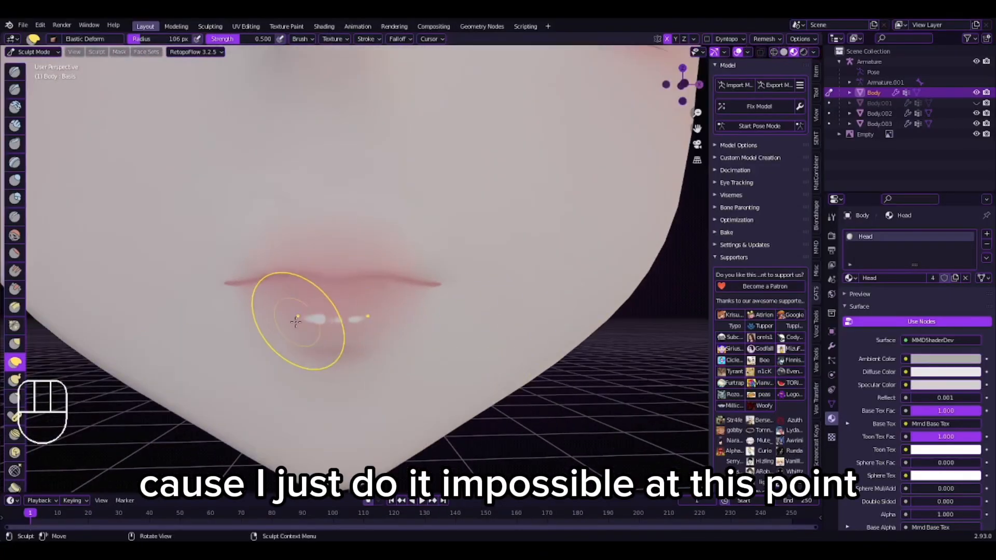
pyautogui.moveTo(330, 359); pyautogui.dragTo(297, 348)
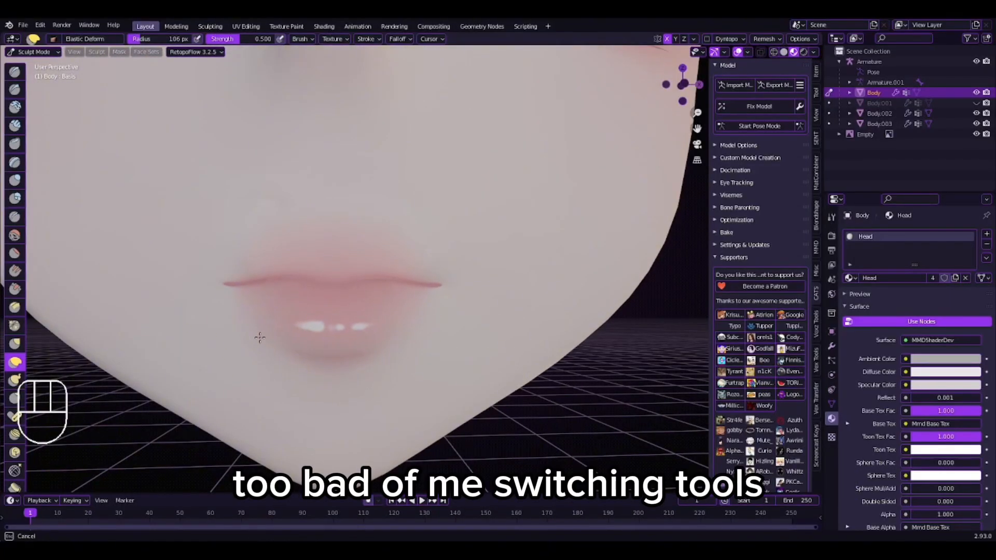
pyautogui.scroll(-5, 383, 313)
pyautogui.moveTo(382, 313)
pyautogui.mouseDown(button='middle')
pyautogui.moveTo(367, 313)
pyautogui.moveTo(373, 326)
pyautogui.mouseUp(button='middle')
pyautogui.scroll(-6, 367, 325)
pyautogui.scroll(4, 373, 325)
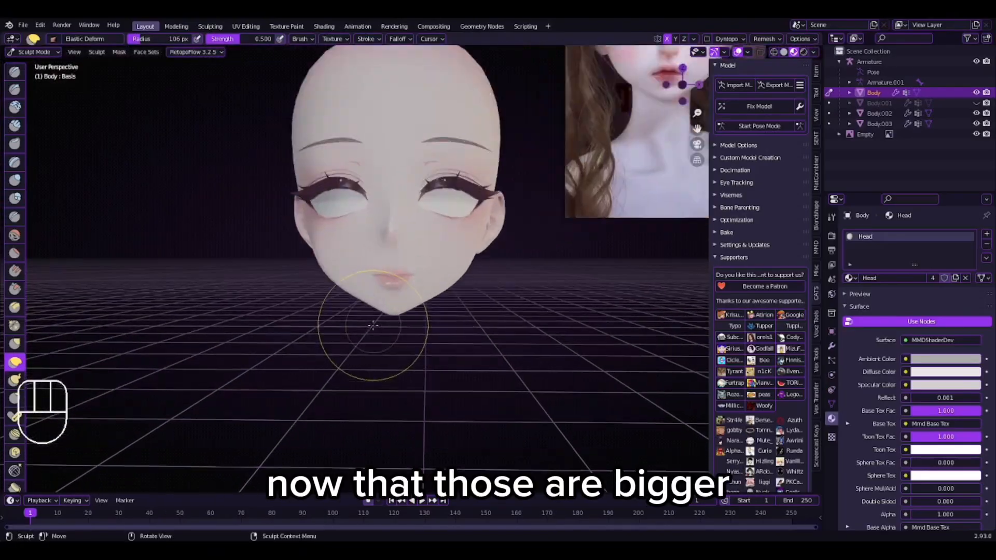
# In front view, pull the centre of the mouth line down with Elastic Deform to form a dip between the lips.
pyautogui.scroll(2, 373, 326)
pyautogui.click(681, 85)
pyautogui.scroll(9, 415, 269)
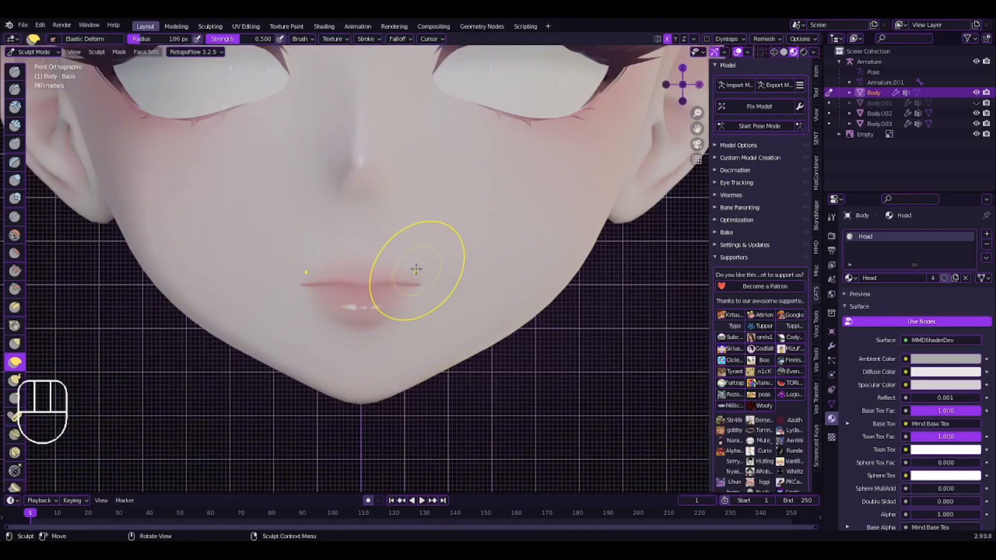
pyautogui.moveTo(307, 303); pyautogui.dragTo(306, 320)
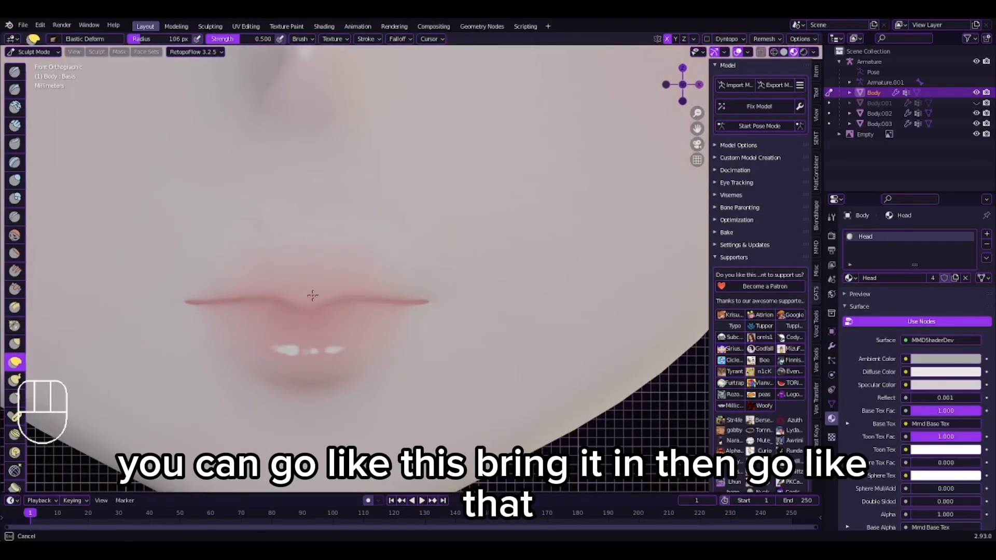
pyautogui.scroll(-5, 289, 311)
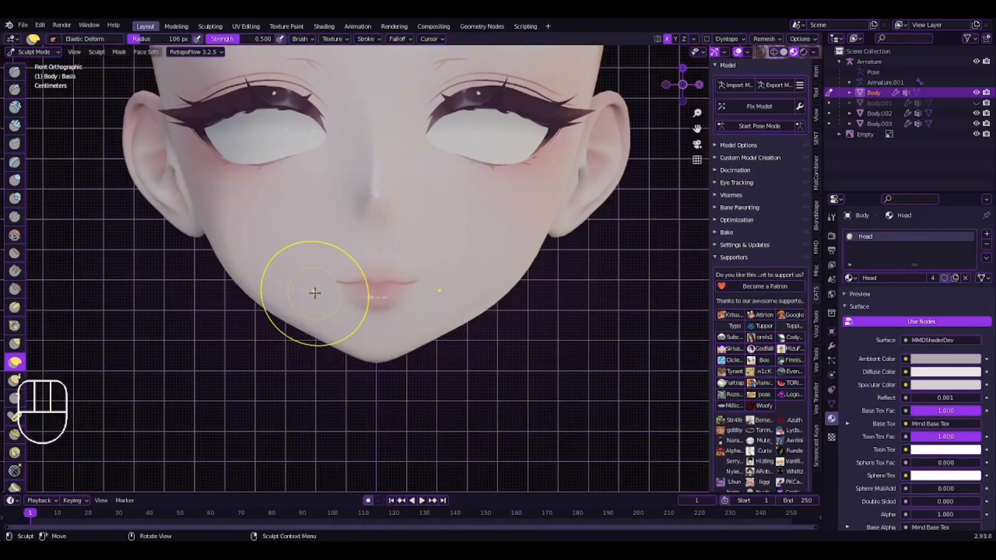
# Undo the last sculpting strokes on the mouth line to rework its shape.
pyautogui.scroll(5, 311, 289)
pyautogui.scroll(-5, 255, 266)
pyautogui.hotkey('ctrl', 'z')
pyautogui.hotkey('ctrl', 'z')
pyautogui.hotkey('ctrl', 'z')
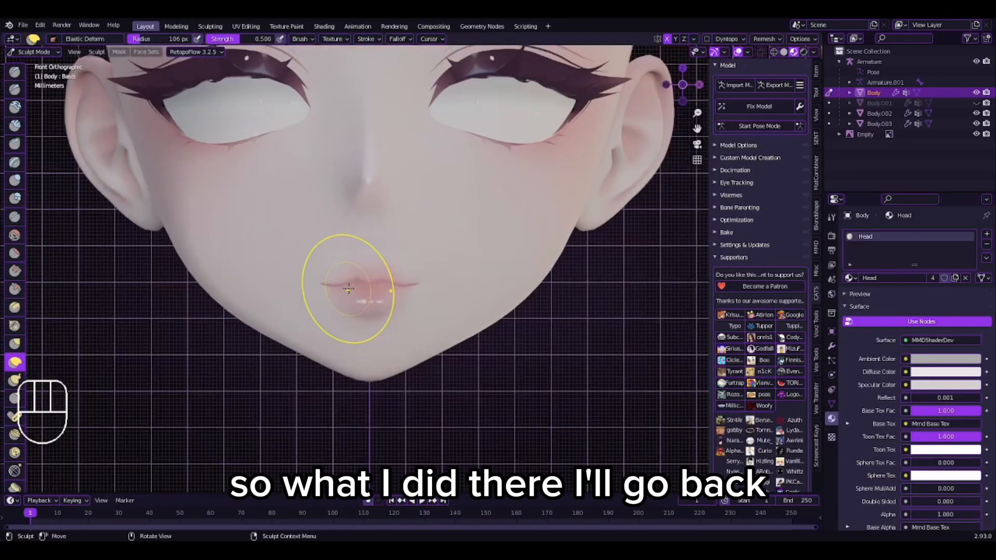
pyautogui.hotkey('shift', 'ctrl', 'z')
pyautogui.hotkey('ctrl', 'z')
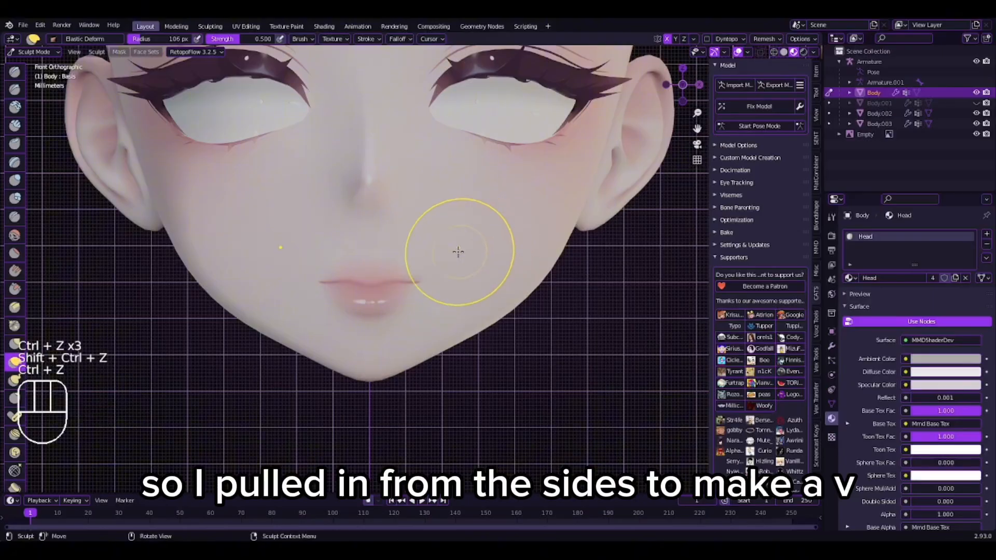
# Pull the mouth line down symmetrically on both sides of its central dip with Elastic Deform, forming a soft M shape.
pyautogui.scroll(7, 400, 284)
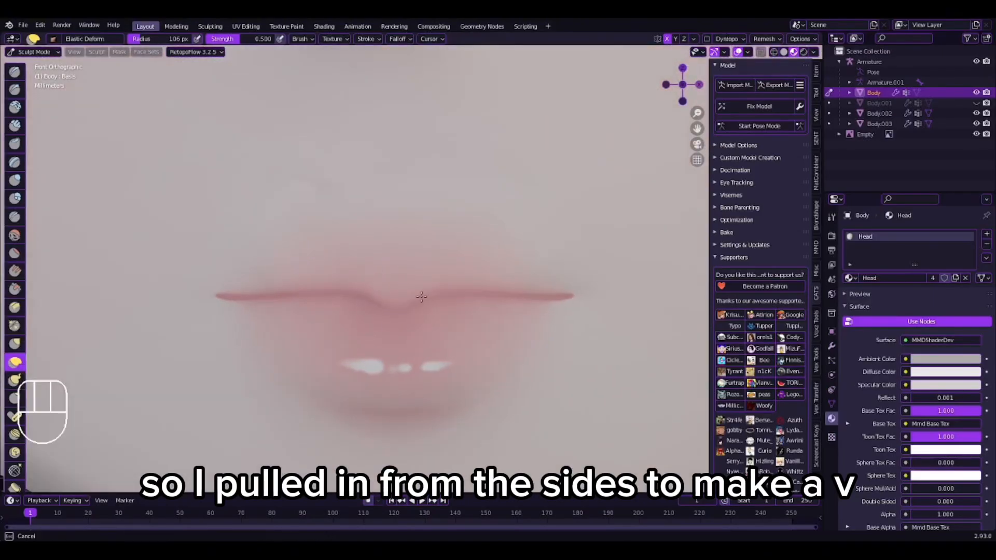
pyautogui.moveTo(293, 296); pyautogui.dragTo(303, 350)
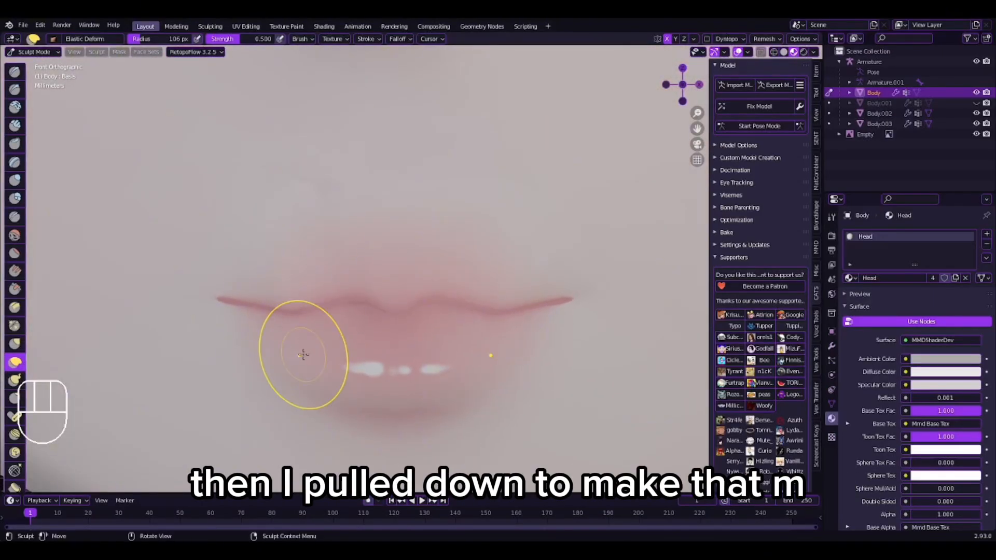
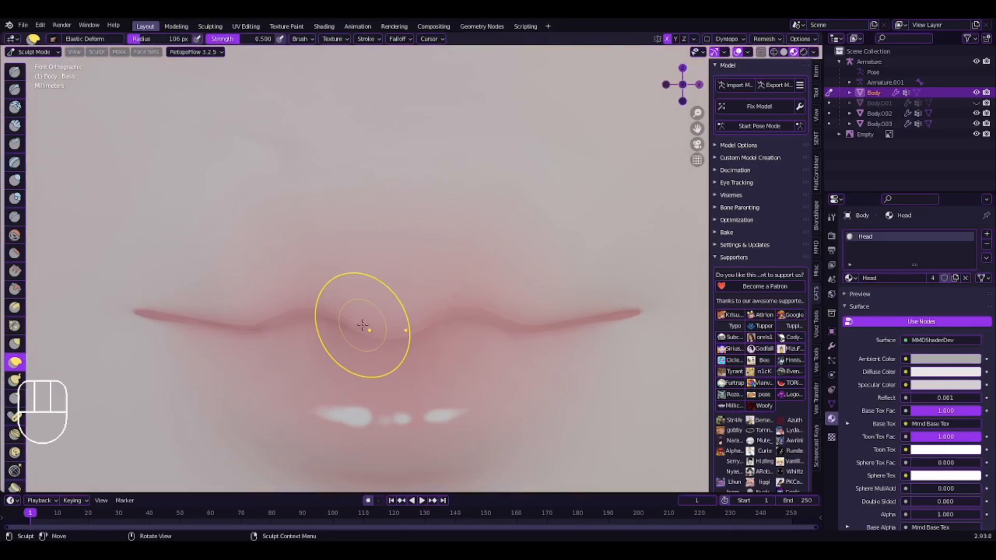
pyautogui.scroll(-5, 362, 324)
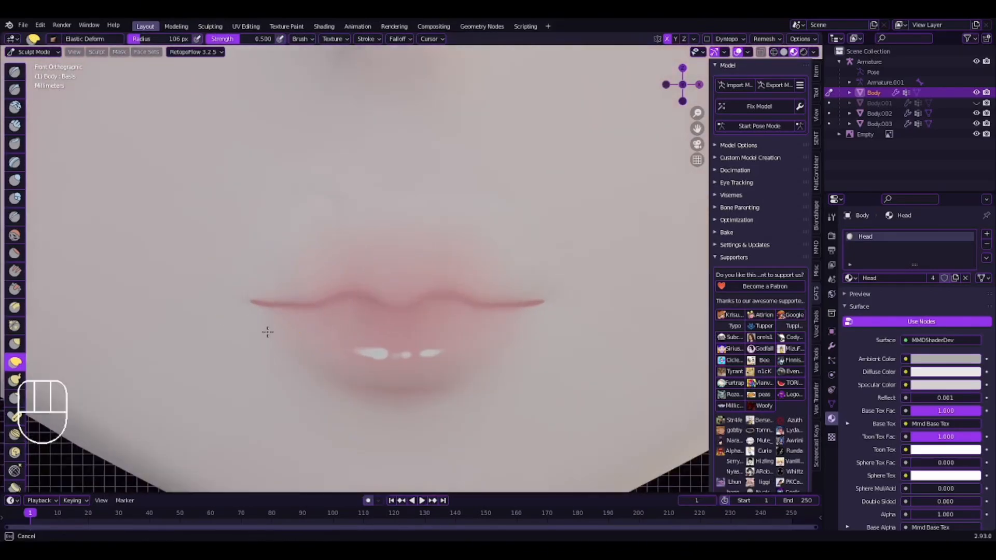
pyautogui.scroll(-6, 267, 334)
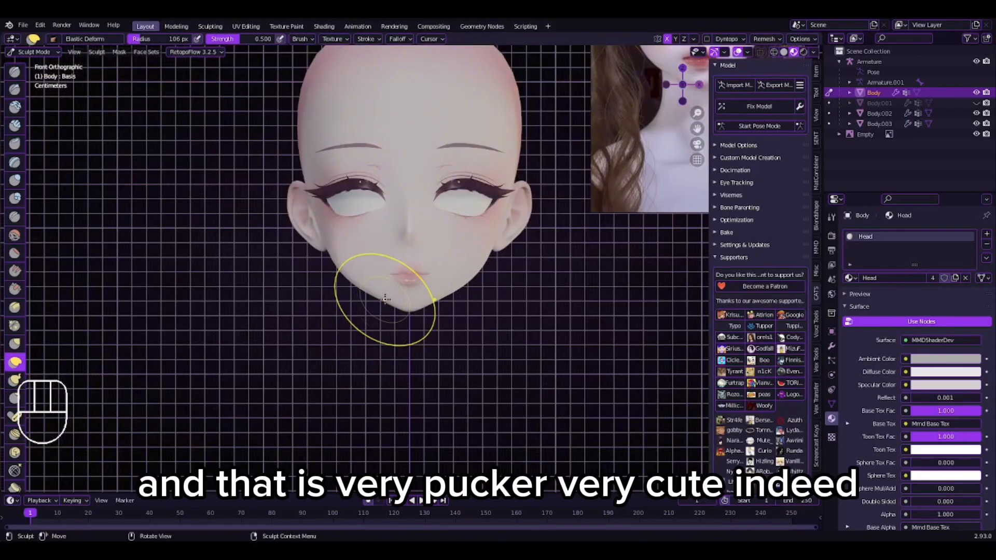
pyautogui.scroll(5, 386, 298)
pyautogui.scroll(-3, 335, 278)
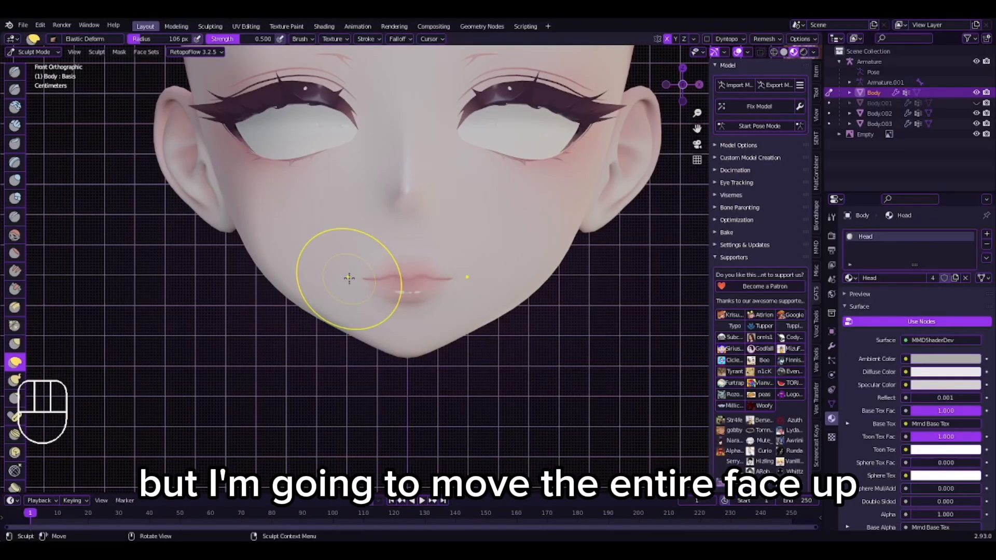
# In front view, pull the chin tip slightly down and move the mouth area up with Elastic Deform.
pyautogui.scroll(-3, 397, 279)
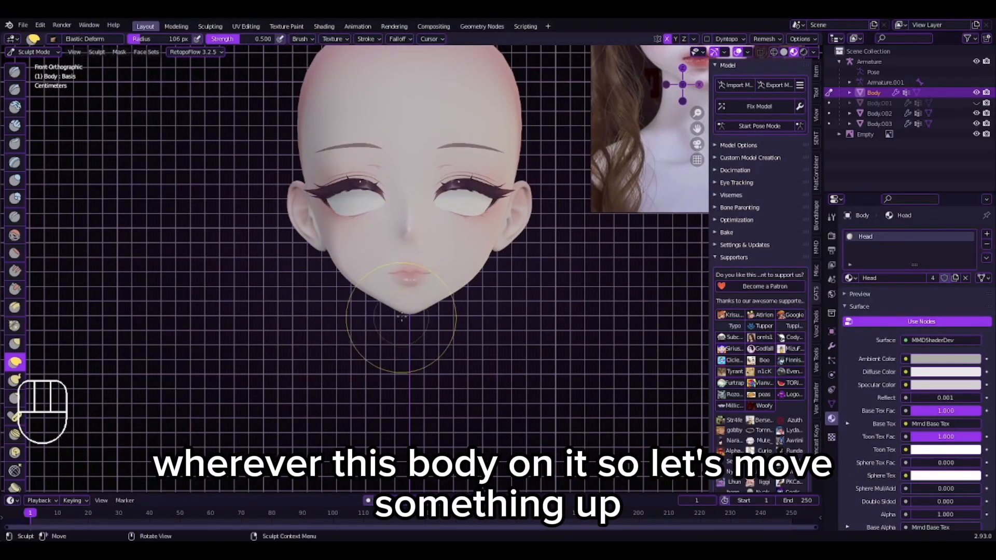
pyautogui.scroll(4, 401, 316)
pyautogui.scroll(-4, 353, 277)
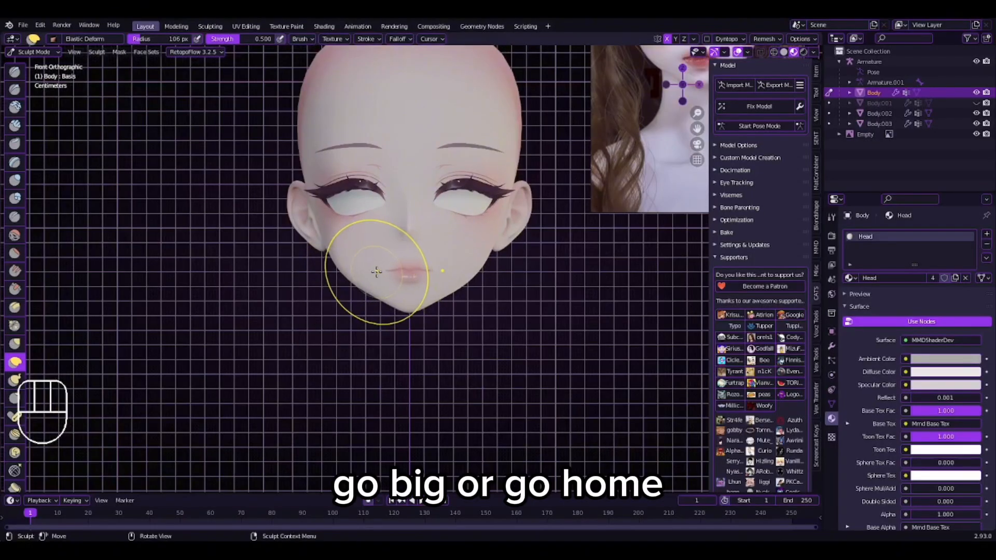
pyautogui.scroll(3, 378, 270)
pyautogui.moveTo(390, 257); pyautogui.dragTo(392, 257)
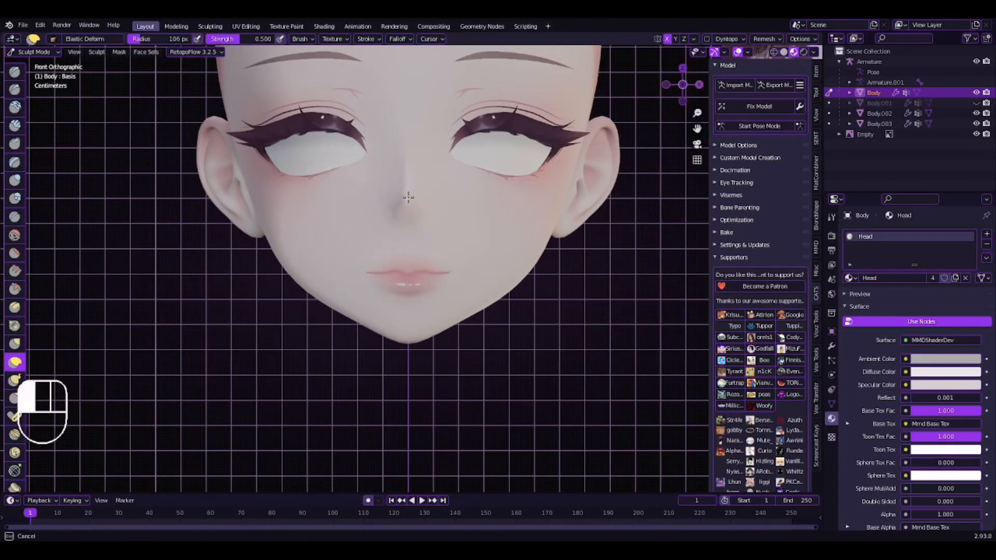
pyautogui.scroll(-5, 408, 197)
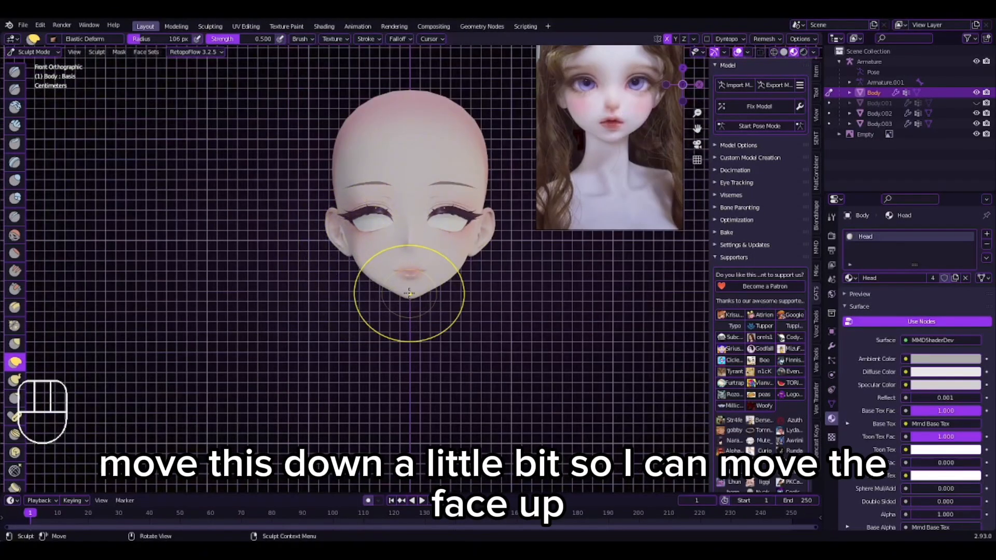
pyautogui.moveTo(409, 285); pyautogui.dragTo(409, 288)
pyautogui.scroll(2, 411, 278)
pyautogui.moveTo(416, 254); pyautogui.dragTo(415, 244)
# Adjust the jawline symmetrically with Elastic Deform, pulling the lower cheeks slightly outward.
pyautogui.keyDown('shift'); pyautogui.moveTo(363, 236); pyautogui.dragTo(449, 308, button='middle'); pyautogui.keyUp('shift')
pyautogui.scroll(4, 450, 308)
pyautogui.moveTo(495, 447); pyautogui.dragTo(496, 444)
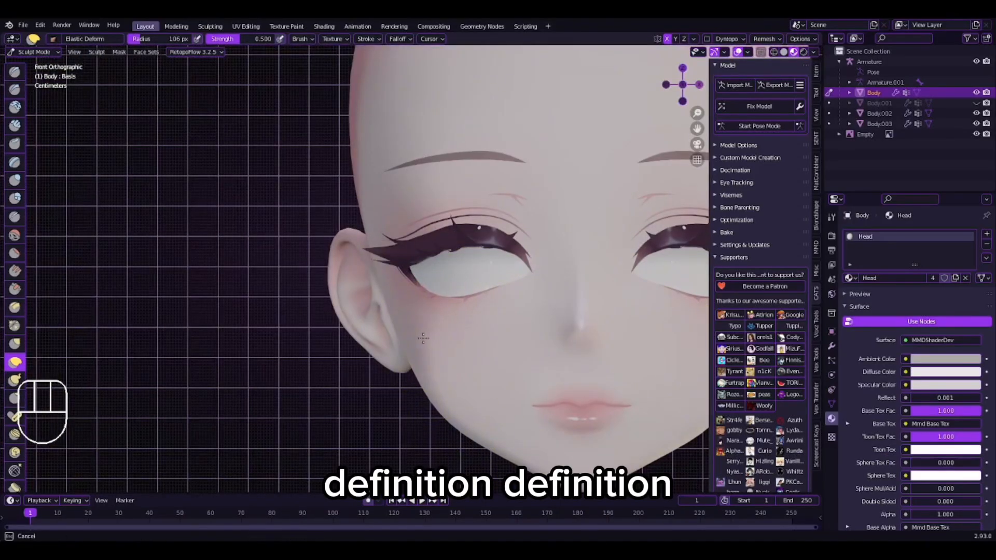
pyautogui.scroll(-5, 423, 339)
pyautogui.scroll(2, 433, 351)
pyautogui.keyDown('shift'); pyautogui.moveTo(459, 363); pyautogui.dragTo(362, 327, button='middle'); pyautogui.keyUp('shift')
pyautogui.scroll(4, 358, 333)
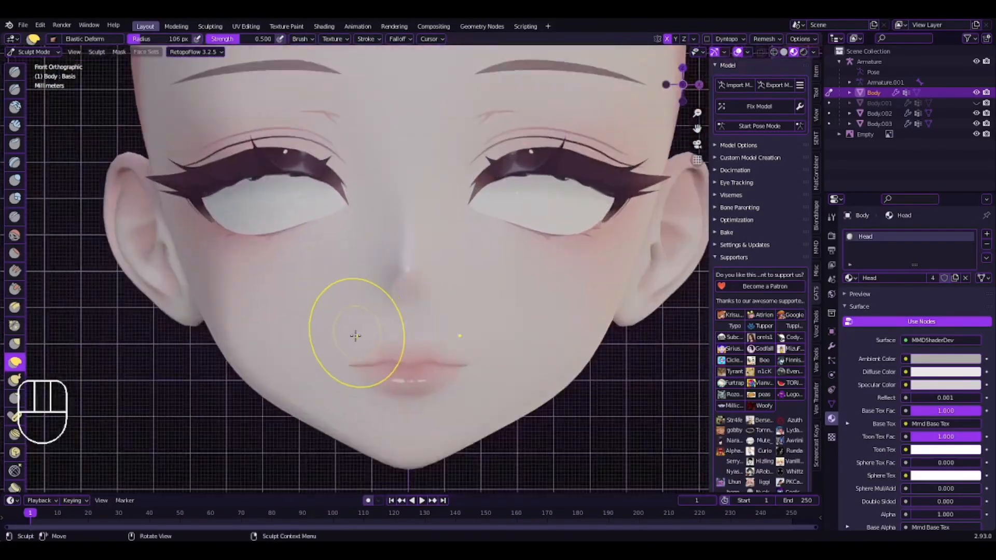
pyautogui.moveTo(297, 409)
pyautogui.mouseDown()
pyautogui.moveTo(275, 433)
pyautogui.moveTo(286, 411)
pyautogui.mouseUp()
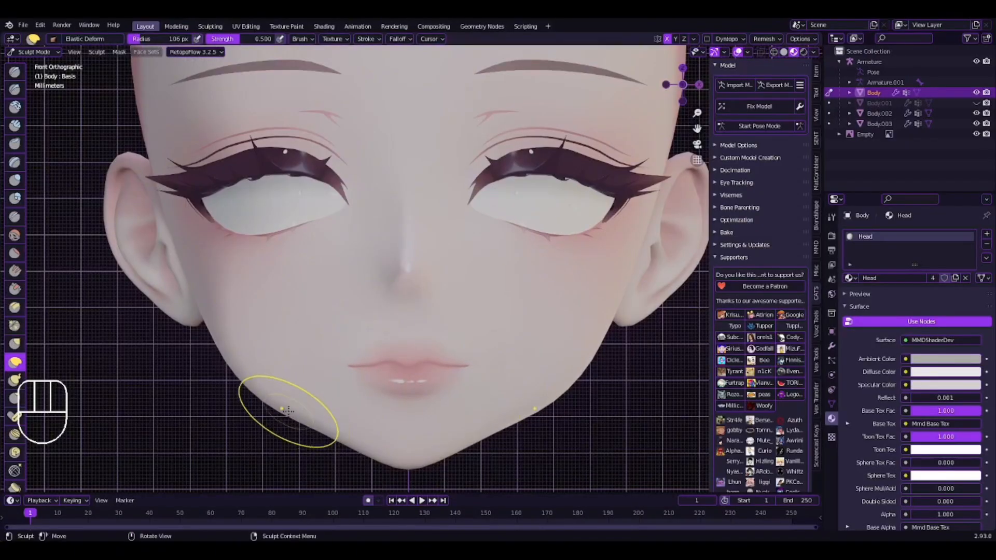
# Compare the face proportions with the doll reference and undo the last sculpting stroke.
pyautogui.scroll(-5, 363, 446)
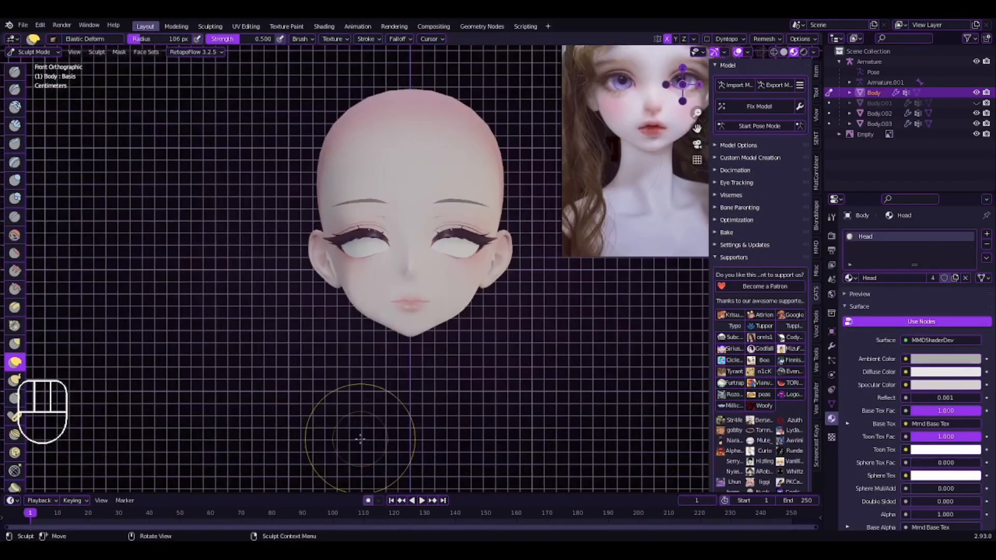
pyautogui.scroll(5, 358, 444)
pyautogui.scroll(-4, 402, 306)
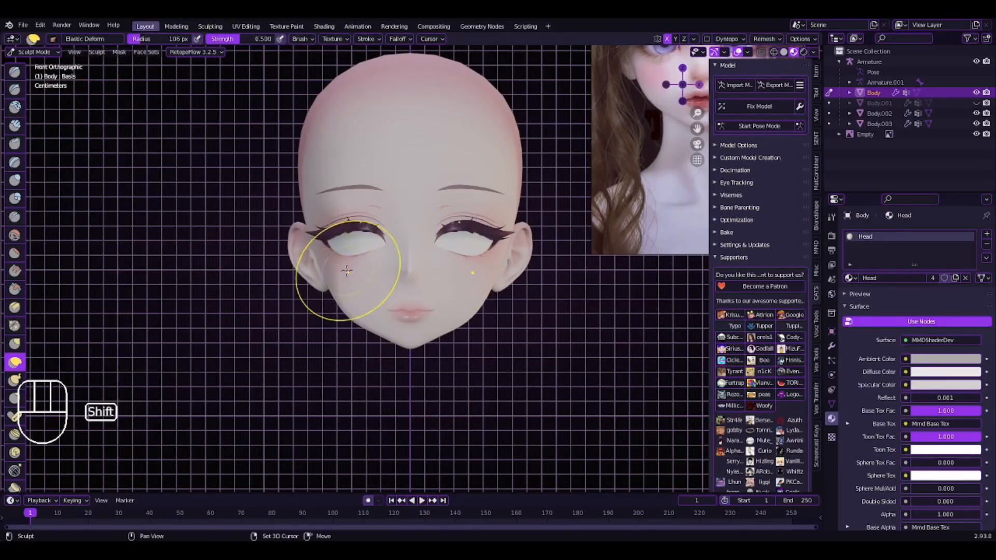
pyautogui.scroll(5, 347, 270)
pyautogui.hotkey('ctrl', 'z')
pyautogui.scroll(-5, 401, 298)
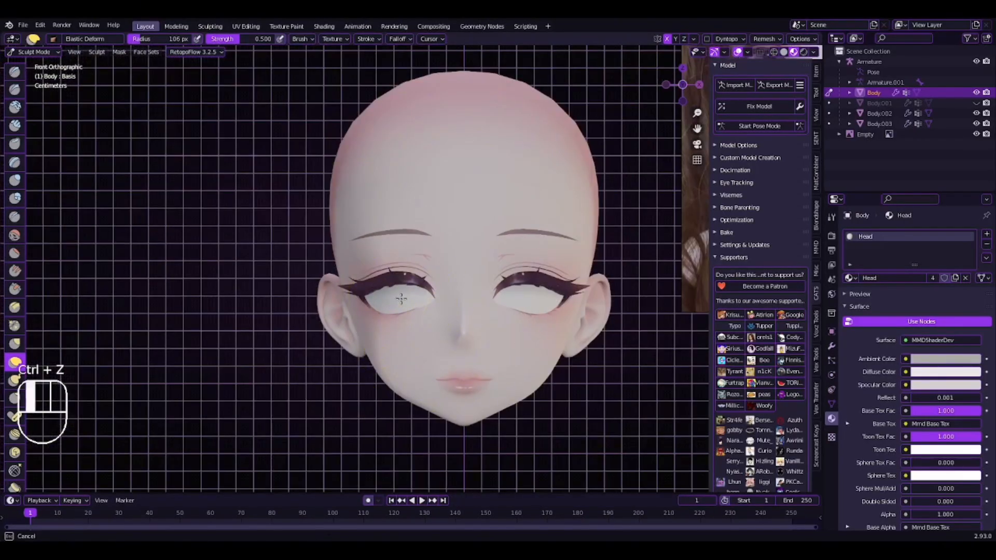
# Push the nose bridge inward in side view with Elastic Deform to form a small button nose.
pyautogui.scroll(5, 404, 308)
pyautogui.keyDown('shift'); pyautogui.moveTo(524, 275); pyautogui.dragTo(295, 301, button='middle'); pyautogui.keyUp('shift')
pyautogui.scroll(-2, 293, 353)
pyautogui.keyDown('shift'); pyautogui.moveTo(280, 425); pyautogui.dragTo(364, 297, button='middle'); pyautogui.keyUp('shift')
pyautogui.scroll(5, 296, 348)
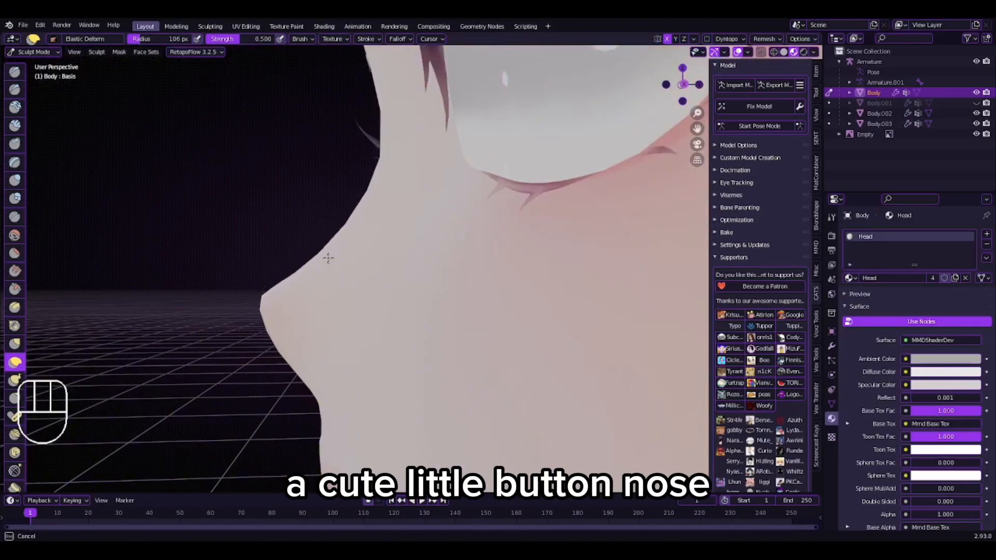
pyautogui.moveTo(328, 258); pyautogui.dragTo(343, 275)
pyautogui.scroll(-8, 346, 277)
pyautogui.moveTo(347, 278)
pyautogui.mouseDown(button='middle')
pyautogui.moveTo(473, 305)
pyautogui.moveTo(418, 353)
pyautogui.moveTo(418, 390)
pyautogui.moveTo(435, 379)
pyautogui.mouseUp(button='middle')
pyautogui.scroll(6, 476, 306)
pyautogui.scroll(2, 476, 306)
pyautogui.moveTo(411, 354); pyautogui.dragTo(415, 350)
pyautogui.scroll(-6, 424, 297)
# Refine the nose profile with another inward Elastic Deform stroke and check the face from the front.
pyautogui.moveTo(415, 351)
pyautogui.mouseDown(button='middle')
pyautogui.moveTo(424, 298)
pyautogui.moveTo(313, 284)
pyautogui.mouseUp(button='middle')
pyautogui.scroll(-3, 424, 297)
pyautogui.scroll(7, 314, 285)
pyautogui.moveTo(333, 300); pyautogui.dragTo(345, 309)
pyautogui.scroll(-7, 346, 308)
pyautogui.moveTo(346, 308)
pyautogui.mouseDown(button='middle')
pyautogui.moveTo(452, 304)
pyautogui.moveTo(407, 306)
pyautogui.mouseUp(button='middle')
pyautogui.scroll(4, 394, 321)
pyautogui.scroll(-4, 357, 361)
pyautogui.moveTo(358, 360); pyautogui.dragTo(394, 357, button='middle')
pyautogui.scroll(4, 387, 356)
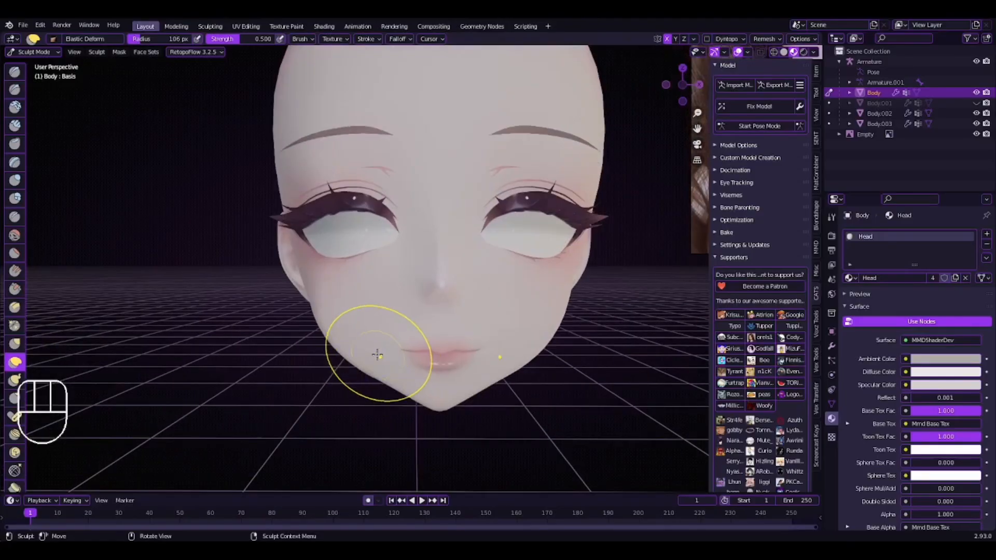
pyautogui.scroll(-4, 337, 339)
pyautogui.scroll(4, 336, 338)
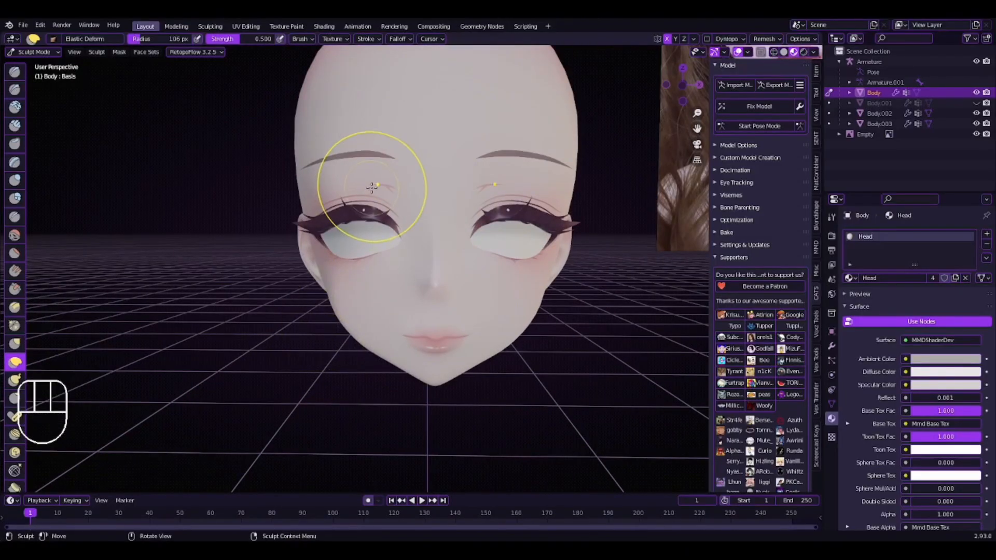
# Compare the head with the doll reference in Object Mode, then return to Sculpt Mode in front view.
pyautogui.click(46, 52)
pyautogui.click(43, 65)
pyautogui.scroll(-5, 373, 218)
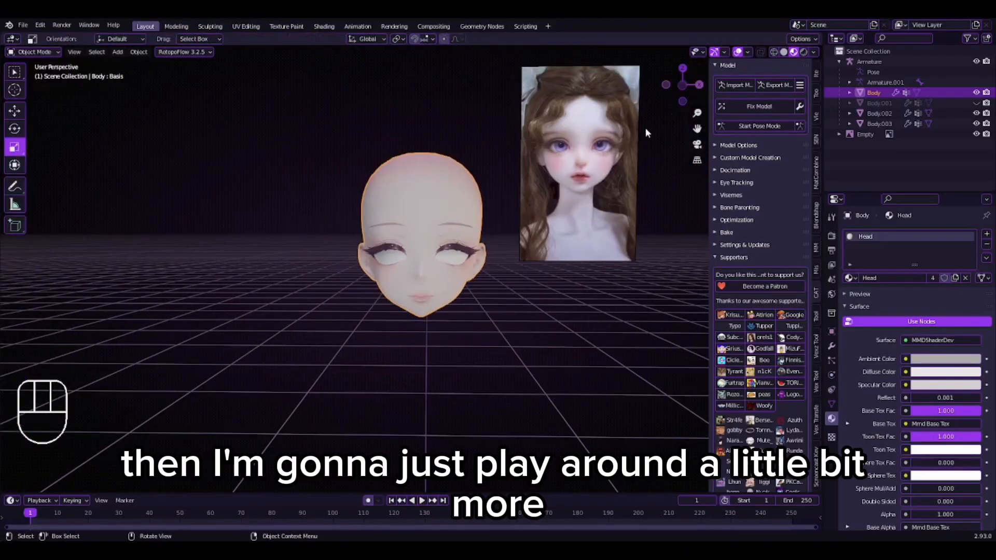
pyautogui.press('KP_1')
pyautogui.scroll(6, 420, 267)
pyautogui.click(41, 53)
pyautogui.click(41, 86)
# Move the mouth slightly up toward the nose with Elastic Deform and compare the face with the reference.
pyautogui.scroll(4, 379, 257)
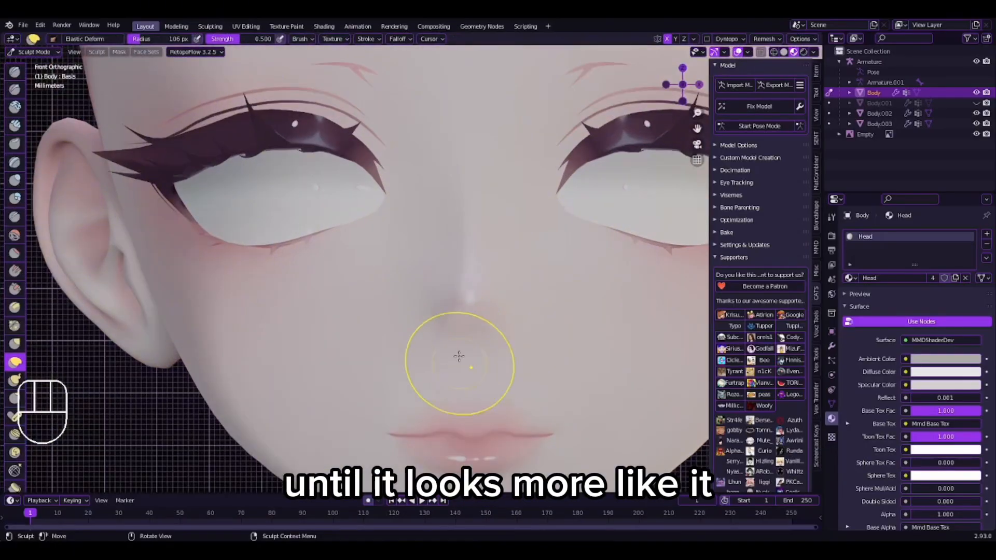
pyautogui.moveTo(464, 420); pyautogui.dragTo(464, 407)
pyautogui.scroll(-5, 464, 407)
pyautogui.scroll(6, 389, 291)
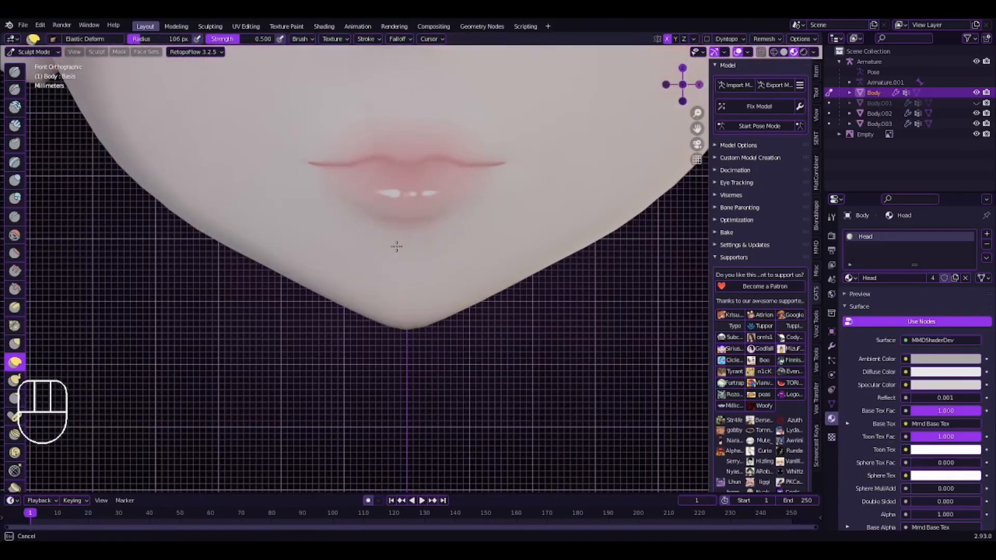
pyautogui.scroll(-11, 447, 194)
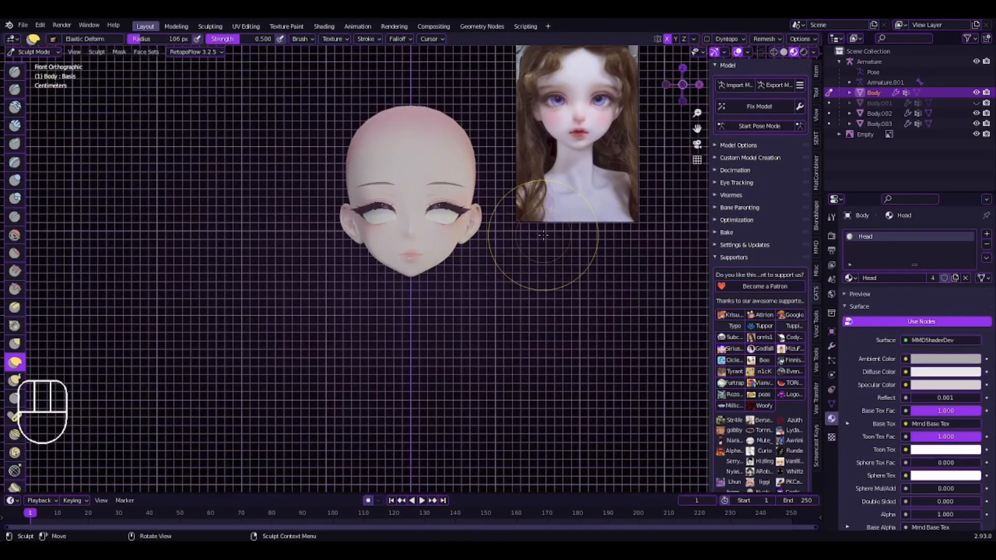
pyautogui.scroll(4, 545, 238)
pyautogui.keyDown('shift'); pyautogui.moveTo(545, 239); pyautogui.dragTo(465, 368, button='middle'); pyautogui.keyUp('shift')
# Unhide and select the iris mesh Body.001, then enable X symmetry for it in Sculpt Mode.
pyautogui.click(33, 52)
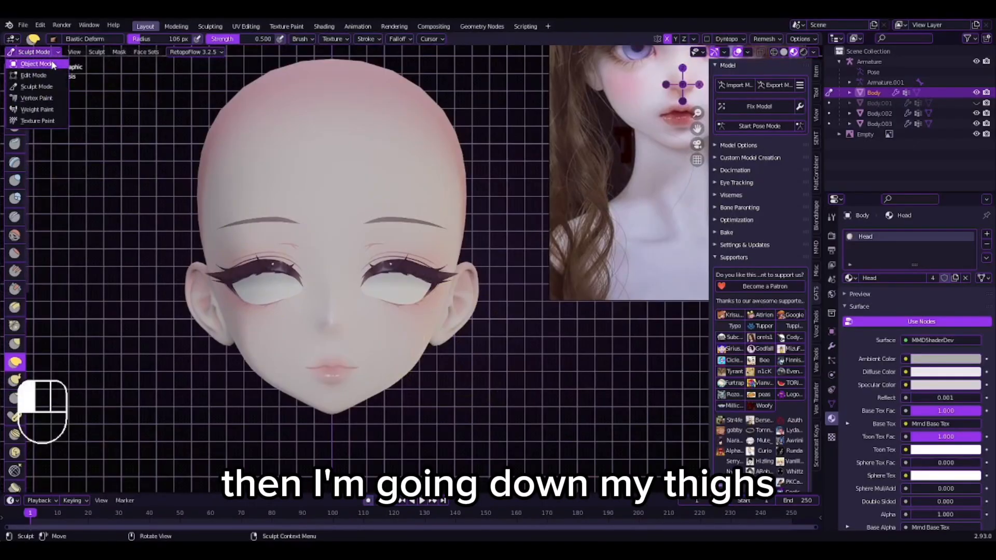
pyautogui.click(41, 64)
pyautogui.click(396, 295)
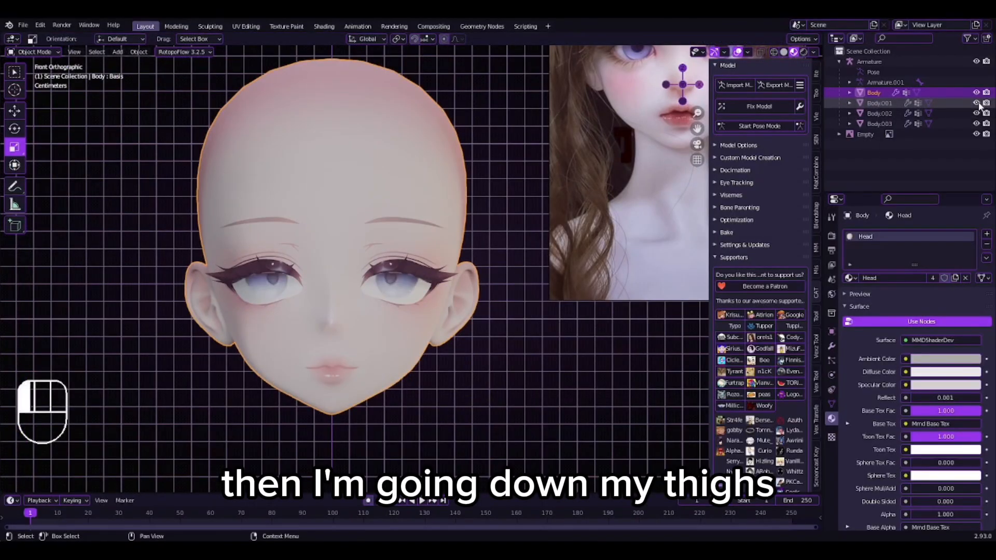
pyautogui.click(33, 51)
pyautogui.click(37, 87)
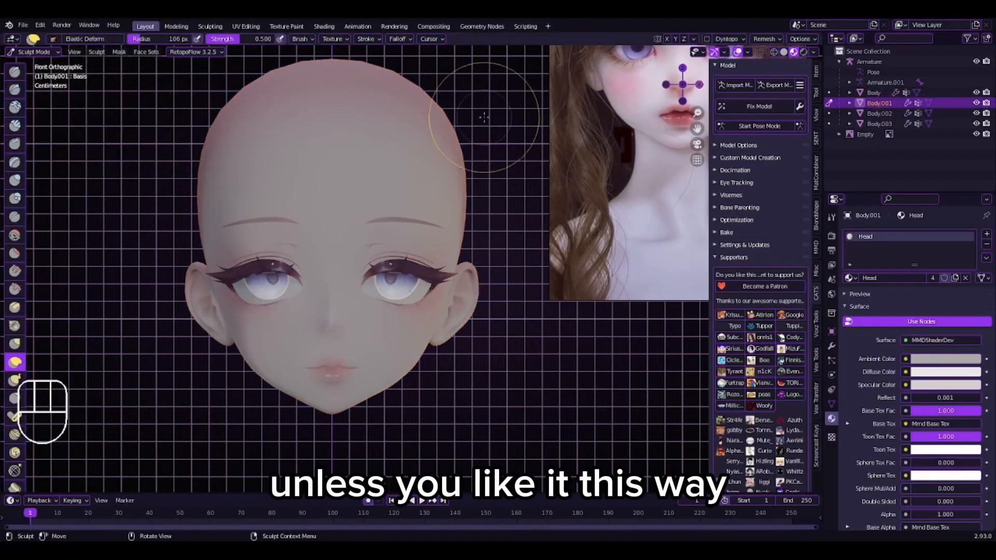
pyautogui.click(667, 39)
# Examine the iris placement in perspective and front views against the reference, leaving Sculpt Mode.
pyautogui.scroll(-2, 304, 311)
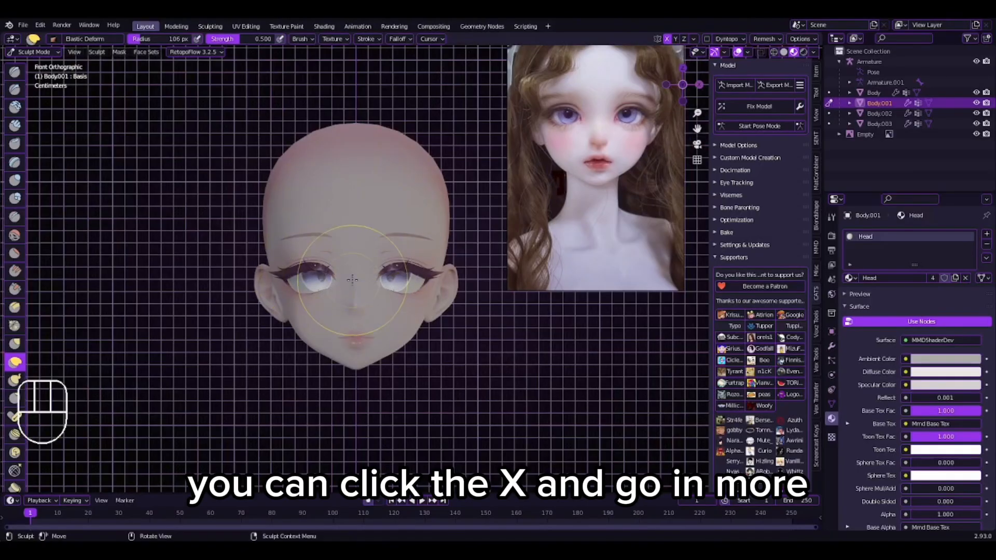
pyautogui.scroll(4, 352, 280)
pyautogui.moveTo(370, 290)
pyautogui.mouseDown(button='middle')
pyautogui.moveTo(311, 311)
pyautogui.moveTo(378, 322)
pyautogui.moveTo(406, 295)
pyautogui.moveTo(485, 297)
pyautogui.moveTo(379, 303)
pyautogui.moveTo(391, 284)
pyautogui.moveTo(379, 281)
pyautogui.mouseUp(button='middle')
pyautogui.scroll(-5, 415, 291)
pyautogui.scroll(4, 387, 283)
pyautogui.click(41, 52)
pyautogui.click(36, 64)
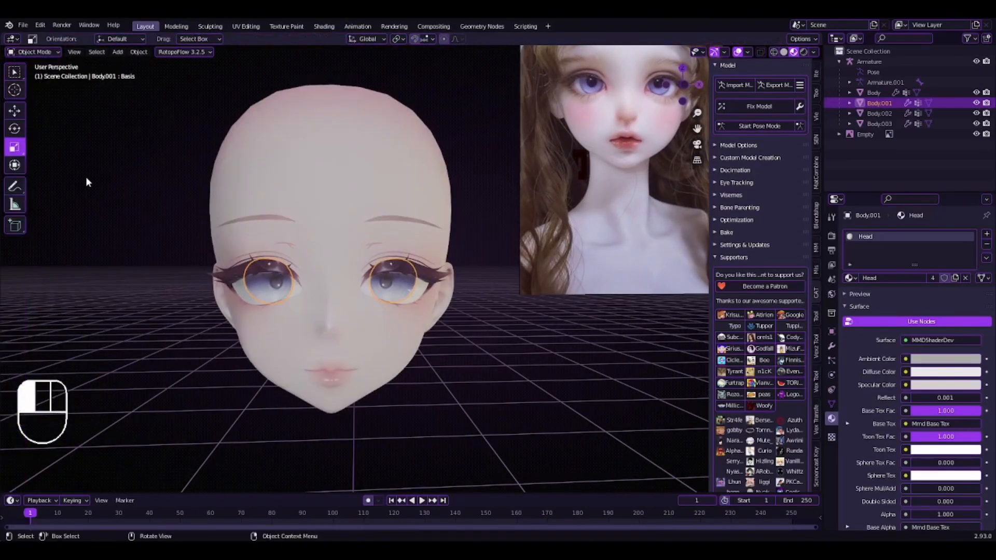
pyautogui.scroll(-3, 297, 238)
pyautogui.click(682, 86)
pyautogui.click(682, 85)
pyautogui.scroll(6, 416, 240)
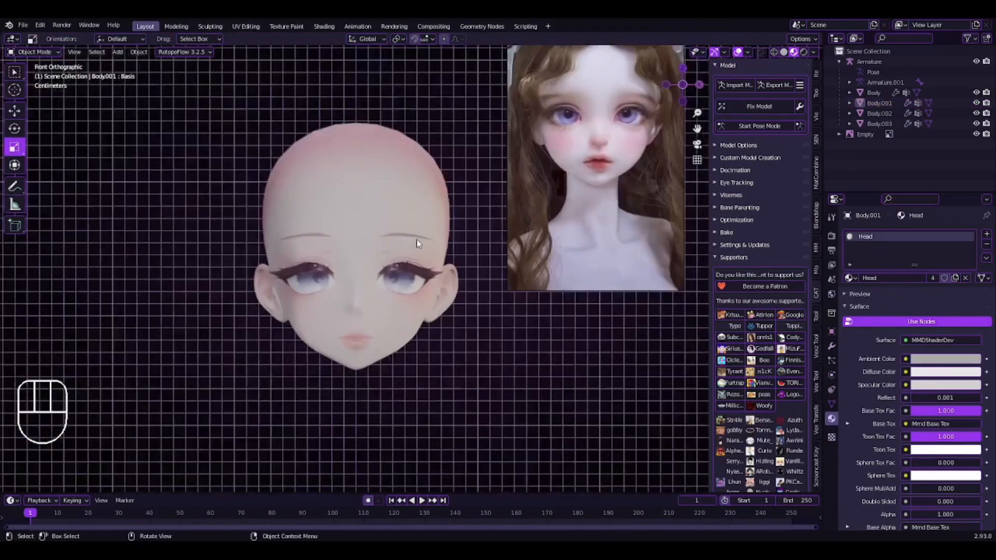
# Shift the irises slightly inward and up with Elastic Deform in Sculpt Mode, then return to Object Mode.
pyautogui.click(186, 192)
pyautogui.click(37, 54)
pyautogui.click(36, 85)
pyautogui.scroll(2, 209, 228)
pyautogui.moveTo(193, 302); pyautogui.dragTo(210, 288)
pyautogui.scroll(-6, 213, 292)
pyautogui.scroll(1, 216, 291)
pyautogui.click(37, 52)
pyautogui.click(46, 65)
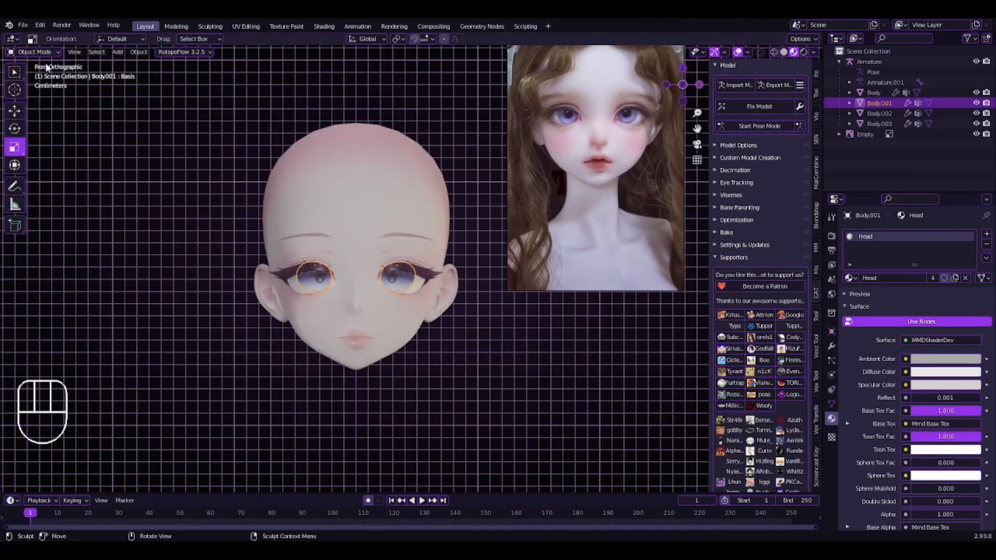
# Select the eyebrow mesh Body.002 and open it in Edit Mode.
pyautogui.scroll(3, 253, 259)
pyautogui.click(352, 187)
pyautogui.click(349, 193)
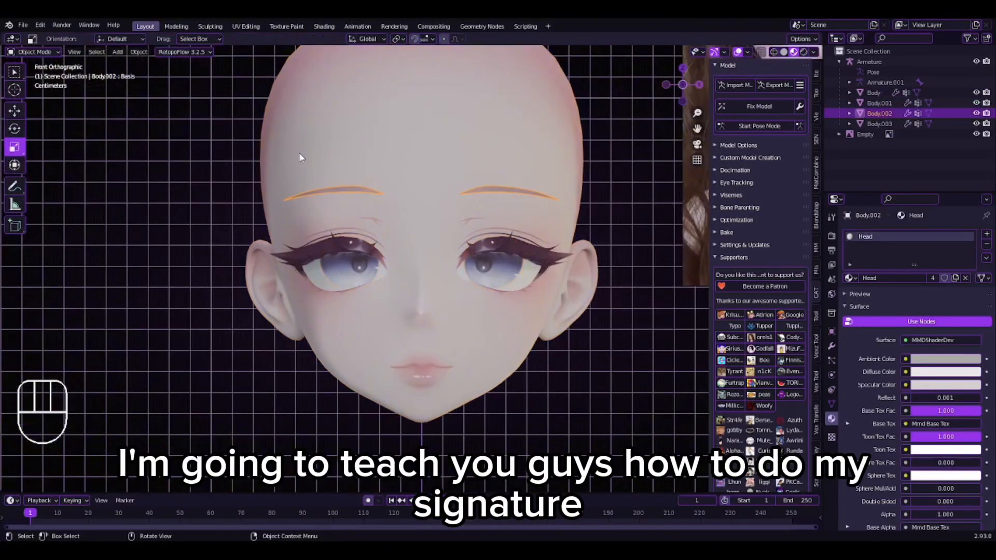
pyautogui.scroll(-5, 306, 159)
pyautogui.keyDown('shift'); pyautogui.moveTo(371, 132); pyautogui.dragTo(379, 232, button='middle'); pyautogui.keyUp('shift')
pyautogui.scroll(6, 315, 276)
pyautogui.scroll(-1, 311, 278)
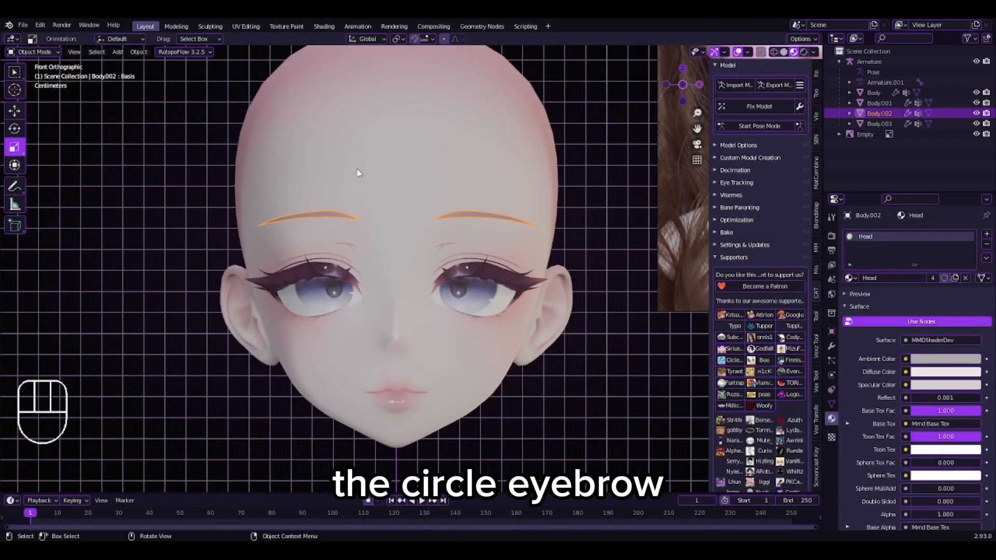
pyautogui.click(51, 53)
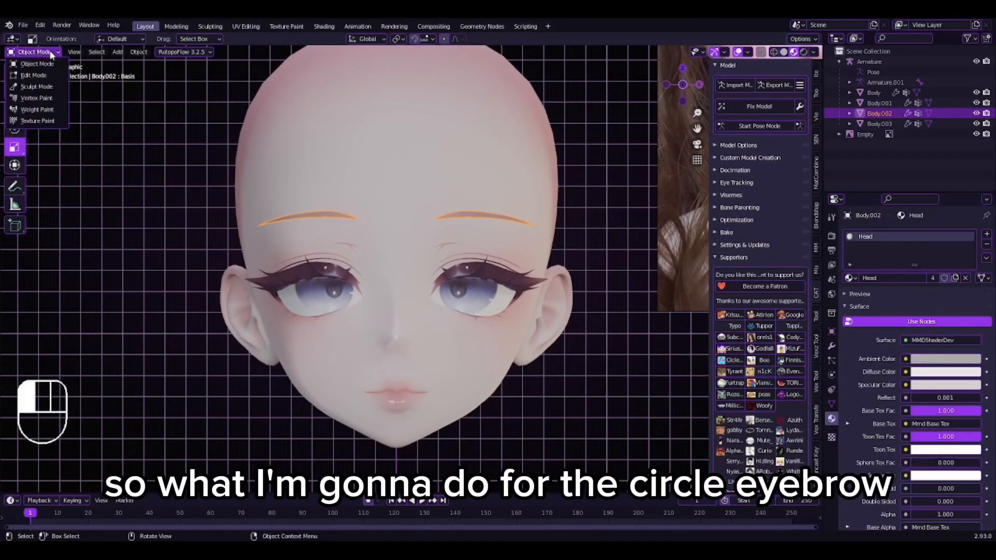
pyautogui.click(33, 75)
pyautogui.scroll(2, 312, 154)
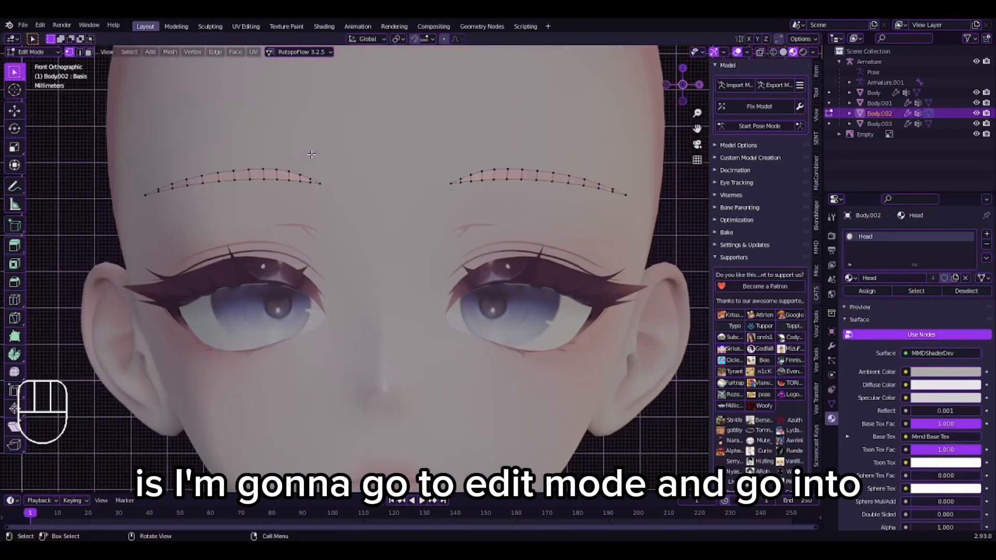
# In wireframe shading, select the inner parts of both eyebrows, invert the selection and delete the outer tails.
pyautogui.click(772, 52)
pyautogui.moveTo(258, 163); pyautogui.dragTo(521, 264)
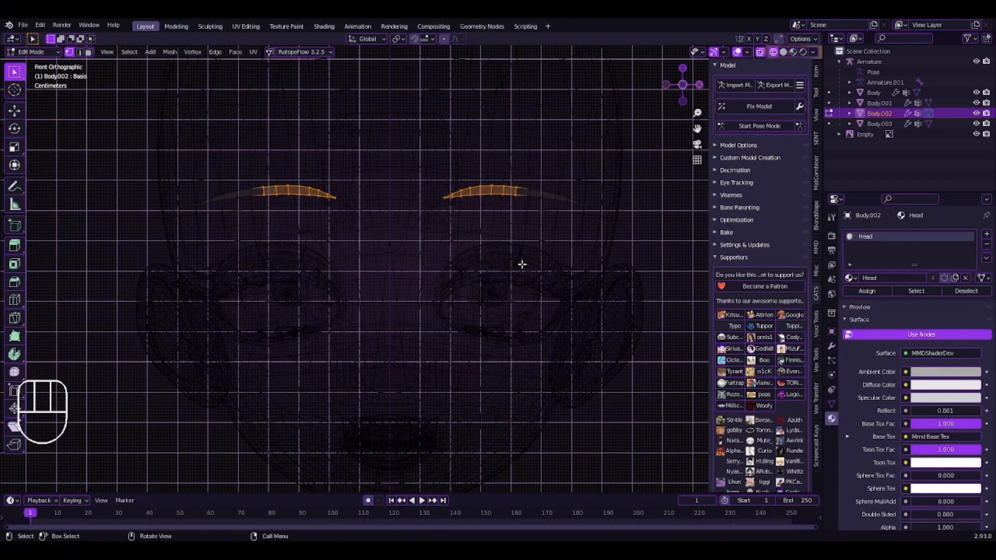
pyautogui.scroll(-1, 289, 219)
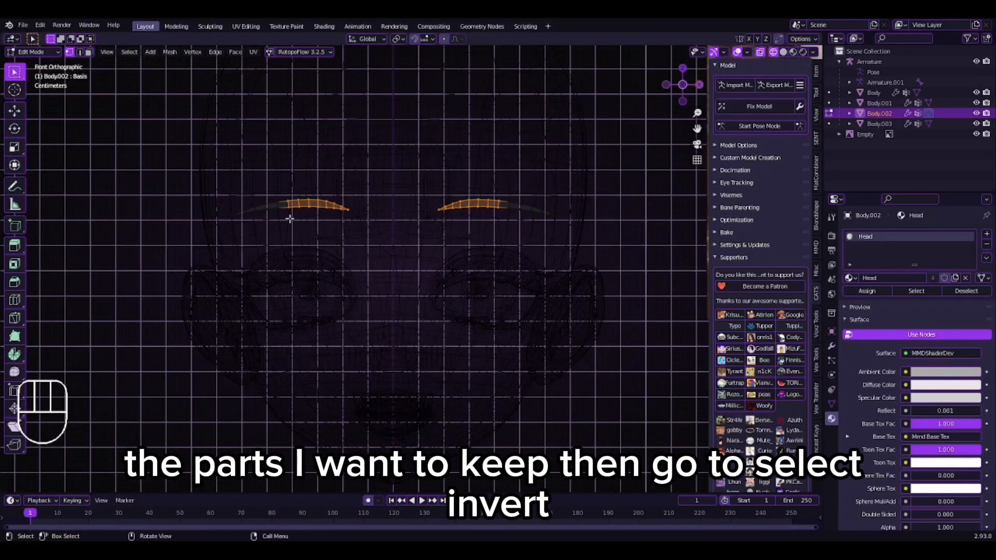
pyautogui.click(129, 52)
pyautogui.click(136, 84)
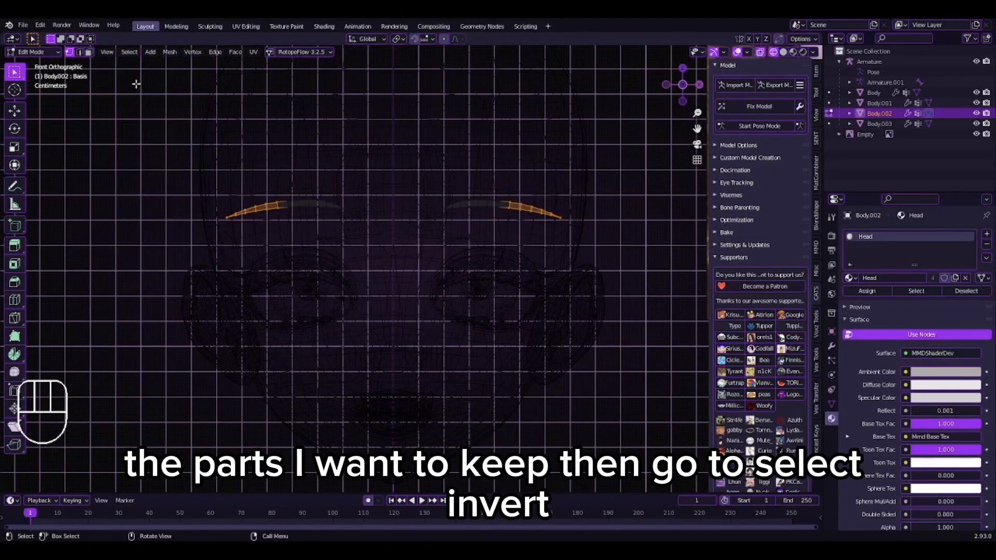
pyautogui.rightClick(327, 308)
pyautogui.click(325, 325)
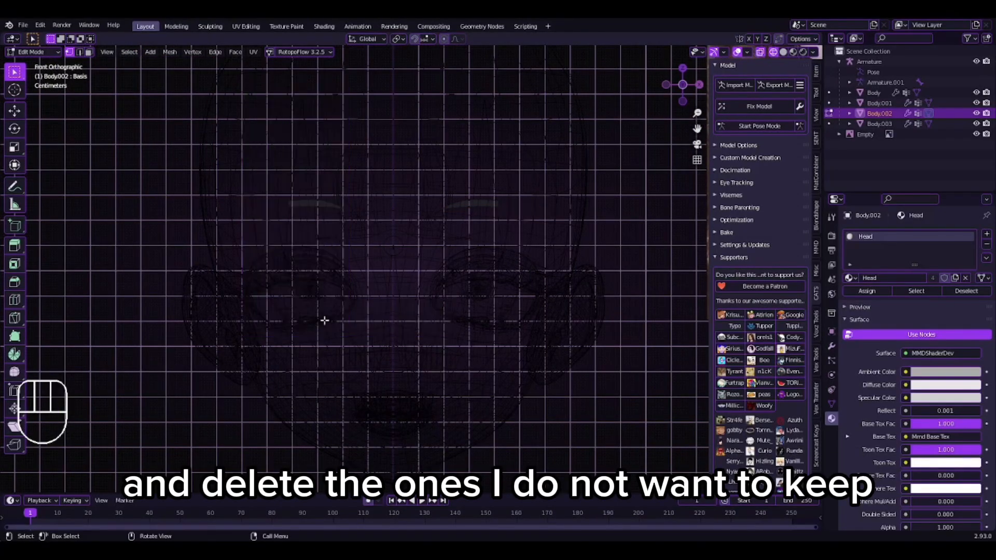
# Change to solid shading and enter Sculpt Mode with X symmetry enabled for the eyebrow mesh.
pyautogui.click(792, 53)
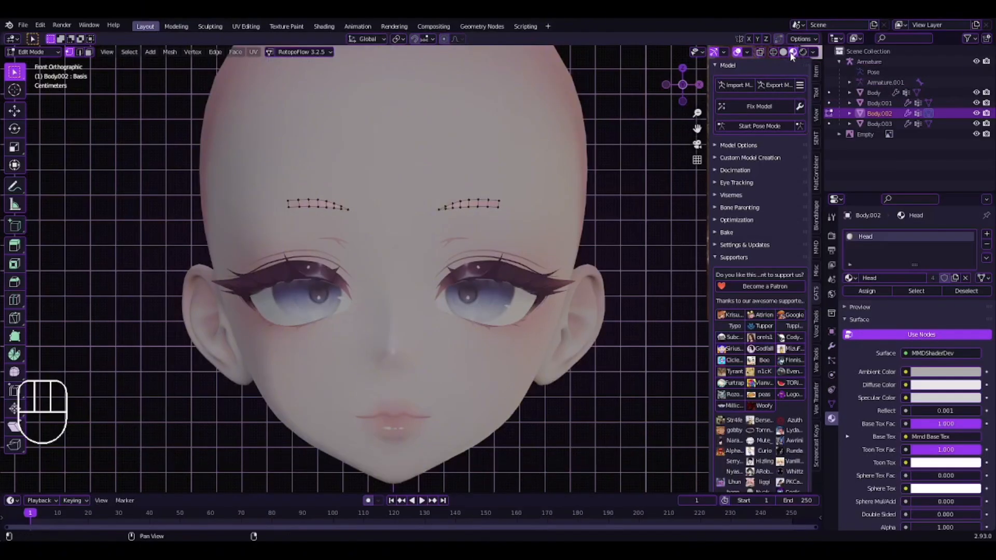
pyautogui.click(783, 53)
pyautogui.click(45, 54)
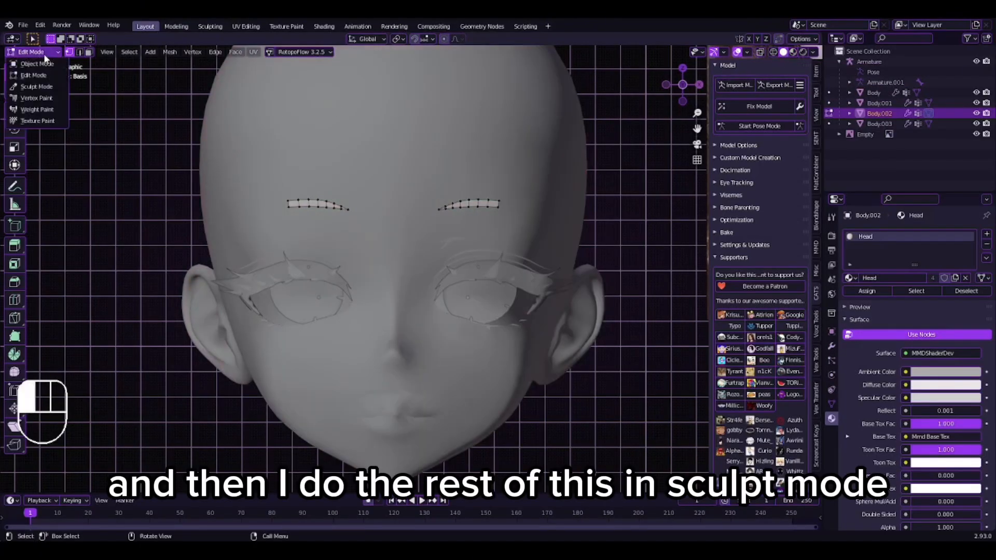
pyautogui.click(38, 88)
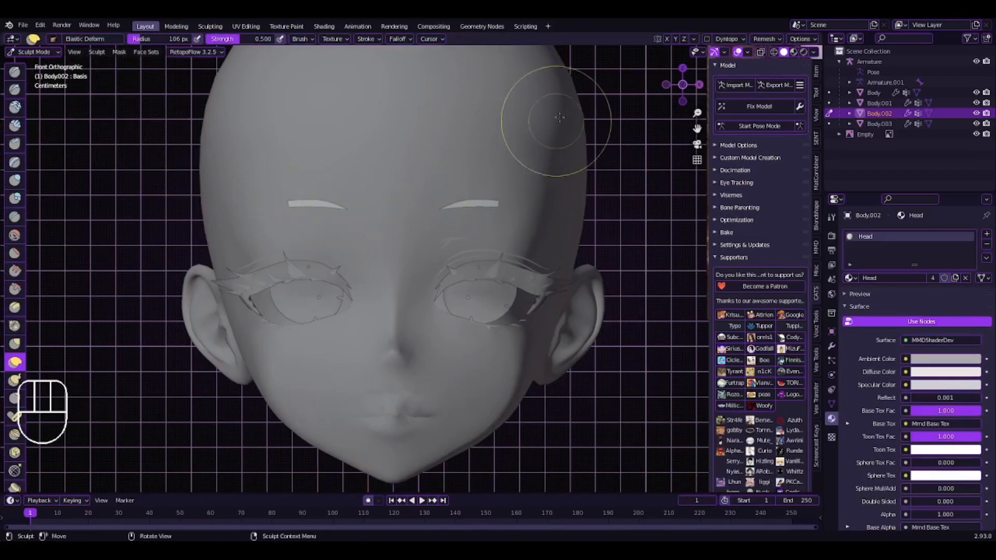
pyautogui.click(667, 39)
# Reshape the inner tip of the eyebrow with Elastic Deform, undoing the first pull on its outer part.
pyautogui.keyDown('shift'); pyautogui.moveTo(336, 179); pyautogui.dragTo(431, 227, button='middle'); pyautogui.keyUp('shift')
pyautogui.scroll(5, 432, 227)
pyautogui.moveTo(367, 227); pyautogui.dragTo(356, 326)
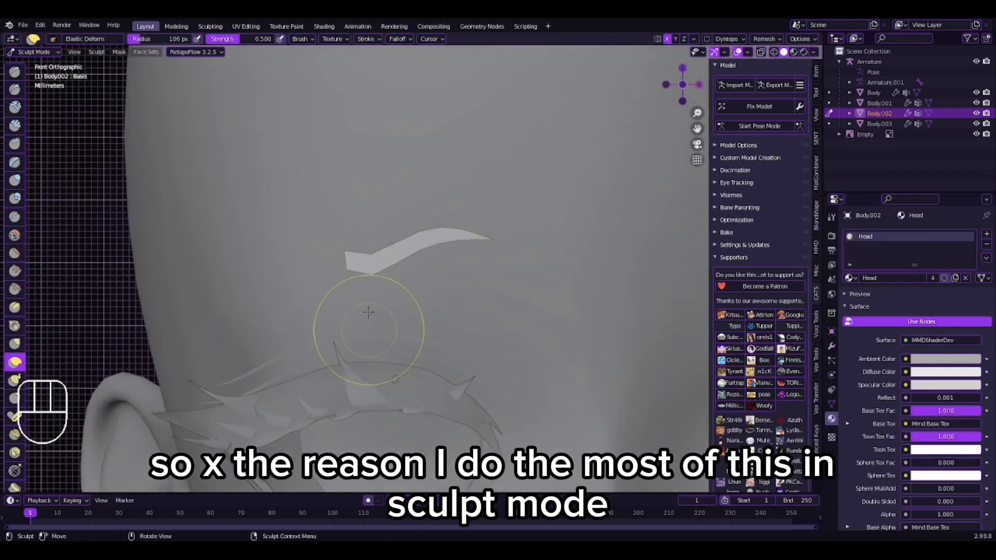
pyautogui.hotkey('ctrl', 'z')
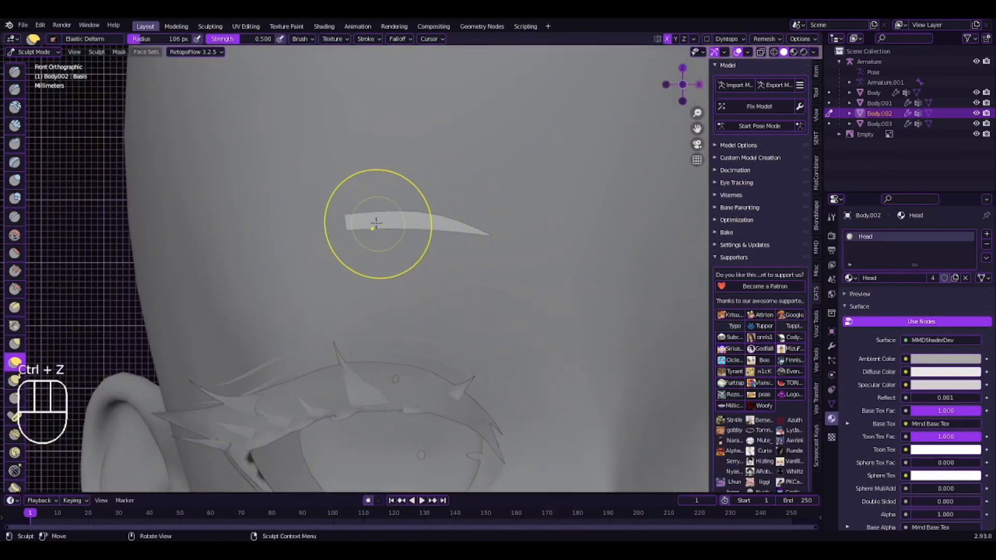
pyautogui.moveTo(378, 222); pyautogui.dragTo(467, 233)
pyautogui.scroll(3, 388, 289)
pyautogui.moveTo(388, 289)
pyautogui.mouseDown()
pyautogui.moveTo(333, 288)
pyautogui.moveTo(449, 171)
pyautogui.mouseUp()
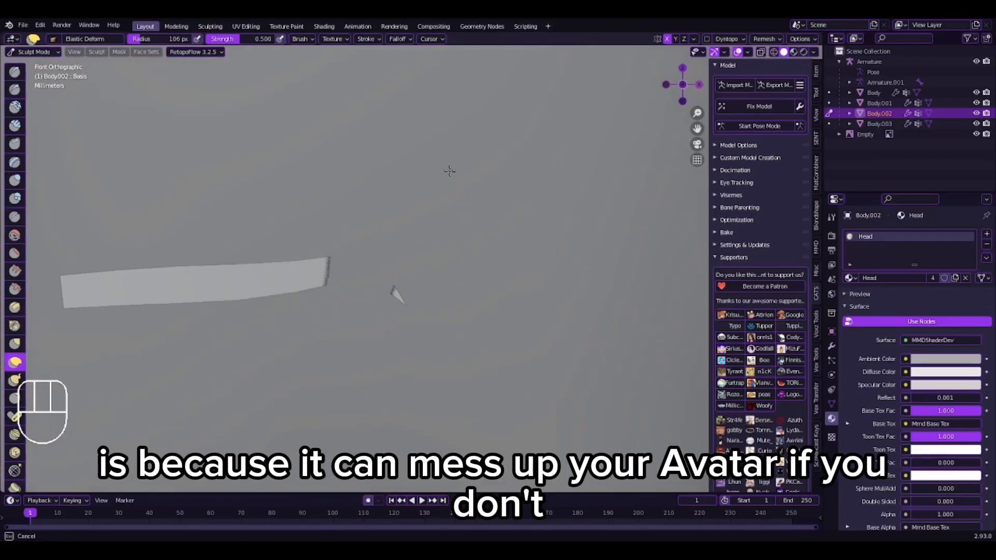
pyautogui.moveTo(324, 296); pyautogui.dragTo(333, 384)
pyautogui.moveTo(338, 313)
pyautogui.mouseDown()
pyautogui.moveTo(337, 231)
pyautogui.moveTo(326, 223)
pyautogui.mouseUp()
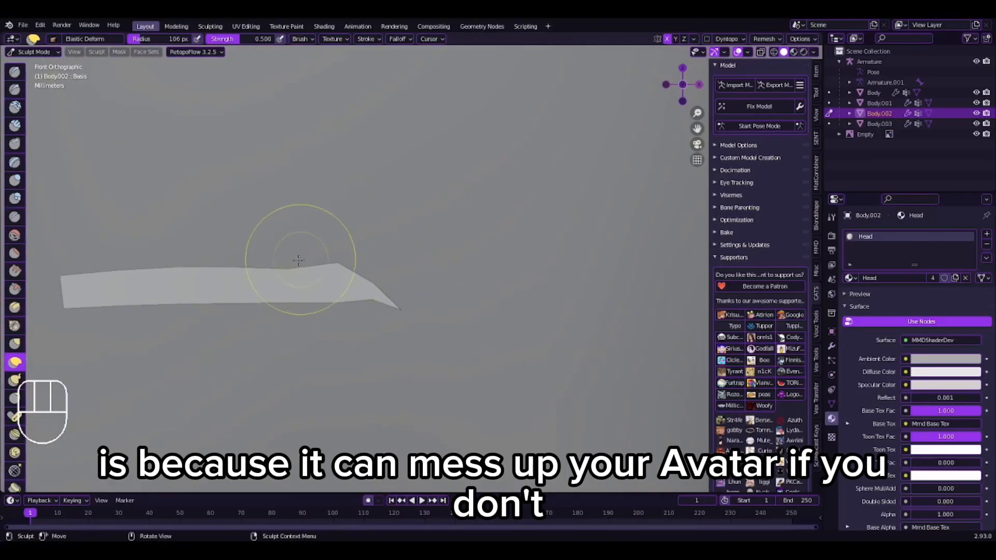
# Pull the eyebrow's upper and lower edges apart near the inner end to make it thicker with Elastic Deform.
pyautogui.moveTo(297, 272)
pyautogui.mouseDown()
pyautogui.moveTo(286, 228)
pyautogui.moveTo(287, 358)
pyautogui.moveTo(282, 188)
pyautogui.moveTo(287, 362)
pyautogui.mouseUp()
pyautogui.moveTo(344, 328); pyautogui.dragTo(345, 361)
pyautogui.moveTo(364, 302); pyautogui.dragTo(368, 391)
pyautogui.moveTo(372, 330); pyautogui.dragTo(375, 251)
pyautogui.moveTo(378, 290)
pyautogui.mouseDown()
pyautogui.moveTo(400, 289)
pyautogui.moveTo(375, 285)
pyautogui.mouseUp()
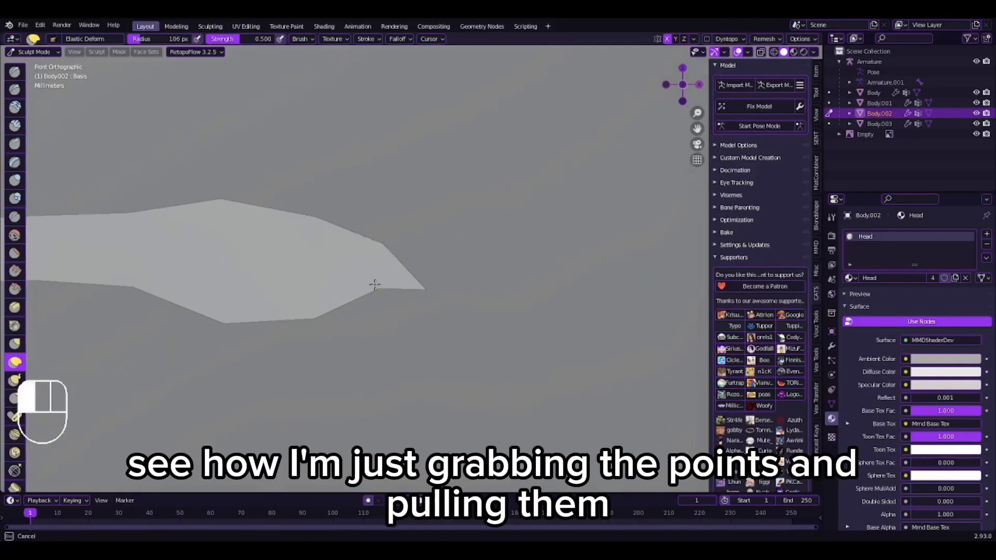
# Check the eyebrow from the side, then widen its middle and outer parts by pulling both edges outward.
pyautogui.moveTo(389, 238); pyautogui.dragTo(326, 242, button='middle')
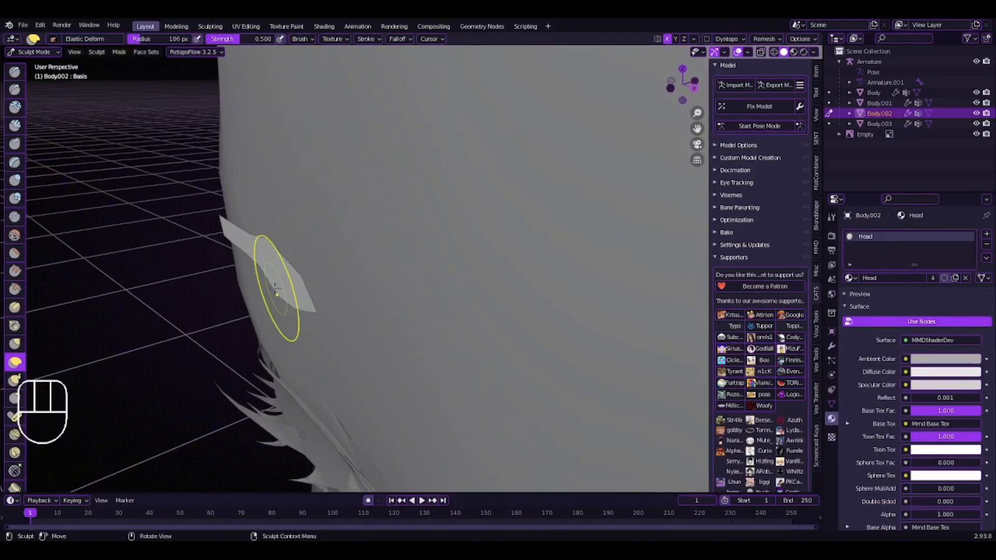
pyautogui.moveTo(275, 270); pyautogui.dragTo(340, 269, button='middle')
pyautogui.scroll(-7, 311, 213)
pyautogui.moveTo(306, 220); pyautogui.dragTo(407, 232, button='middle')
pyautogui.scroll(3, 311, 220)
pyautogui.moveTo(382, 253); pyautogui.dragTo(371, 411)
pyautogui.moveTo(379, 284); pyautogui.dragTo(380, 183)
pyautogui.scroll(4, 364, 274)
pyautogui.moveTo(265, 227); pyautogui.dragTo(263, 149)
pyautogui.moveTo(271, 286); pyautogui.dragTo(269, 353)
pyautogui.moveTo(188, 293); pyautogui.dragTo(188, 342)
pyautogui.moveTo(165, 235); pyautogui.dragTo(134, 132)
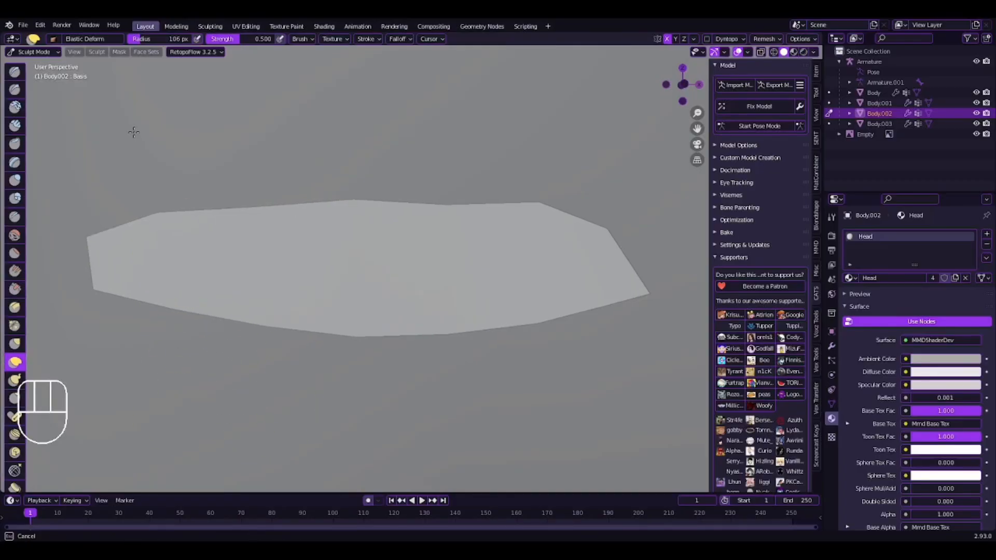
# Taper the eyebrow's outer end and smooth its upper and lower outline with Elastic Deform.
pyautogui.moveTo(98, 239); pyautogui.dragTo(104, 400)
pyautogui.moveTo(97, 325)
pyautogui.mouseDown()
pyautogui.moveTo(94, 268)
pyautogui.moveTo(138, 358)
pyautogui.mouseUp()
pyautogui.moveTo(270, 327); pyautogui.dragTo(248, 393)
pyautogui.moveTo(349, 338); pyautogui.dragTo(349, 359)
pyautogui.scroll(-6, 450, 287)
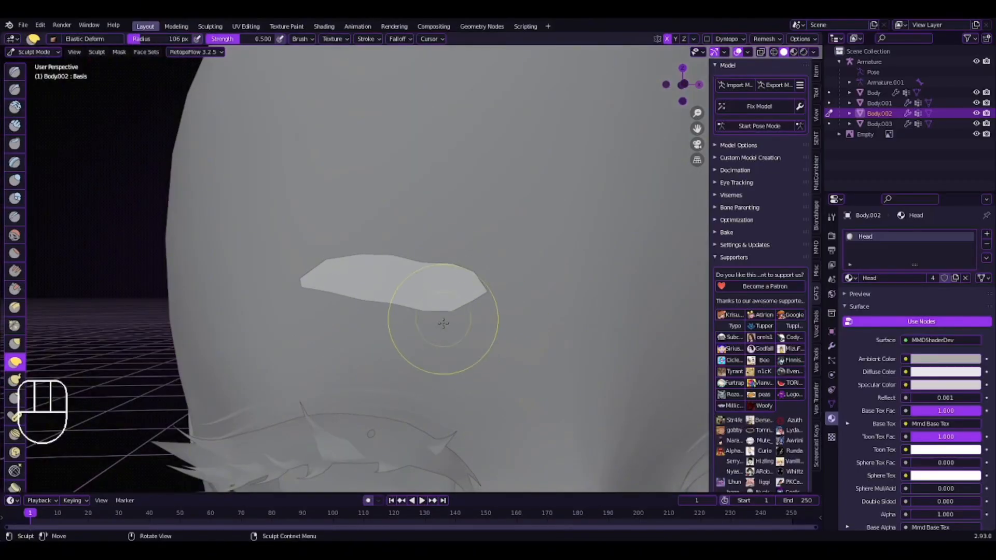
pyautogui.scroll(2, 413, 313)
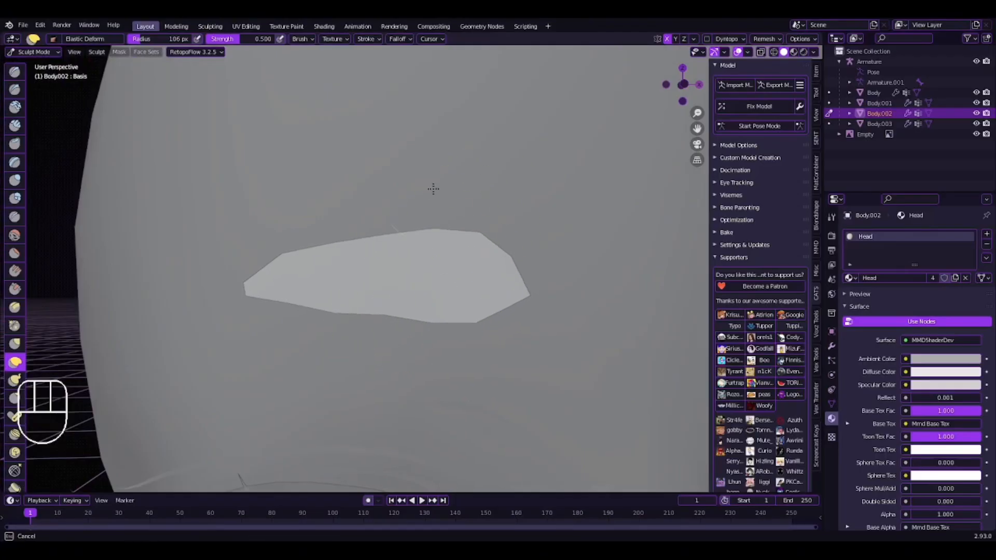
pyautogui.scroll(-5, 433, 188)
pyautogui.scroll(5, 402, 226)
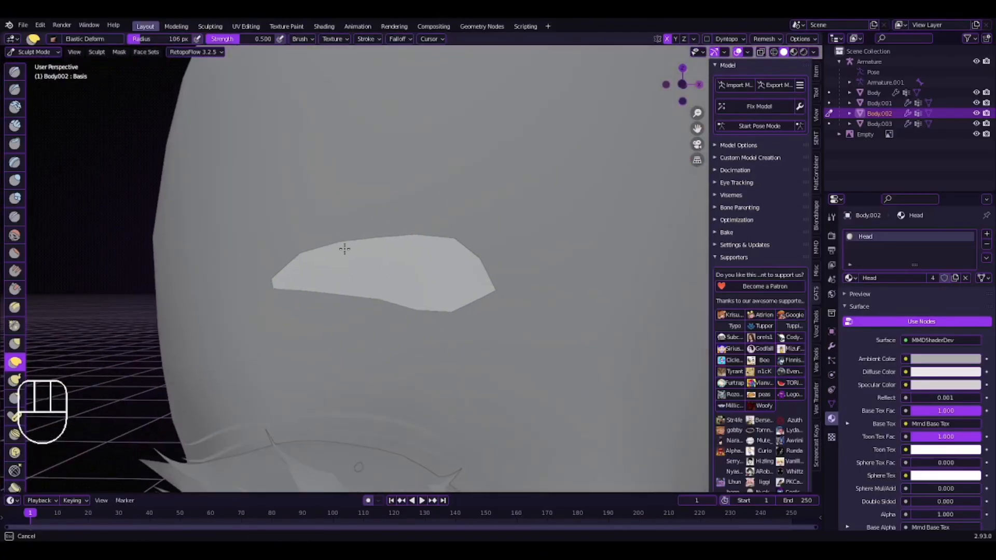
pyautogui.scroll(-5, 344, 249)
pyautogui.scroll(4, 420, 284)
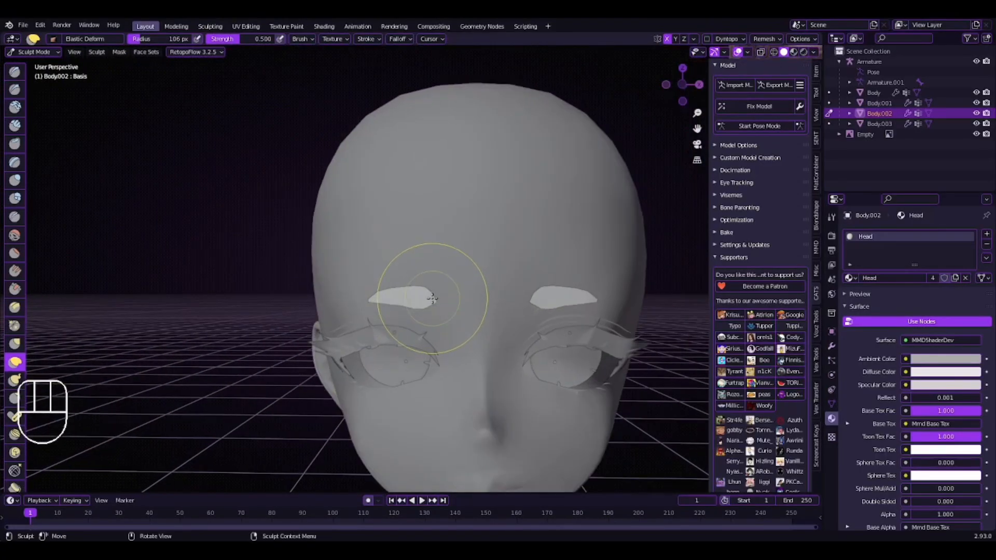
# Check the reshaped eyebrow mesh's vertices in Edit Mode, then return to Sculpt Mode.
pyautogui.click(35, 52)
pyautogui.click(33, 87)
pyautogui.click(33, 52)
pyautogui.click(31, 76)
pyautogui.click(31, 52)
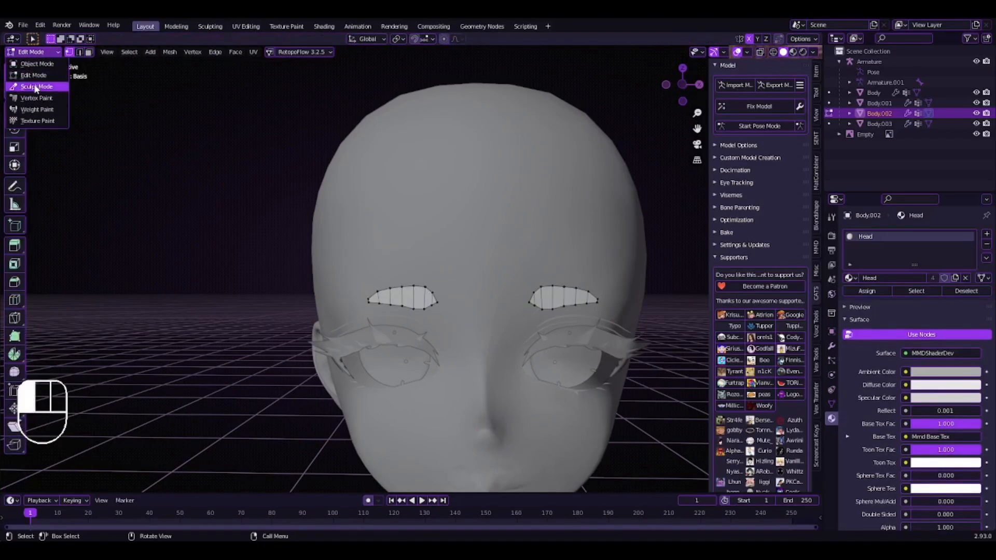
pyautogui.click(33, 87)
# Refine the eyebrows with Elastic Deform so the inner ends sit higher and the outer ends slope down.
pyautogui.moveTo(464, 299); pyautogui.dragTo(456, 297)
pyautogui.scroll(3, 446, 294)
pyautogui.moveTo(444, 294); pyautogui.dragTo(485, 307, button='middle')
pyautogui.moveTo(485, 307); pyautogui.dragTo(490, 302)
pyautogui.moveTo(490, 299)
pyautogui.mouseDown(button='middle')
pyautogui.moveTo(446, 278)
pyautogui.moveTo(388, 289)
pyautogui.moveTo(435, 306)
pyautogui.mouseUp(button='middle')
pyautogui.scroll(-3, 435, 306)
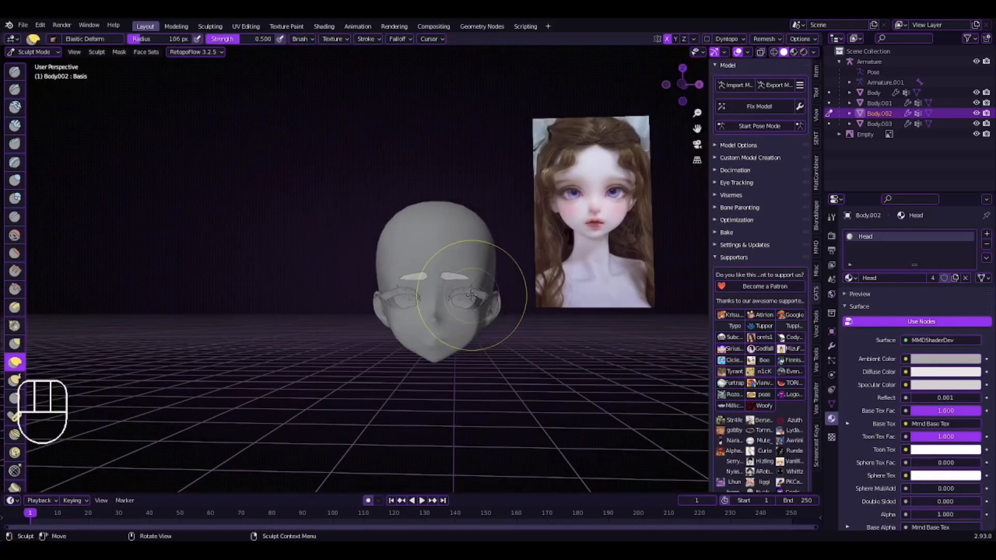
pyautogui.scroll(5, 439, 310)
pyautogui.scroll(4, 449, 274)
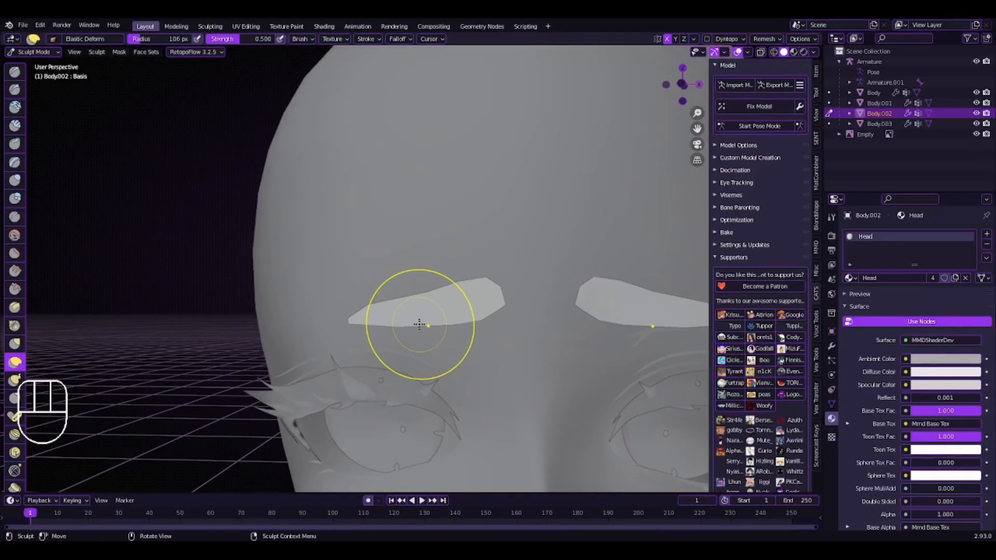
pyautogui.moveTo(419, 324); pyautogui.dragTo(475, 359)
pyautogui.scroll(-6, 430, 271)
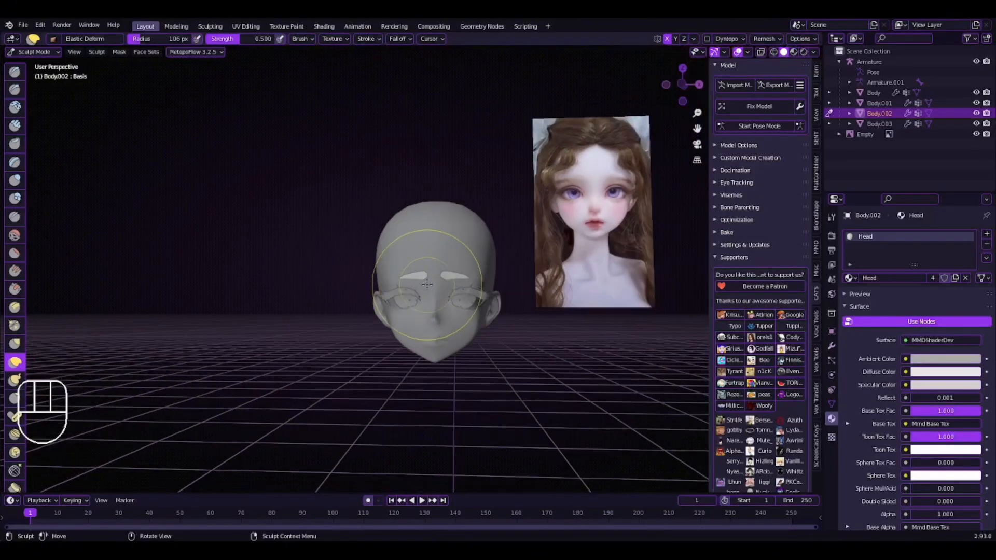
# Show the head in Material Preview and compare the new eyebrows with the doll reference.
pyautogui.click(793, 52)
pyautogui.scroll(4, 445, 236)
pyautogui.moveTo(466, 210); pyautogui.dragTo(471, 217, button='middle')
pyautogui.scroll(-6, 422, 290)
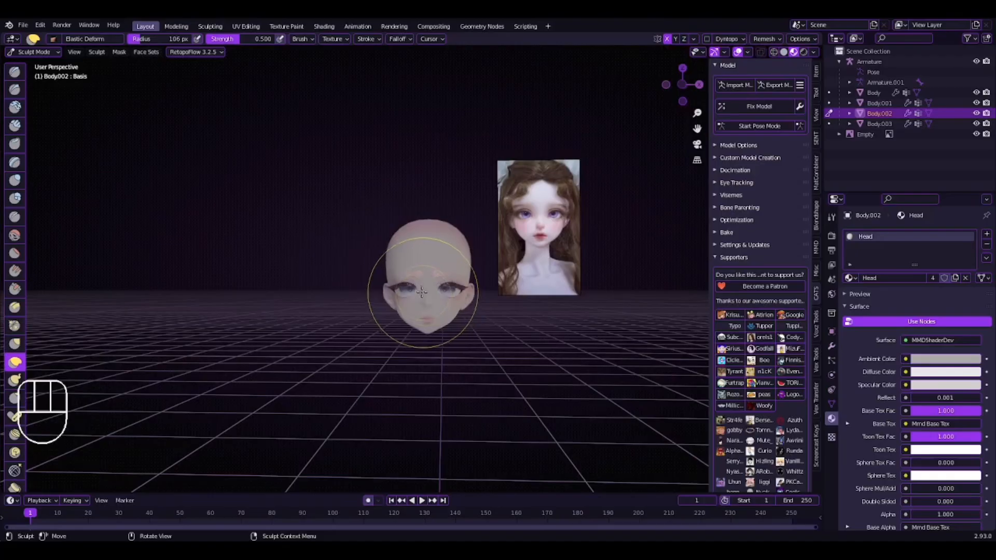
pyautogui.scroll(5, 416, 264)
pyautogui.moveTo(494, 270); pyautogui.dragTo(487, 270, button='middle')
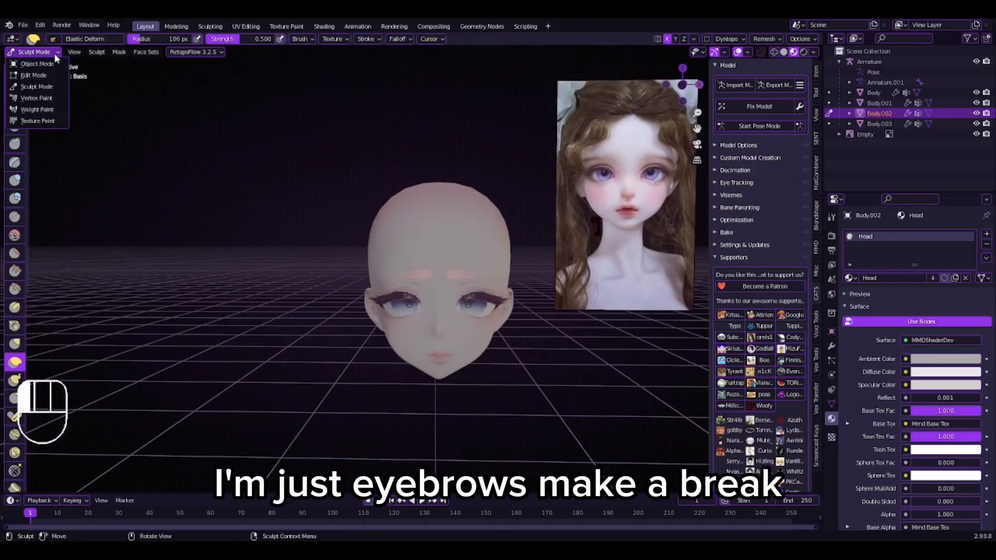
# In Object Mode, join the eyebrow mesh Body.002 and eyelash mesh Body.003 into the head mesh Body, leaving the irises separate.
pyautogui.click(37, 64)
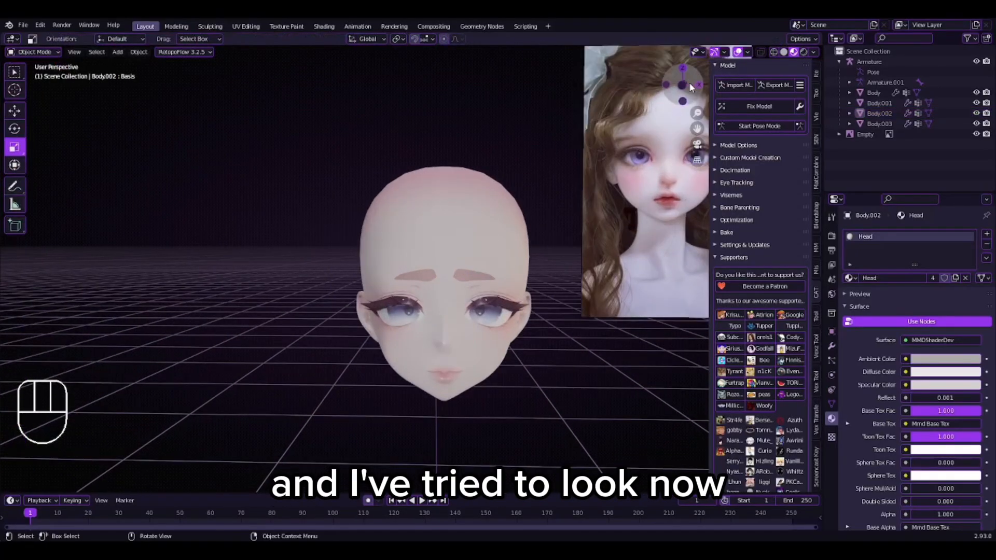
pyautogui.click(684, 84)
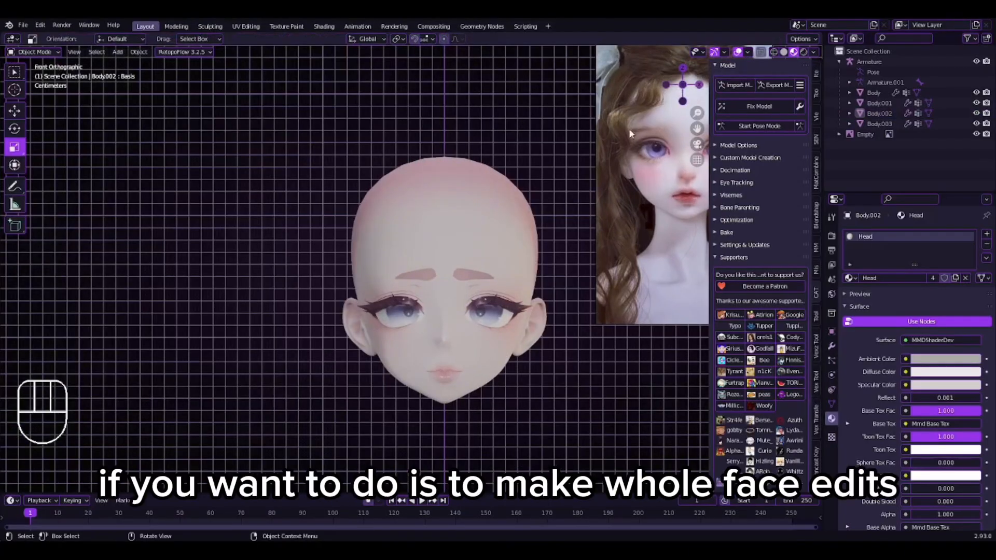
pyautogui.scroll(2, 545, 280)
pyautogui.keyDown('shift'); pyautogui.moveTo(545, 280); pyautogui.dragTo(485, 201, button='middle'); pyautogui.keyUp('shift')
pyautogui.scroll(5, 390, 200)
pyautogui.keyDown('shift'); pyautogui.click(327, 161); pyautogui.keyUp('shift')
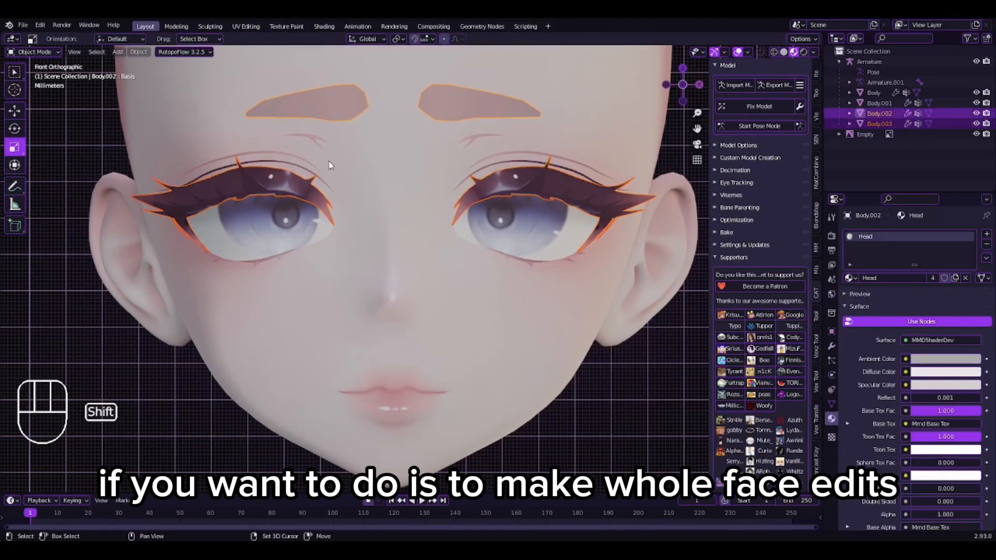
pyautogui.rightClick(366, 160)
pyautogui.click(307, 68)
pyautogui.keyDown('shift'); pyautogui.click(369, 167); pyautogui.keyUp('shift')
pyautogui.rightClick(371, 170)
pyautogui.click(370, 170)
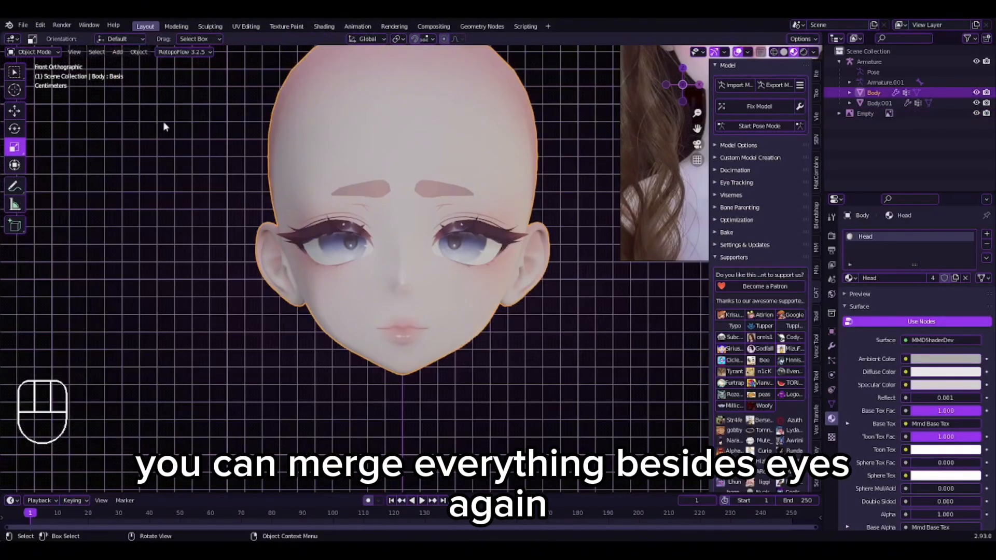
# Enter Sculpt Mode on the joined Body mesh and adjust the inner eye area with Elastic Deform.
pyautogui.click(33, 51)
pyautogui.click(36, 88)
pyautogui.scroll(3, 313, 206)
pyautogui.scroll(5, 313, 206)
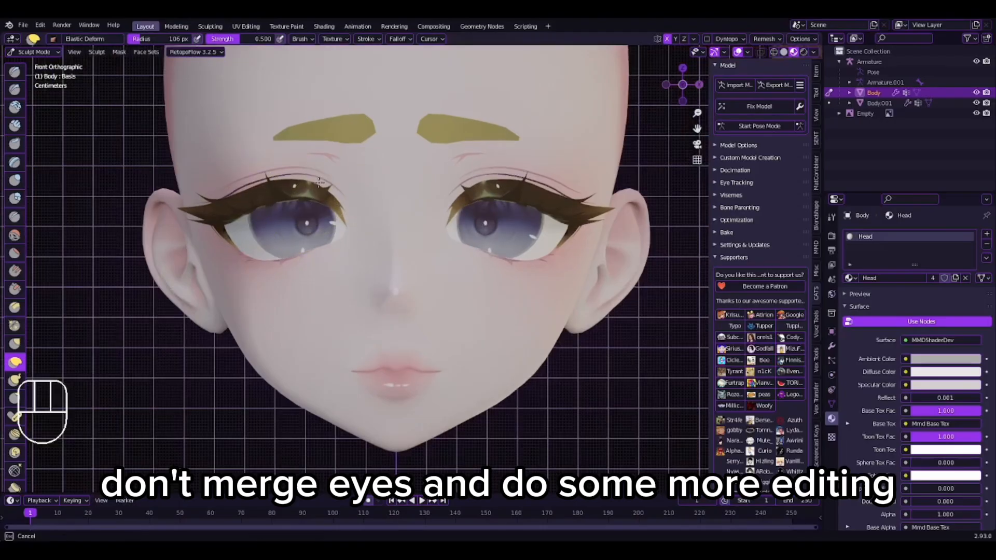
pyautogui.scroll(2, 317, 222)
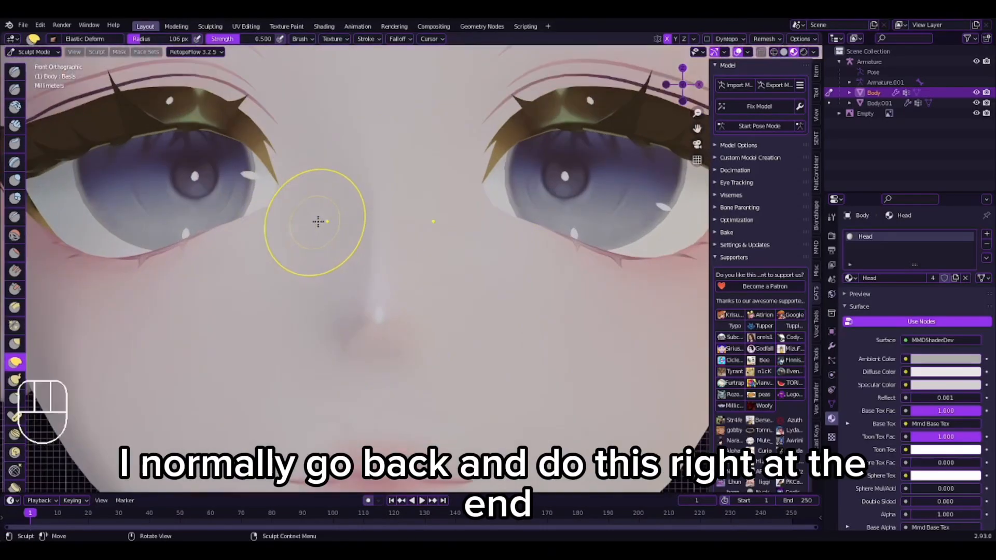
pyautogui.moveTo(485, 195); pyautogui.dragTo(491, 212)
pyautogui.scroll(-7, 522, 244)
pyautogui.scroll(3, 509, 242)
pyautogui.scroll(-2, 291, 278)
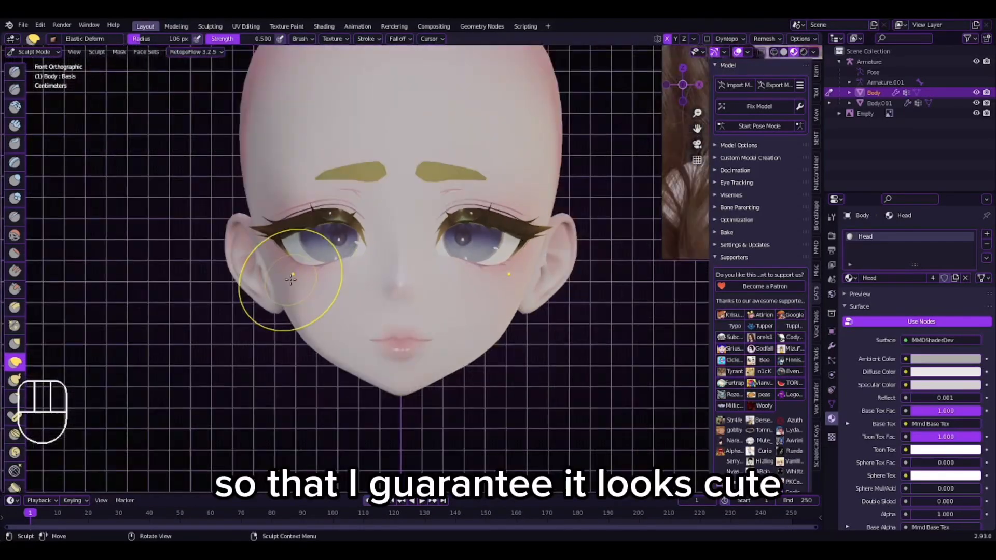
# Adjust the lower eye area of the head with Elastic Deform and compare the face with the doll reference.
pyautogui.moveTo(304, 255); pyautogui.dragTo(311, 244)
pyautogui.scroll(-5, 300, 223)
pyautogui.scroll(8, 311, 222)
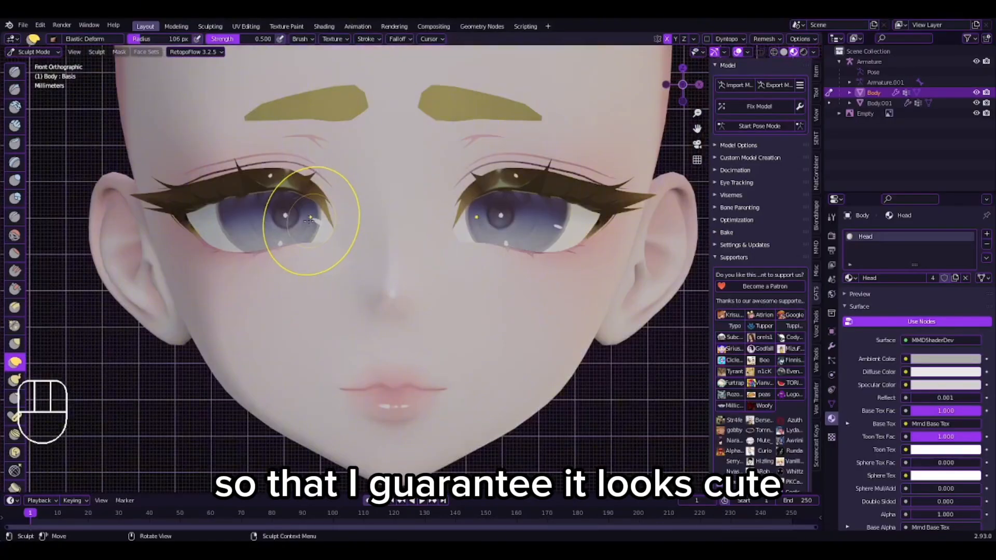
pyautogui.scroll(-5, 247, 273)
pyautogui.scroll(4, 356, 360)
pyautogui.moveTo(356, 360)
pyautogui.mouseDown(button='middle')
pyautogui.moveTo(282, 356)
pyautogui.moveTo(365, 361)
pyautogui.mouseUp(button='middle')
pyautogui.scroll(5, 365, 362)
pyautogui.scroll(-7, 362, 234)
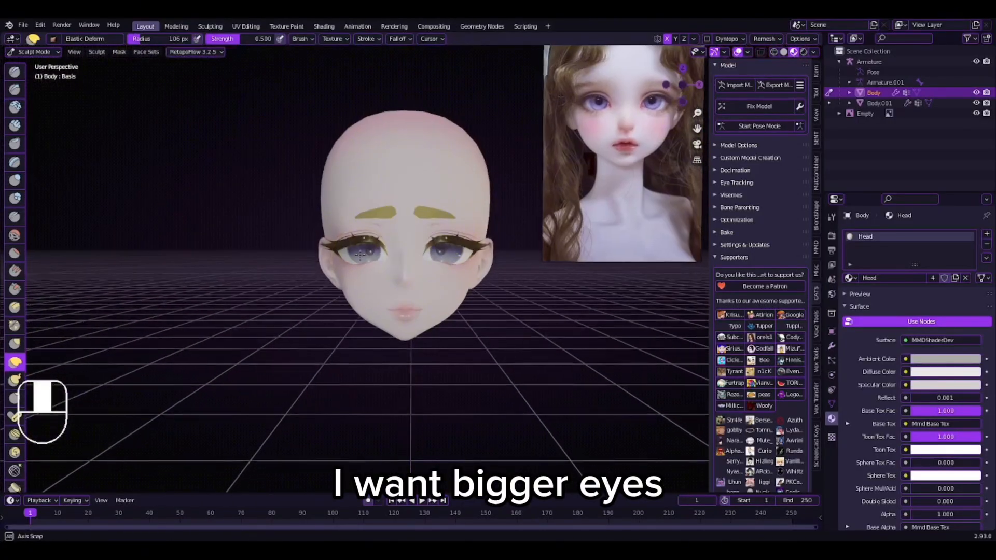
pyautogui.scroll(6, 130, 152)
# Switch to the iris mesh Body.001 in Sculpt Mode and reshape the irises' inner and outer edges with Elastic Deform.
pyautogui.click(52, 52)
pyautogui.click(48, 64)
pyautogui.click(300, 234)
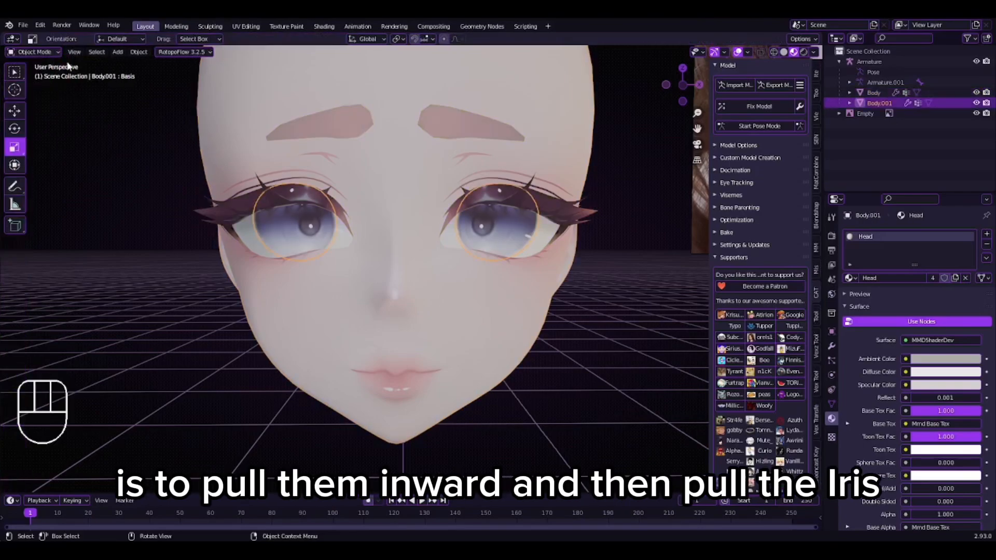
pyautogui.click(30, 89)
pyautogui.scroll(4, 245, 166)
pyautogui.scroll(-1, 295, 200)
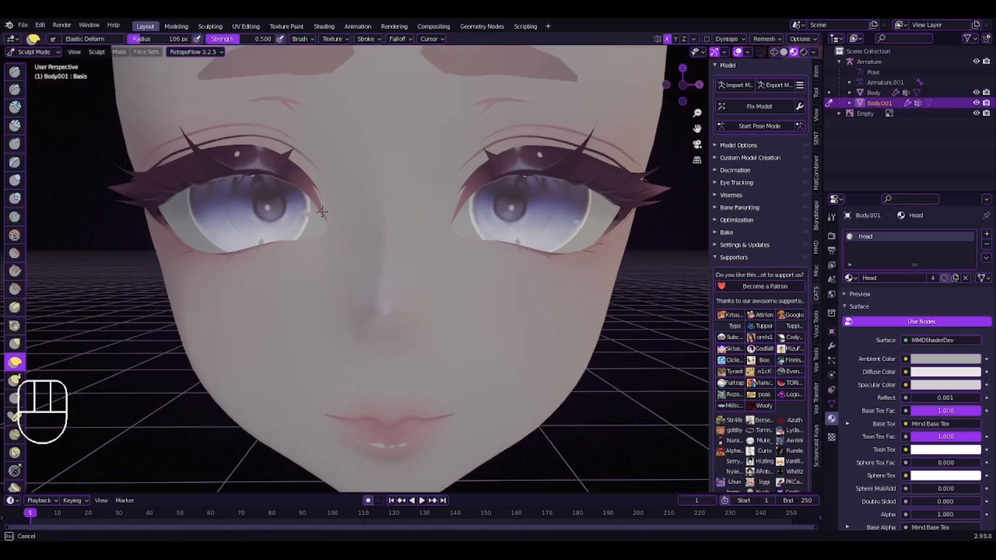
pyautogui.moveTo(299, 243); pyautogui.dragTo(300, 244)
pyautogui.scroll(3, 299, 219)
pyautogui.moveTo(190, 195); pyautogui.dragTo(172, 188)
pyautogui.scroll(-7, 164, 186)
pyautogui.moveTo(207, 212); pyautogui.dragTo(275, 204, button='middle')
pyautogui.scroll(-3, 231, 215)
# Return to the head mesh Body in Sculpt Mode and show it from the front beside the doll reference.
pyautogui.click(52, 52)
pyautogui.click(48, 64)
pyautogui.click(218, 172)
pyautogui.scroll(-4, 267, 198)
pyautogui.scroll(3, 275, 204)
pyautogui.click(682, 84)
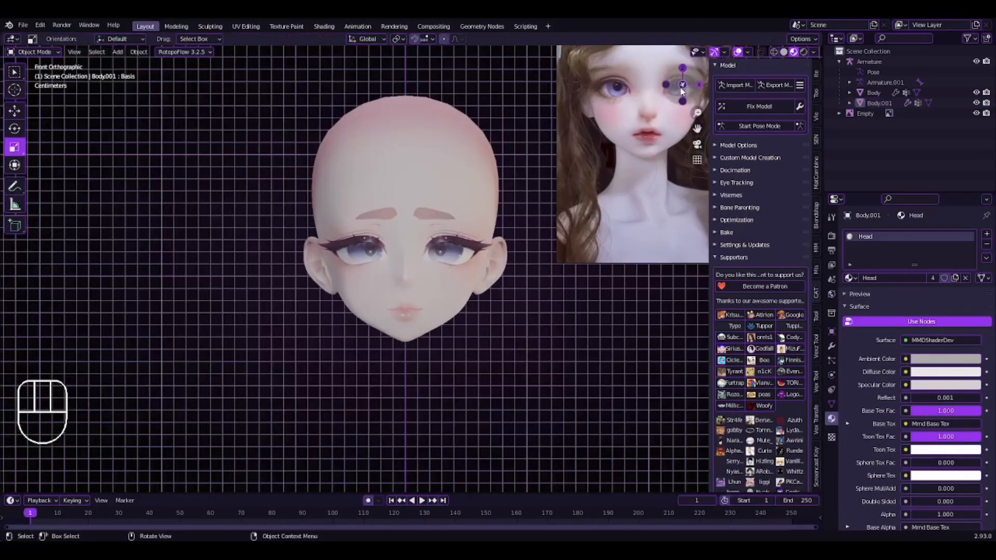
pyautogui.scroll(3, 467, 290)
pyautogui.click(332, 333)
pyautogui.click(36, 86)
pyautogui.moveTo(156, 218)
pyautogui.mouseDown(button='middle')
pyautogui.moveTo(189, 251)
pyautogui.moveTo(231, 360)
pyautogui.mouseUp(button='middle')
pyautogui.moveTo(497, 322); pyautogui.dragTo(454, 337, button='middle')
pyautogui.click(683, 84)
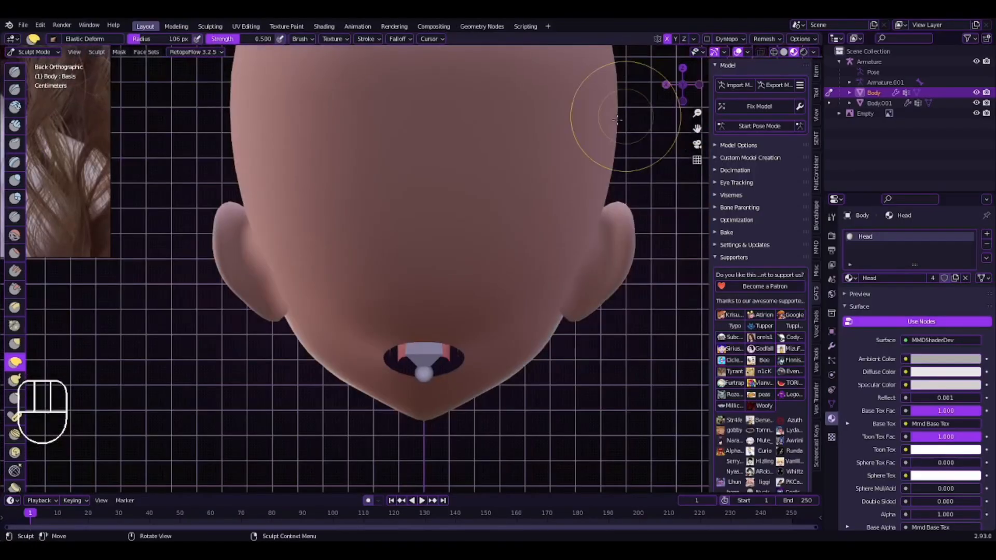
pyautogui.click(683, 84)
pyautogui.scroll(-4, 278, 325)
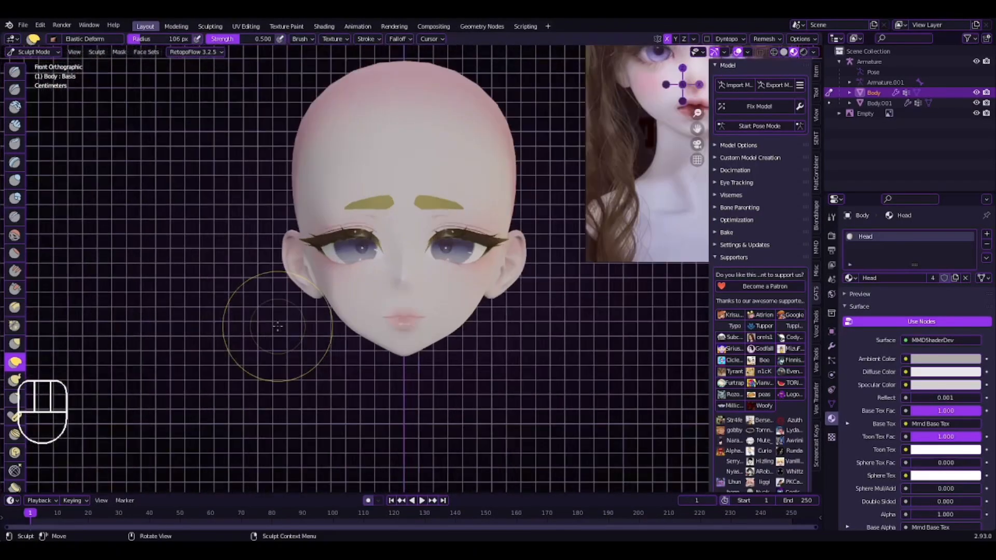
pyautogui.scroll(-4, 330, 317)
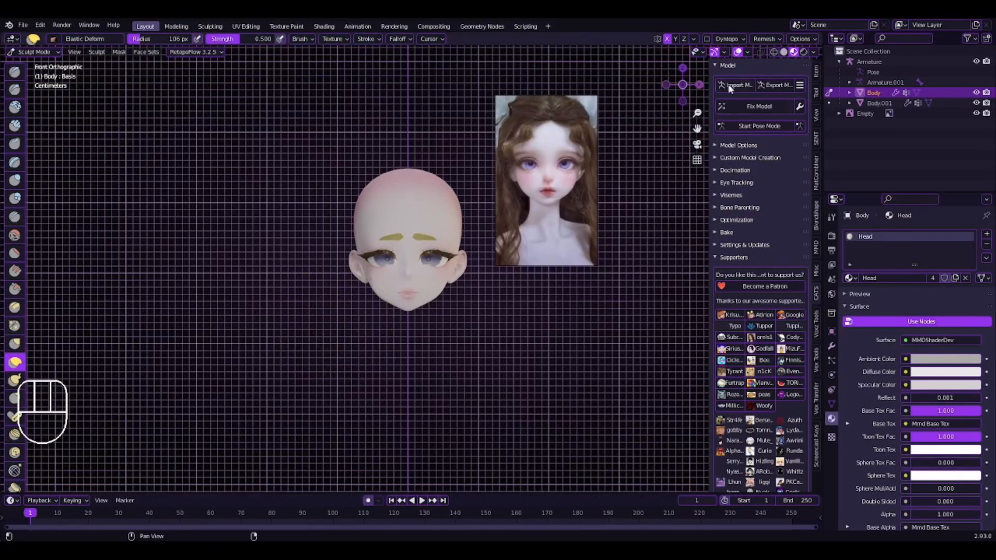
# Hide the viewport overlays and refine the lower cheeks and jawline with Elastic Deform.
pyautogui.click(738, 52)
pyautogui.click(738, 53)
pyautogui.click(739, 53)
pyautogui.scroll(8, 374, 363)
pyautogui.moveTo(312, 413)
pyautogui.mouseDown()
pyautogui.moveTo(302, 413)
pyautogui.moveTo(334, 396)
pyautogui.mouseUp()
pyautogui.scroll(-5, 333, 396)
pyautogui.scroll(3, 356, 377)
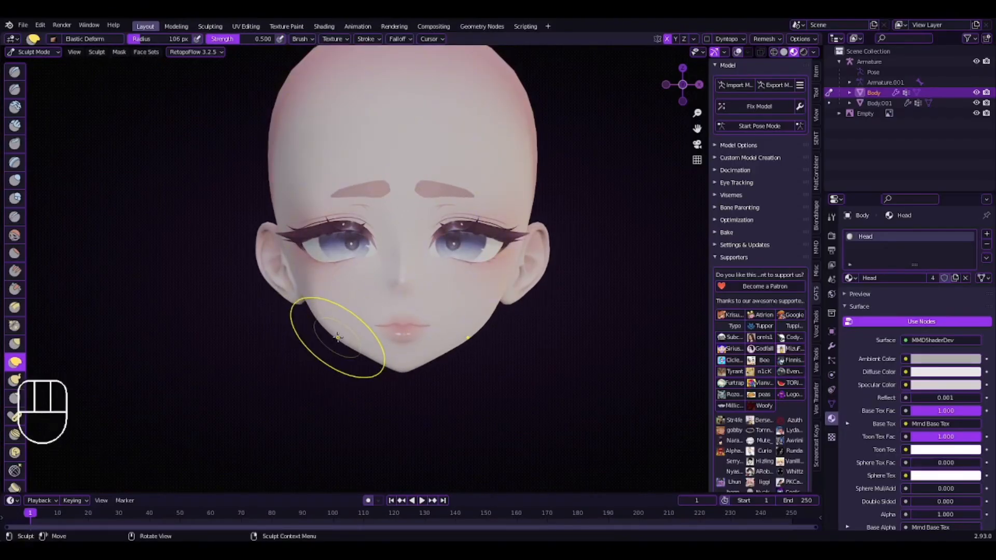
pyautogui.scroll(2, 337, 337)
pyautogui.scroll(-4, 311, 399)
pyautogui.scroll(3, 301, 389)
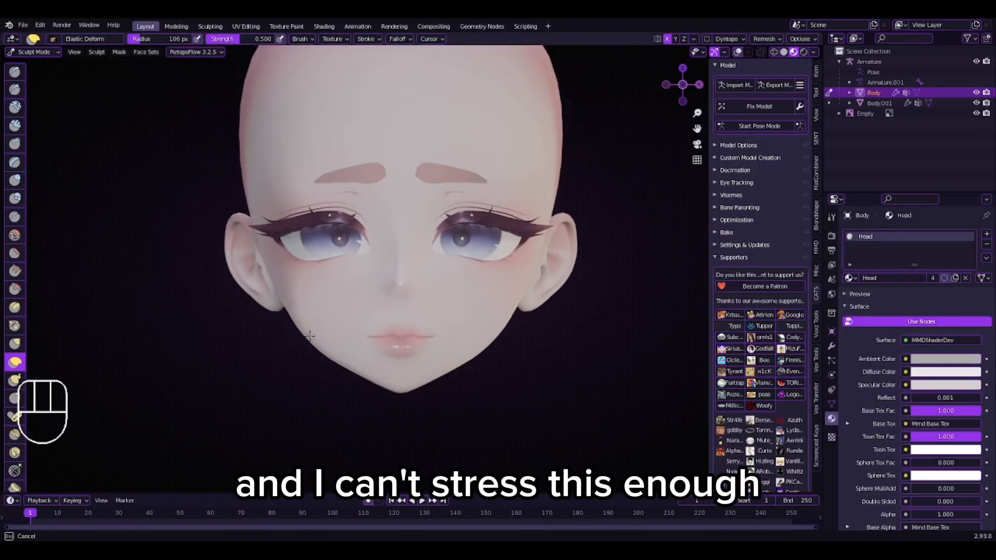
pyautogui.scroll(-4, 306, 335)
pyautogui.scroll(4, 326, 298)
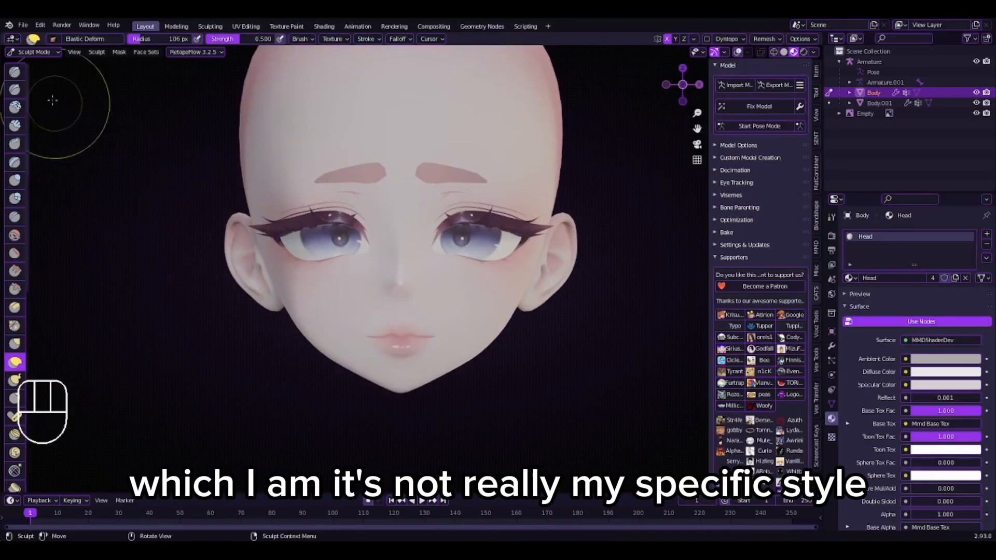
# In Object Mode, show the overlays again and join the iris mesh Body.001 into the head mesh Body.
pyautogui.click(34, 52)
pyautogui.click(34, 64)
pyautogui.click(737, 52)
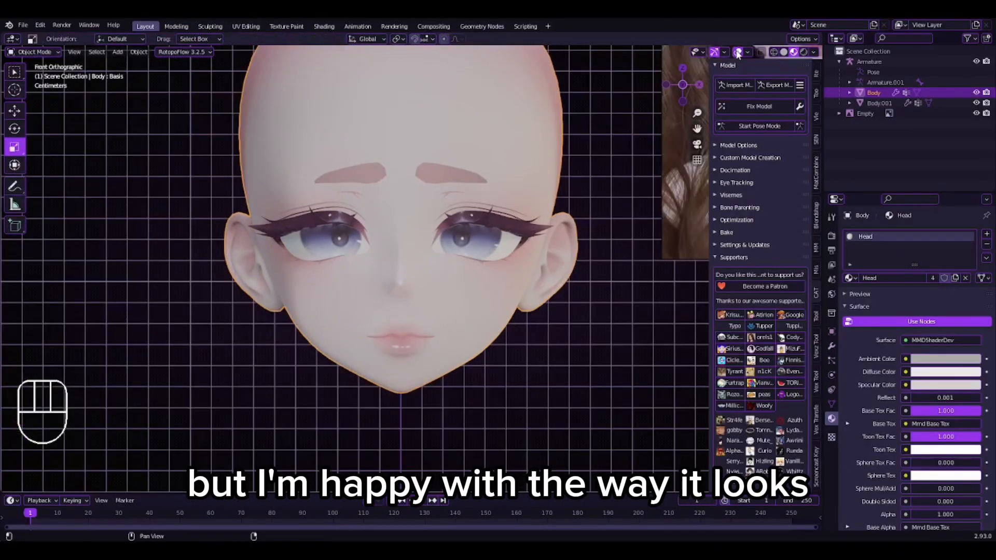
pyautogui.scroll(2, 554, 205)
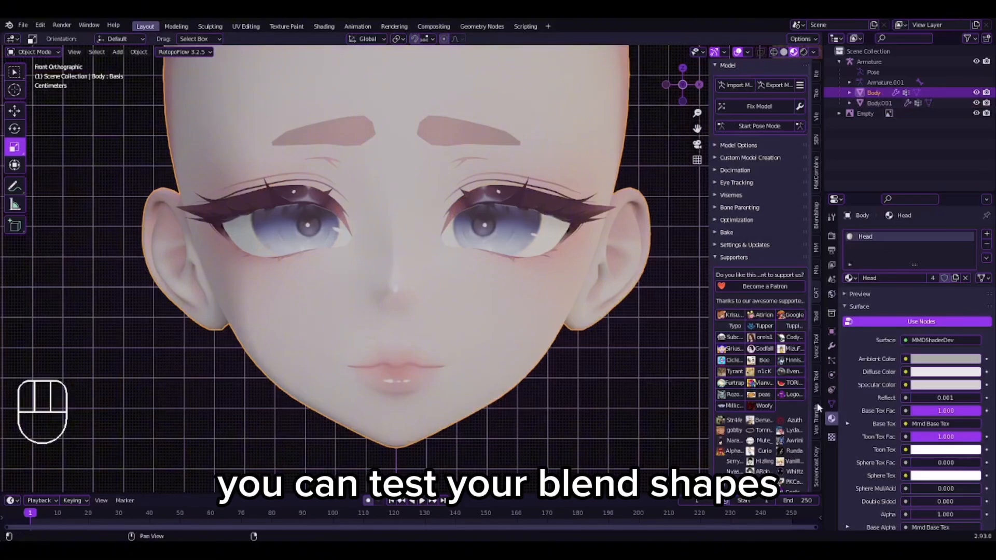
pyautogui.click(831, 404)
pyautogui.click(877, 372)
pyautogui.click(508, 236)
pyautogui.keyDown('shift'); pyautogui.click(459, 320); pyautogui.keyUp('shift')
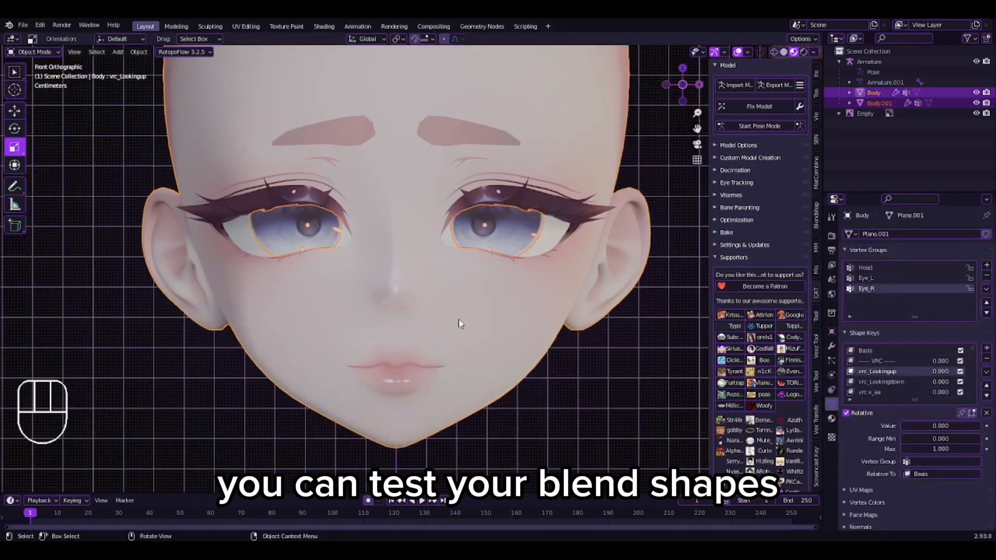
pyautogui.hotkey('ctrl', 'j')
# Test the vrc.v_aa shape key, and set Eyes - Blink to 1.000 to examine the closed eyelids.
pyautogui.scroll(-3, 884, 368)
pyautogui.click(876, 361)
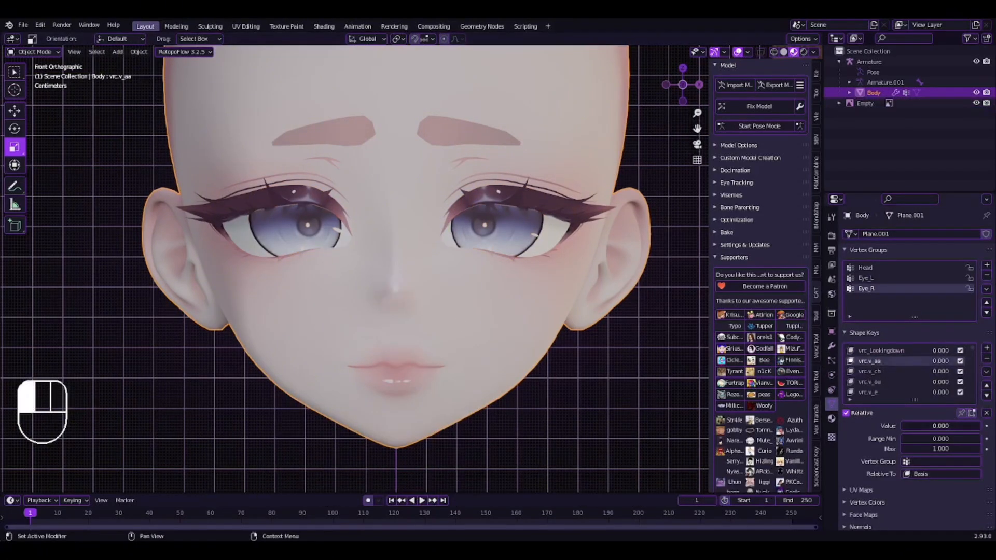
pyautogui.moveTo(906, 426)
pyautogui.mouseDown()
pyautogui.moveTo(979, 426)
pyautogui.moveTo(902, 426)
pyautogui.mouseUp()
pyautogui.scroll(-4, 882, 371)
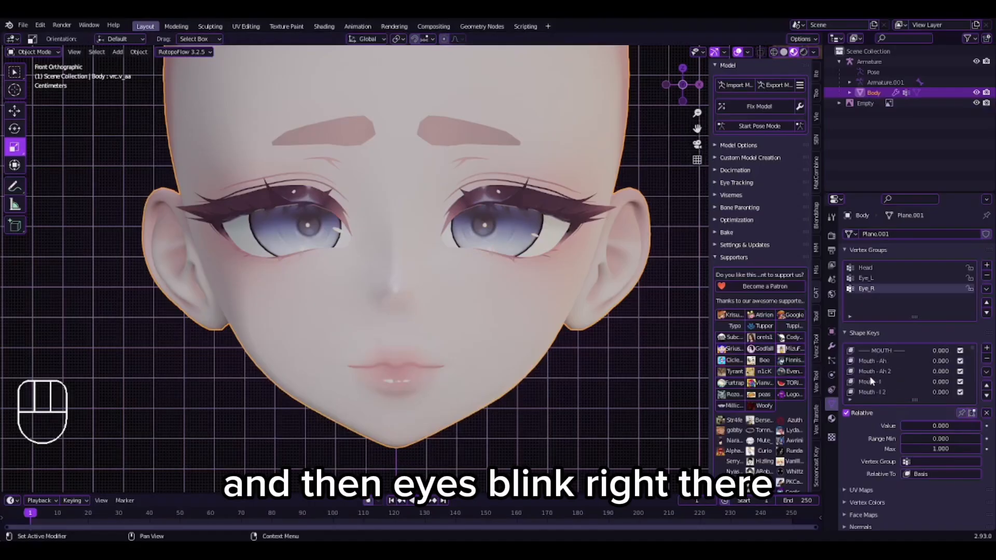
pyautogui.scroll(-1, 865, 381)
pyautogui.click(877, 361)
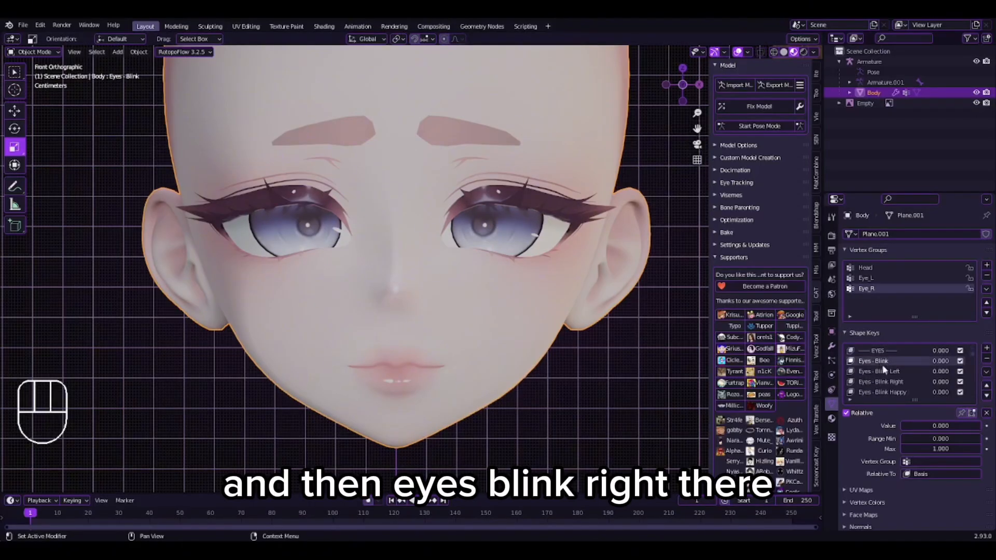
pyautogui.moveTo(907, 426); pyautogui.dragTo(979, 426)
pyautogui.moveTo(665, 346); pyautogui.dragTo(430, 327, button='middle')
pyautogui.scroll(4, 433, 326)
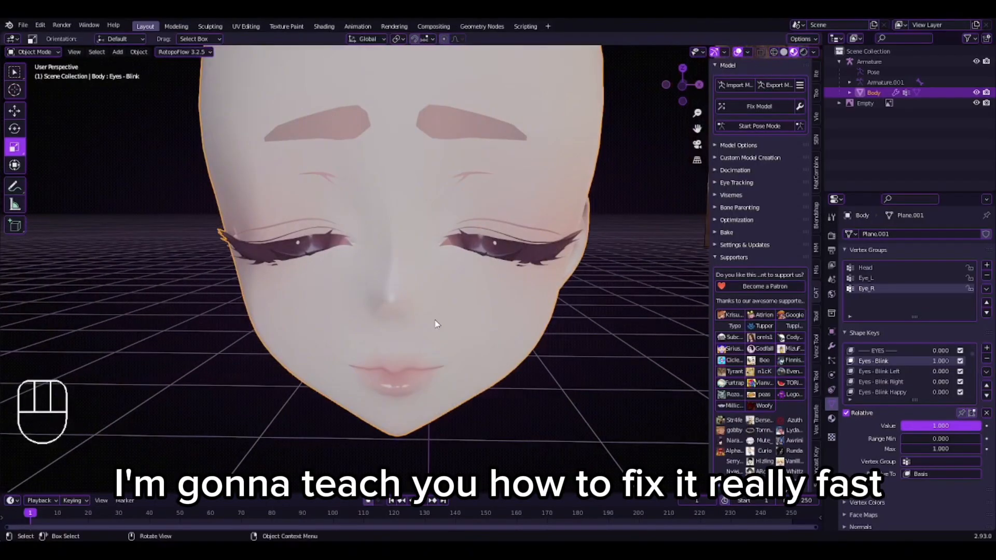
# In Edit Mode with the Basis shape key active, separate the linked eyelash pieces of both eyes into their own object.
pyautogui.click(32, 52)
pyautogui.click(31, 63)
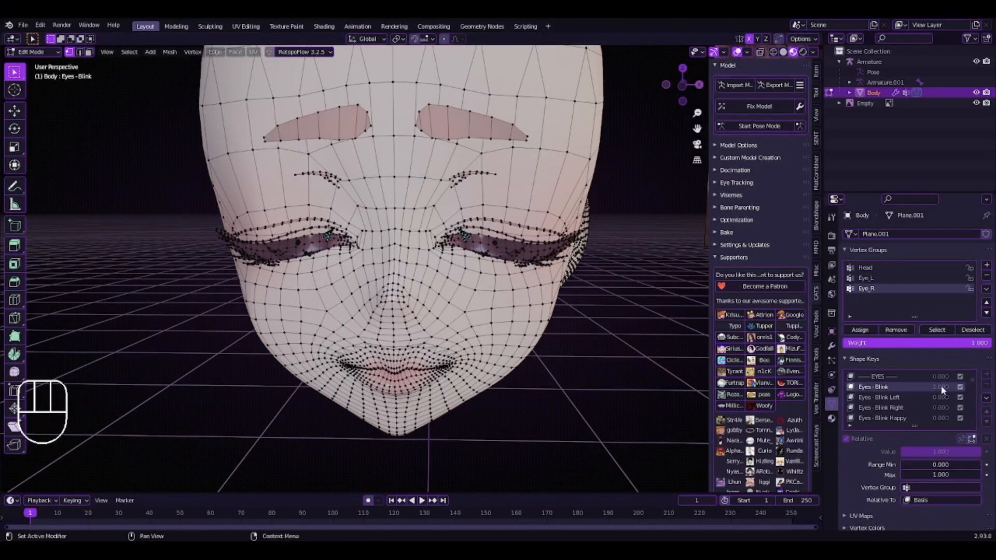
pyautogui.scroll(5, 941, 385)
pyautogui.click(876, 377)
pyautogui.scroll(4, 270, 218)
pyautogui.moveTo(182, 150); pyautogui.dragTo(541, 151, button='middle')
pyautogui.press('l')
pyautogui.press('l')
pyautogui.press('l')
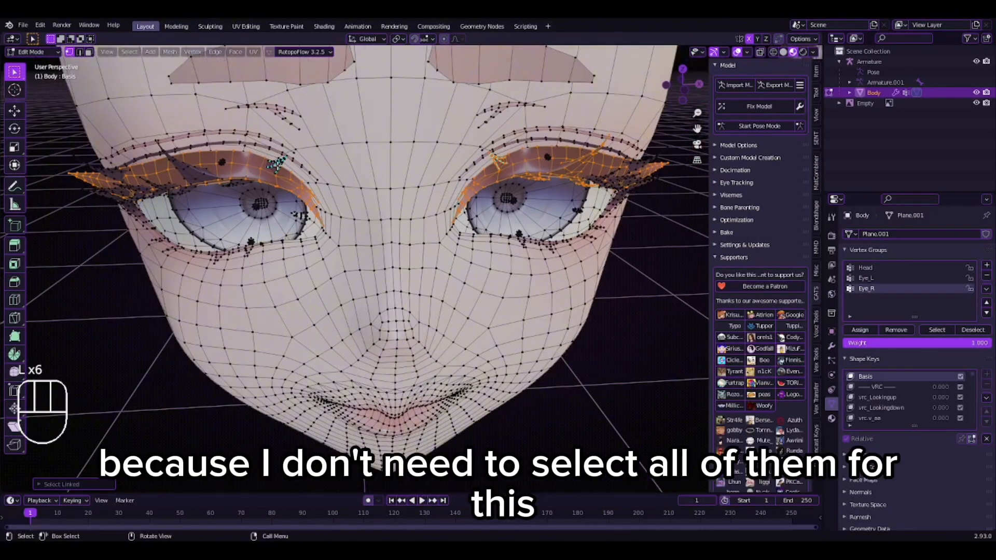
pyautogui.moveTo(335, 183); pyautogui.dragTo(363, 191, button='middle')
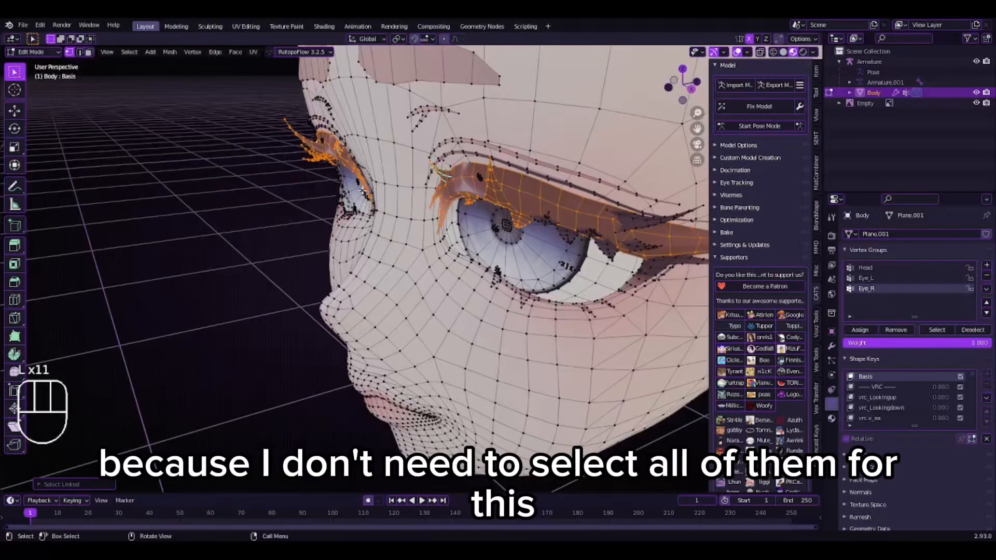
pyautogui.press('l')
pyautogui.moveTo(565, 237); pyautogui.dragTo(687, 241, button='middle')
pyautogui.press('l')
pyautogui.moveTo(513, 269); pyautogui.dragTo(437, 283, button='middle')
pyautogui.rightClick(437, 283)
pyautogui.moveTo(384, 259)
pyautogui.click(480, 259)
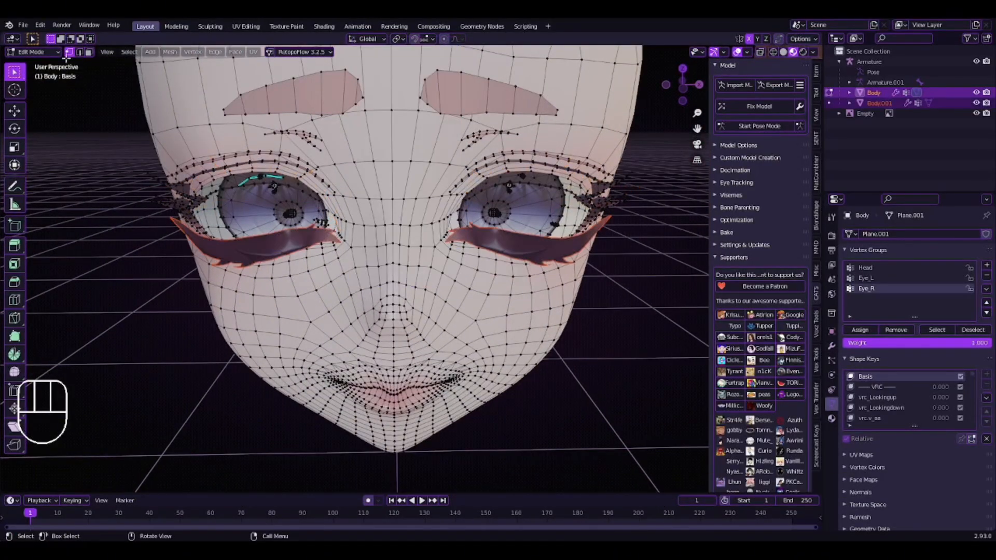
# In Object Mode, select only the head mesh Body and open it in Sculpt Mode to examine the closed eyelids and lashes.
pyautogui.press('Tab')
pyautogui.moveTo(161, 124); pyautogui.dragTo(223, 145, button='middle')
pyautogui.scroll(4, 249, 171)
pyautogui.moveTo(277, 181)
pyautogui.mouseDown(button='middle')
pyautogui.moveTo(258, 182)
pyautogui.moveTo(282, 192)
pyautogui.mouseUp(button='middle')
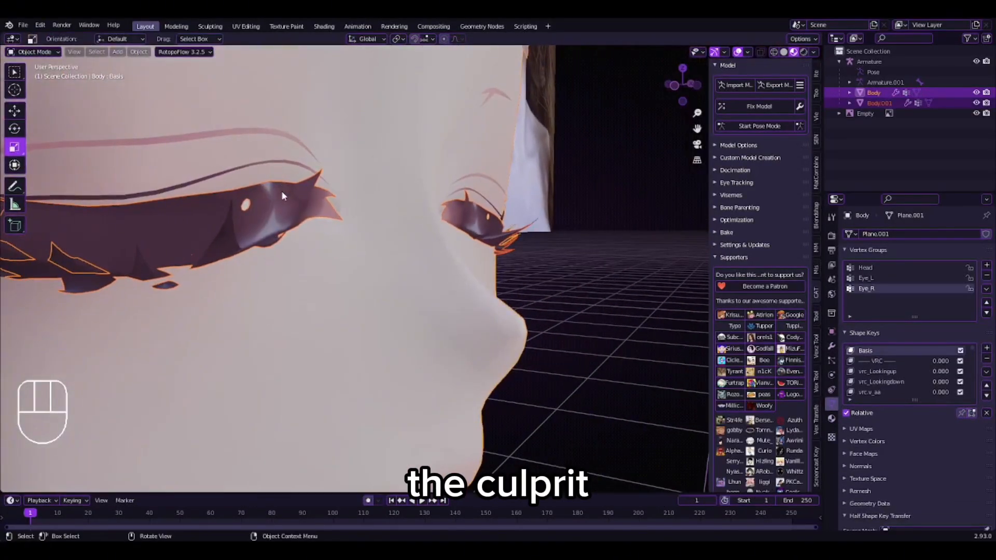
pyautogui.click(877, 103)
pyautogui.click(879, 95)
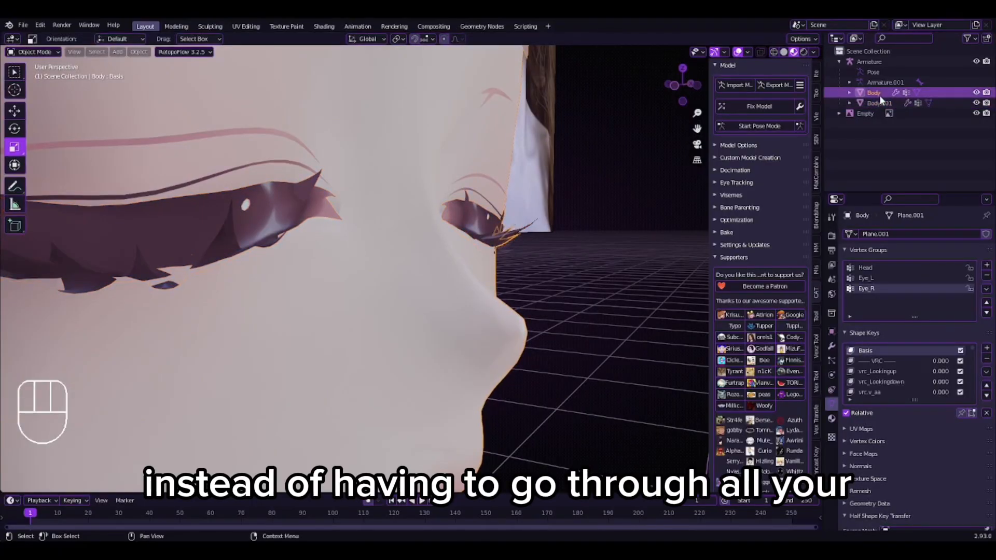
pyautogui.scroll(-3, 363, 219)
pyautogui.moveTo(363, 219); pyautogui.dragTo(311, 213, button='middle')
pyautogui.click(32, 52)
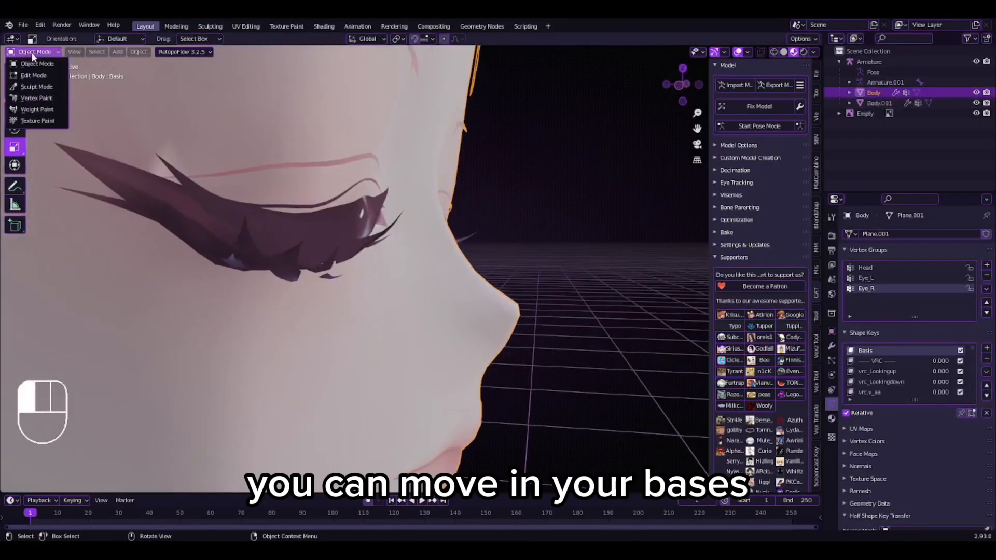
pyautogui.click(27, 83)
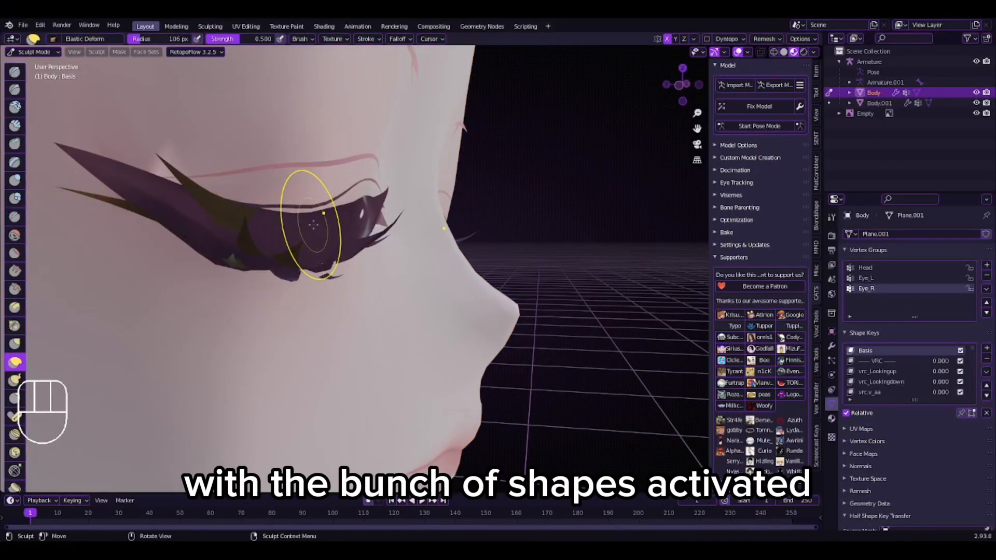
pyautogui.moveTo(321, 221)
pyautogui.mouseDown(button='middle')
pyautogui.moveTo(231, 252)
pyautogui.moveTo(161, 186)
pyautogui.mouseUp(button='middle')
pyautogui.scroll(-6, 213, 236)
pyautogui.scroll(4, 161, 186)
# In Object Mode, join the separated eyelash mesh Body.001 back into the head mesh Body.
pyautogui.click(43, 53)
pyautogui.click(47, 63)
pyautogui.scroll(2, 251, 188)
pyautogui.click(252, 238)
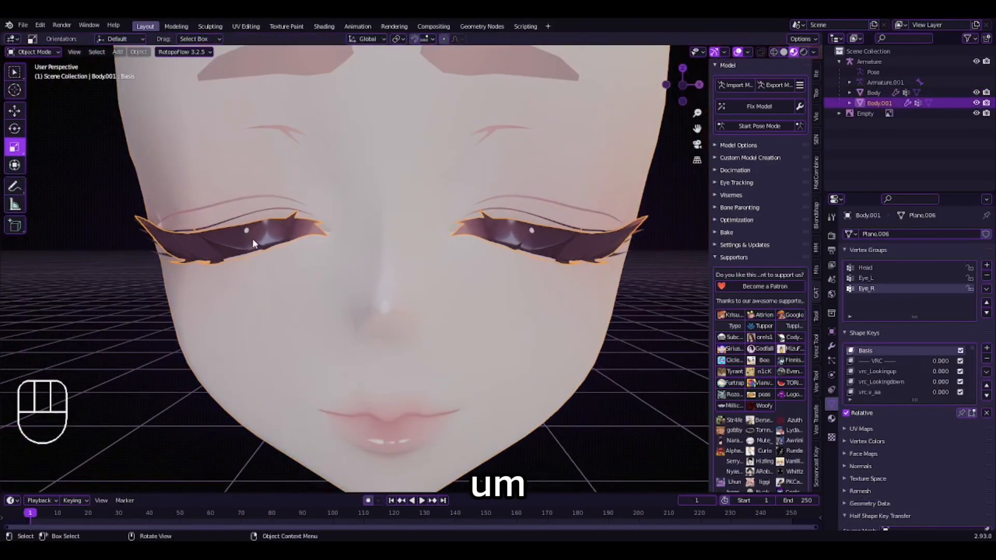
pyautogui.keyDown('shift'); pyautogui.click(276, 280); pyautogui.keyUp('shift')
pyautogui.rightClick(276, 279)
pyautogui.click(325, 253)
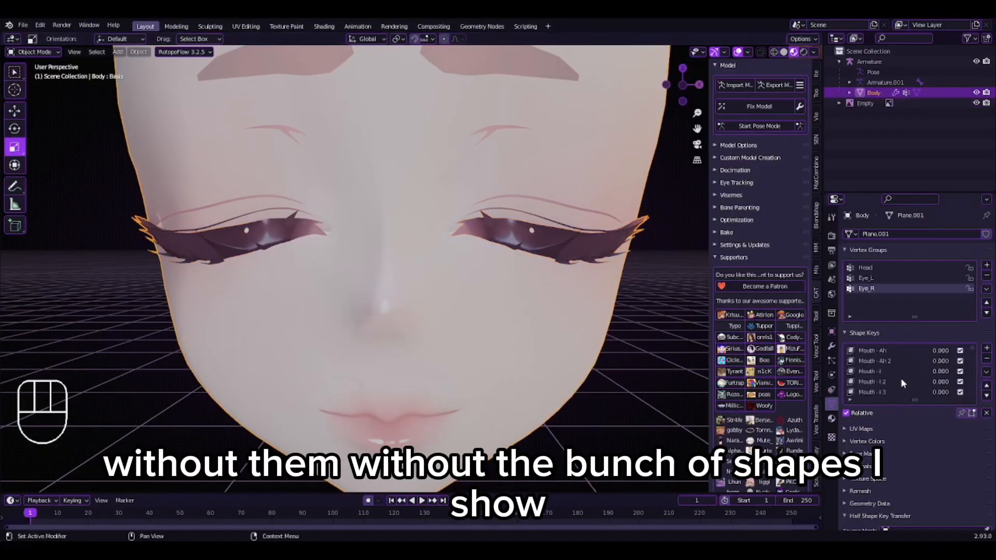
# Reset the Eyes - Blink shape key to 0.000 and examine the open-eyed face beside the doll reference.
pyautogui.scroll(-5, 900, 368)
pyautogui.click(892, 371)
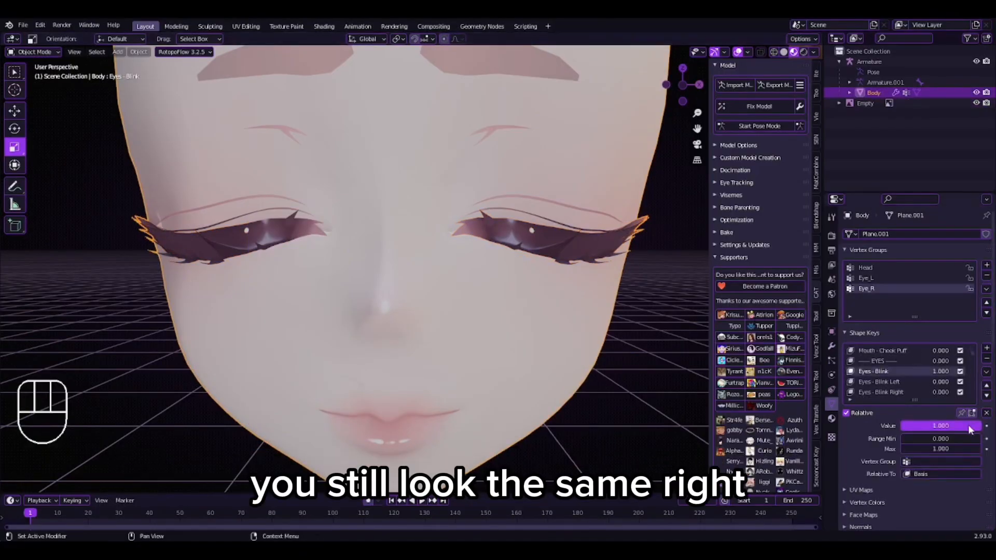
pyautogui.moveTo(969, 428); pyautogui.dragTo(902, 427)
pyautogui.scroll(-6, 529, 350)
pyautogui.scroll(5, 524, 349)
pyautogui.moveTo(544, 343); pyautogui.dragTo(536, 349, button='middle')
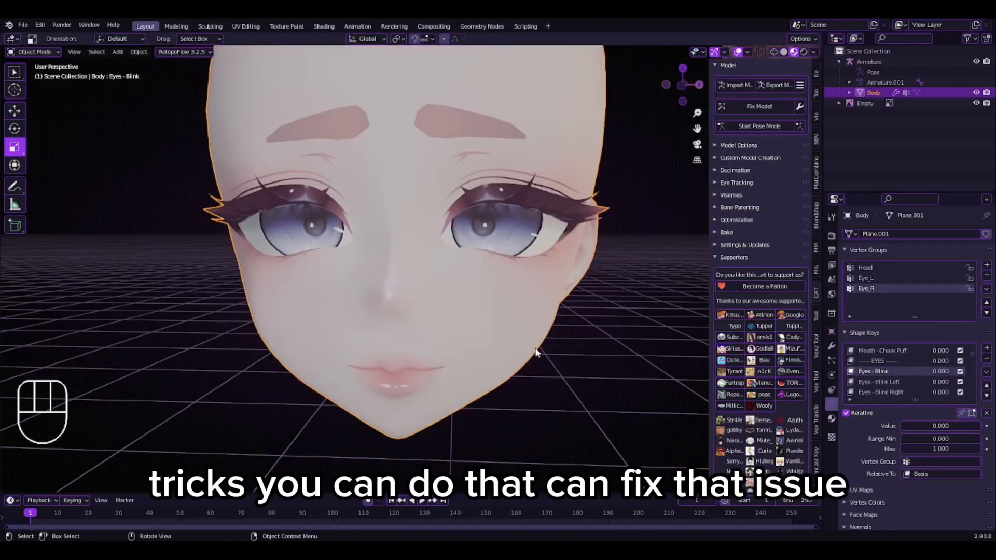
pyautogui.scroll(3, 532, 334)
pyautogui.moveTo(532, 334); pyautogui.dragTo(548, 315, button='middle')
pyautogui.scroll(4, 425, 317)
pyautogui.scroll(-7, 435, 315)
pyautogui.scroll(-3, 547, 301)
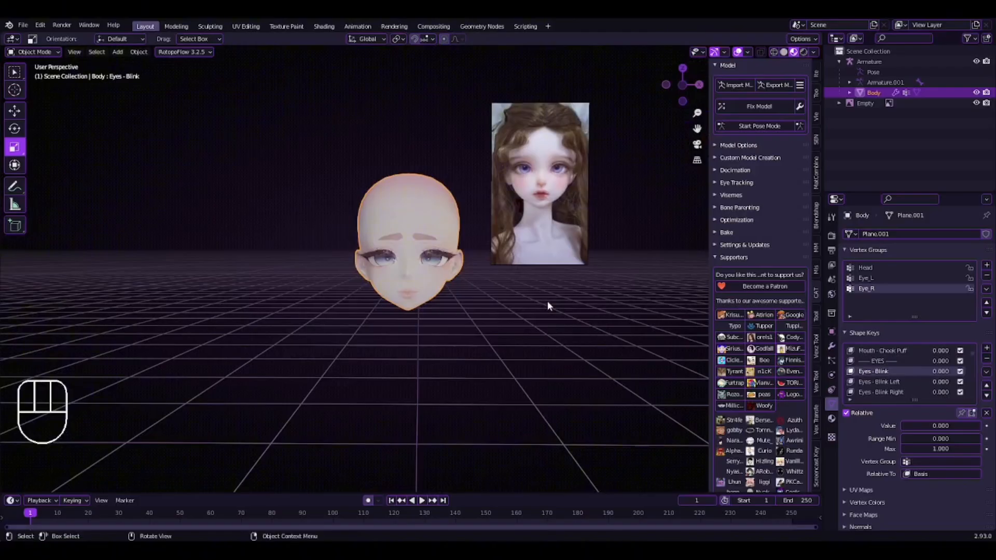
pyautogui.scroll(3, 546, 301)
pyautogui.press('KP_1')
pyautogui.scroll(6, 487, 228)
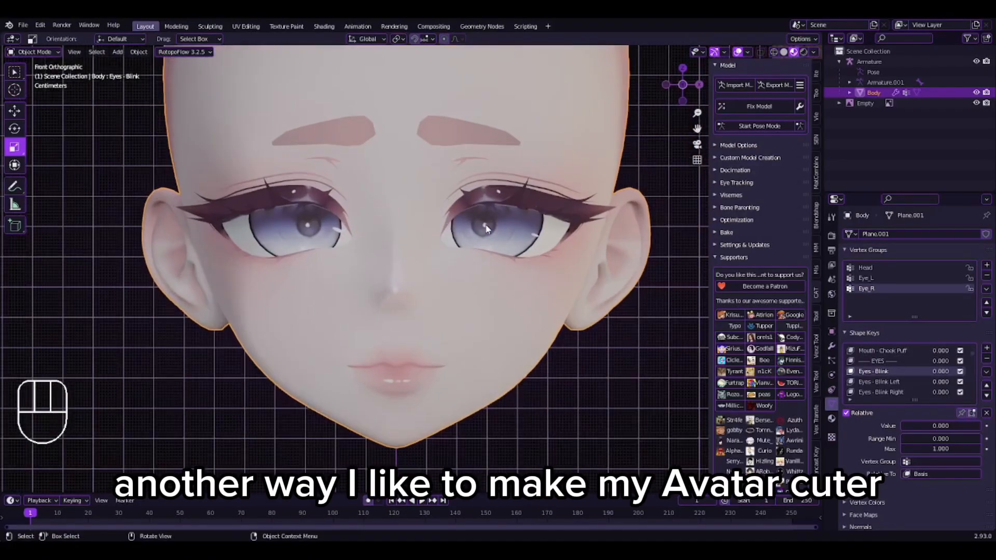
# In Sculpt Mode with the Basis shape key active, pull both eyes slightly inward toward the nose with Elastic Deform.
pyautogui.click(31, 89)
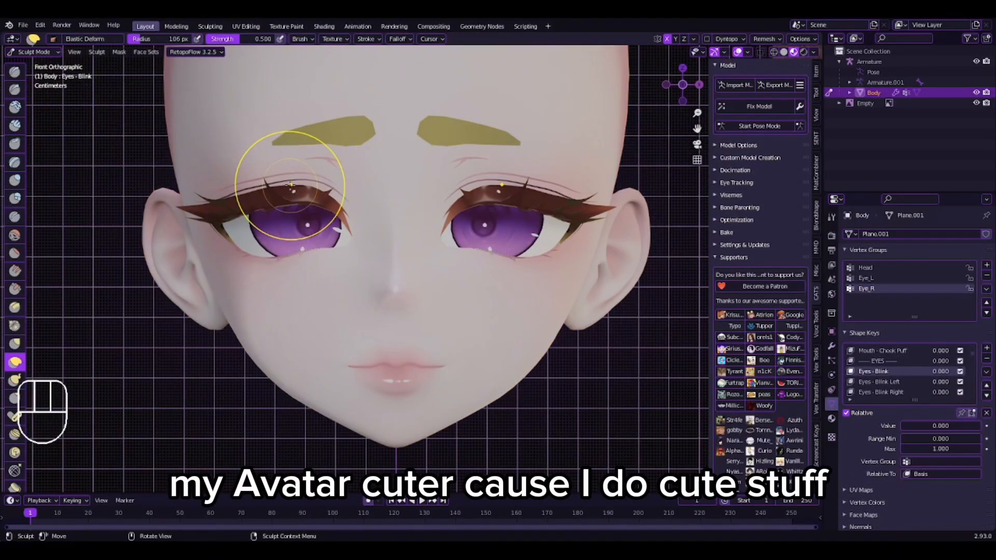
pyautogui.scroll(4, 363, 217)
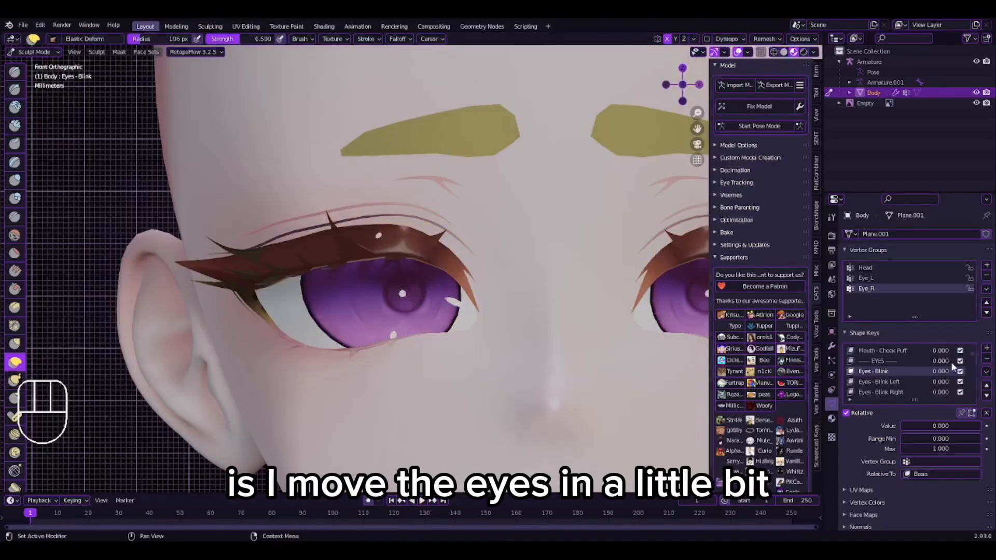
pyautogui.click(882, 351)
pyautogui.moveTo(415, 287); pyautogui.dragTo(426, 283)
pyautogui.scroll(-6, 428, 284)
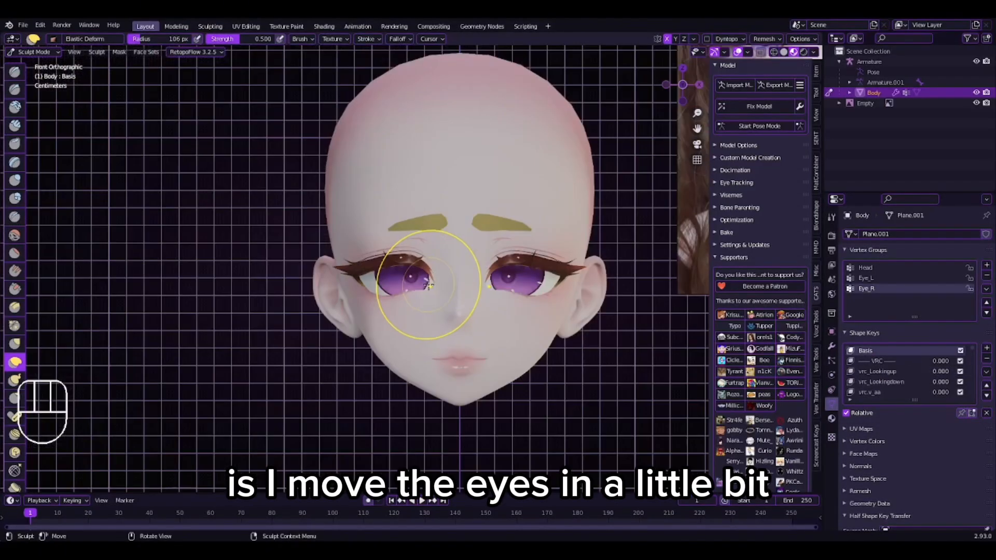
# Undo and redo the last inward eye adjustment to compare the face before and after it.
pyautogui.scroll(-3, 550, 289)
pyautogui.hotkey('ctrl', 'z')
pyautogui.scroll(11, 461, 285)
pyautogui.scroll(-8, 415, 303)
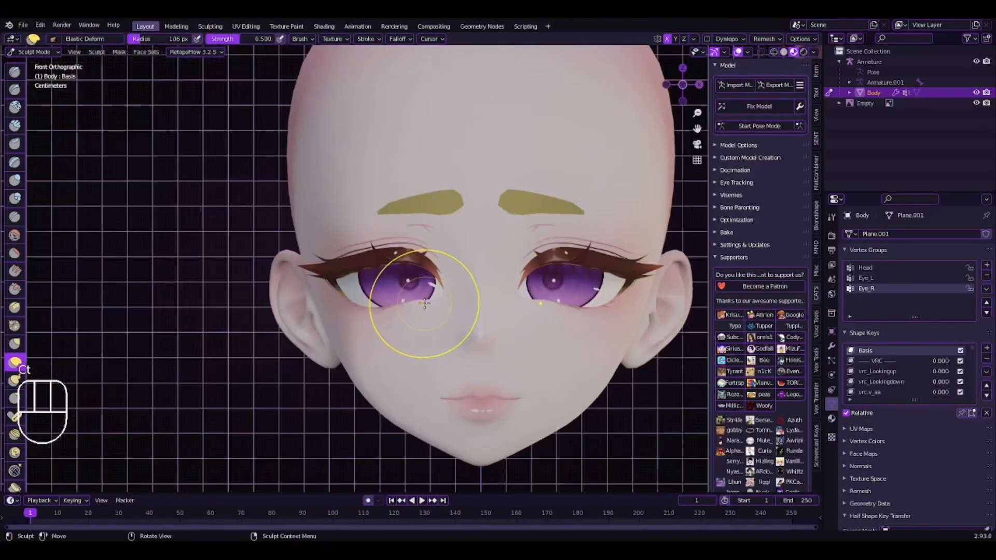
pyautogui.hotkey('shift', 'ctrl', 'z')
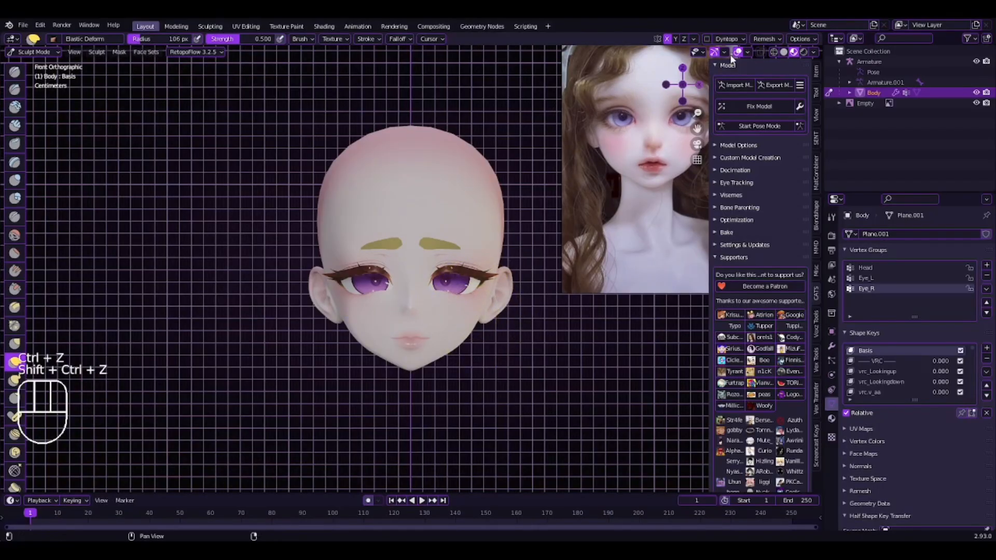
# Switch to Object Mode, deselect the head, and compare its eyes, nose and face shape with the doll reference.
pyautogui.click(25, 51)
pyautogui.click(33, 64)
pyautogui.click(188, 219)
pyautogui.scroll(-1, 210, 223)
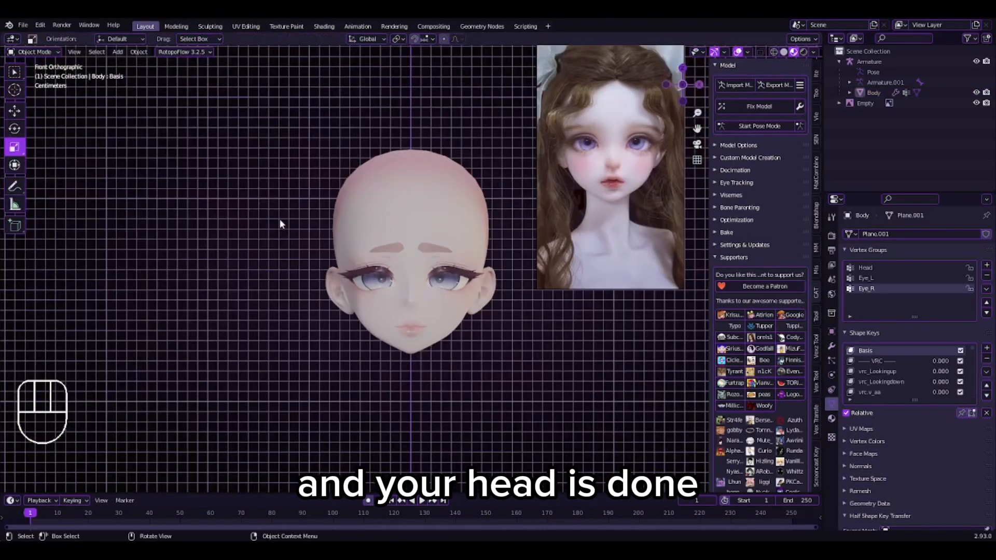
pyautogui.keyDown('shift'); pyautogui.moveTo(415, 218); pyautogui.dragTo(332, 268, button='middle'); pyautogui.keyUp('shift')
pyautogui.scroll(2, 332, 271)
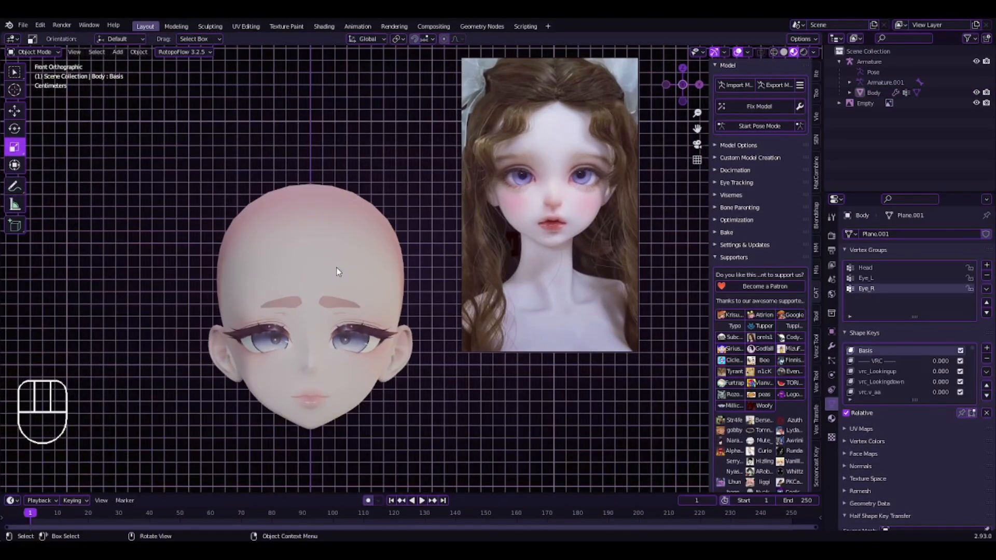
pyautogui.keyDown('shift'); pyautogui.moveTo(506, 276); pyautogui.dragTo(460, 266, button='middle'); pyautogui.keyUp('shift')
pyautogui.scroll(5, 391, 303)
pyautogui.scroll(-6, 460, 266)
pyautogui.keyDown('shift'); pyautogui.moveTo(342, 314); pyautogui.dragTo(439, 251, button='middle'); pyautogui.keyUp('shift')
pyautogui.scroll(4, 438, 251)
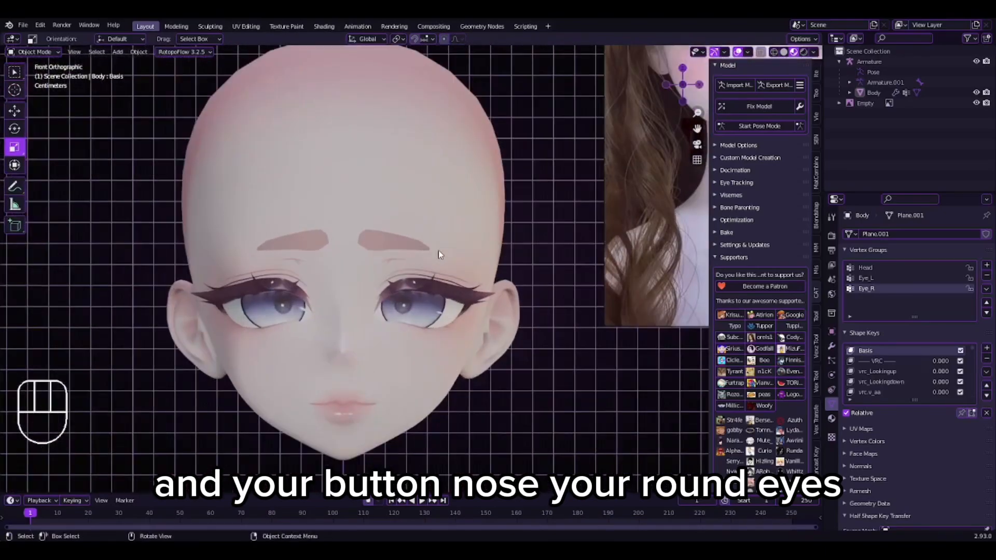
pyautogui.scroll(-5, 438, 251)
pyautogui.scroll(5, 437, 250)
# Reopen the head mesh Body in Sculpt Mode and make the eyes slightly rounder with Elastic Deform.
pyautogui.click(428, 257)
pyautogui.click(33, 53)
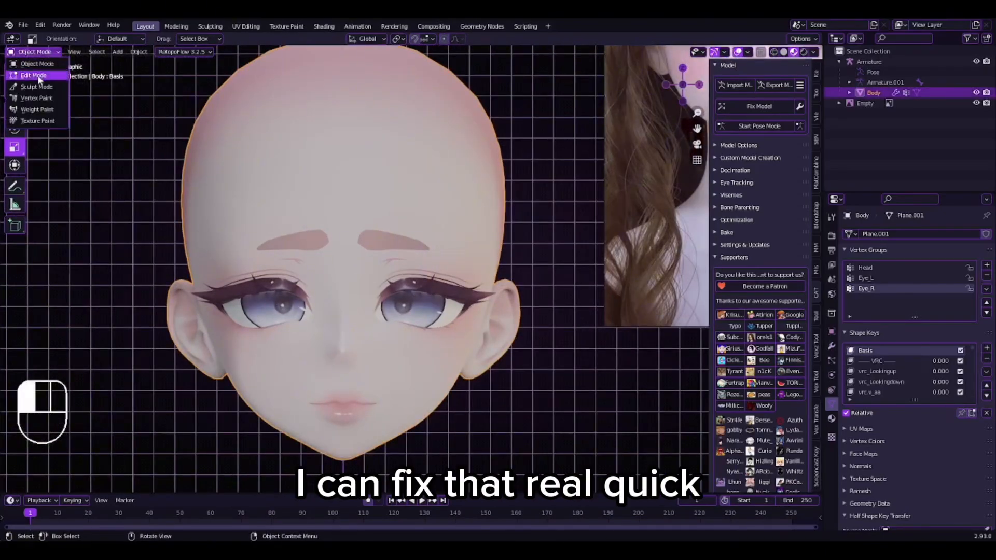
pyautogui.click(37, 87)
pyautogui.scroll(3, 334, 233)
pyautogui.scroll(-1, 448, 284)
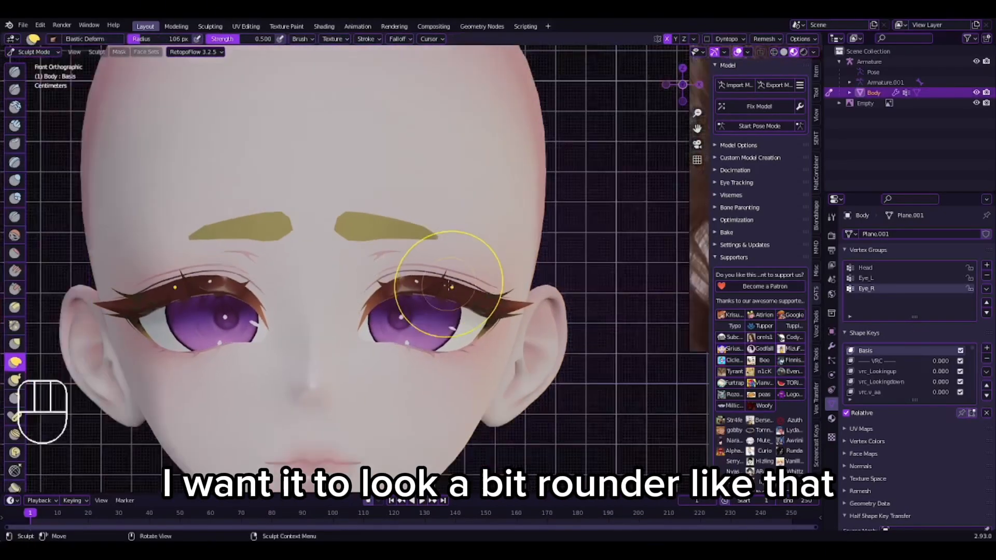
pyautogui.scroll(-5, 466, 282)
pyautogui.hotkey('ctrl', 'z')
pyautogui.hotkey('ctrl', 'shift', 'z')
pyautogui.scroll(5, 467, 267)
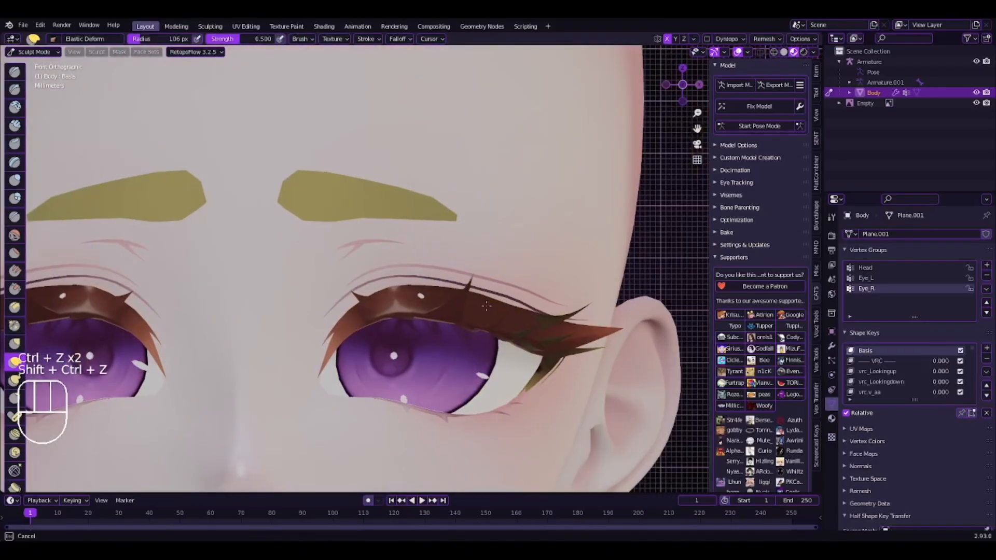
# Try to pull the outer part of the lower eyelids slightly downward with Elastic Deform.
pyautogui.scroll(-5, 493, 310)
pyautogui.scroll(5, 487, 304)
pyautogui.keyDown('shift'); pyautogui.moveTo(485, 304); pyautogui.dragTo(488, 250, button='middle'); pyautogui.keyUp('shift')
pyautogui.scroll(5, 489, 251)
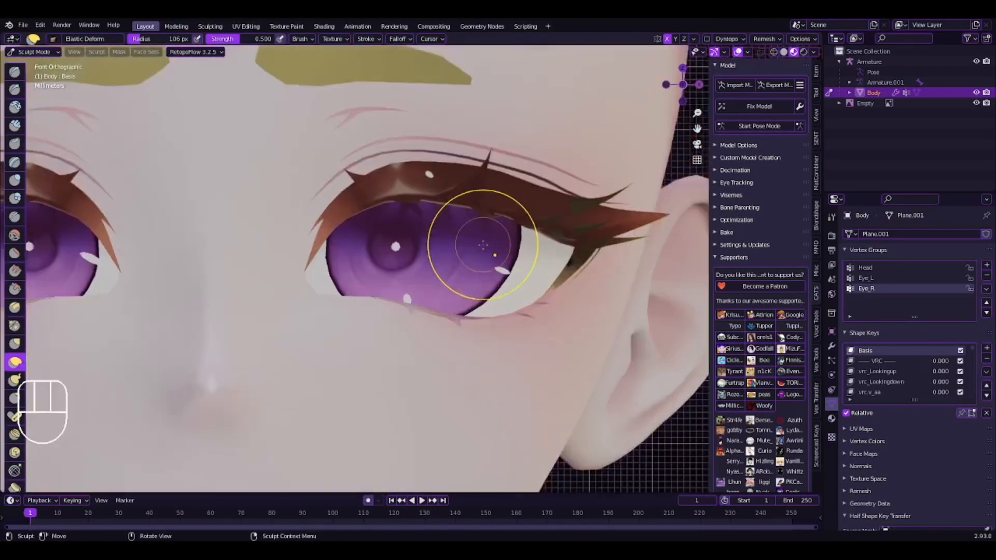
pyautogui.moveTo(459, 323); pyautogui.dragTo(461, 344)
pyautogui.scroll(-5, 419, 324)
pyautogui.hotkey('ctrl', 'z')
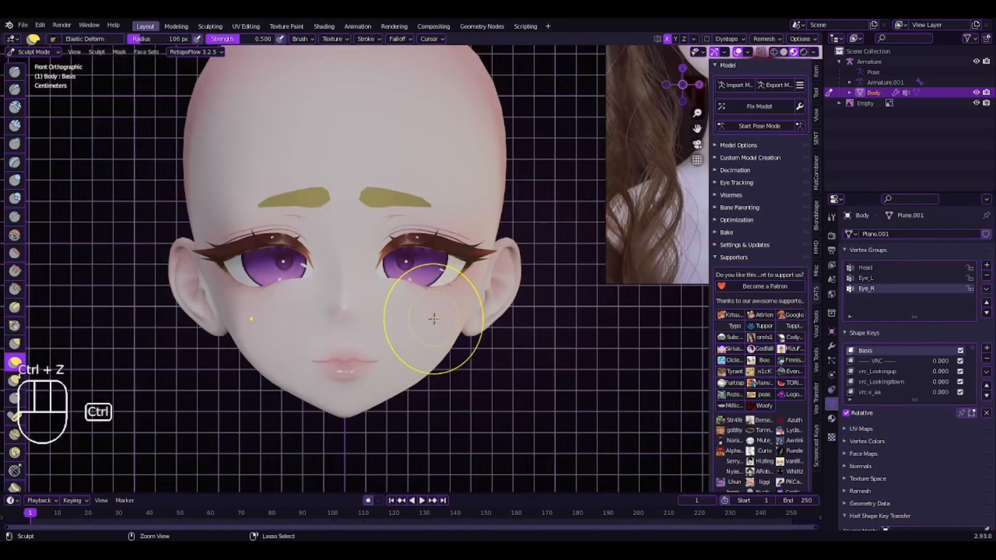
# Examine the eyes, lips and chin of the sculpted face up close in front view.
pyautogui.scroll(5, 364, 309)
pyautogui.scroll(-5, 438, 338)
pyautogui.scroll(3, 506, 352)
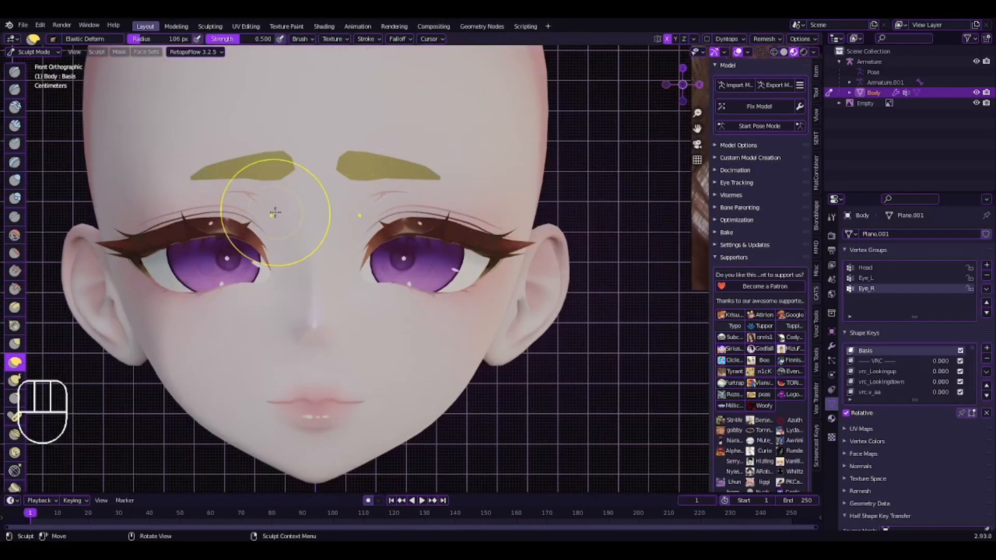
pyautogui.scroll(-5, 330, 275)
pyautogui.scroll(6, 287, 206)
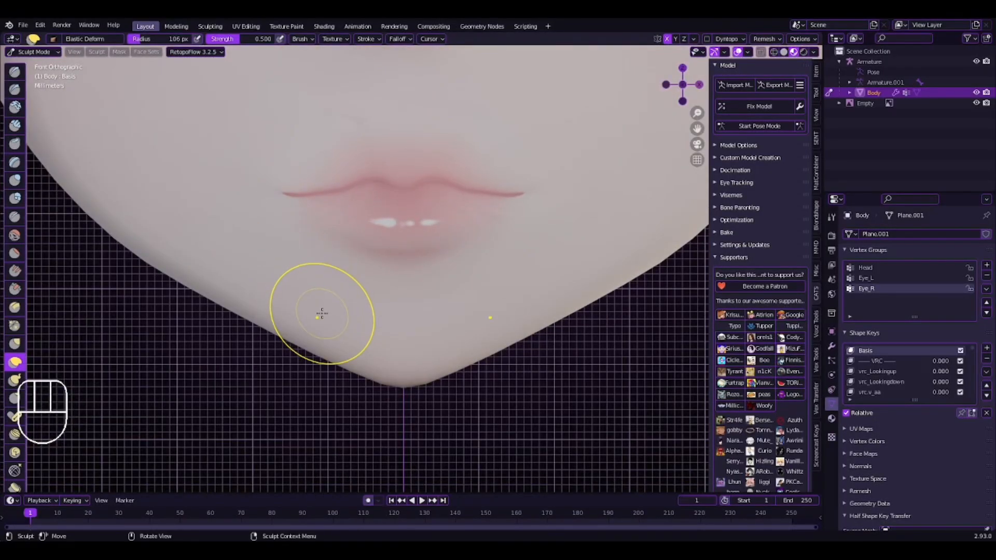
pyautogui.scroll(-7, 322, 313)
pyautogui.keyDown('shift'); pyautogui.moveTo(322, 314); pyautogui.dragTo(322, 418, button='middle'); pyautogui.keyUp('shift')
# Leave Sculpt Mode for Object Mode and deselect the head mesh.
pyautogui.click(35, 52)
pyautogui.click(45, 65)
pyautogui.click(138, 245)
pyautogui.scroll(-4, 138, 245)
pyautogui.scroll(2, 393, 253)
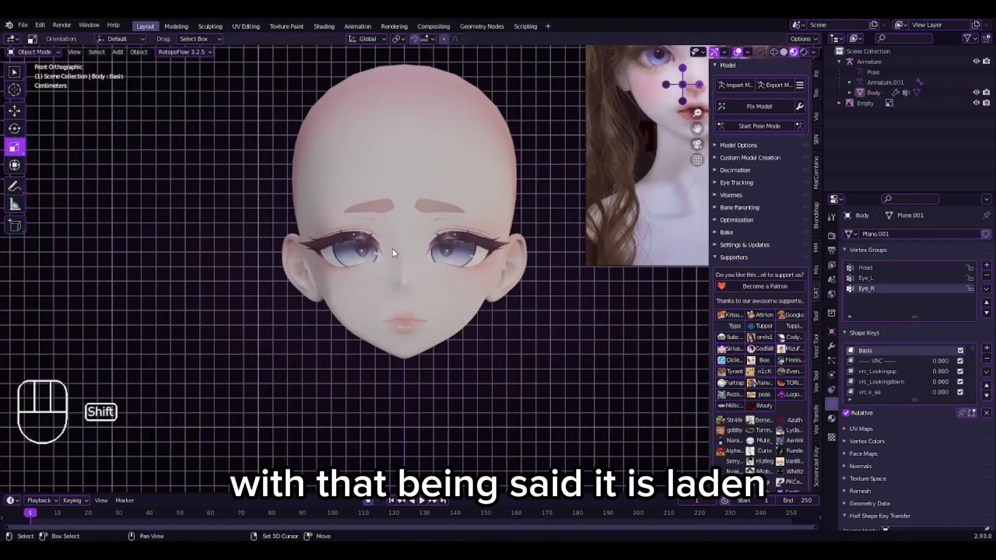
# Examine the finished head beside the doll reference from the front and from other angles.
pyautogui.keyDown('shift'); pyautogui.moveTo(392, 249); pyautogui.dragTo(286, 333, button='middle'); pyautogui.keyUp('shift')
pyautogui.scroll(-3, 286, 333)
pyautogui.keyDown('shift'); pyautogui.moveTo(341, 318); pyautogui.dragTo(564, 308, button='middle'); pyautogui.keyUp('shift')
pyautogui.scroll(2, 316, 330)
pyautogui.scroll(-4, 371, 302)
pyautogui.scroll(7, 491, 260)
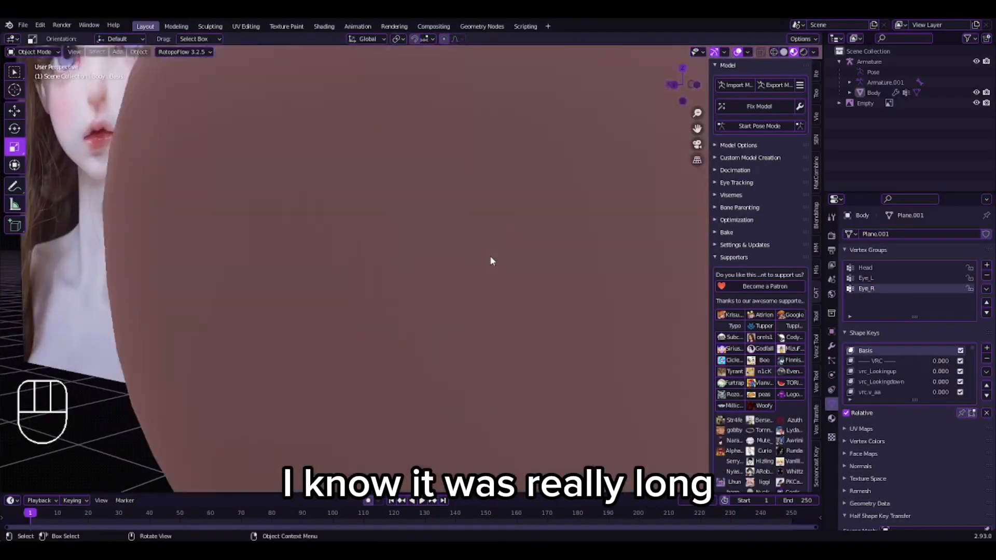
pyautogui.moveTo(491, 259); pyautogui.dragTo(345, 275, button='middle')
pyautogui.scroll(-11, 346, 276)
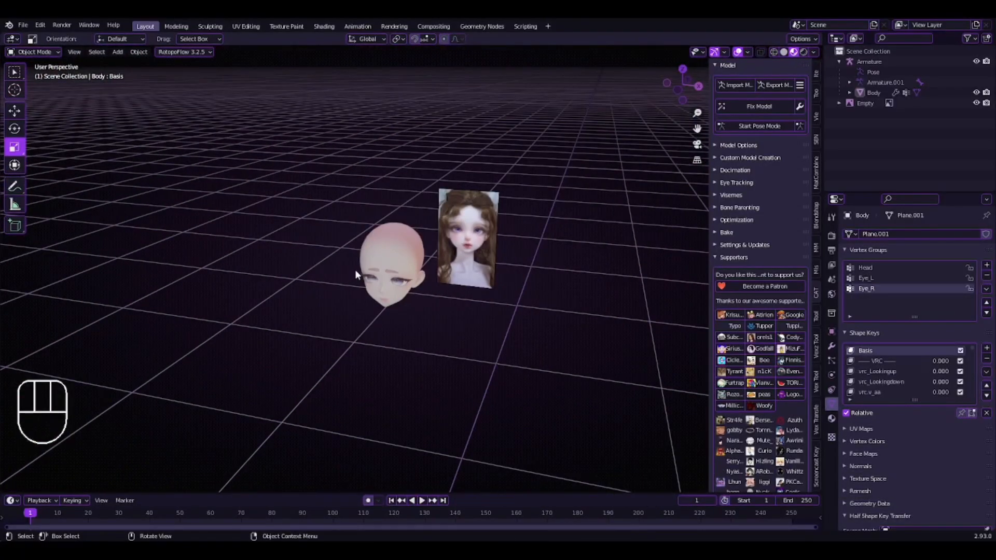
pyautogui.scroll(8, 356, 266)
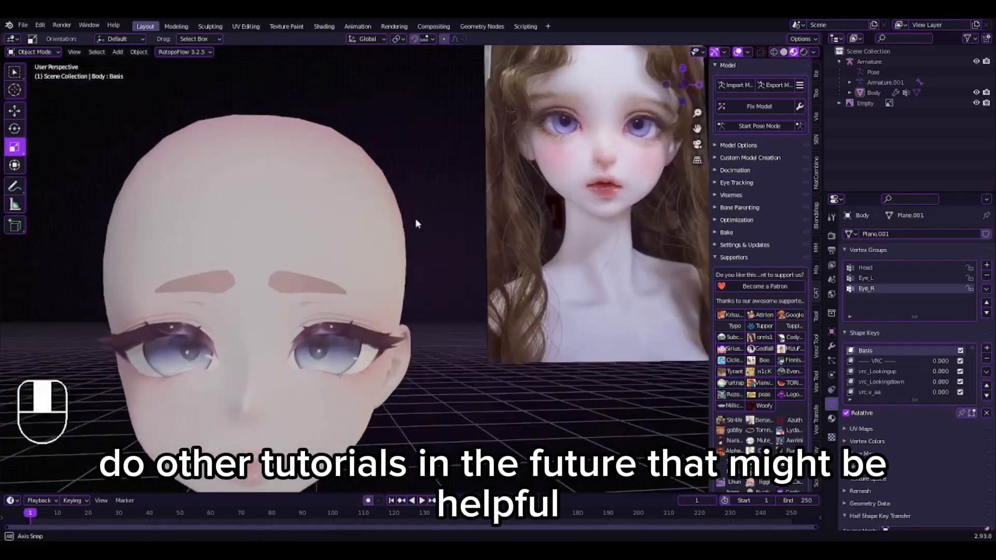
# Delete the doll reference image Empty from the scene, keeping only the armature and head mesh.
pyautogui.moveTo(415, 218); pyautogui.dragTo(555, 204, button='middle')
pyautogui.scroll(-9, 555, 203)
pyautogui.moveTo(425, 243); pyautogui.dragTo(560, 260, button='middle')
pyautogui.moveTo(412, 261); pyautogui.dragTo(517, 242, button='middle')
pyautogui.click(517, 241)
pyautogui.rightClick(502, 298)
pyautogui.click(428, 439)
pyautogui.scroll(4, 421, 406)
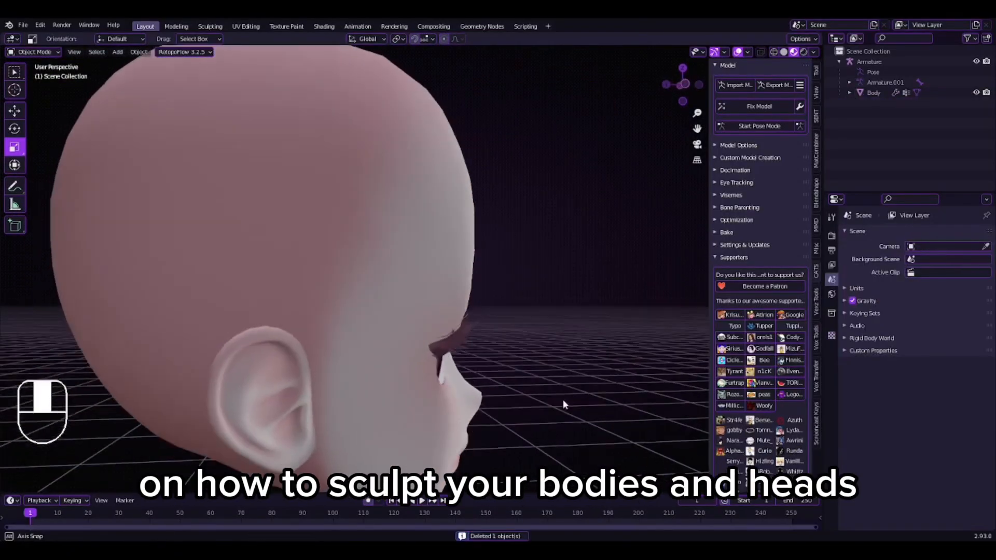
pyautogui.scroll(-7, 562, 400)
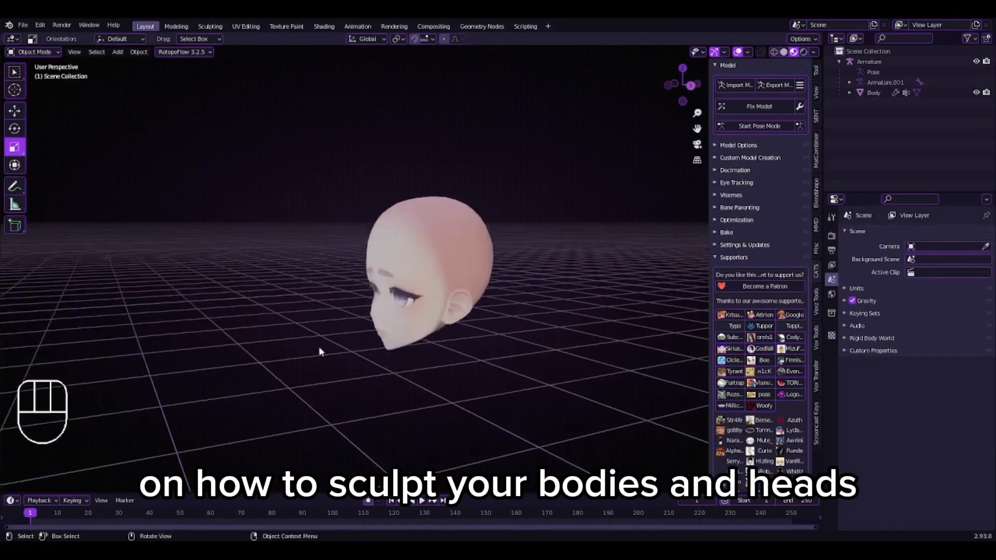